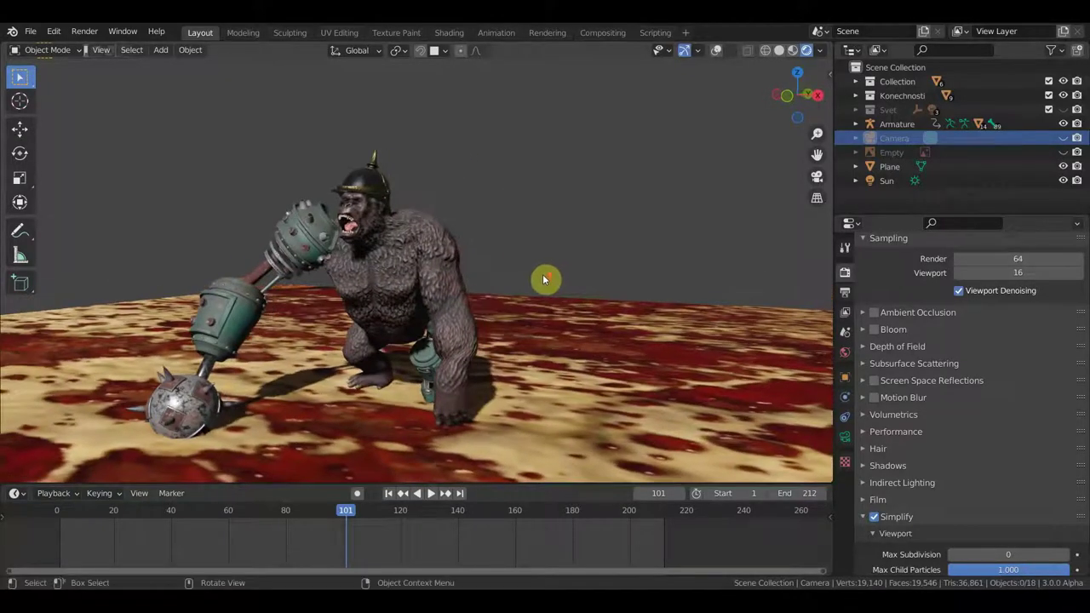
Step: Orbit to a side-on view of the gorilla and move the animation to frame 104
scroll(543, 274, up, 3)
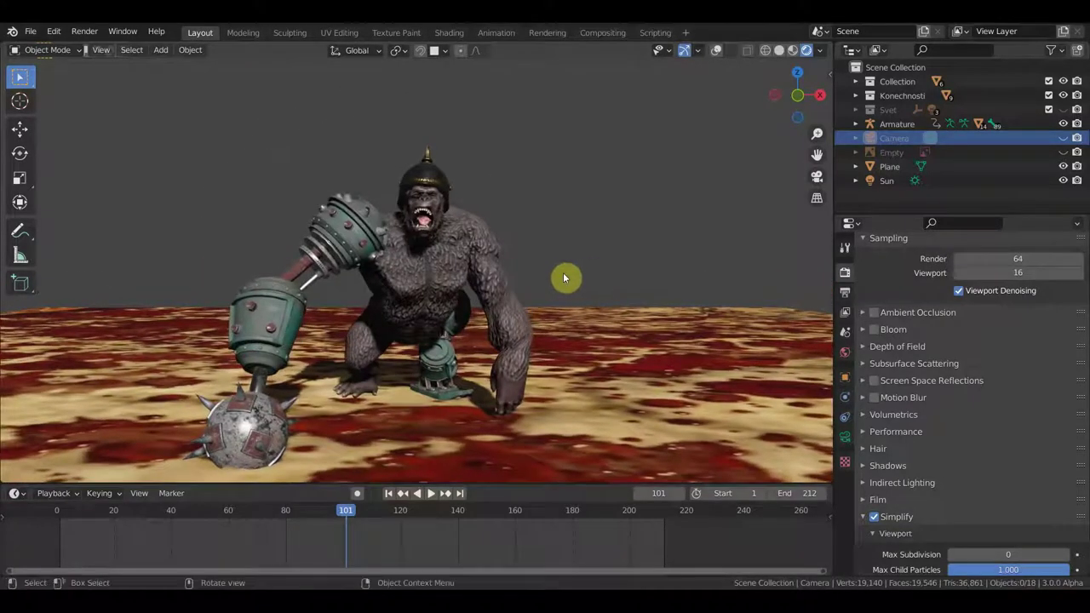
mouse_move(480, 298)
middle_down()
mouse_move(489, 297)
mouse_move(469, 295)
middle_up()
scroll(469, 295, up, 2)
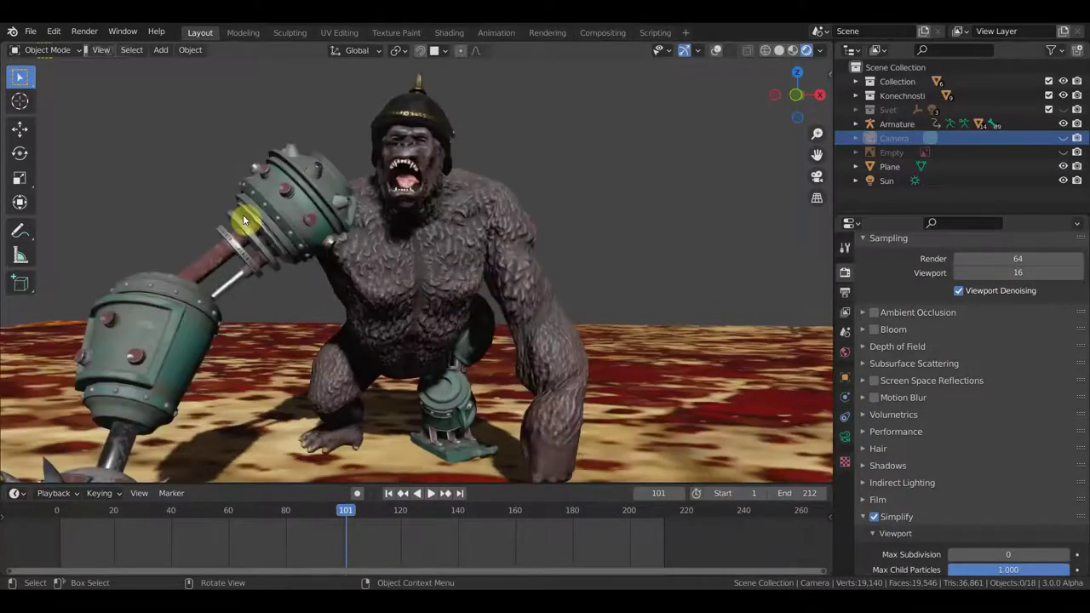
scroll(300, 231, down, 1)
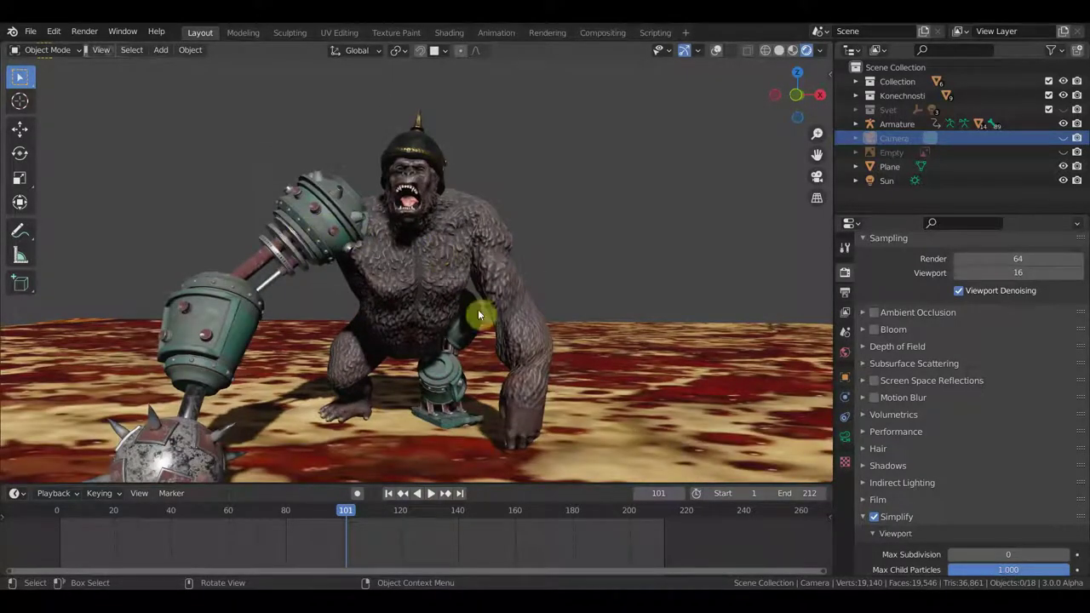
middle_drag(451, 390, 382, 375)
drag(360, 512, 356, 511)
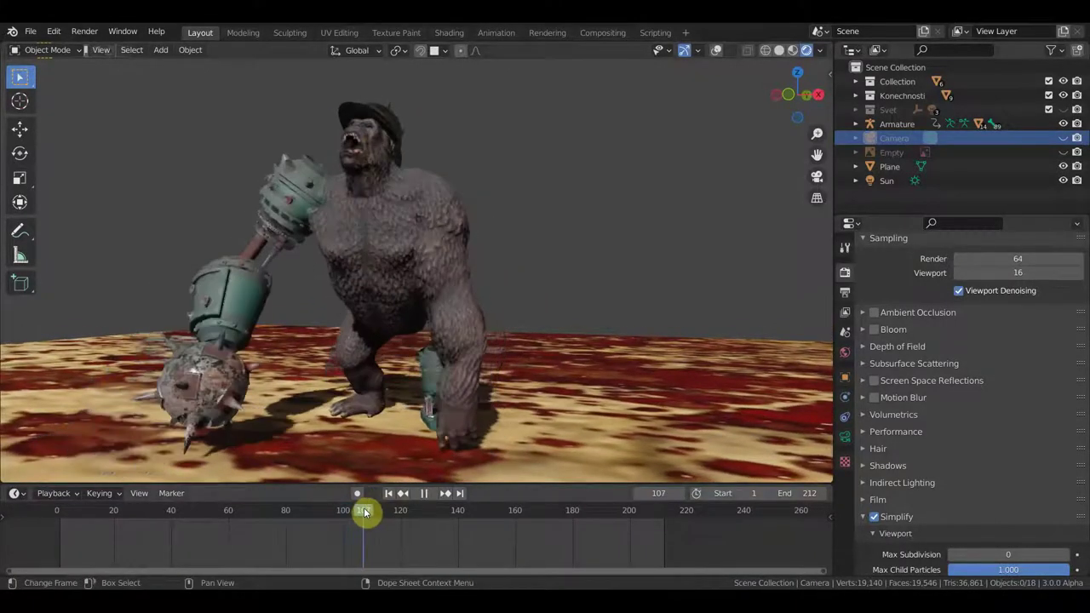
Step: Zoom in close and orbit around the prosthetic leg from a lower angle
scroll(509, 421, up, 1)
scroll(513, 391, up, 2)
scroll(528, 377, up, 2)
scroll(548, 384, up, 2)
scroll(546, 381, up, 1)
mouse_move(546, 381)
middle_down()
mouse_move(522, 300)
mouse_move(497, 326)
middle_up()
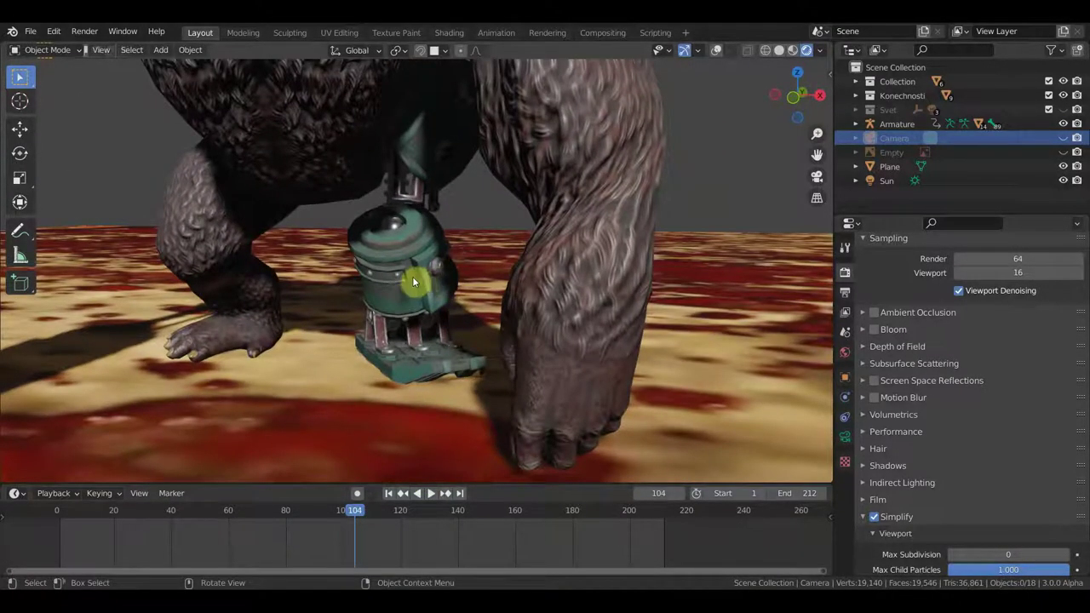
mouse_move(441, 279)
middle_down()
mouse_move(478, 286)
mouse_move(402, 224)
mouse_move(276, 228)
middle_up()
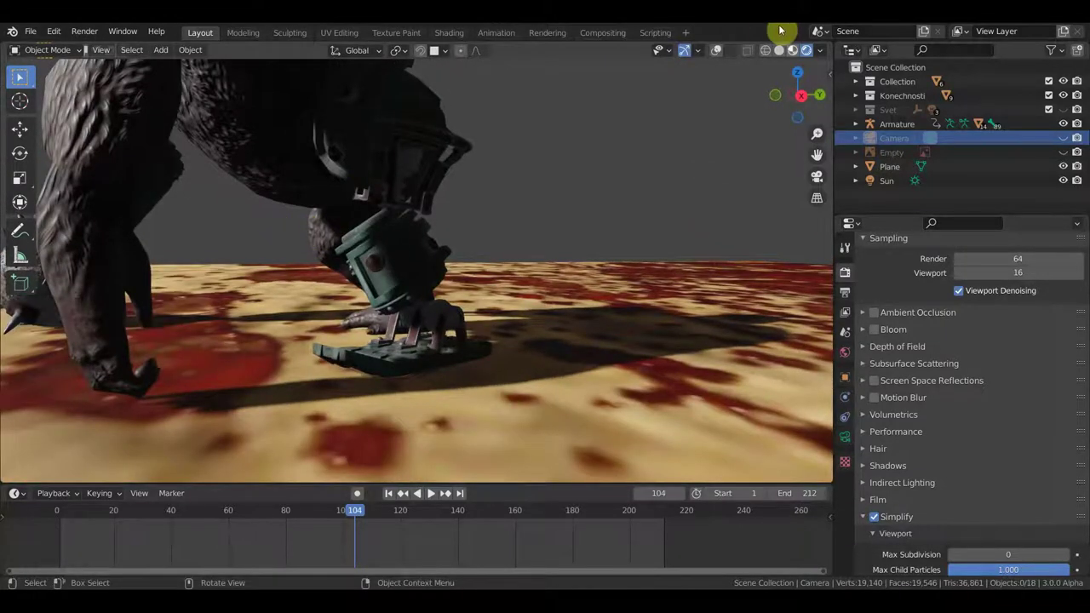
Step: Use Material Preview shading, select the upper leg piece, and turn on viewport overlays
click(795, 53)
scroll(536, 187, up, 3)
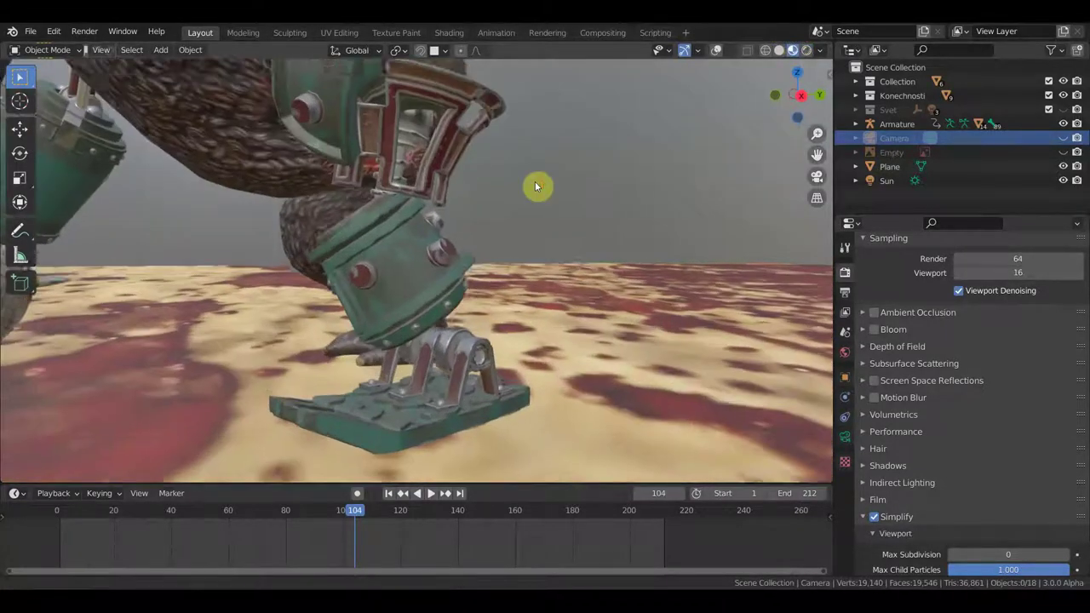
middle_drag(537, 185, 560, 246)
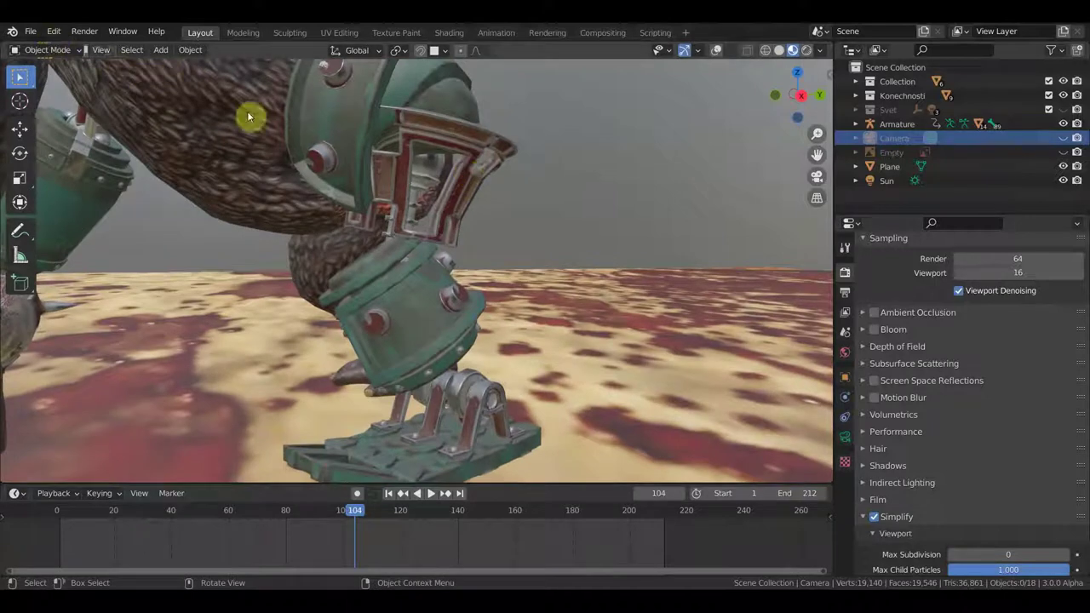
click(474, 150)
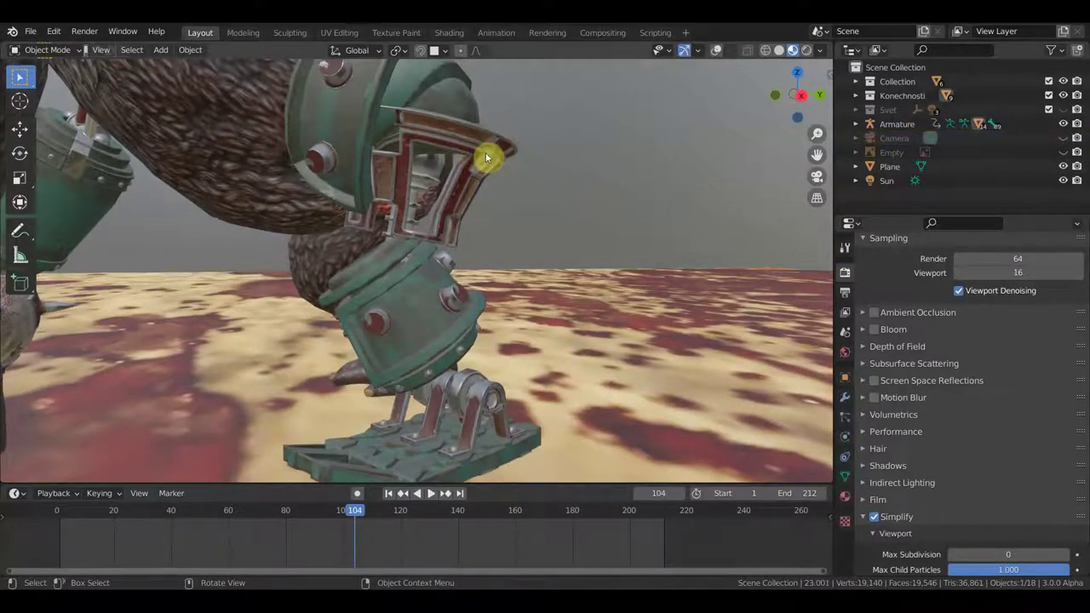
click(718, 51)
Step: Orbit around the mechanical leg to front and underside views
mouse_move(505, 204)
middle_down()
mouse_move(479, 207)
mouse_move(443, 235)
middle_up()
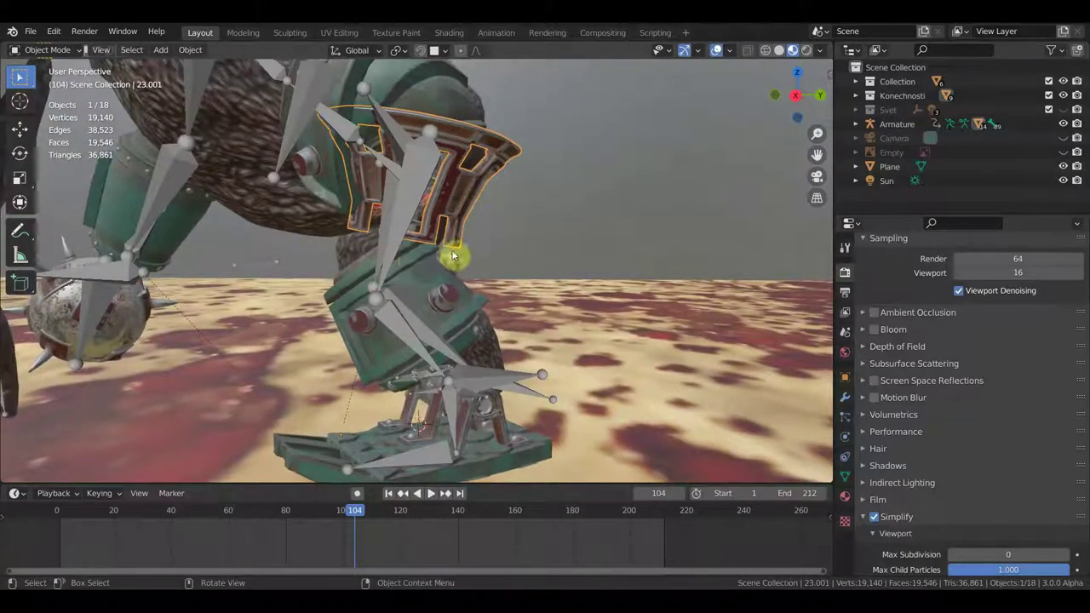
middle_drag(436, 282, 514, 275)
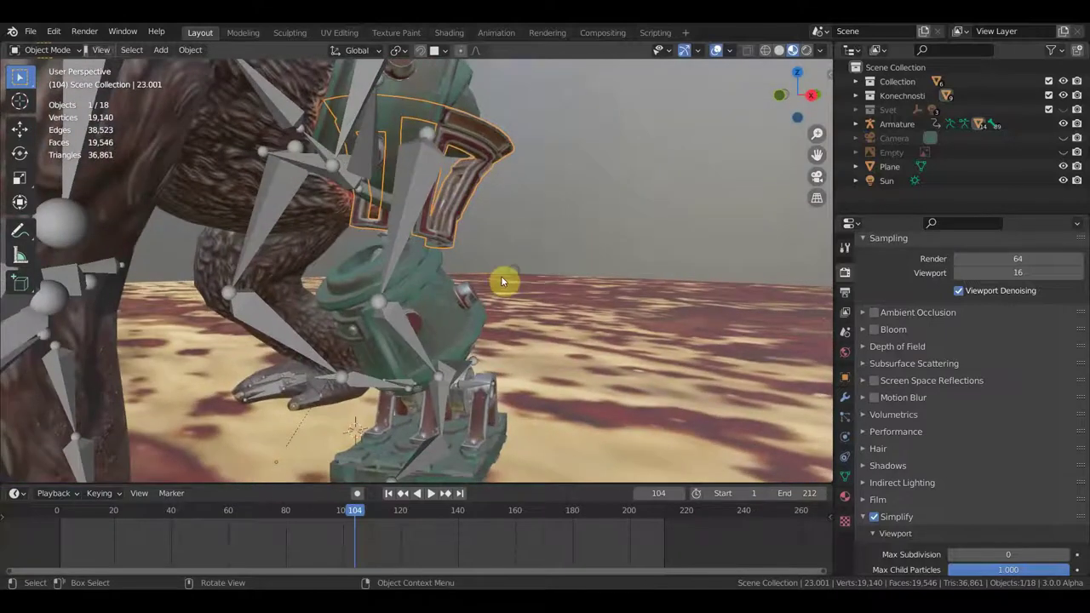
mouse_move(449, 316)
middle_down()
mouse_move(334, 316)
mouse_move(424, 314)
mouse_move(421, 306)
middle_up()
middle_drag(452, 250, 430, 250)
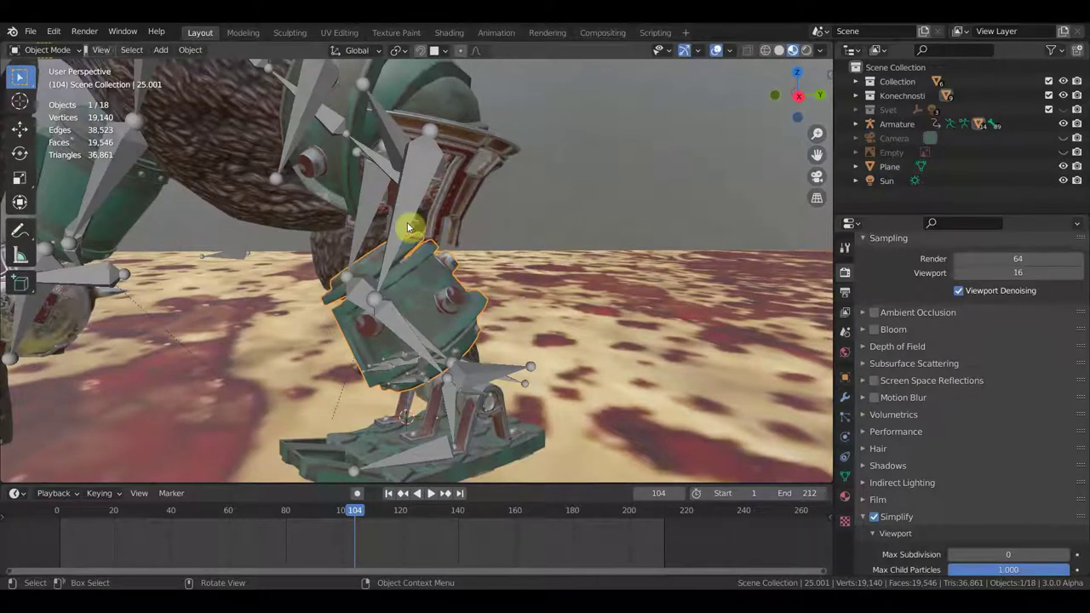
middle_drag(347, 235, 494, 236)
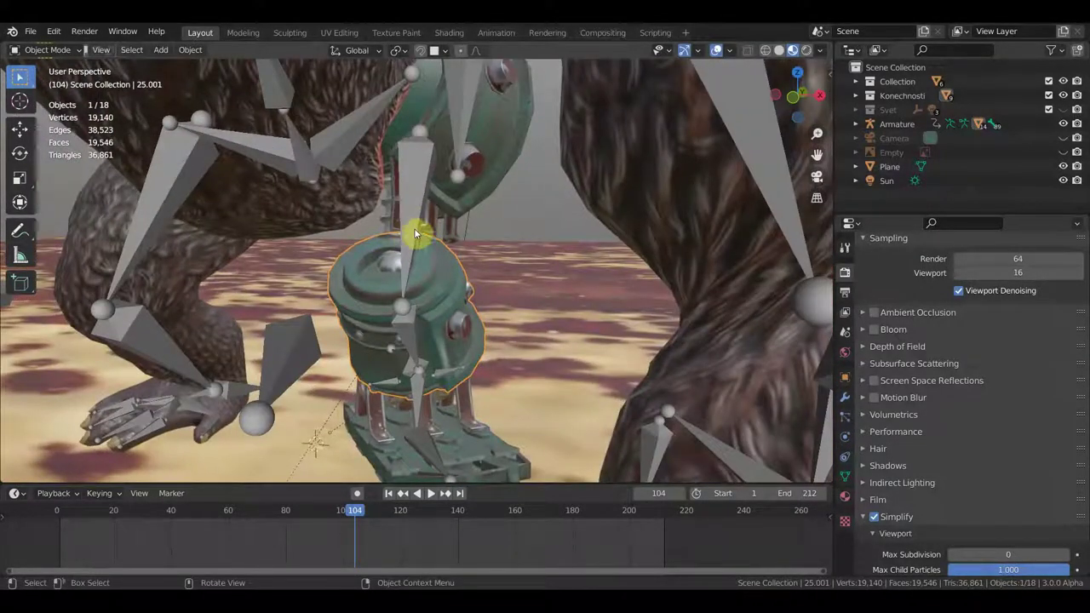
mouse_move(397, 246)
middle_down()
mouse_move(292, 244)
mouse_move(399, 224)
mouse_move(382, 241)
mouse_move(498, 230)
middle_up()
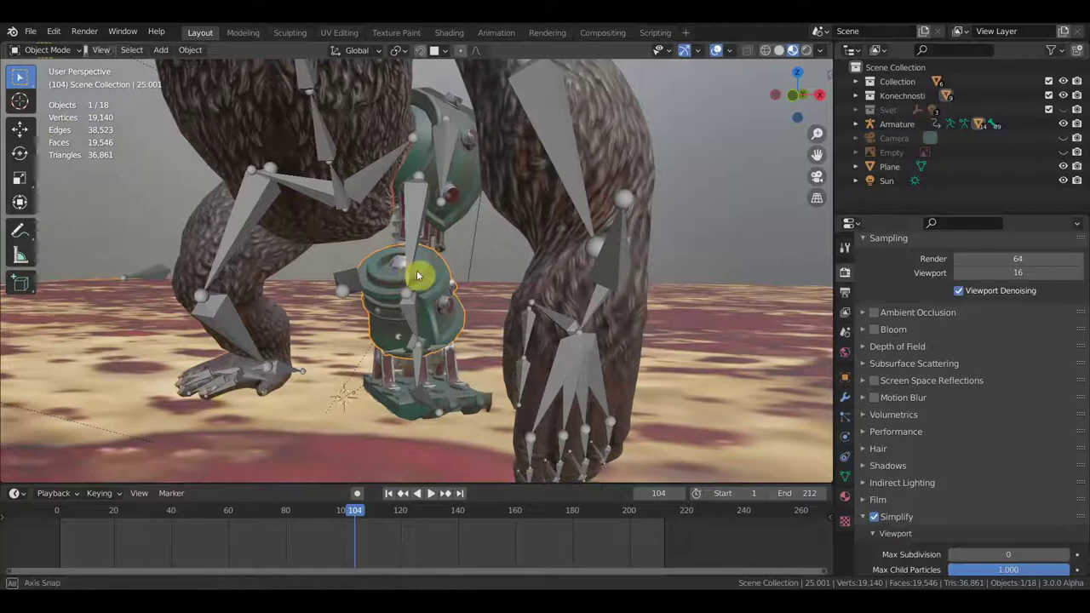
Step: Zoom in and keep orbiting the leg device to inspect its pieces
scroll(419, 277, up, 2)
scroll(426, 280, up, 1)
scroll(427, 280, up, 1)
scroll(439, 281, up, 1)
mouse_move(445, 281)
middle_down()
mouse_move(462, 280)
mouse_move(247, 288)
mouse_move(394, 260)
mouse_move(307, 280)
mouse_move(562, 271)
middle_up()
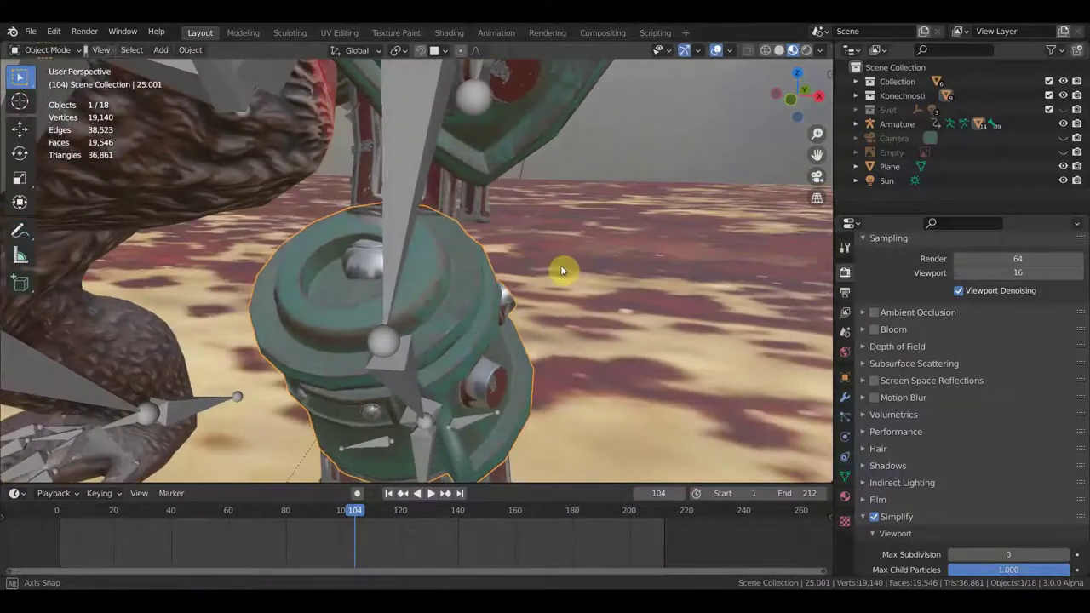
mouse_move(393, 268)
middle_down()
mouse_move(390, 240)
mouse_move(403, 244)
mouse_move(350, 269)
mouse_move(279, 250)
mouse_move(446, 241)
mouse_move(333, 254)
mouse_move(403, 223)
mouse_move(519, 261)
mouse_move(718, 236)
mouse_move(490, 269)
mouse_move(401, 261)
mouse_move(434, 267)
middle_up()
shift+middle_drag(375, 299, 516, 263)
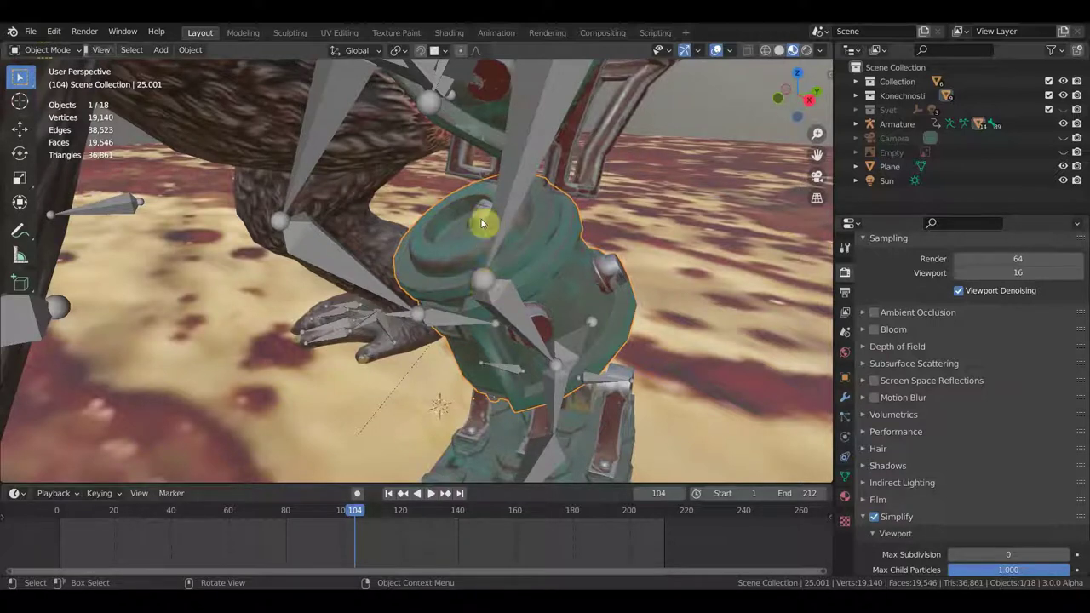
middle_drag(477, 223, 382, 219)
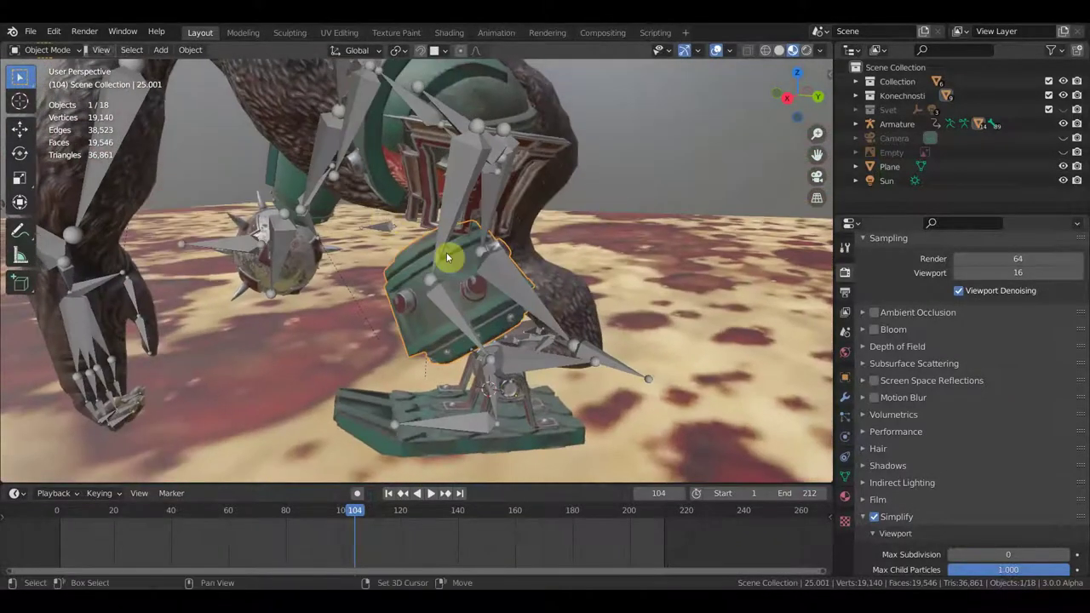
shift+middle_drag(447, 257, 417, 175)
scroll(439, 205, up, 3)
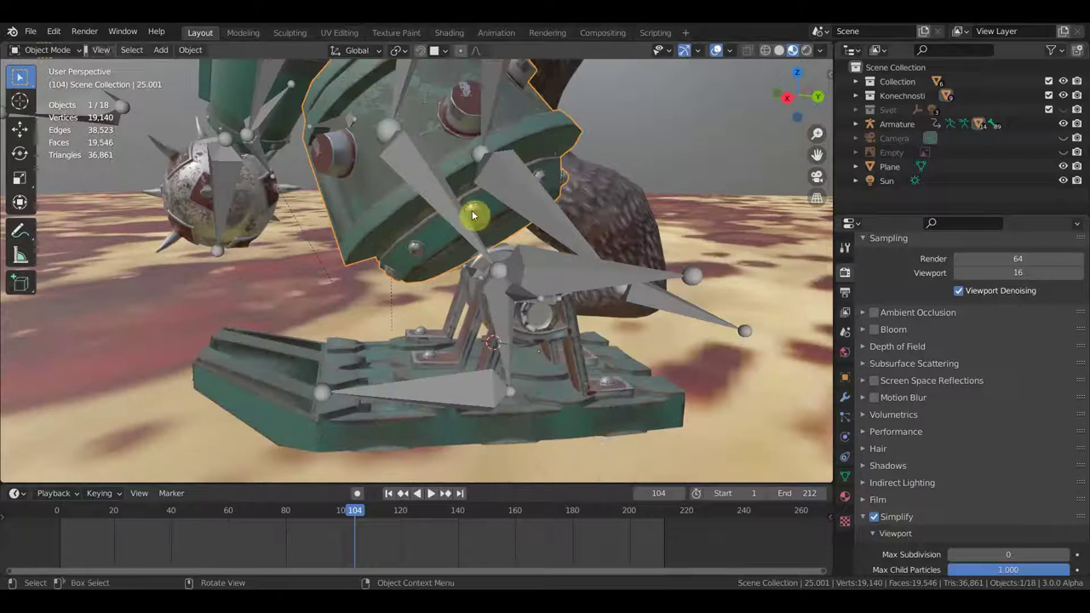
middle_drag(503, 265, 519, 255)
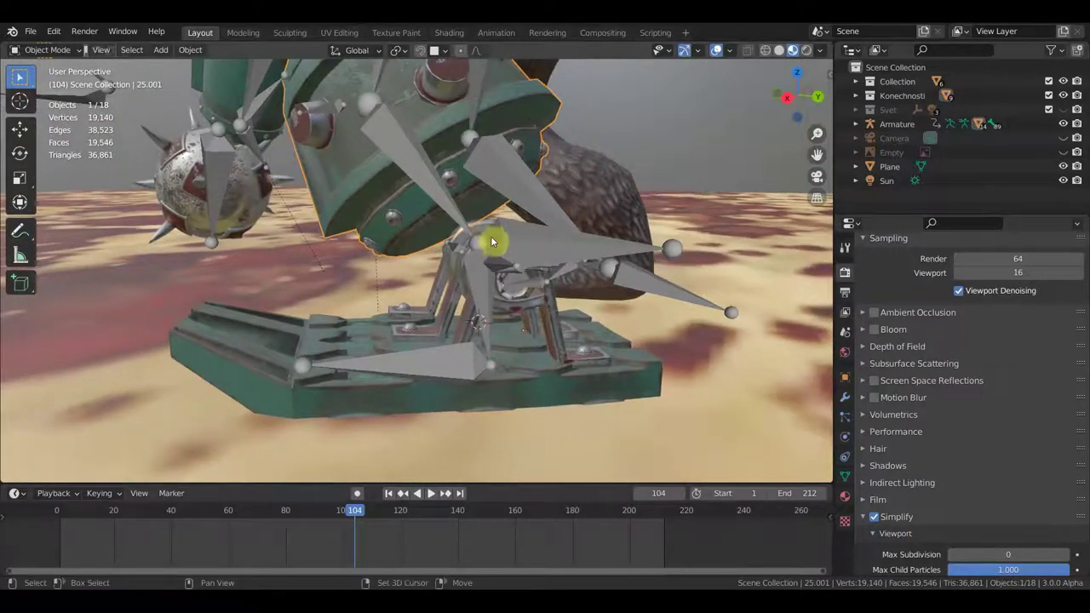
mouse_move(503, 253)
middle_down()
mouse_move(515, 258)
mouse_move(437, 241)
mouse_move(465, 257)
middle_up()
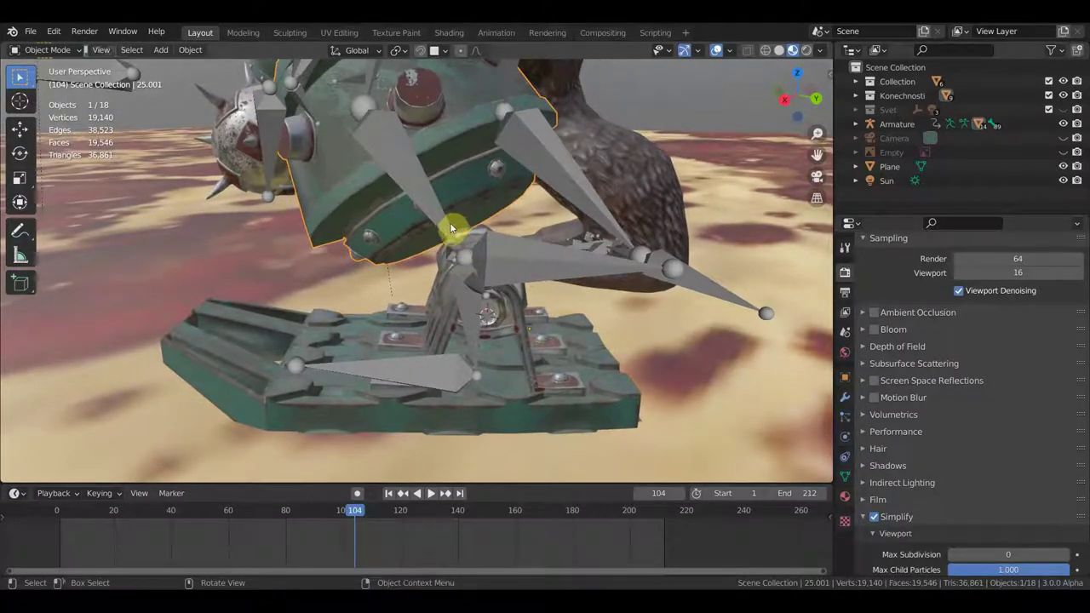
scroll(451, 226, down, 4)
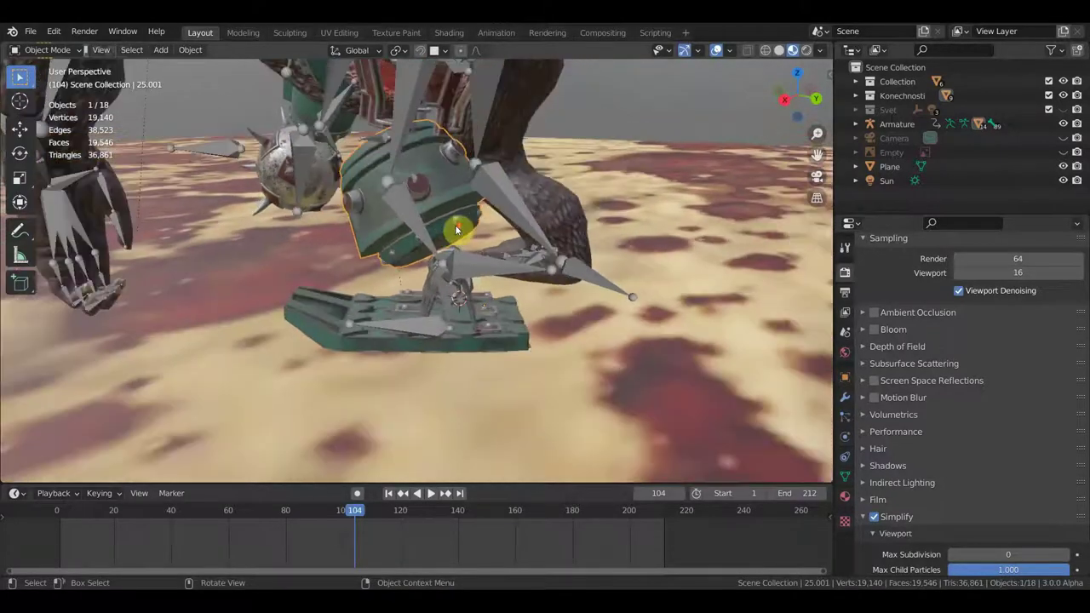
mouse_move(467, 238)
middle_down()
mouse_move(681, 231)
mouse_move(515, 258)
middle_up()
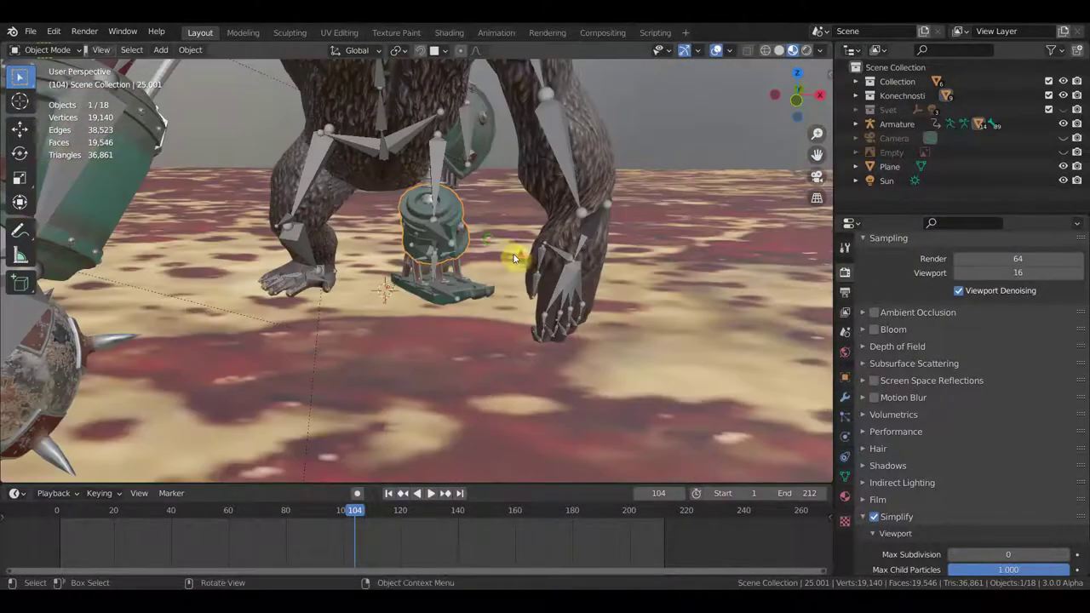
scroll(504, 254, down, 3)
scroll(486, 316, down, 3)
mouse_move(486, 316)
middle_down()
mouse_move(593, 314)
mouse_move(492, 320)
mouse_move(516, 346)
mouse_move(516, 280)
mouse_move(536, 341)
mouse_move(544, 213)
mouse_move(571, 245)
middle_up()
scroll(593, 314, up, 3)
mouse_move(610, 207)
middle_down()
mouse_move(499, 146)
mouse_move(474, 124)
mouse_move(469, 97)
mouse_move(465, 119)
middle_up()
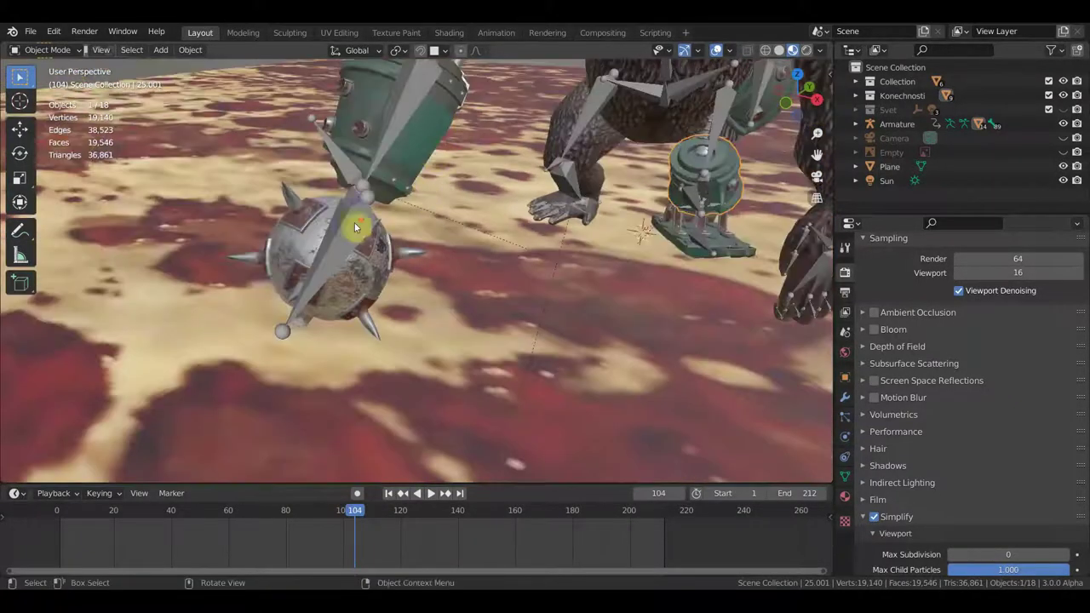
Step: Reframe the gorilla and its leg, then scrub the animation back to an earlier frame
scroll(346, 230, down, 4)
scroll(570, 212, down, 3)
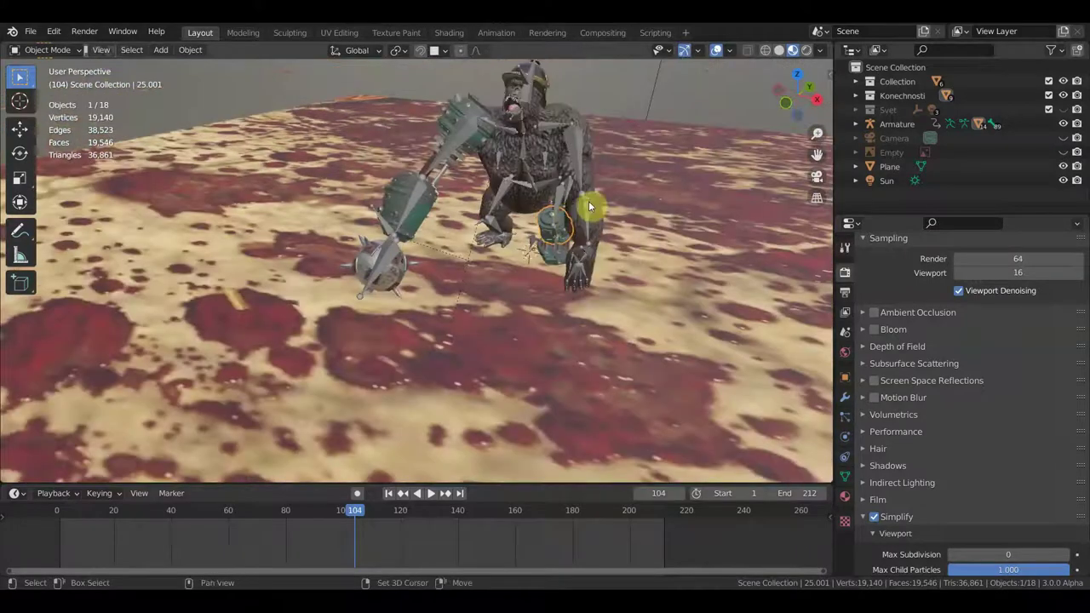
scroll(589, 206, up, 2)
scroll(560, 285, up, 2)
middle_drag(546, 256, 582, 236)
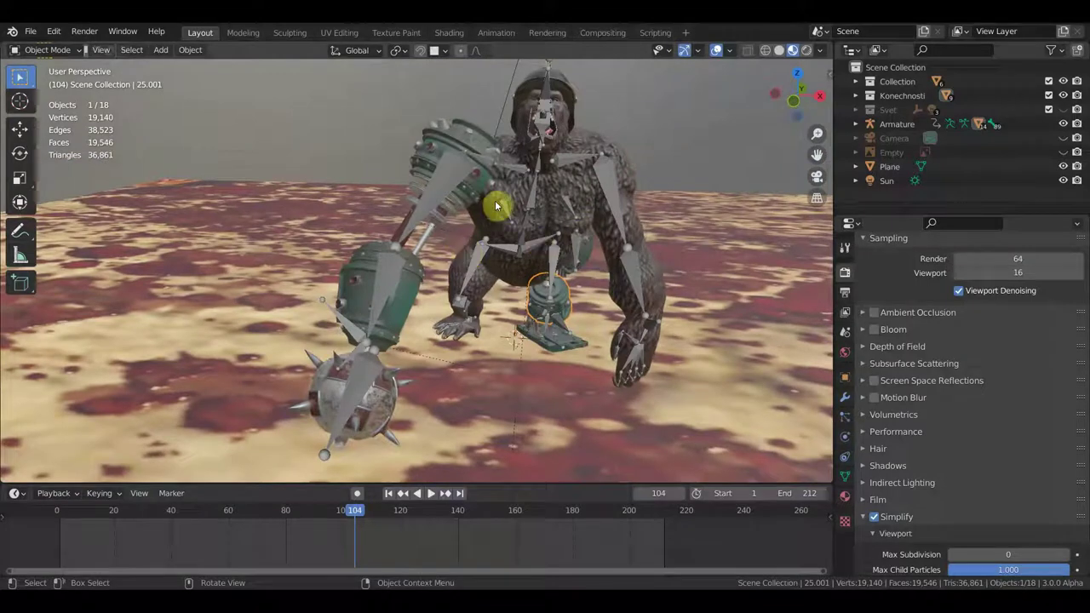
mouse_move(354, 511)
mouse_down()
mouse_move(139, 477)
mouse_move(349, 486)
mouse_up()
Step: Scrub through the playing animation and stop it at frame 2
middle_drag(445, 406, 442, 389)
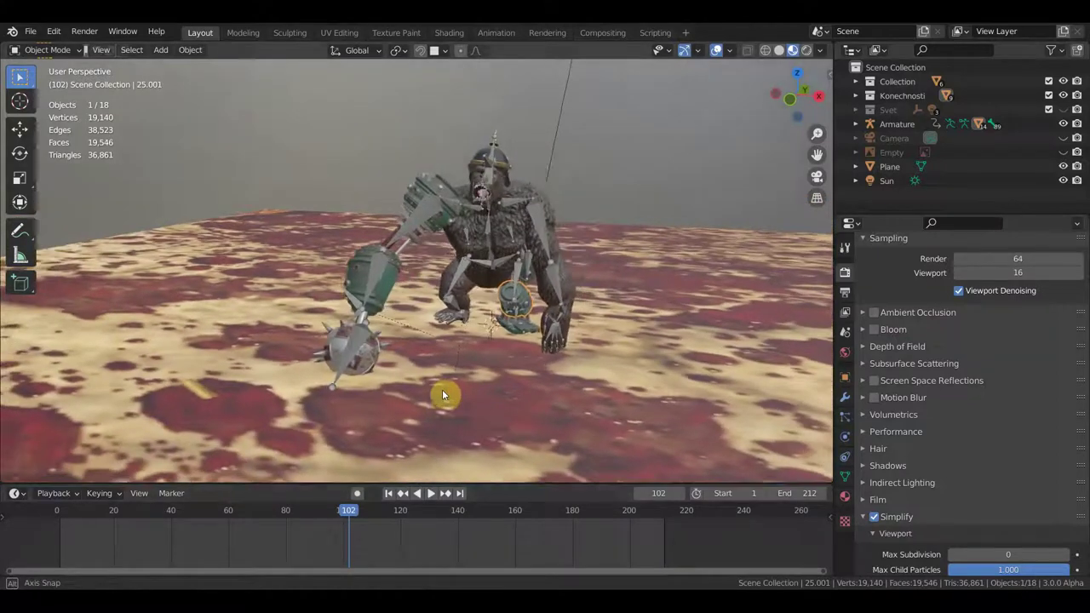
mouse_move(341, 517)
mouse_down()
mouse_move(65, 486)
mouse_move(226, 493)
mouse_up()
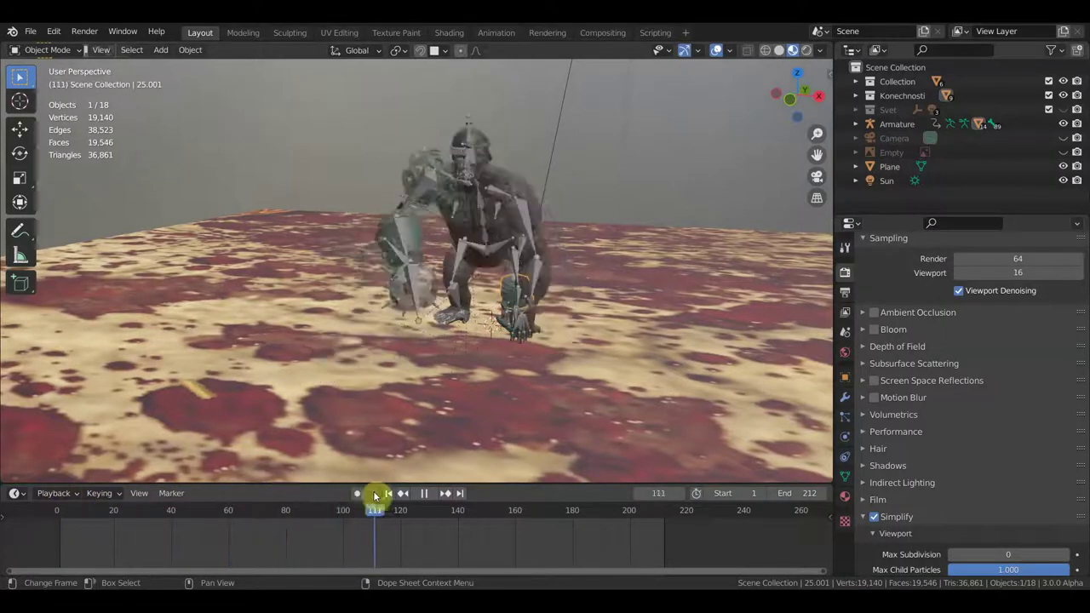
mouse_move(372, 486)
mouse_down()
mouse_move(316, 484)
mouse_move(606, 470)
mouse_move(615, 474)
mouse_move(548, 473)
mouse_move(628, 479)
mouse_move(65, 470)
mouse_up()
scroll(281, 334, down, 1)
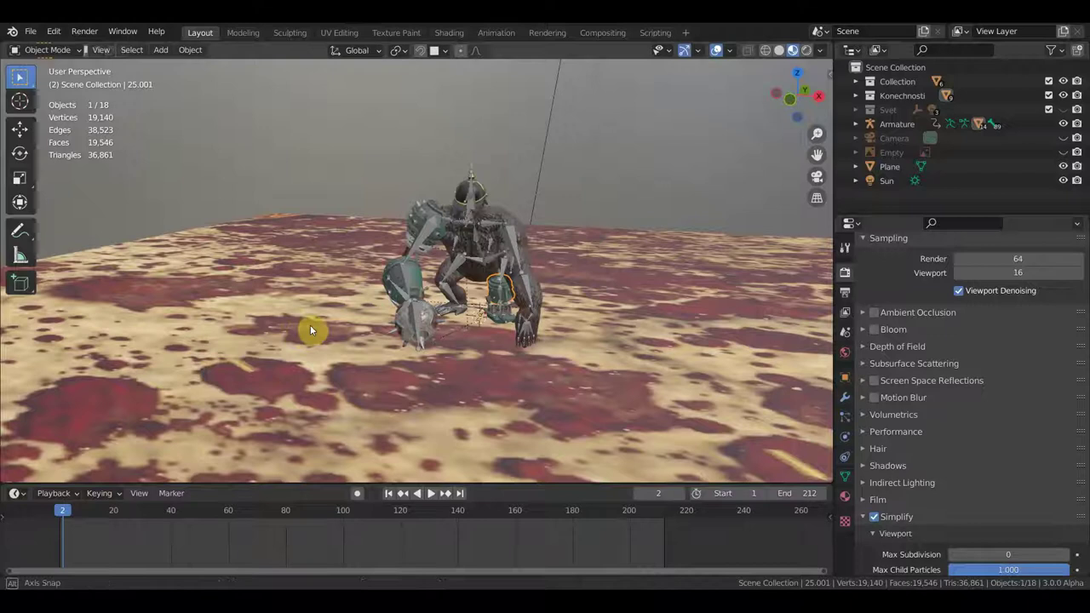
middle_drag(308, 330, 317, 328)
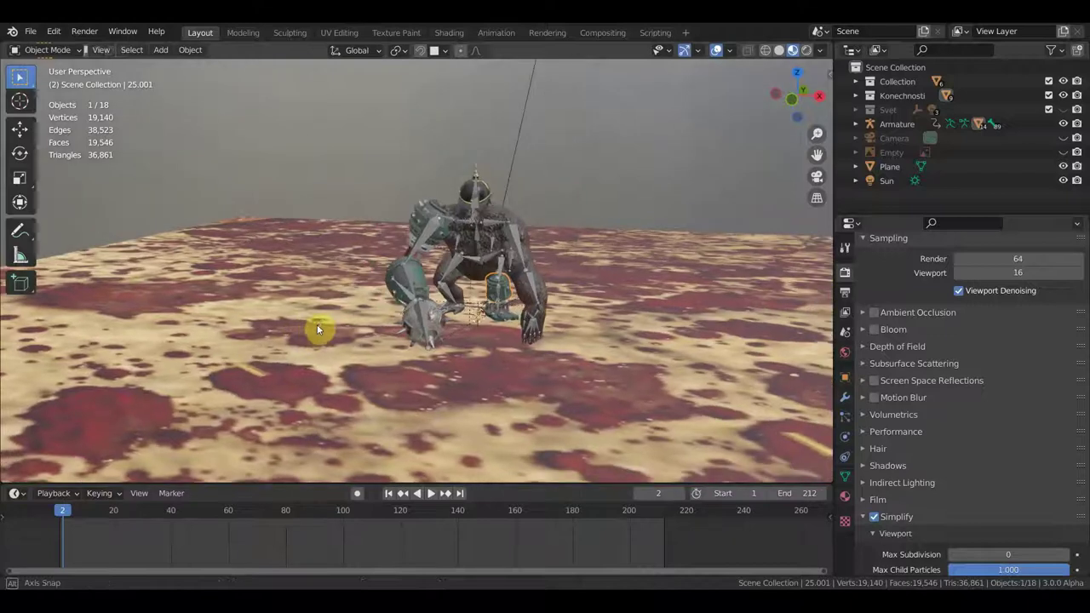
Step: Load the recent file Obezjana3.blend
click(30, 33)
mouse_move(65, 76)
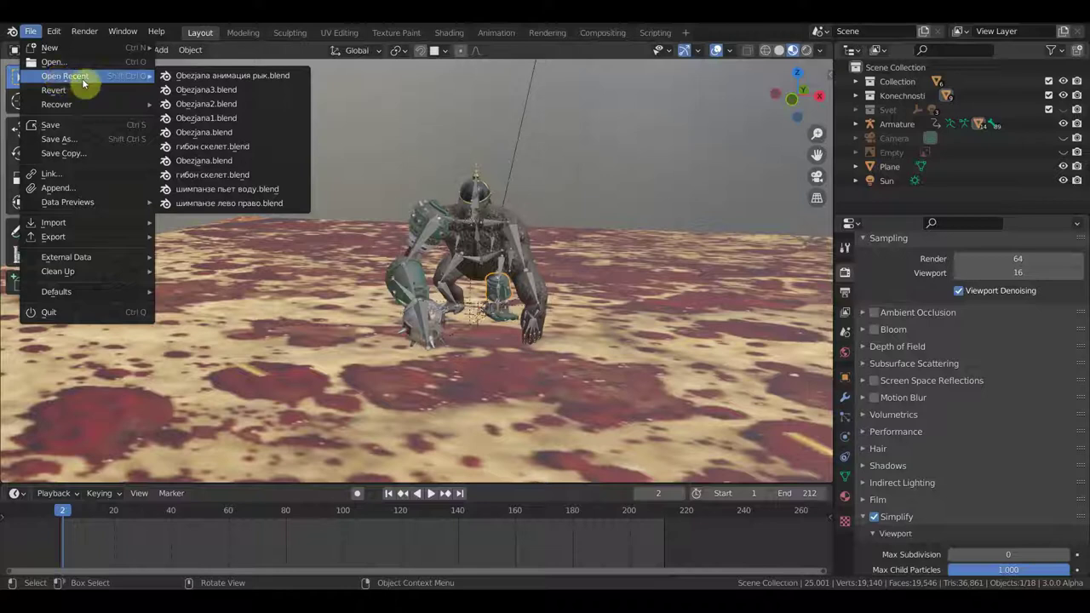
click(239, 91)
click(579, 334)
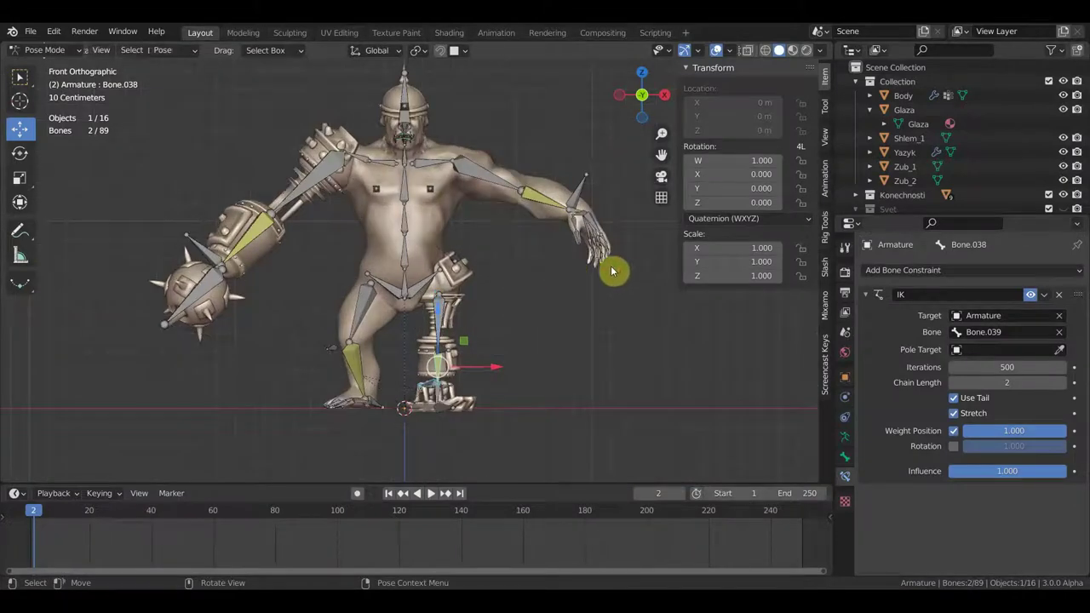
Step: Hide the sidebar and switch the armature from Pose Mode to Object Mode
key(n)
scroll(637, 324, up, 1)
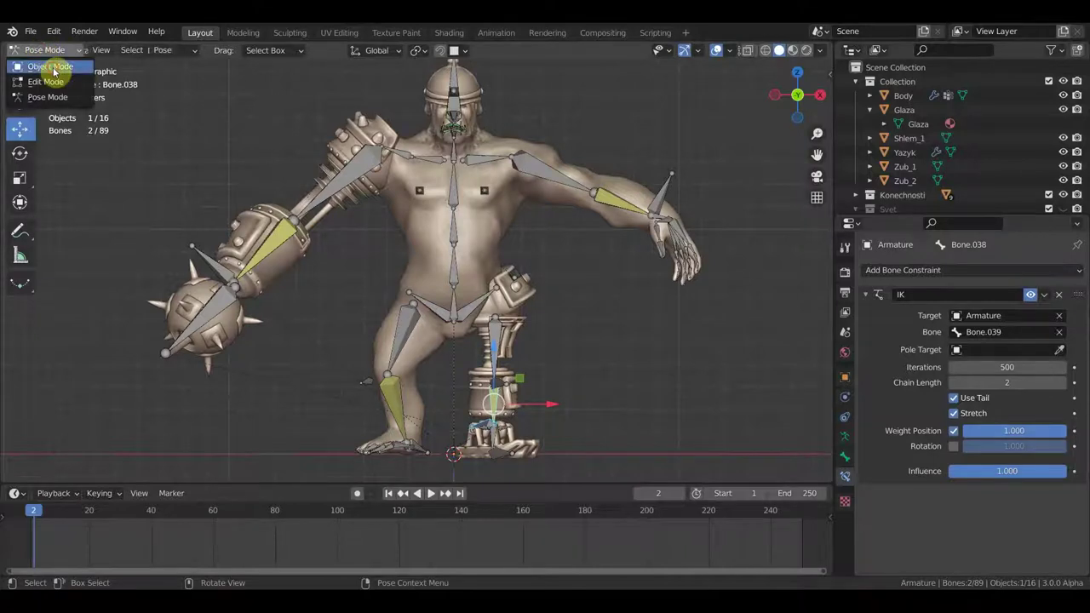
click(49, 67)
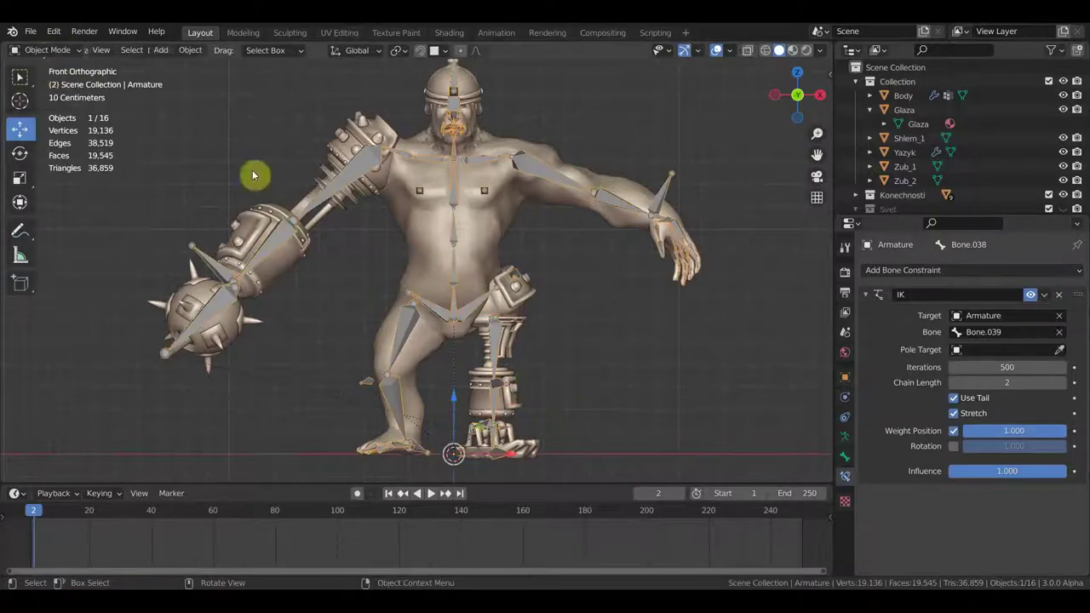
Step: Apply the Armature modifier on the Body mesh
click(482, 232)
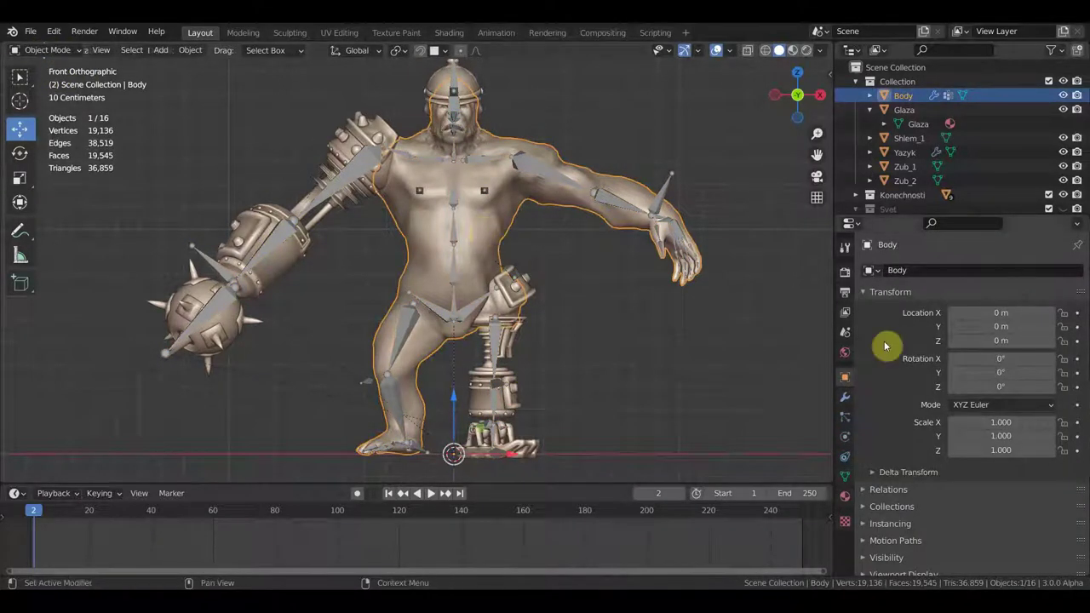
click(845, 397)
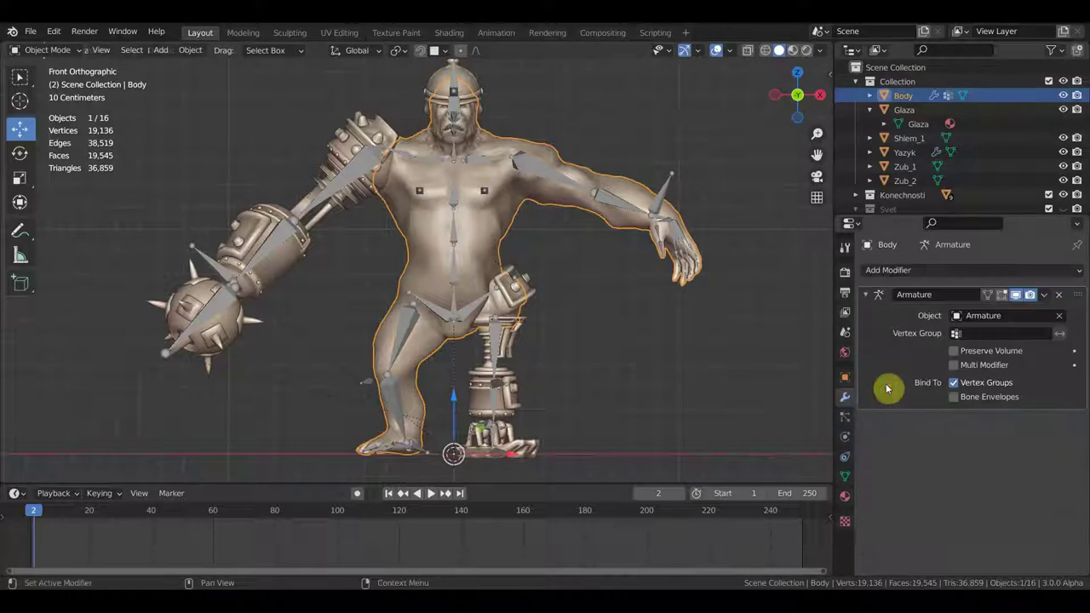
click(1045, 297)
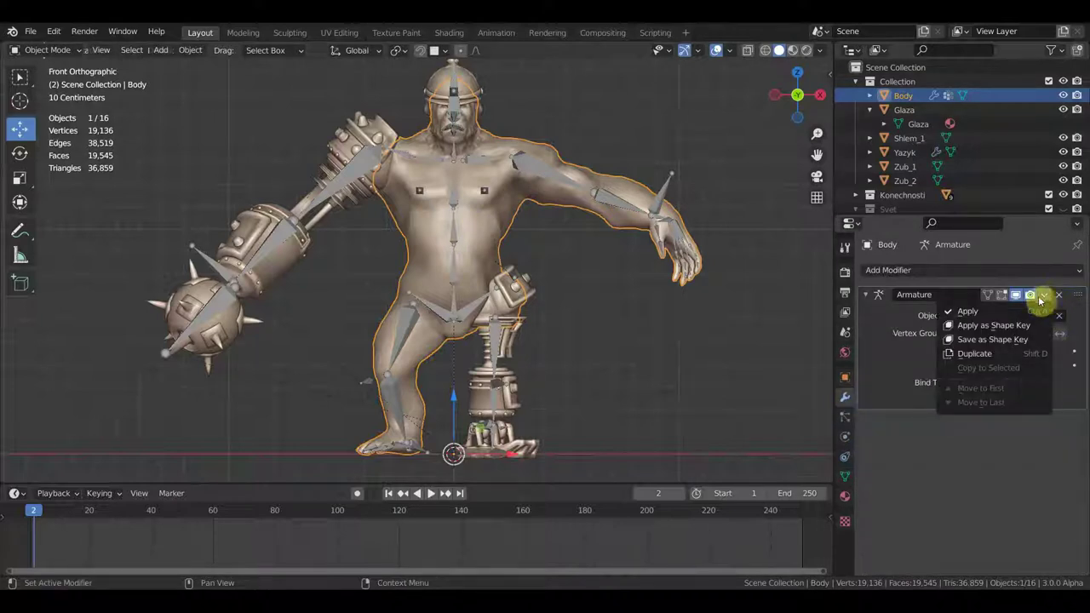
click(1005, 312)
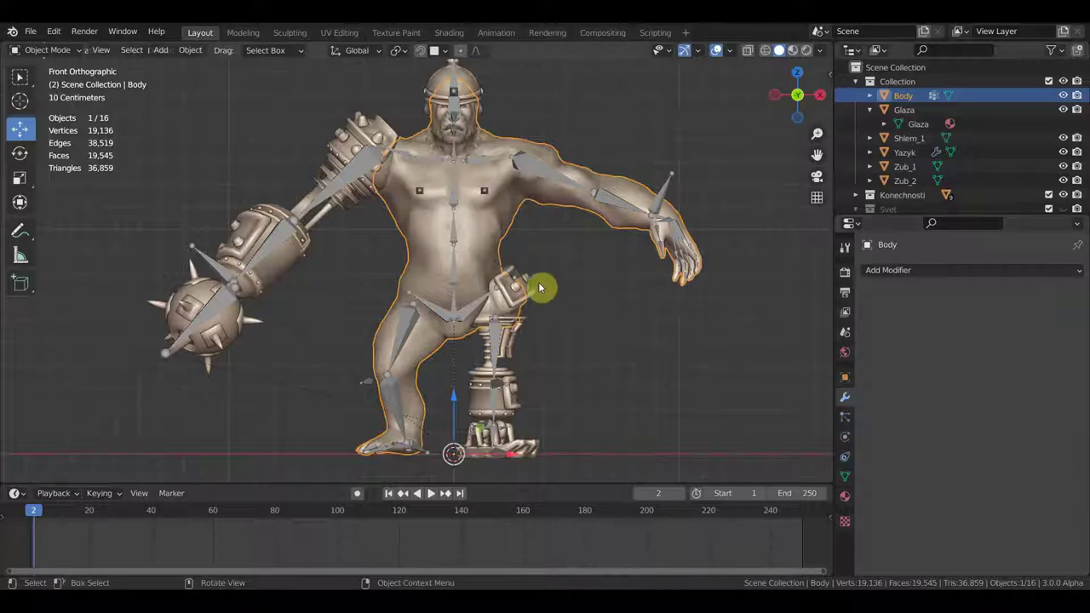
Step: Apply the Armature modifier on boot piece 28.001 and recentre the view
click(479, 456)
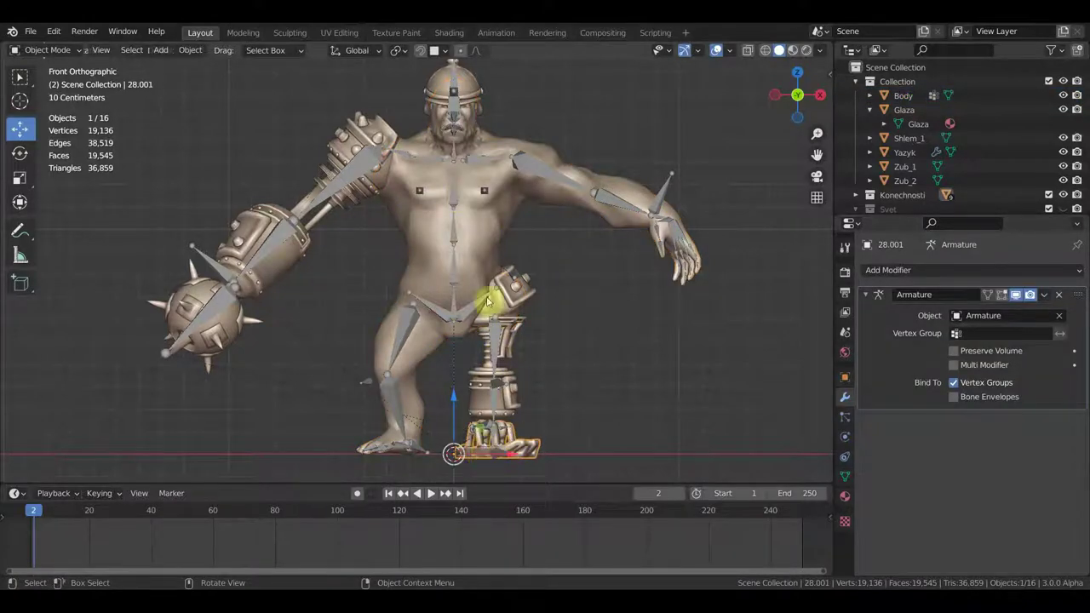
click(1045, 295)
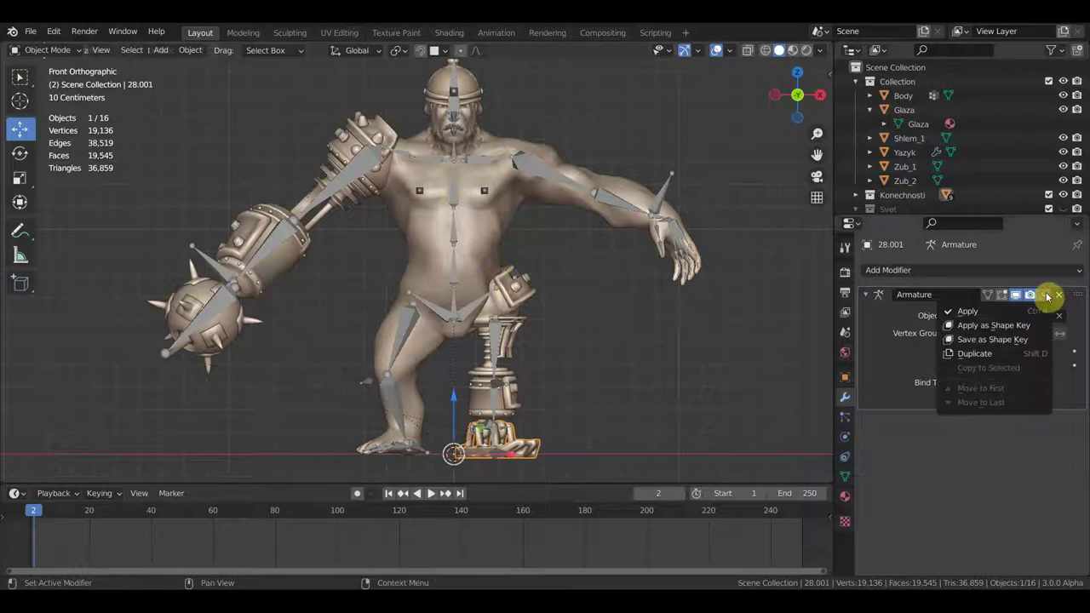
click(1006, 312)
shift+middle_drag(623, 409, 588, 376)
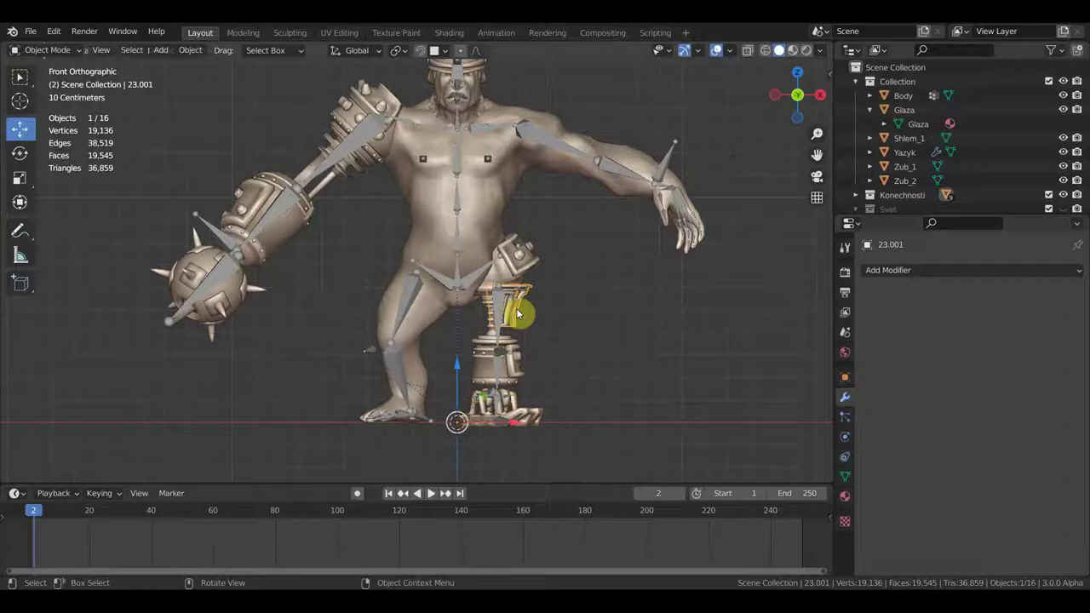
scroll(516, 317, up, 2)
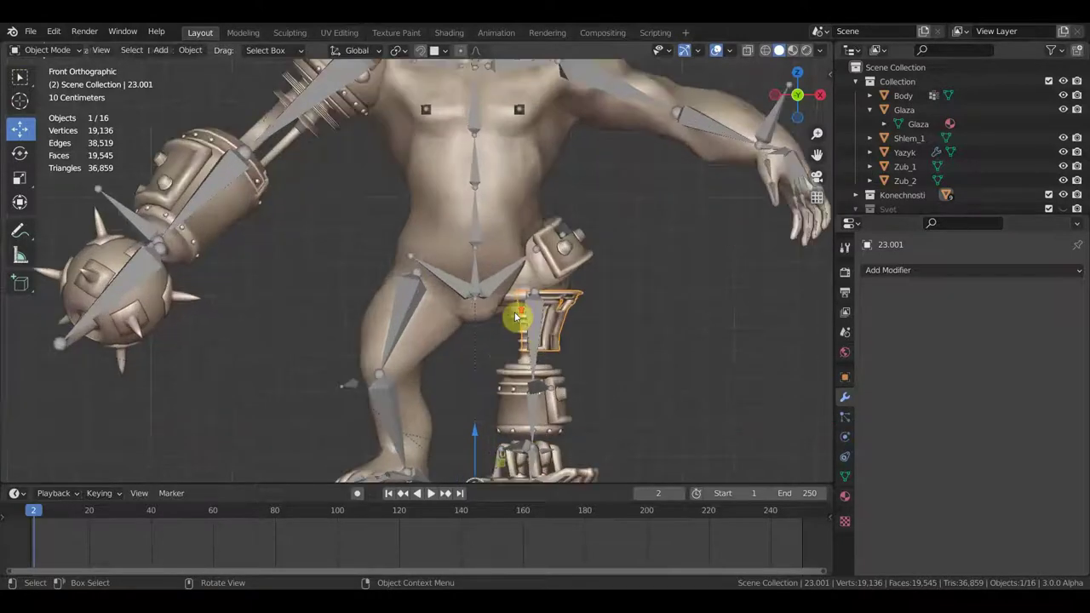
scroll(562, 348, down, 3)
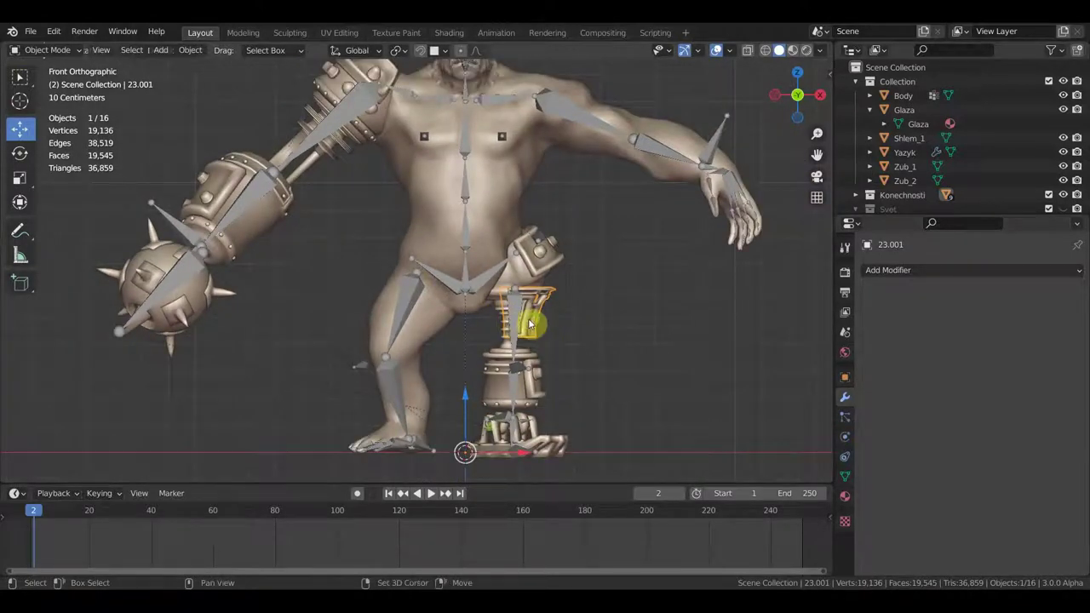
scroll(531, 321, up, 2)
shift+middle_drag(530, 321, 533, 393)
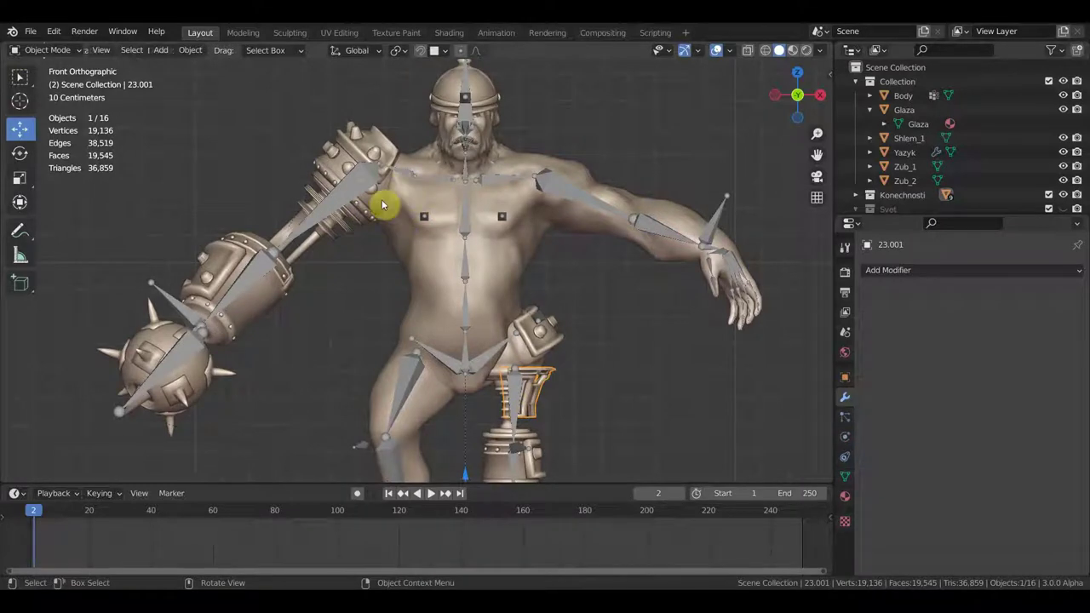
Step: Select pieces 18.003, 9.001 and the spiked ball 16.001 in turn
click(348, 147)
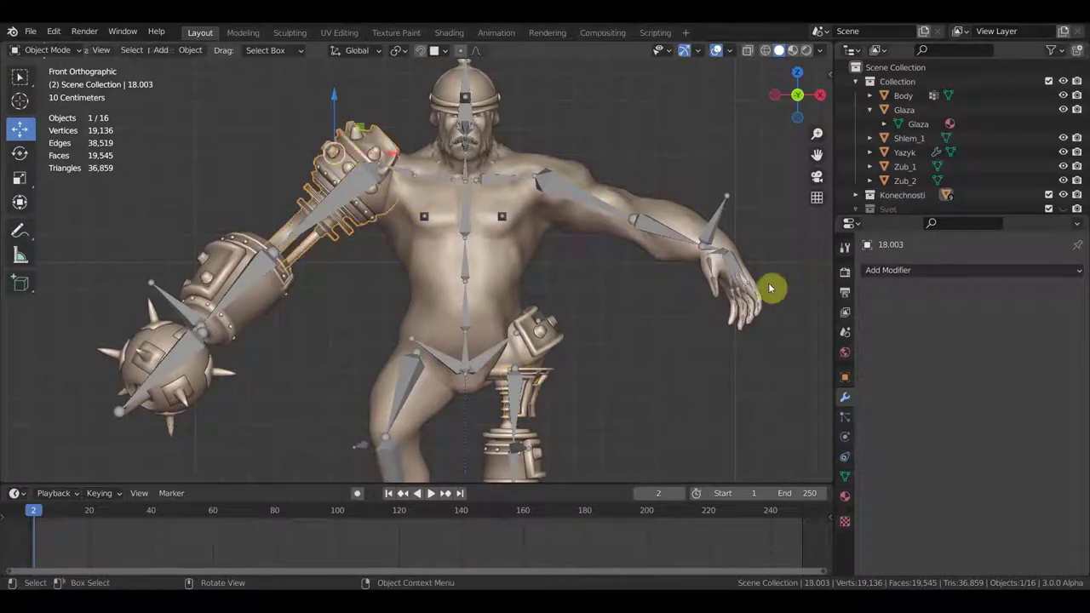
click(228, 252)
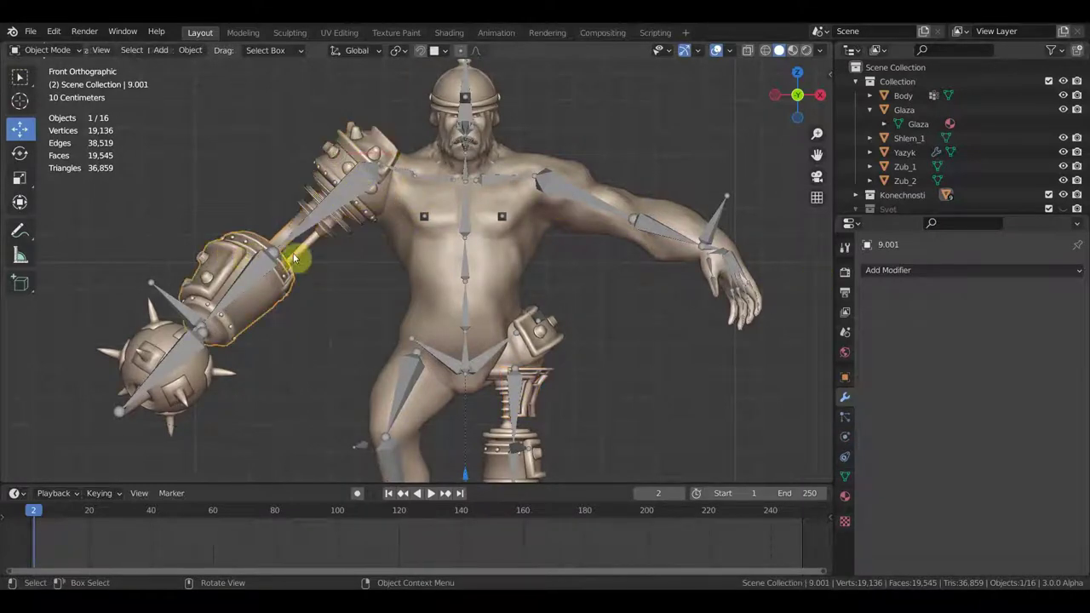
mouse_move(277, 293)
shift+middle_down()
mouse_move(370, 304)
mouse_move(410, 271)
shift+middle_up()
click(272, 396)
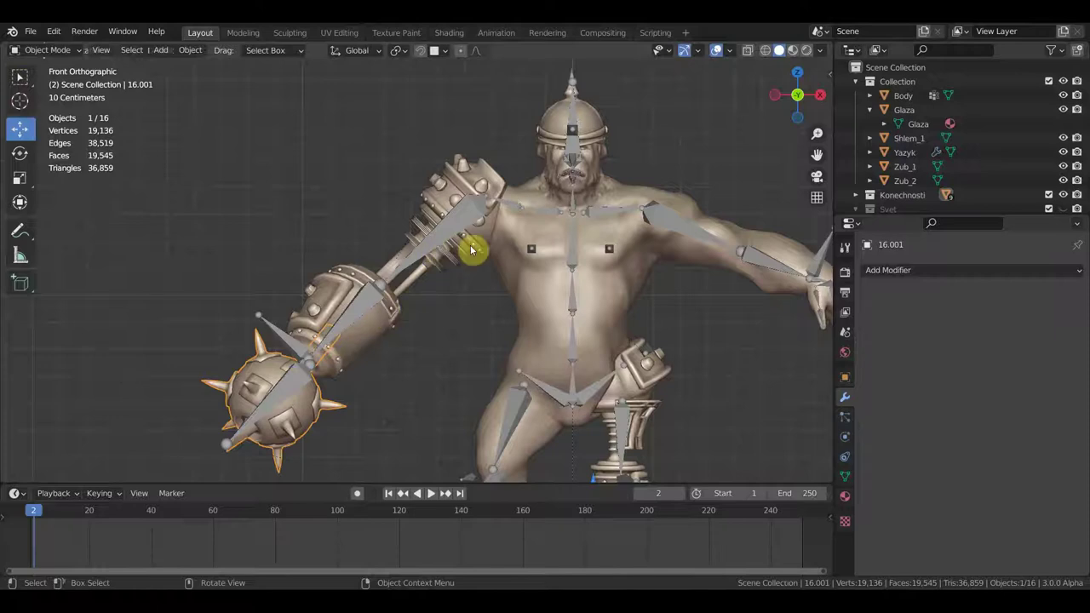
scroll(470, 246, up, 1)
click(306, 311)
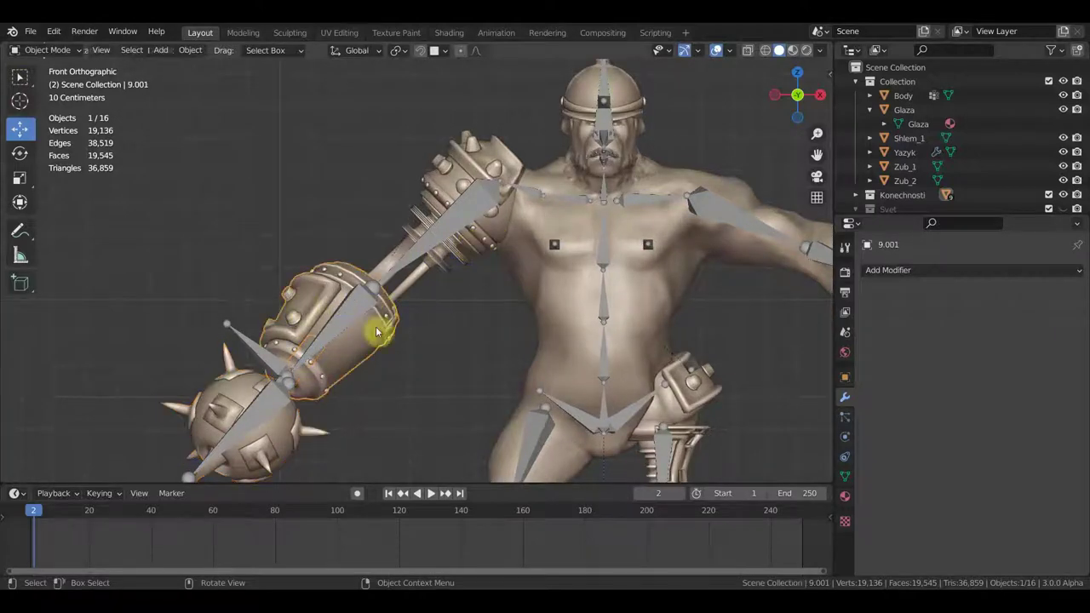
mouse_move(381, 334)
shift+middle_down()
mouse_move(339, 360)
mouse_move(332, 351)
shift+middle_up()
mouse_move(418, 253)
shift+middle_down()
mouse_move(382, 292)
mouse_move(366, 214)
shift+middle_up()
Step: Select the bracer 18.003, helmet Shlem_1 and leg piece 18.005, framing the leg piece
click(403, 248)
click(468, 111)
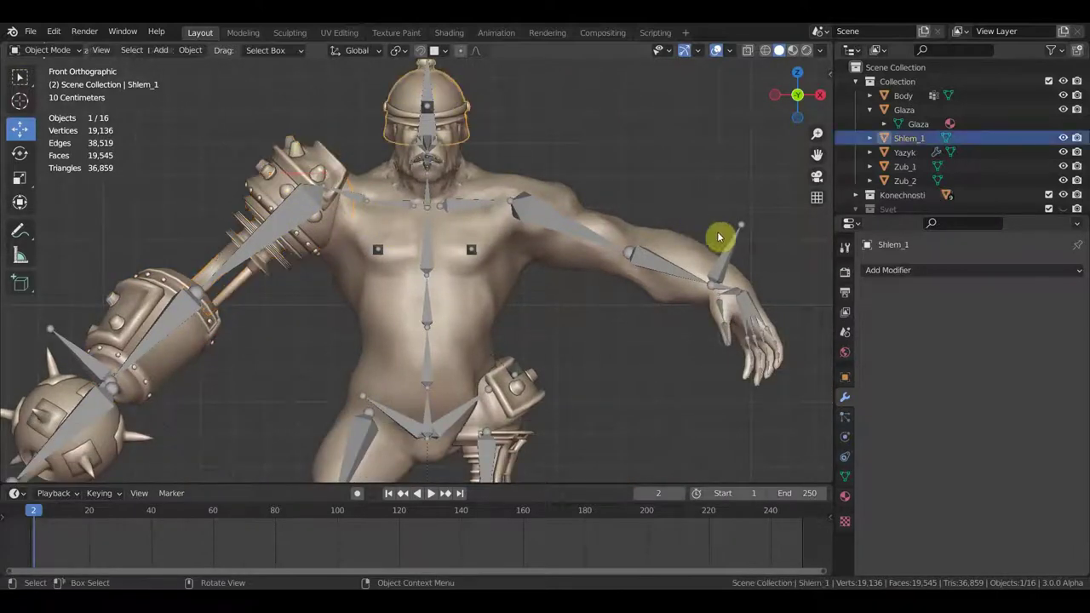
scroll(718, 238, down, 2)
shift+middle_drag(688, 284, 606, 229)
click(519, 249)
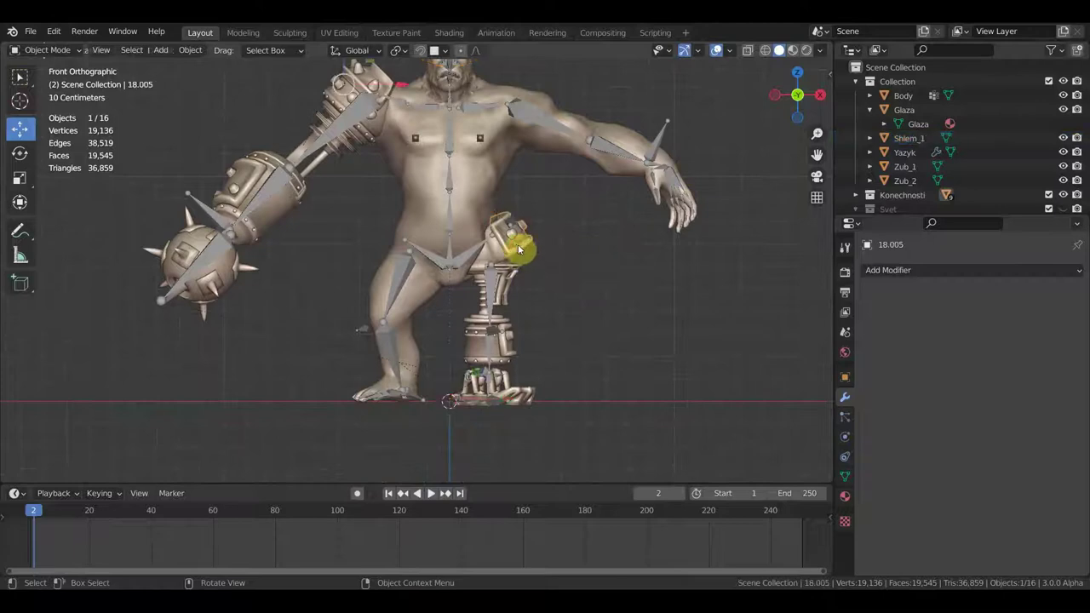
scroll(579, 250, up, 2)
scroll(584, 250, down, 1)
scroll(581, 251, down, 3)
scroll(579, 250, up, 5)
scroll(579, 250, up, 1)
mouse_move(639, 236)
shift+middle_down()
mouse_move(457, 284)
mouse_move(311, 275)
mouse_move(450, 291)
shift+middle_up()
scroll(456, 271, up, 3)
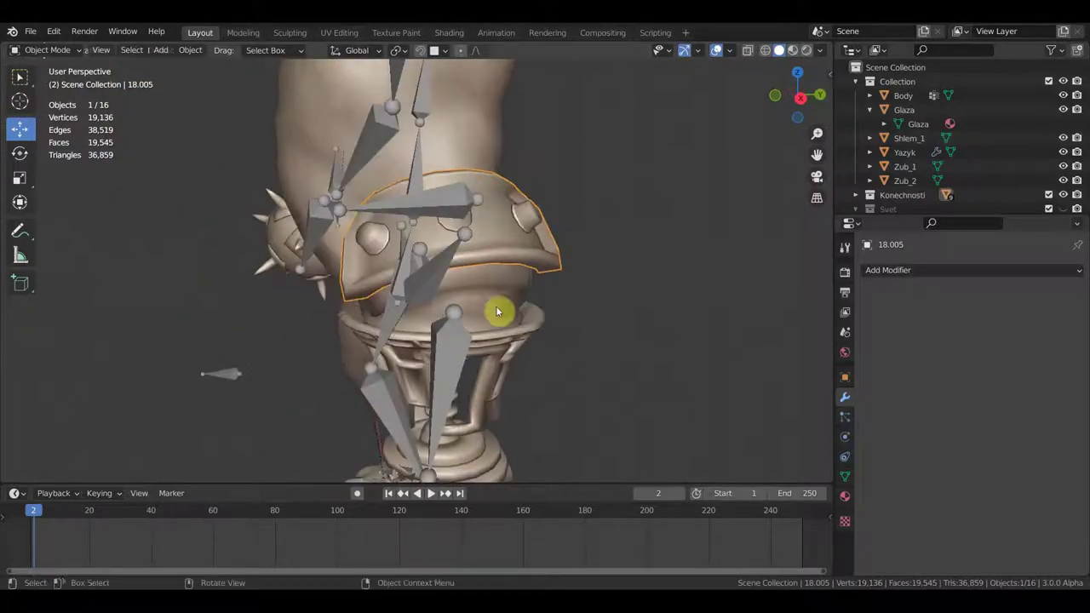
Step: Orbit around leg piece 18.005 to a frontal view and select the Armature
mouse_move(517, 344)
middle_down()
mouse_move(586, 312)
mouse_move(672, 309)
mouse_move(536, 304)
mouse_move(474, 241)
middle_up()
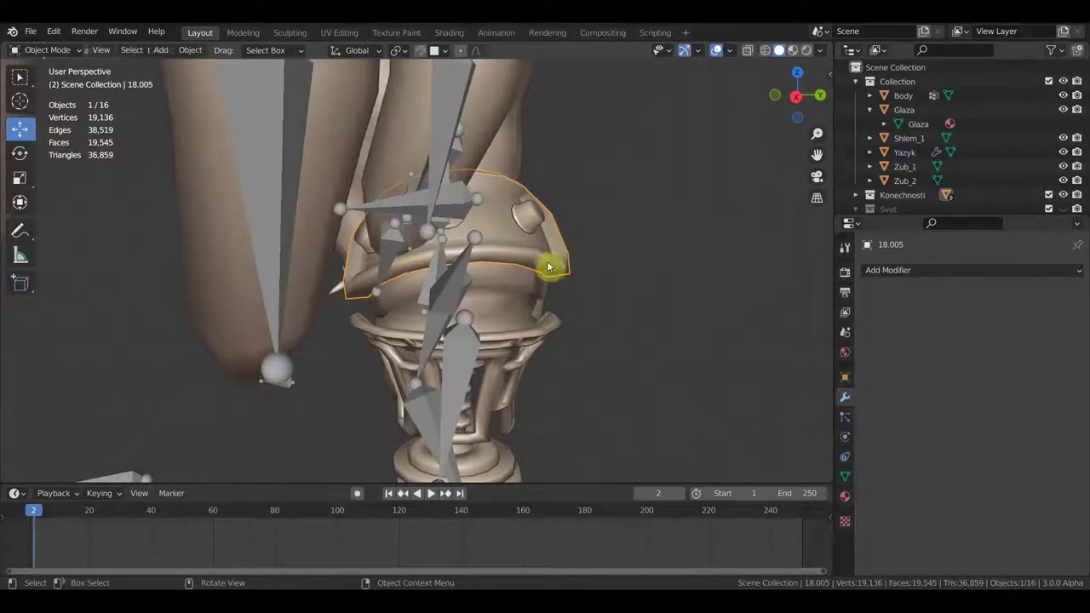
middle_drag(426, 243, 635, 253)
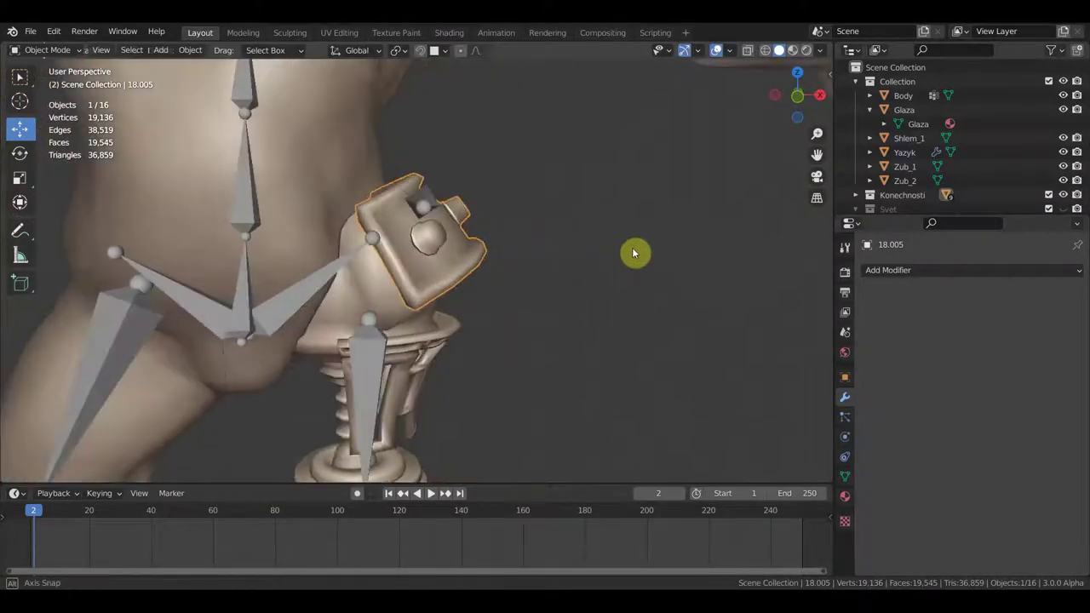
scroll(474, 275, down, 3)
middle_drag(475, 275, 524, 187)
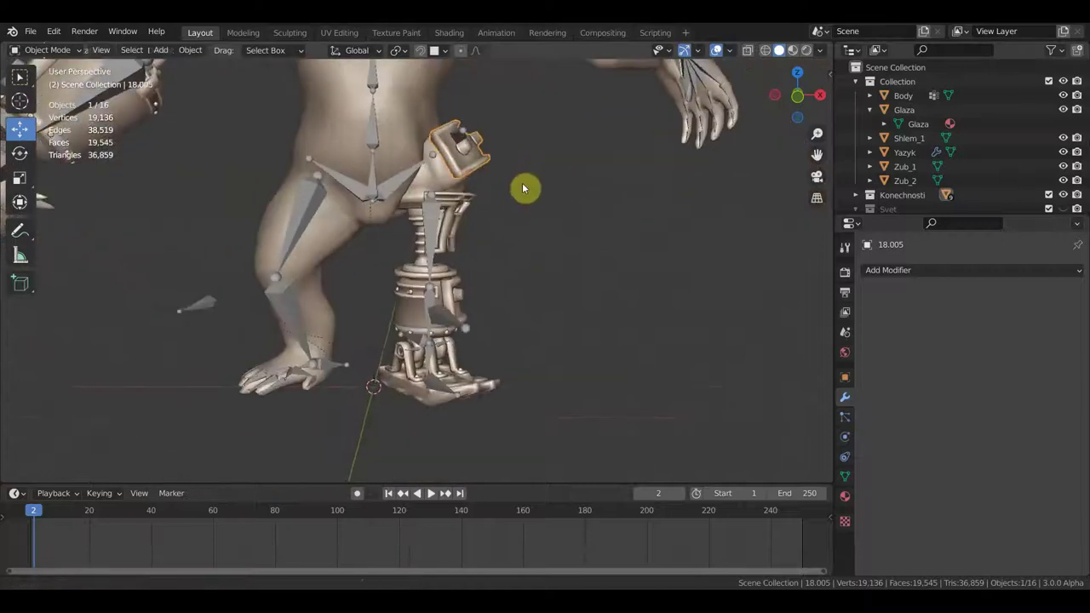
click(430, 229)
middle_drag(426, 231, 497, 312)
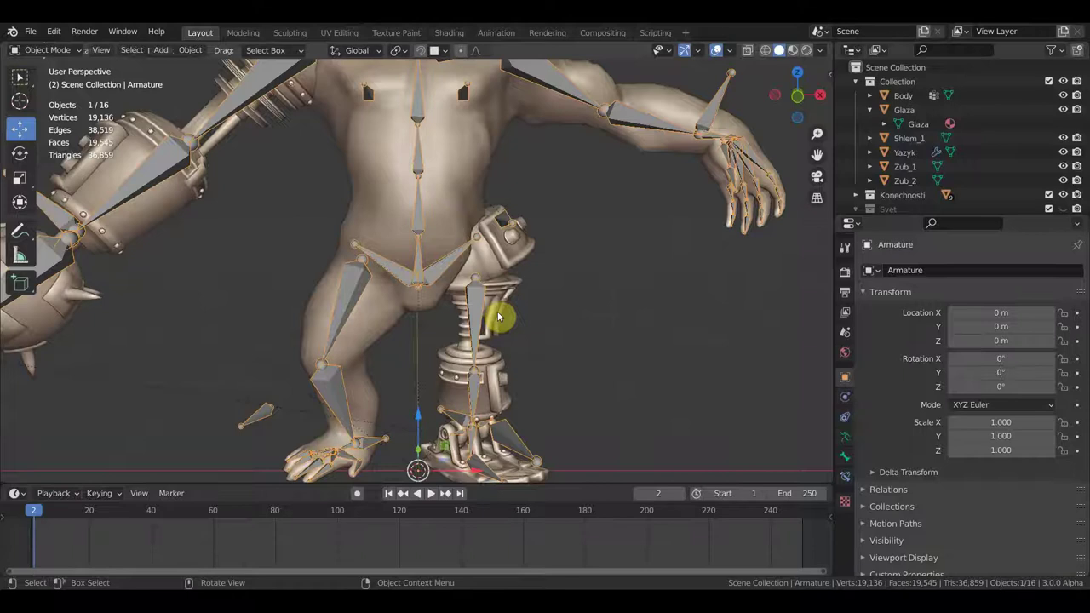
Step: Switch to front orthographic view and put the armature into Edit Mode
key(KP_1)
scroll(498, 308, down, 4)
click(50, 50)
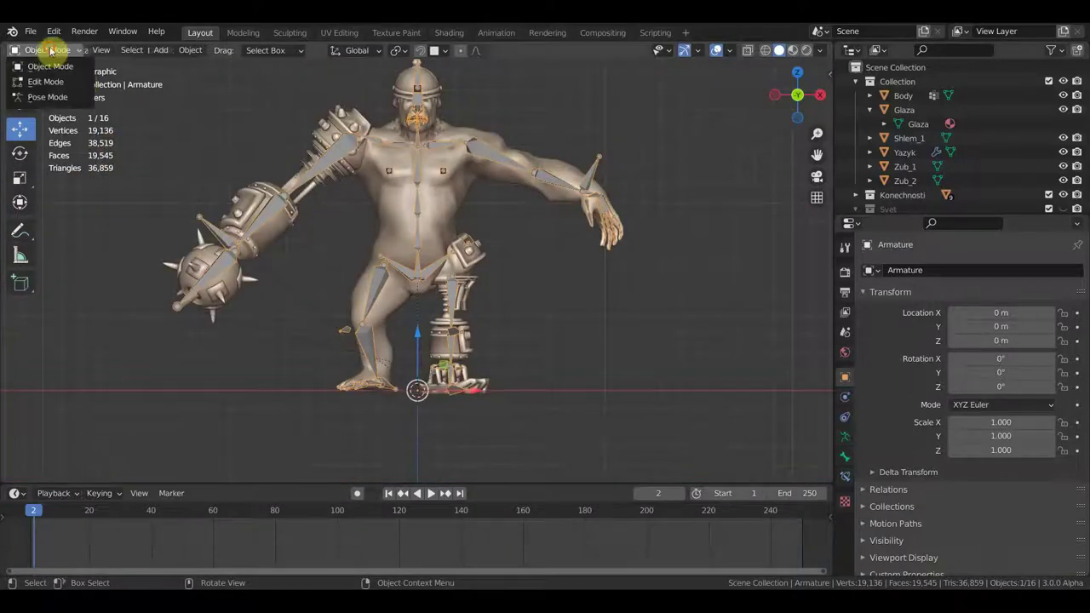
click(56, 85)
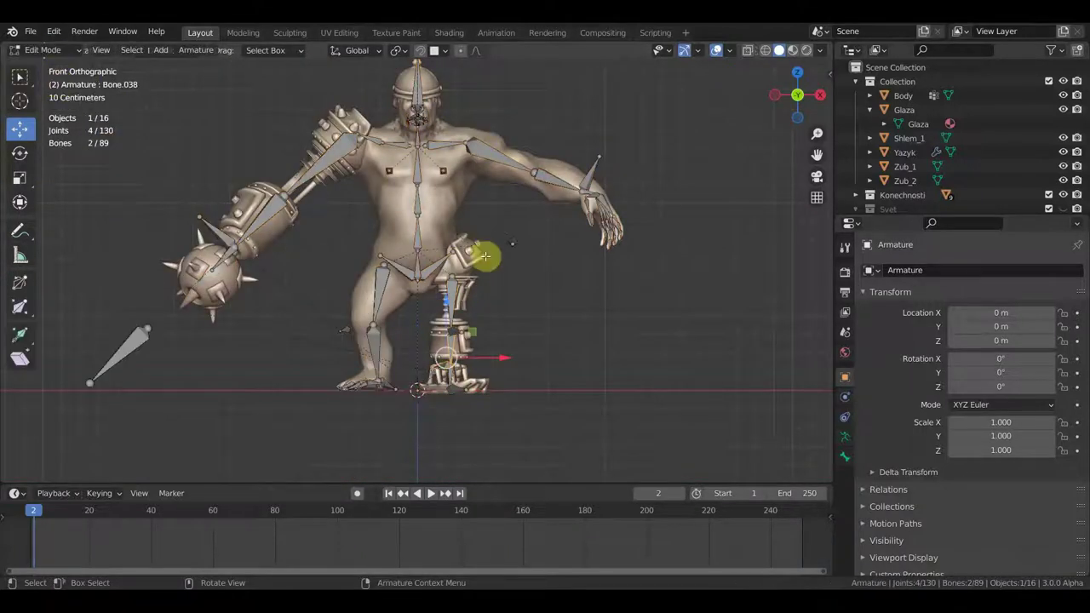
scroll(513, 321, up, 3)
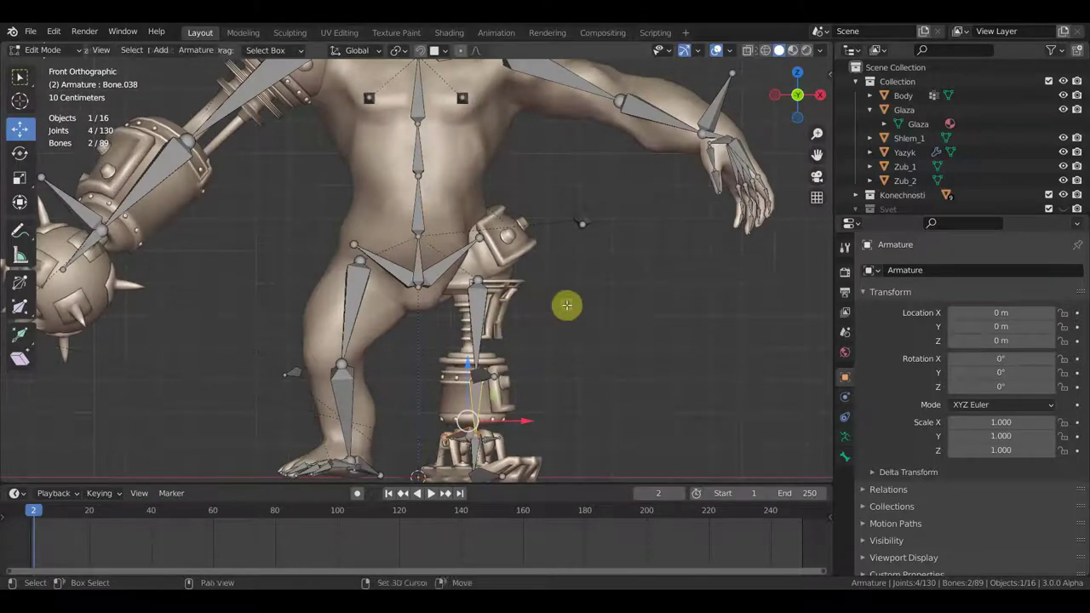
scroll(564, 303, up, 1)
scroll(514, 307, up, 2)
Step: Box-select the prosthetic foot's bones and view them in perspective
mouse_move(562, 475)
mouse_down()
mouse_move(396, 375)
mouse_move(385, 258)
mouse_up()
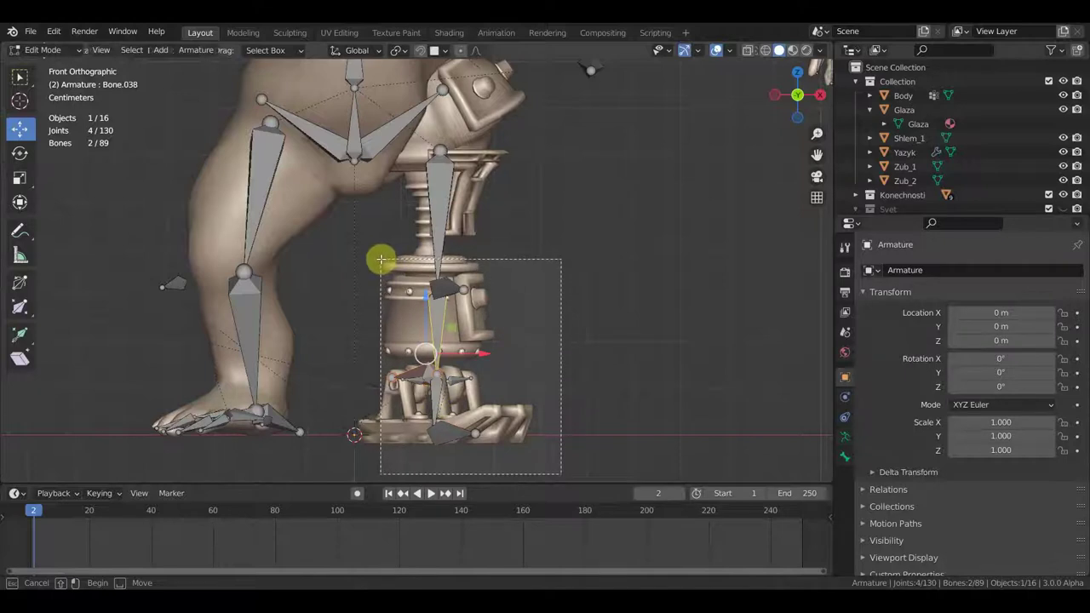
drag(384, 258, 384, 259)
mouse_move(409, 275)
middle_down()
mouse_move(536, 307)
mouse_move(564, 295)
mouse_move(550, 272)
middle_up()
scroll(536, 294, up, 2)
scroll(482, 306, up, 2)
scroll(509, 335, up, 2)
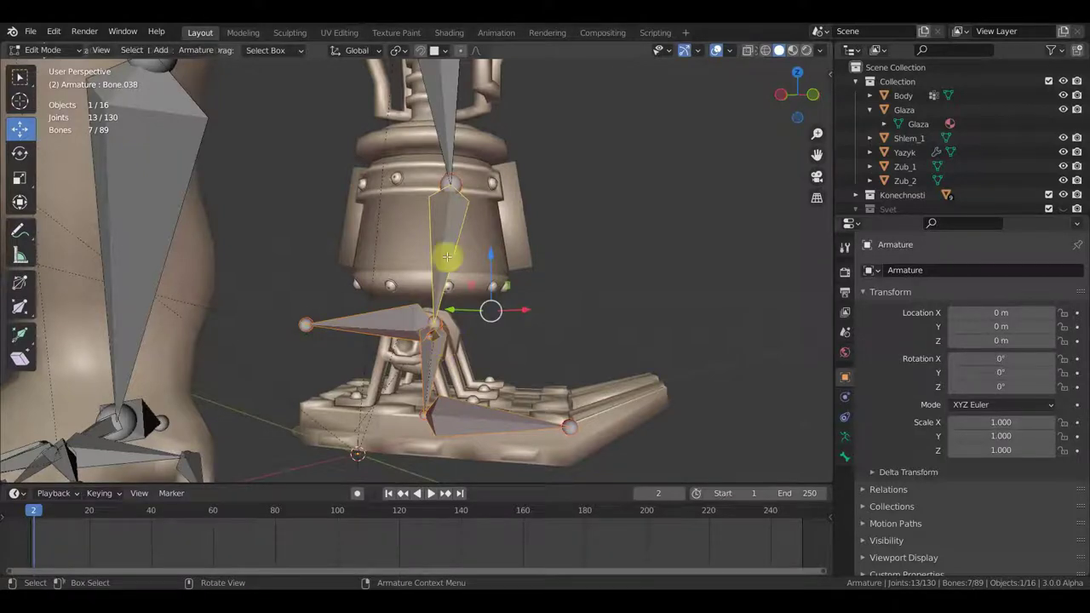
Step: Select the joint Bone.037 and start moving it away from the foot
mouse_move(499, 236)
middle_down()
mouse_move(401, 248)
mouse_move(482, 250)
mouse_move(458, 312)
middle_up()
scroll(401, 248, down, 3)
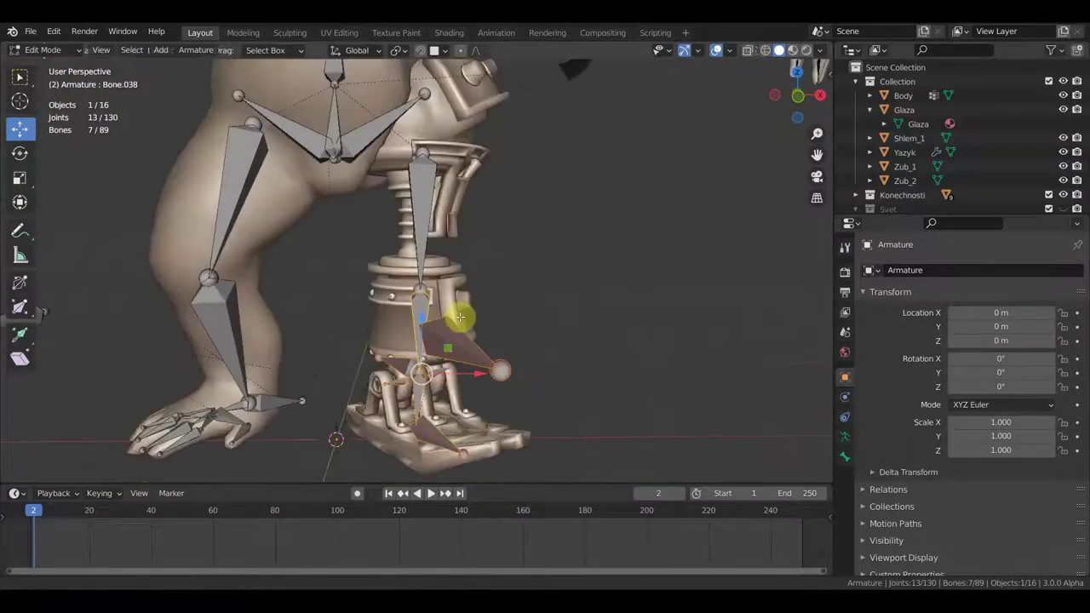
mouse_move(555, 297)
middle_down()
mouse_move(494, 299)
mouse_move(584, 298)
middle_up()
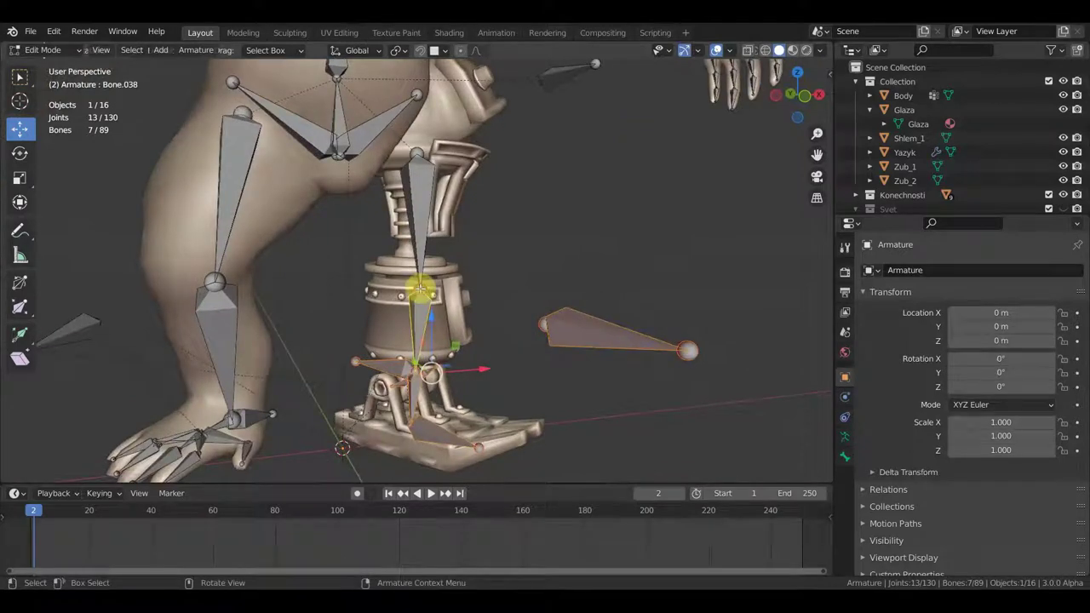
click(420, 288)
drag(426, 285, 435, 281)
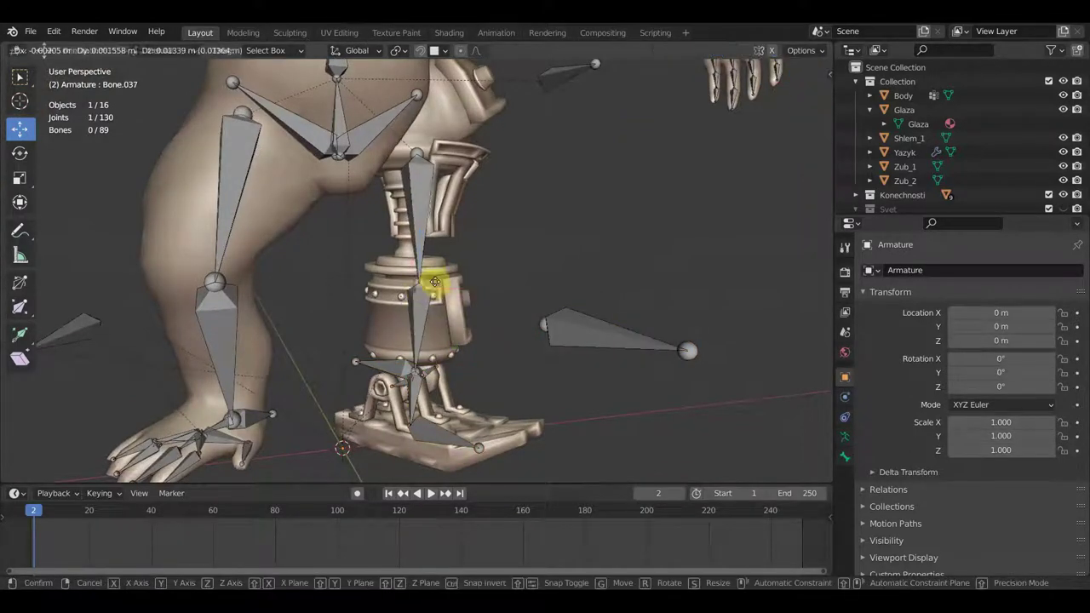
Step: Move the bone joint up along the shin, up and to the right
drag(435, 281, 426, 247)
mouse_move(426, 247)
middle_down()
mouse_move(445, 287)
mouse_move(430, 275)
middle_up()
drag(433, 276, 443, 260)
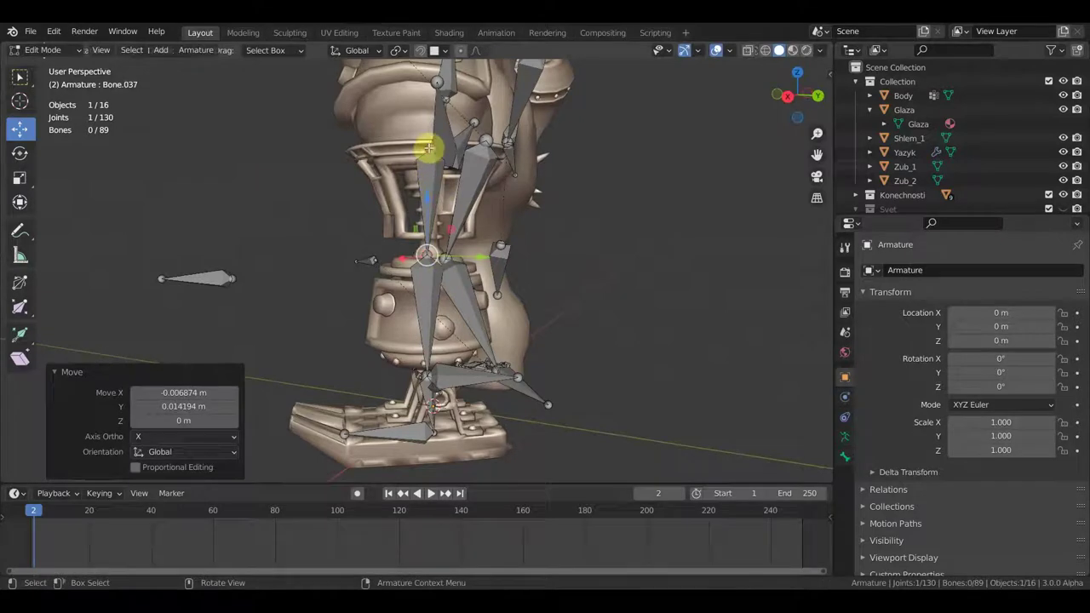
drag(428, 148, 453, 138)
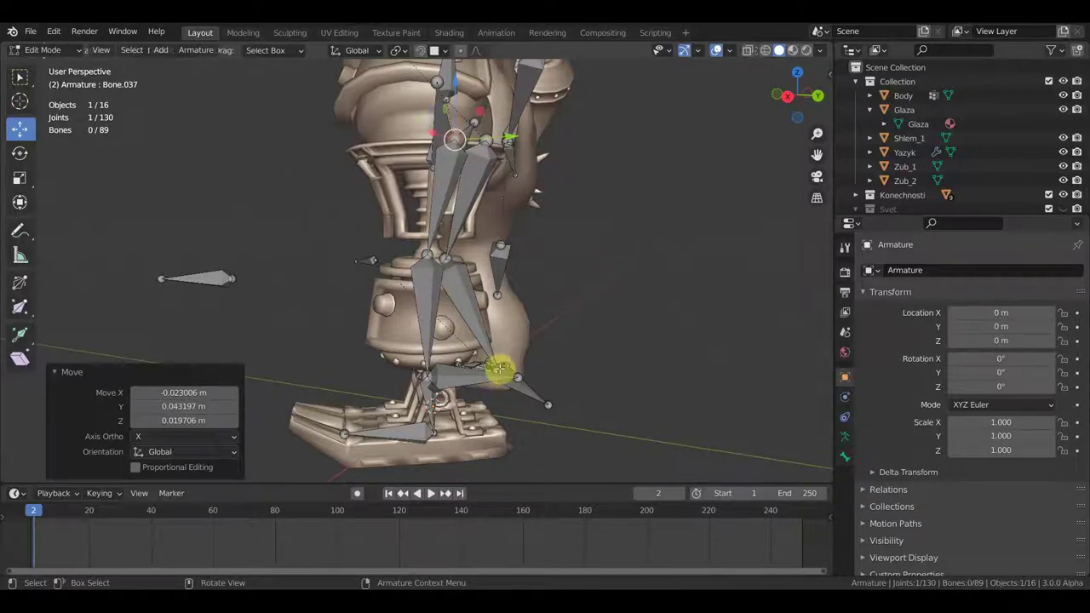
Step: From the right side view, box-select the lower-leg bones and raise them
key(KP_3)
mouse_move(499, 406)
middle_down()
mouse_move(601, 411)
mouse_move(536, 409)
mouse_move(591, 406)
mouse_move(579, 404)
middle_up()
drag(490, 395, 388, 367)
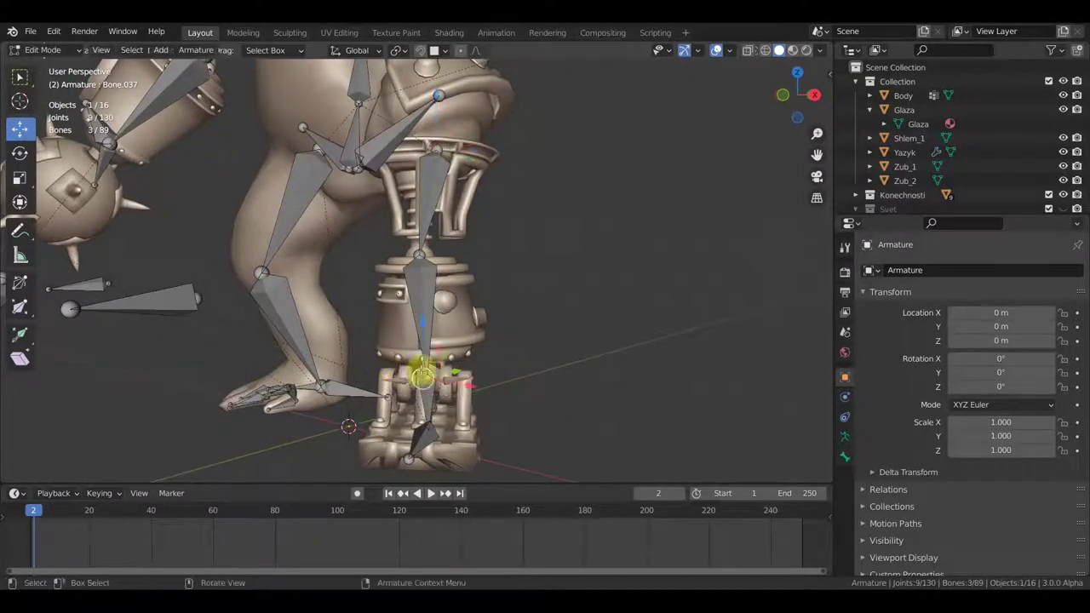
key(g)
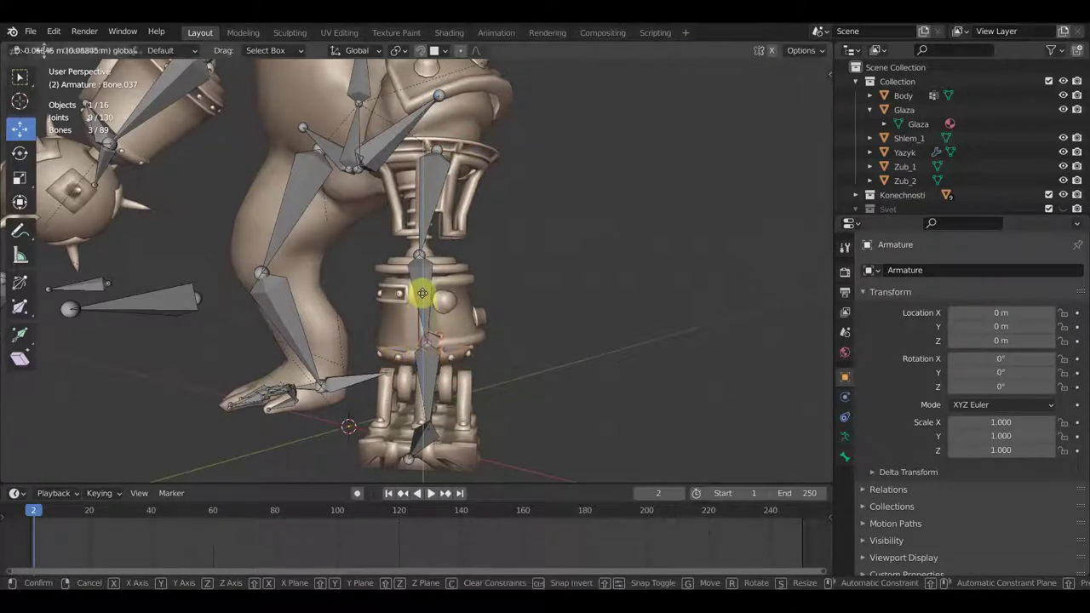
click(423, 291)
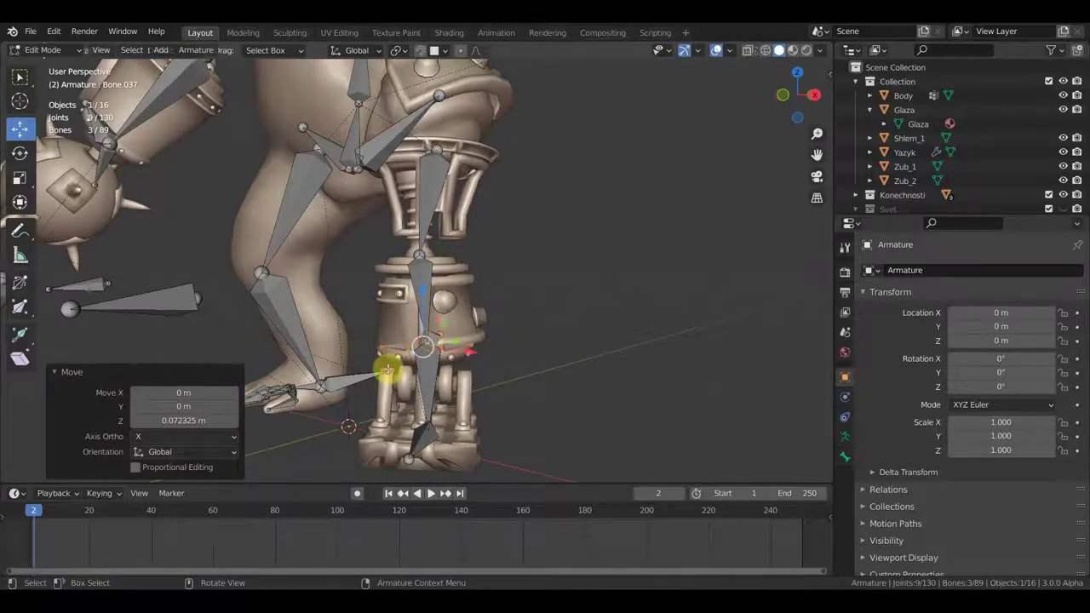
Step: Move Bone.057 down and make the 3D view a little taller
click(397, 364)
key(g)
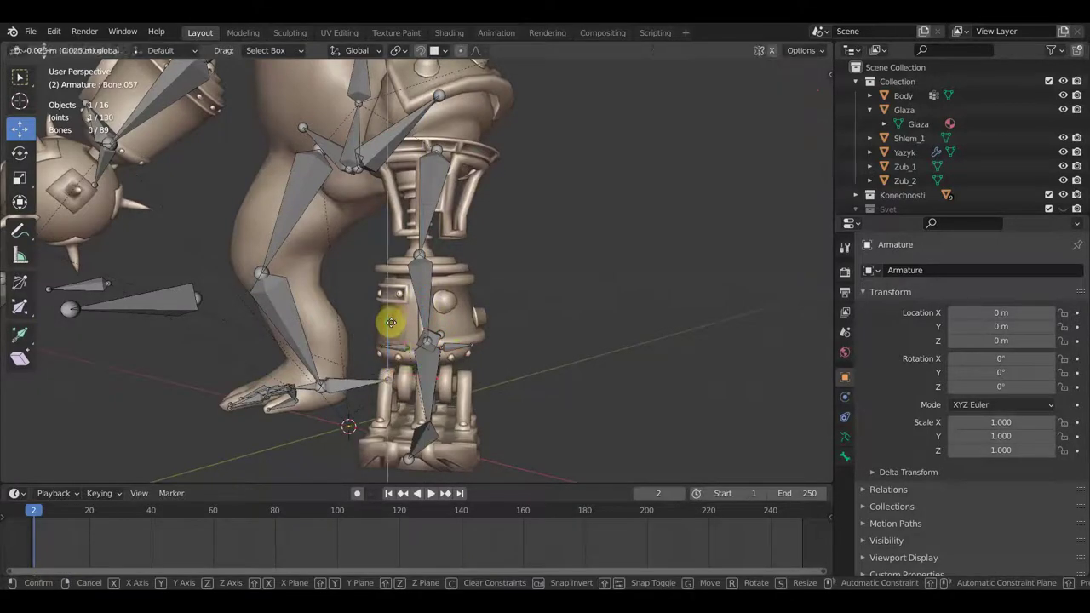
click(389, 326)
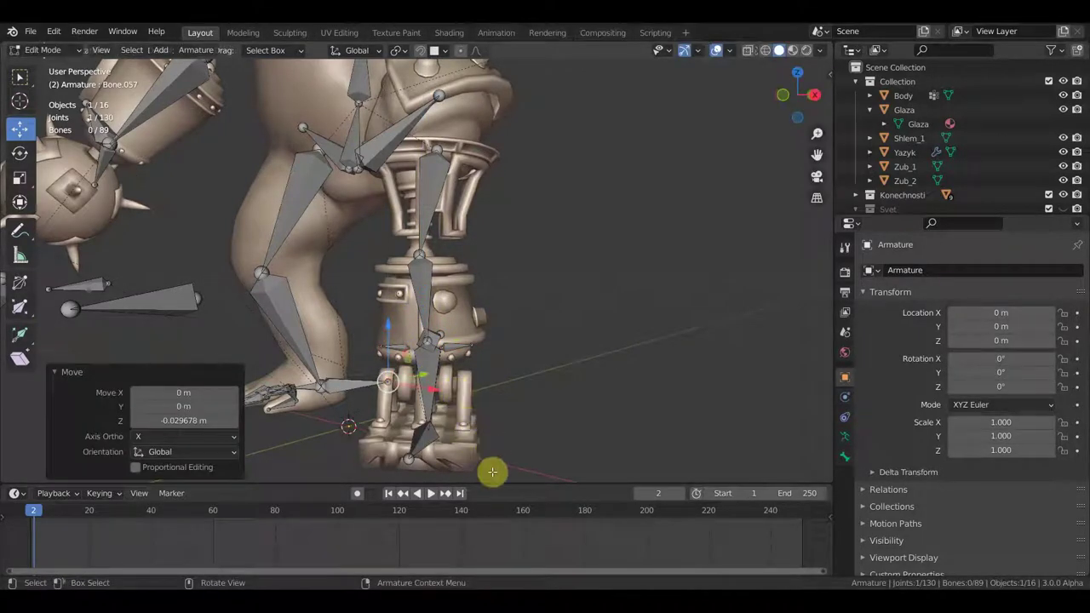
mouse_move(511, 483)
mouse_down()
mouse_move(432, 499)
mouse_move(433, 511)
mouse_up()
Step: Raise the foot bone 0.03099 m along Z into the foot plate, then return to Object Mode
mouse_move(462, 457)
middle_down()
mouse_move(338, 457)
mouse_move(409, 449)
middle_up()
drag(460, 485, 328, 438)
click(409, 445)
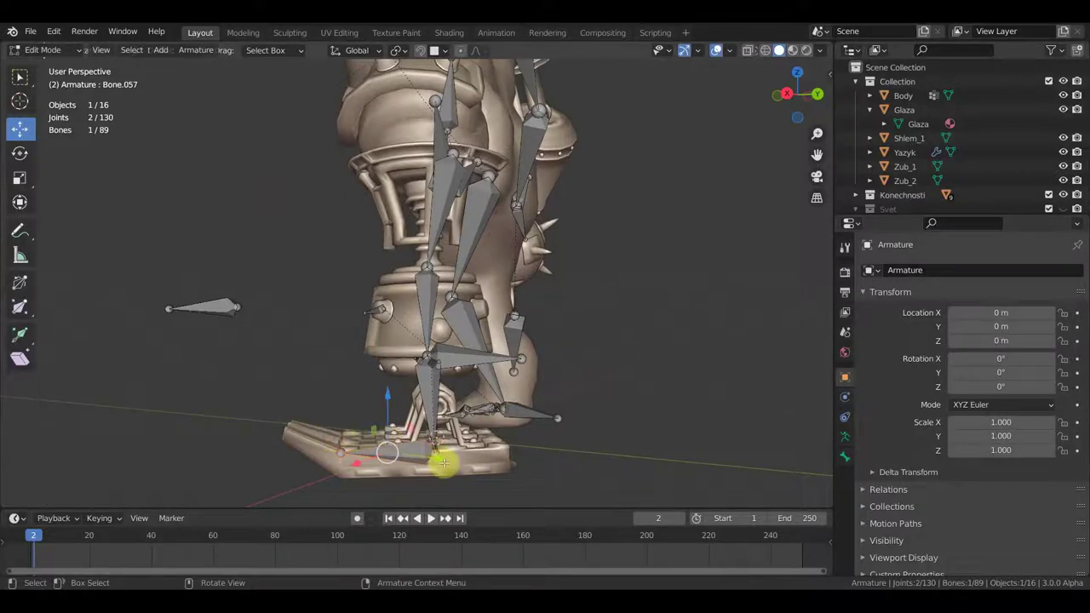
key(g)
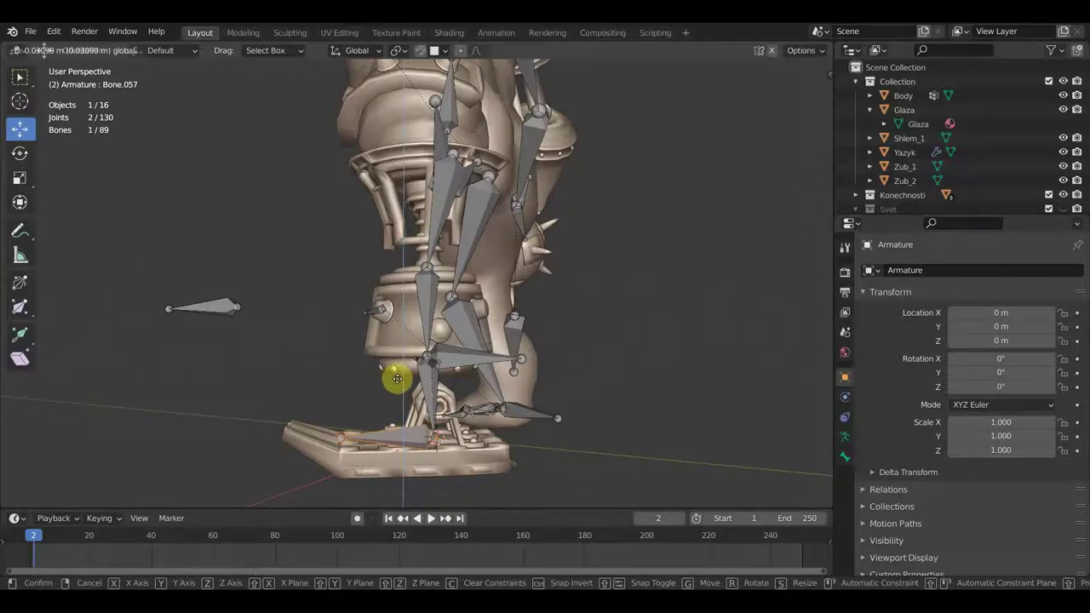
click(398, 379)
click(51, 49)
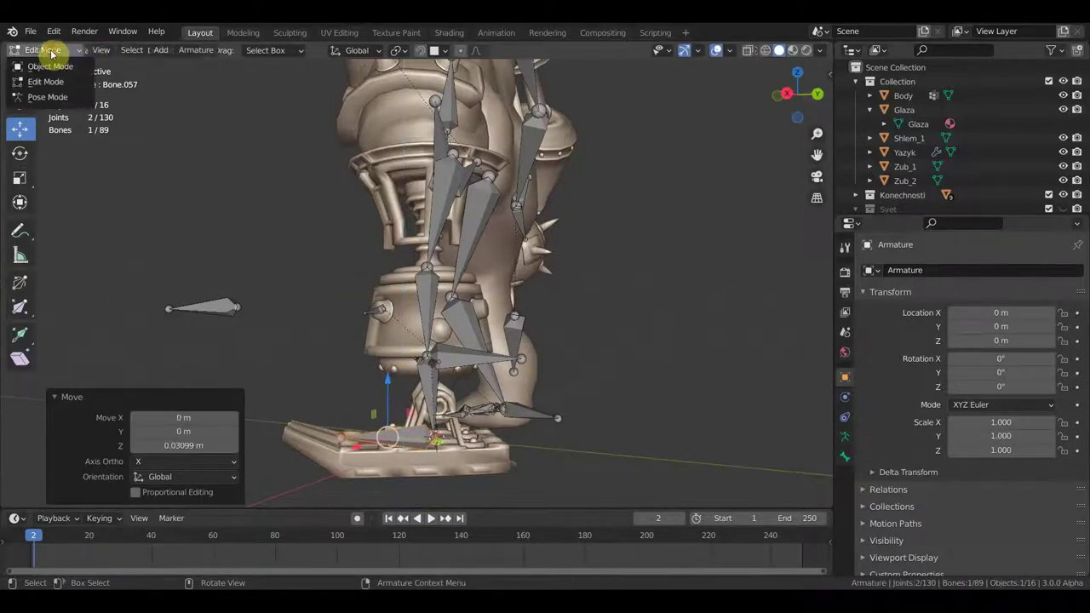
click(60, 73)
Step: Lower leg piece 25.001 and reposition connector piece 23.002 along the bones
mouse_move(442, 440)
middle_down()
mouse_move(647, 445)
mouse_move(630, 449)
middle_up()
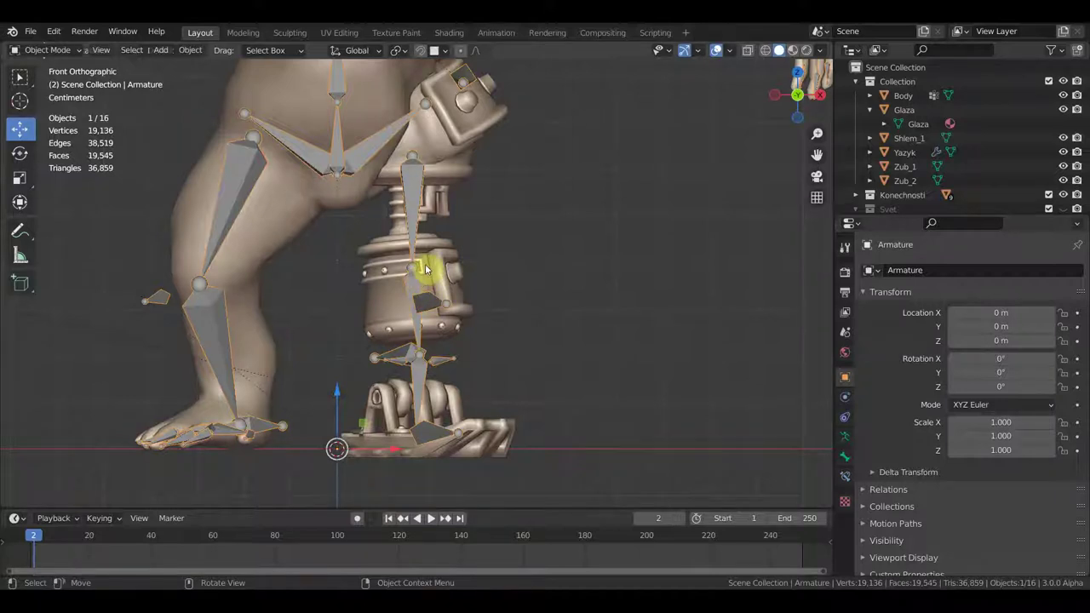
click(385, 284)
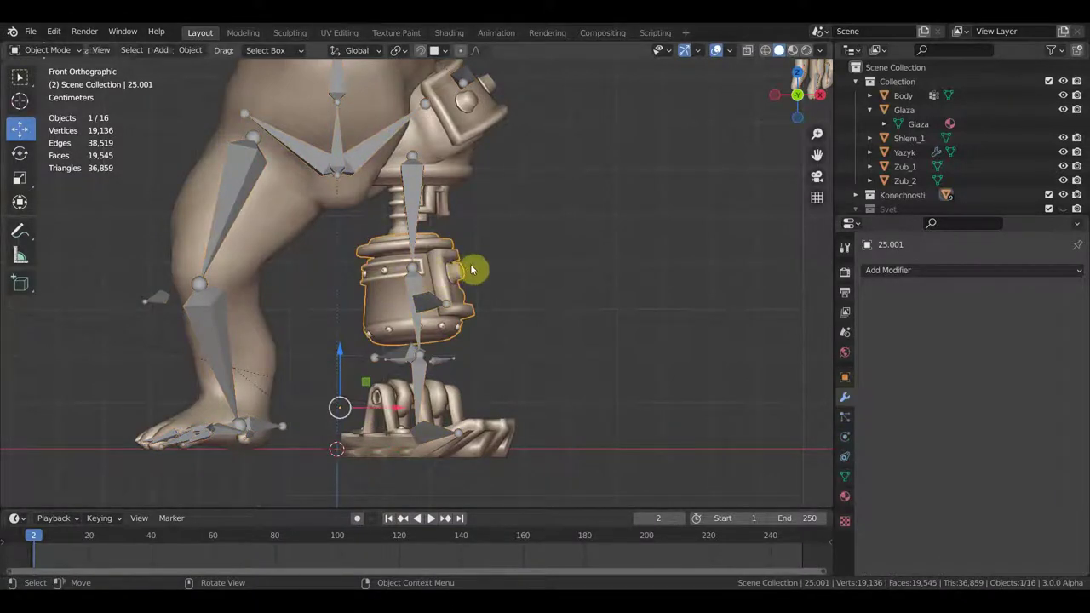
key(g)
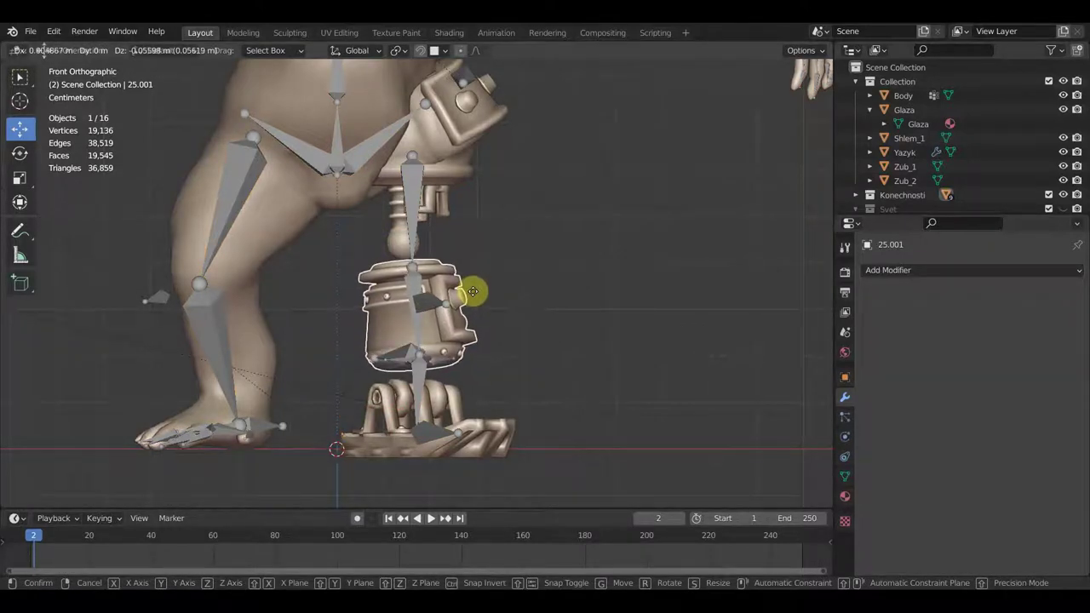
click(471, 293)
click(401, 239)
key(g)
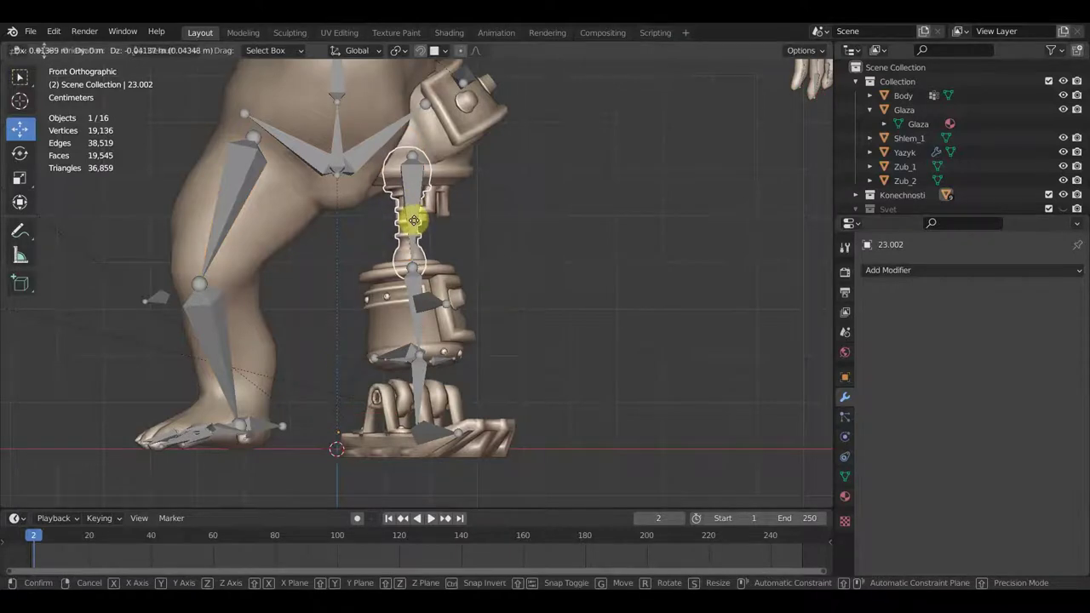
click(414, 221)
Step: Move the upper cage piece 23.001 into its new position
mouse_move(487, 217)
middle_down()
mouse_move(418, 241)
mouse_move(518, 220)
middle_up()
click(492, 176)
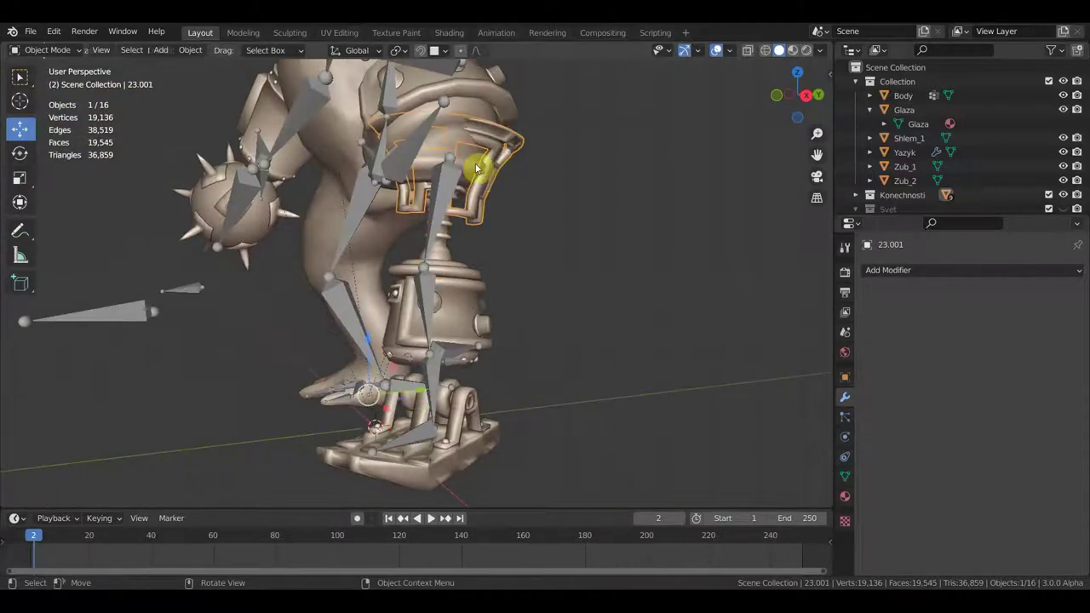
key(g)
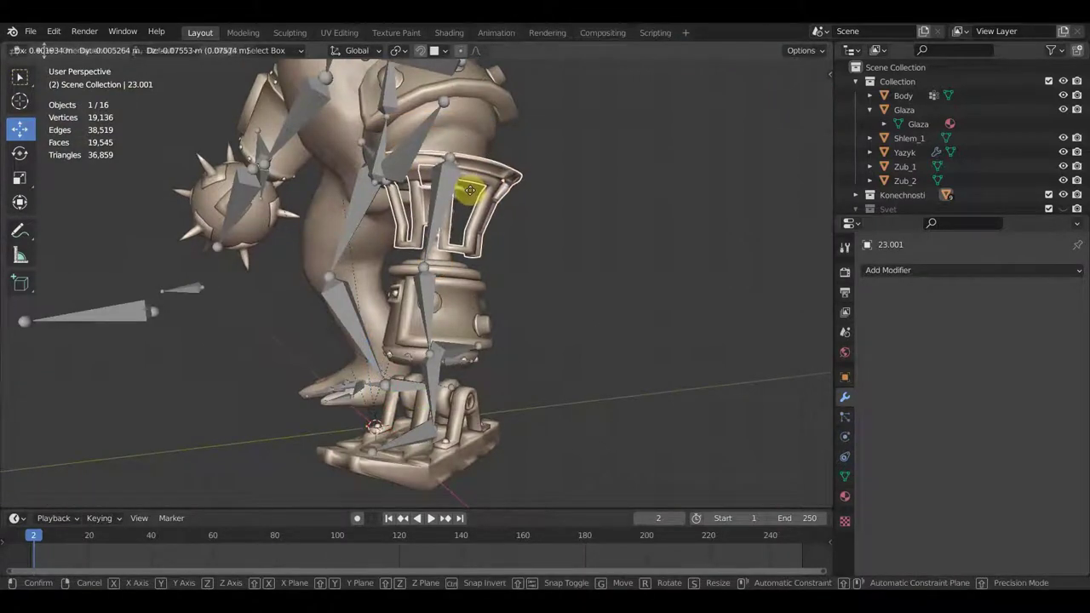
click(464, 183)
Step: In front view, raise foot piece 28.001, then lower it 0.02312 m in Z
mouse_move(464, 184)
middle_down()
mouse_move(550, 224)
mouse_move(600, 223)
mouse_move(572, 304)
mouse_move(582, 248)
middle_up()
click(468, 330)
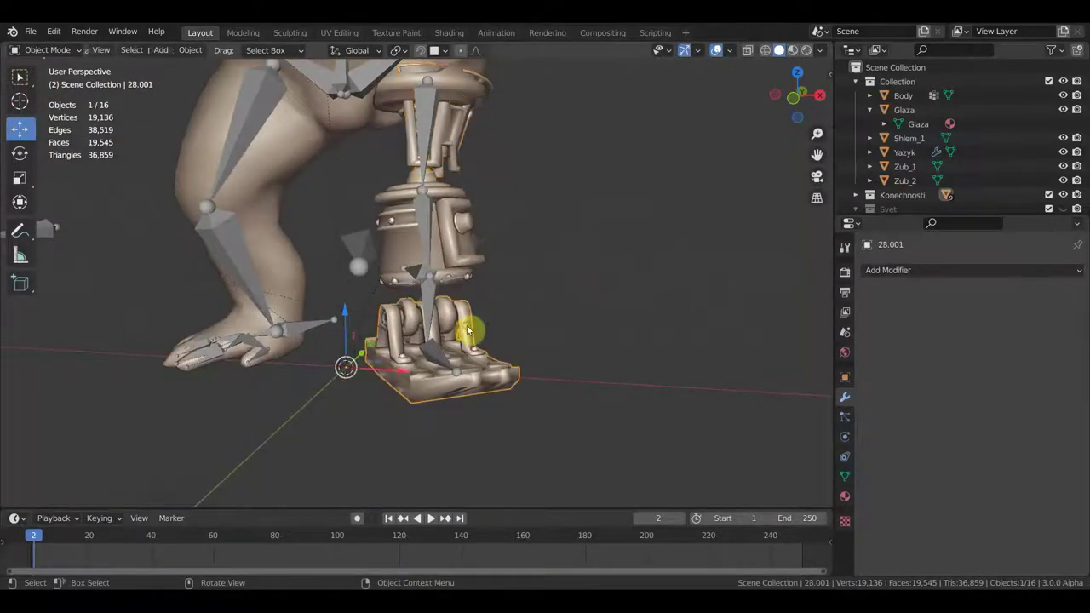
key(KP_1)
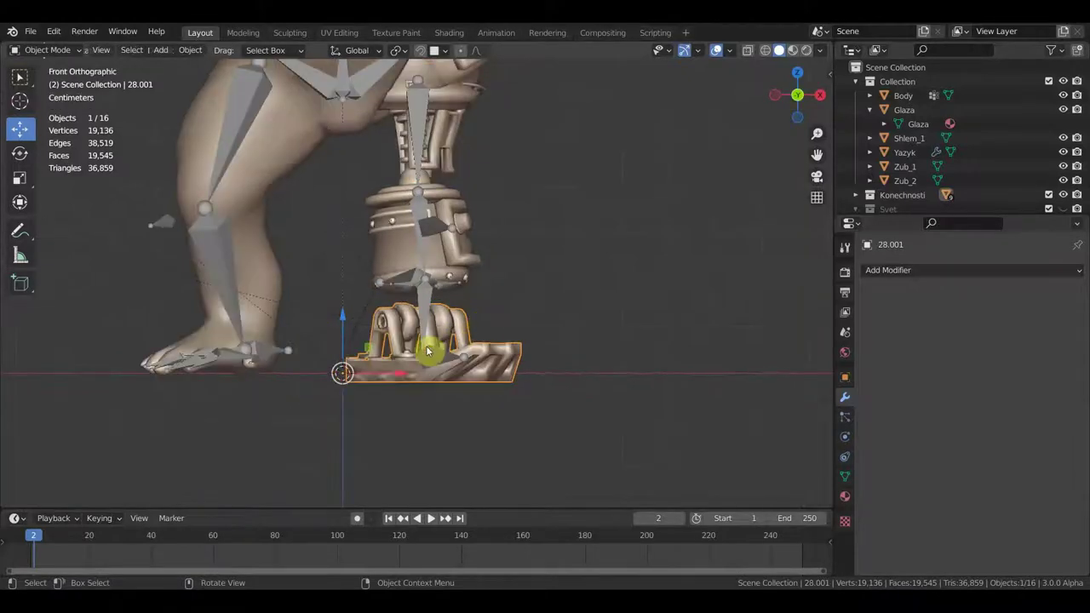
key(g)
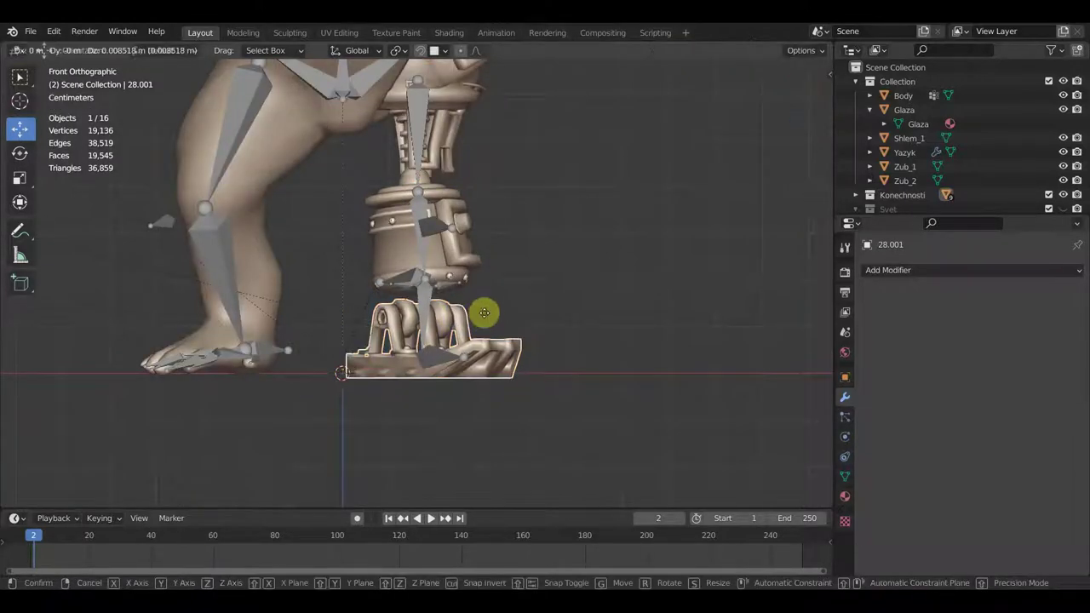
click(485, 297)
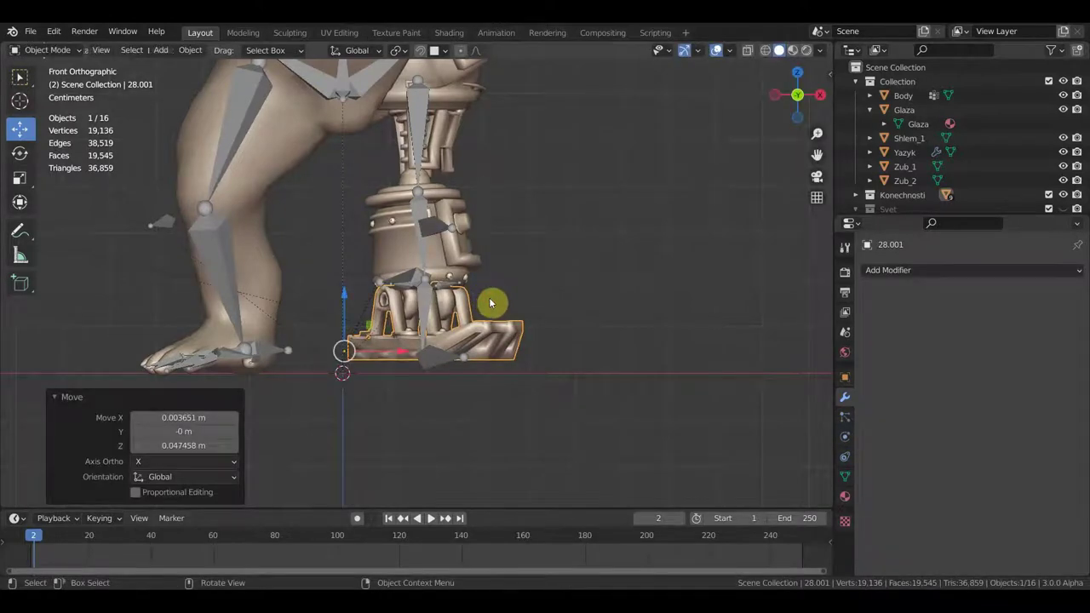
key(g)
click(489, 315)
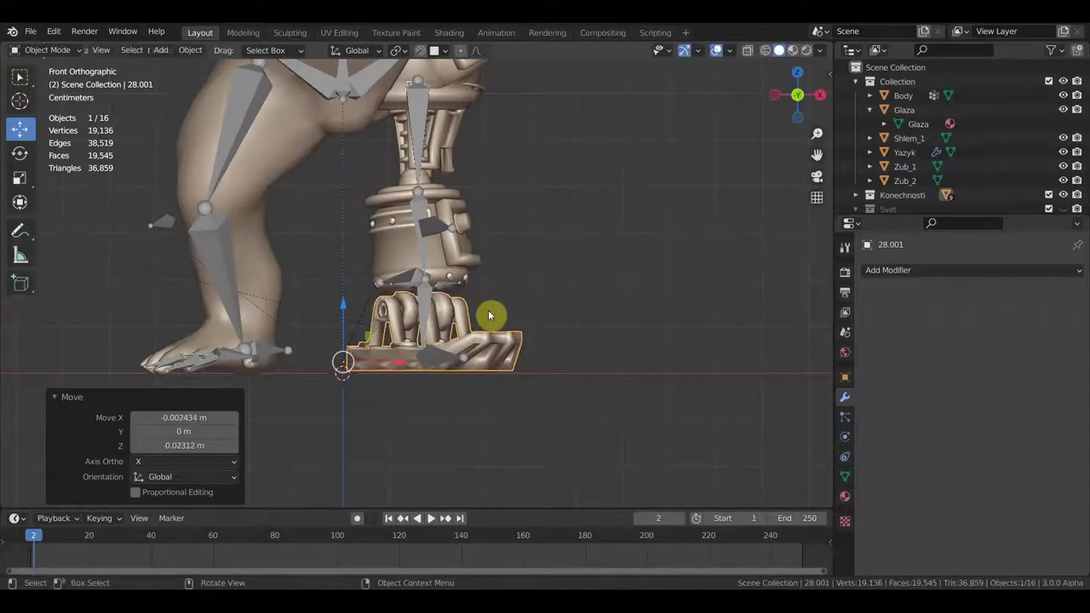
click(447, 264)
key(g)
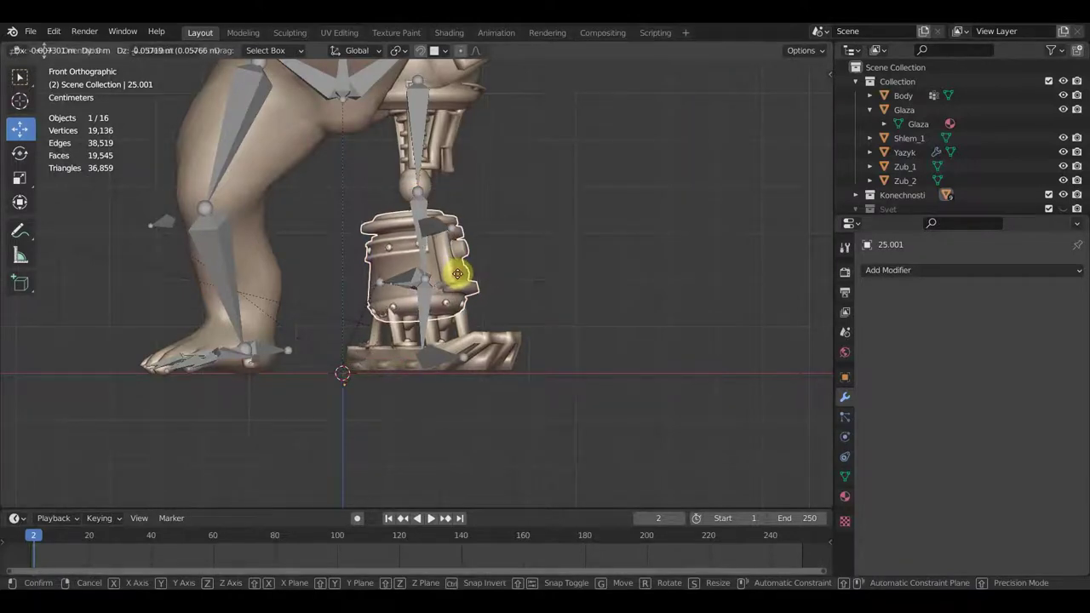
Step: Scale leg piece 25.001 to 1.158 and shift it sideways to fit the leg
click(461, 273)
key(s)
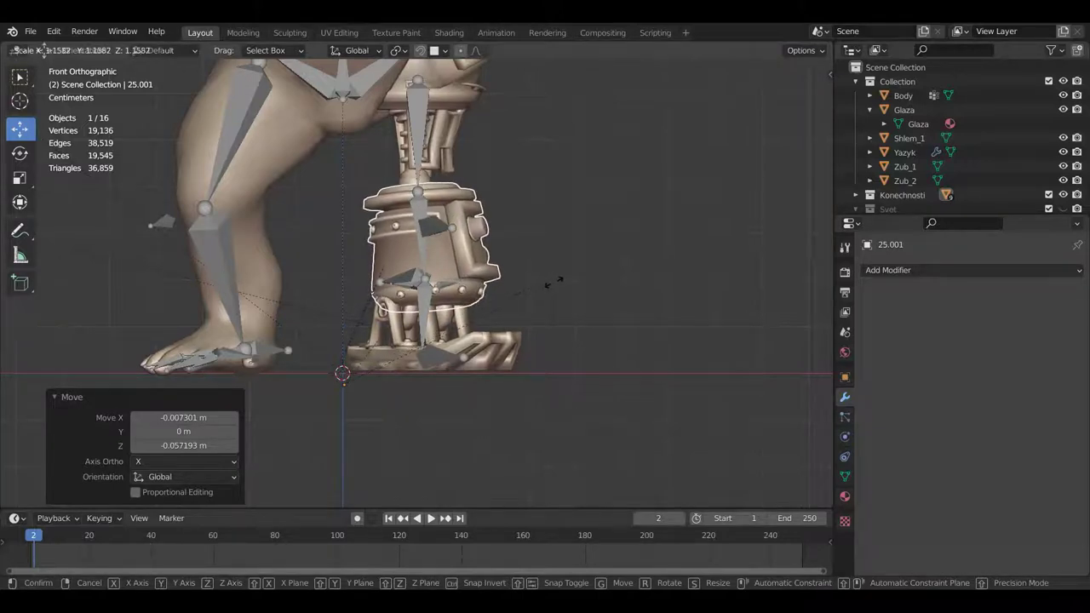
click(553, 281)
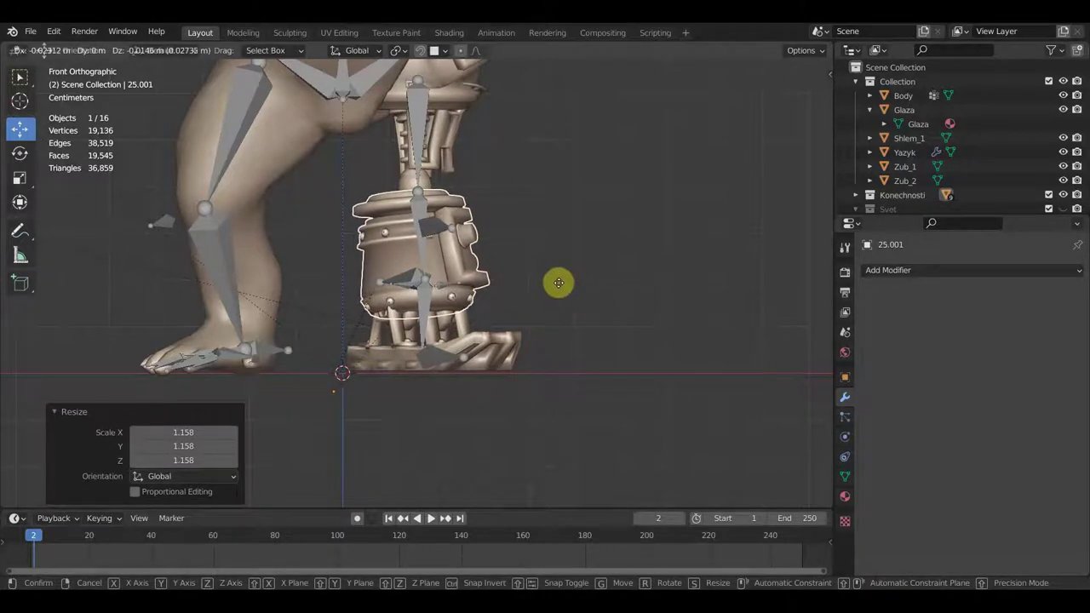
click(560, 278)
mouse_move(565, 270)
middle_down()
mouse_move(513, 331)
mouse_move(494, 294)
mouse_move(338, 297)
mouse_move(684, 287)
mouse_move(621, 289)
mouse_move(594, 276)
middle_up()
key(g)
click(555, 287)
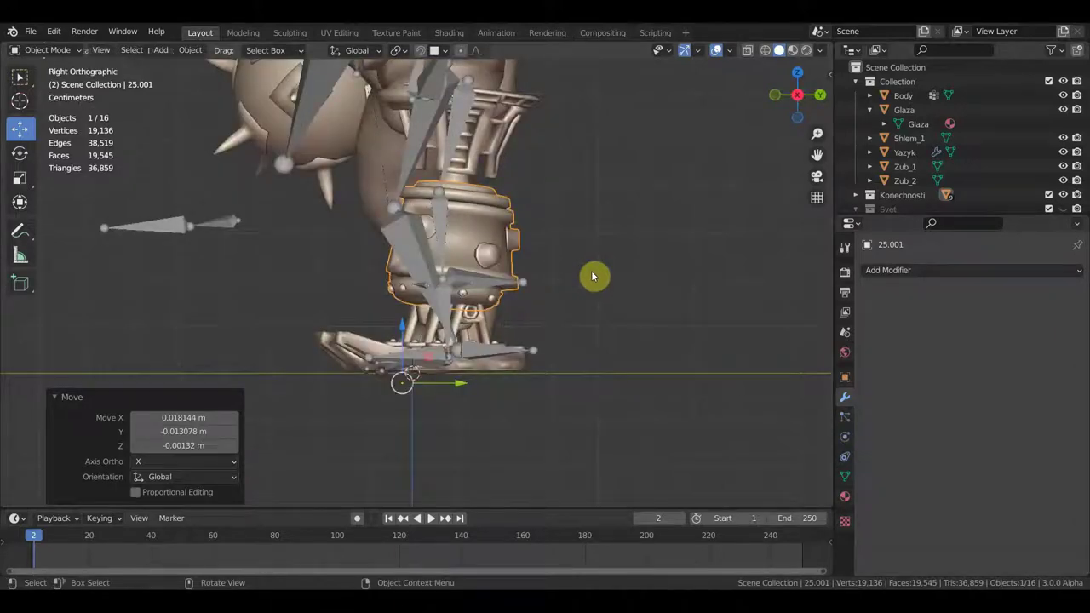
Step: Zoom in and select the knee cage piece 23.001
scroll(557, 384, up, 2)
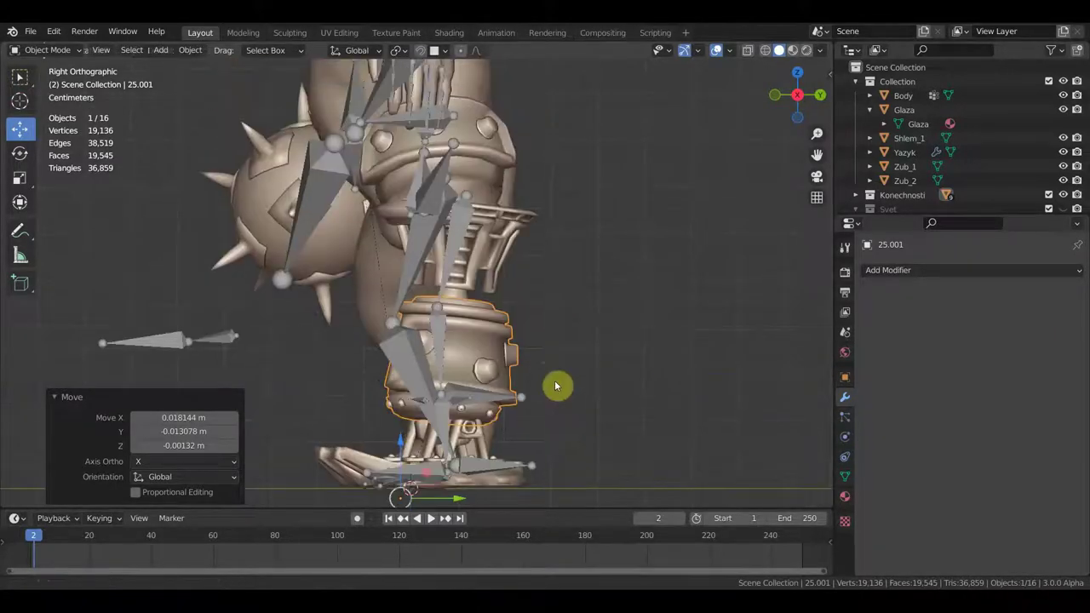
scroll(518, 382, up, 1)
scroll(501, 356, up, 1)
click(485, 272)
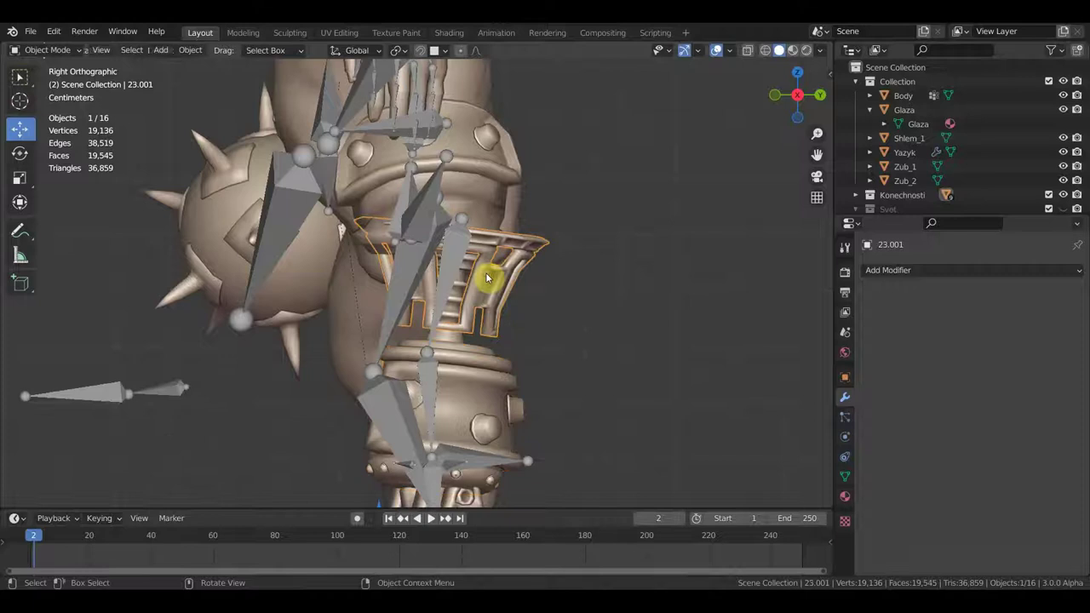
mouse_move(528, 327)
middle_down()
mouse_move(584, 348)
mouse_move(632, 348)
mouse_move(577, 342)
mouse_move(592, 342)
middle_up()
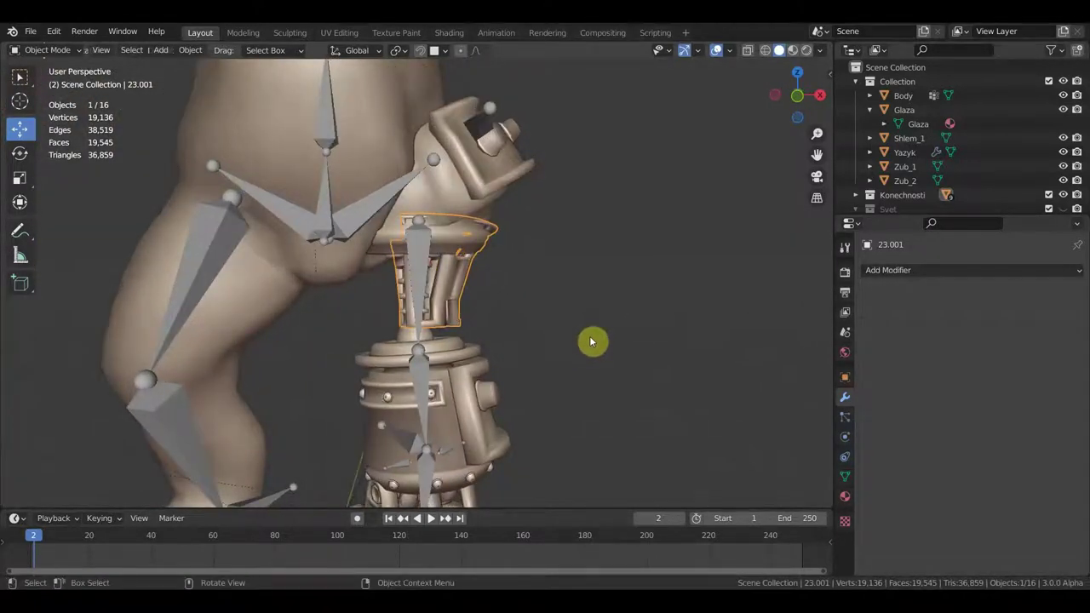
click(48, 50)
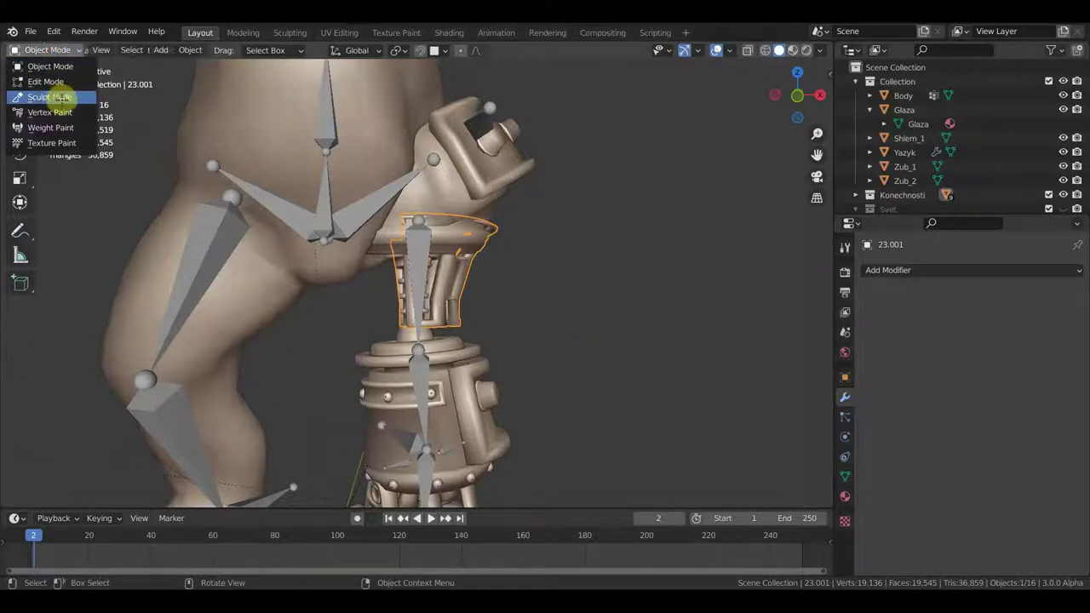
Step: Put cage piece 23.001 in Sculpt Mode with a brush sized 85 px
click(59, 98)
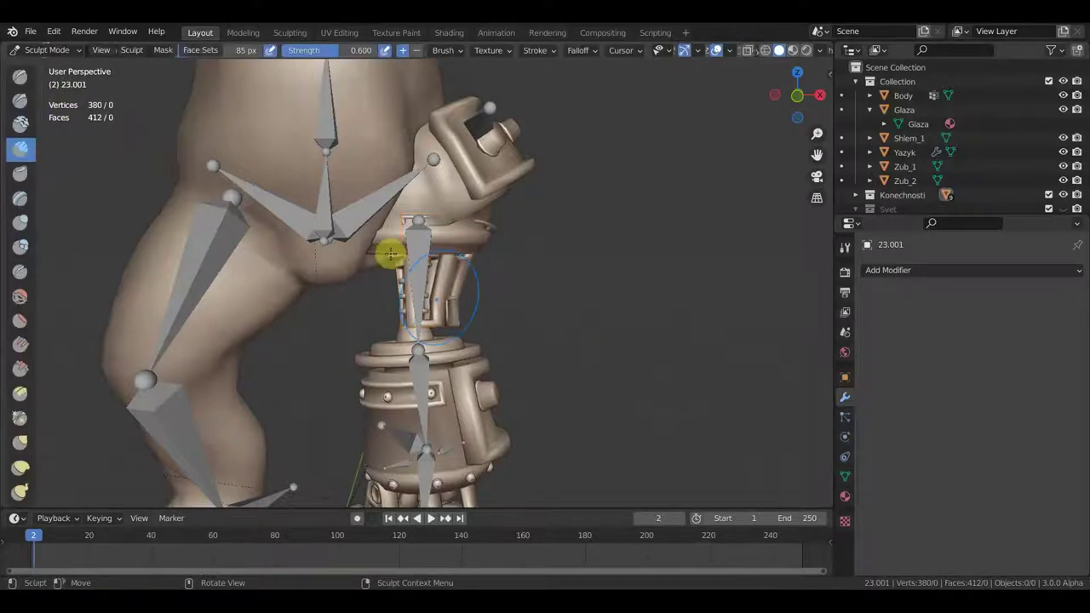
click(24, 444)
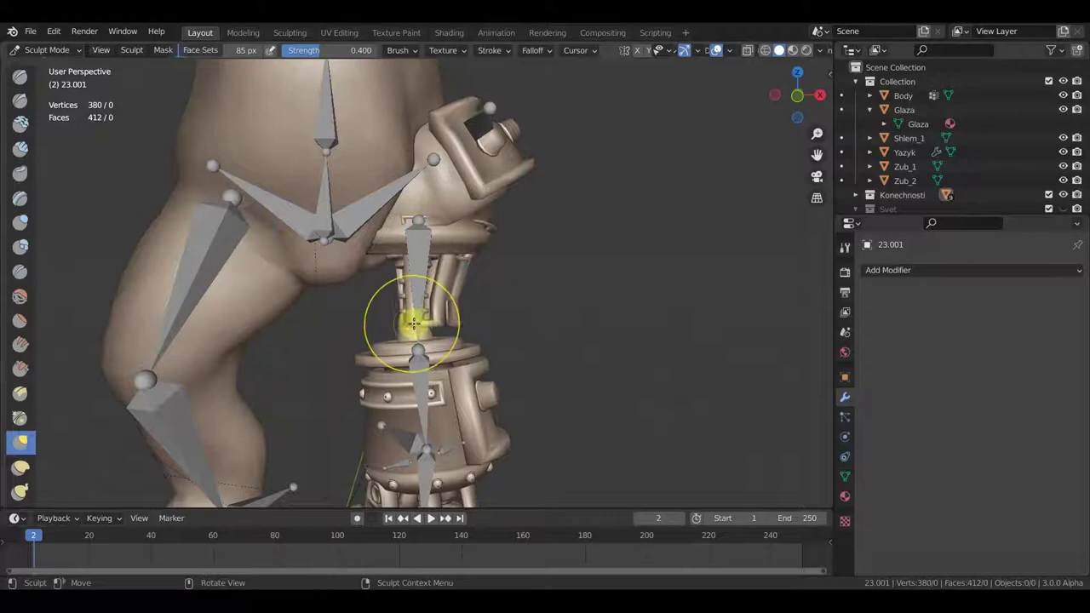
mouse_move(414, 320)
middle_down()
mouse_move(301, 324)
mouse_move(333, 328)
middle_up()
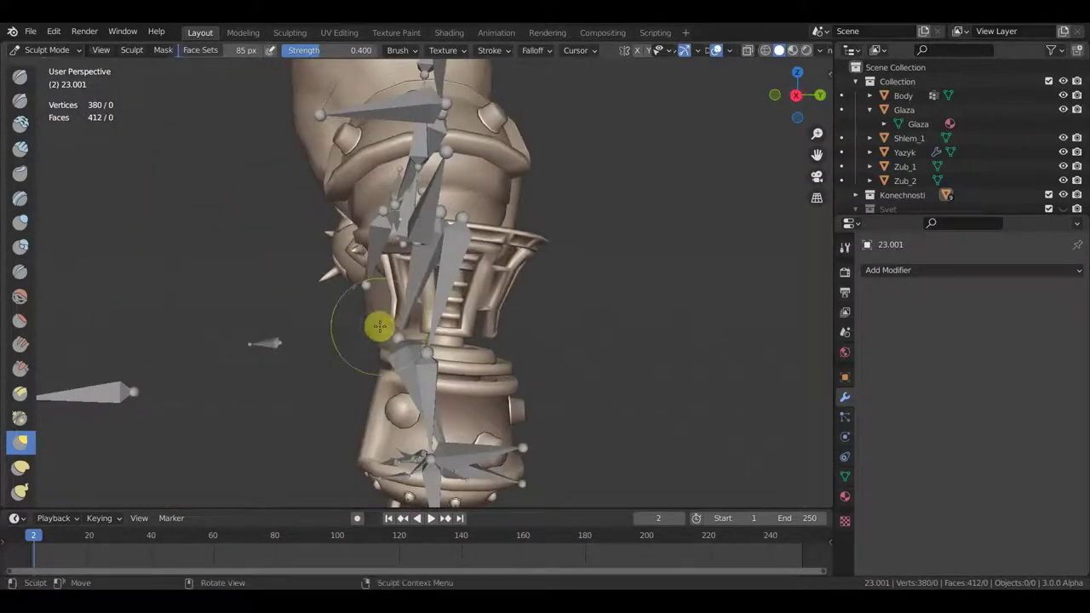
key(f)
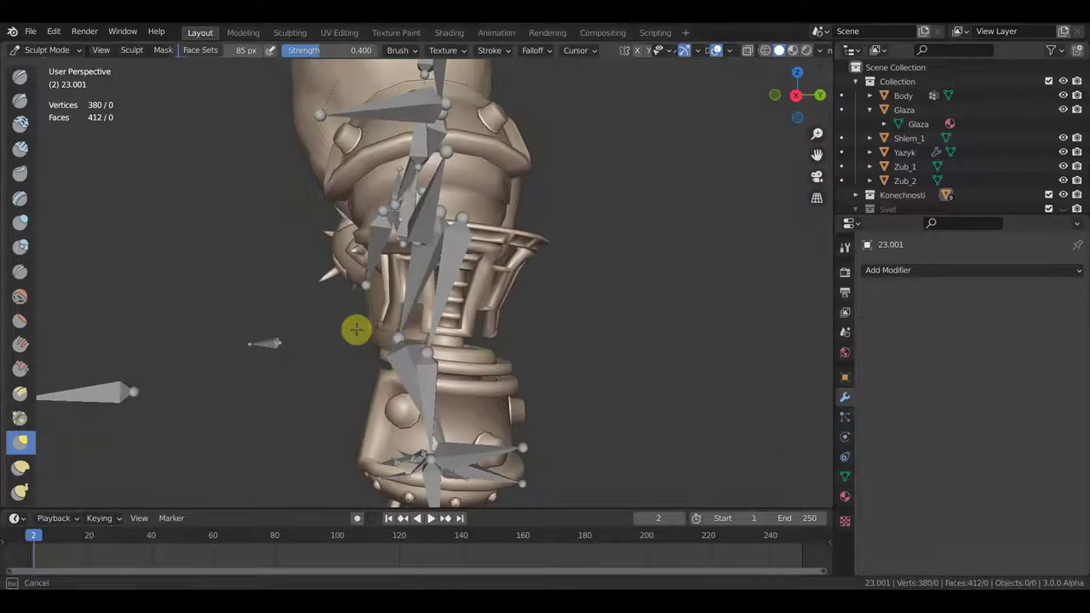
click(368, 337)
key(f)
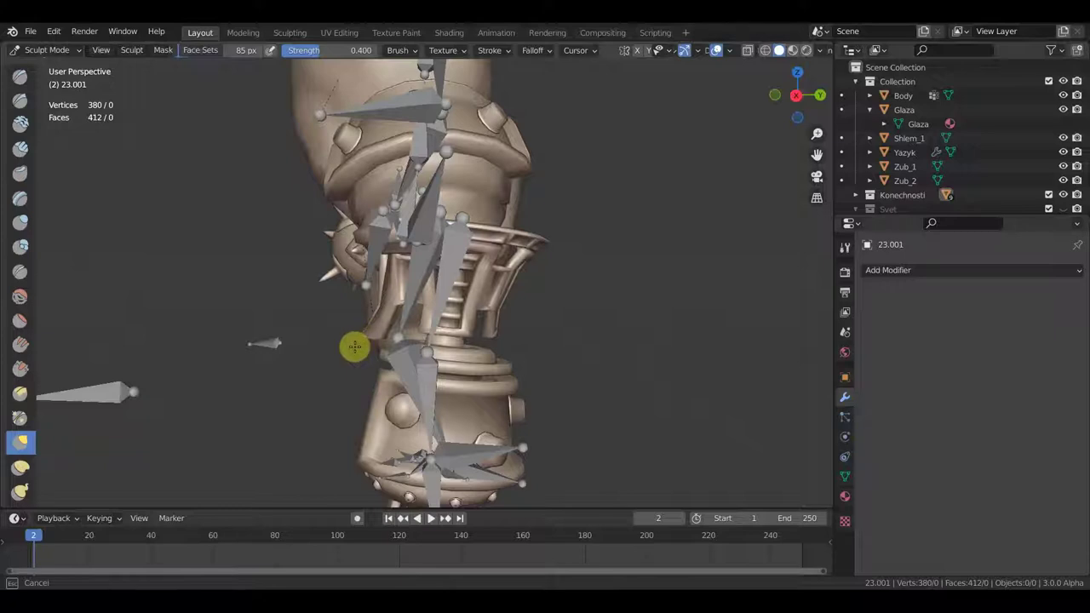
click(344, 359)
Step: Sculpt the upper strut surface with brush strokes, checking it from several angles
middle_drag(347, 361, 499, 358)
middle_drag(431, 344, 386, 350)
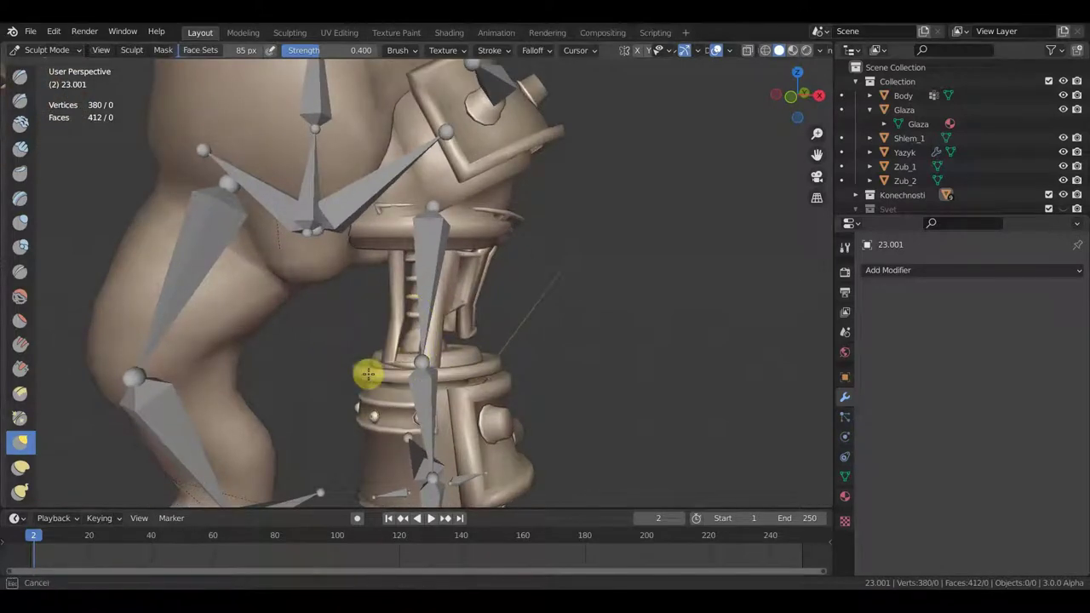
mouse_move(360, 389)
middle_down()
mouse_move(425, 353)
mouse_move(535, 342)
mouse_move(531, 324)
mouse_move(324, 348)
mouse_move(416, 343)
middle_up()
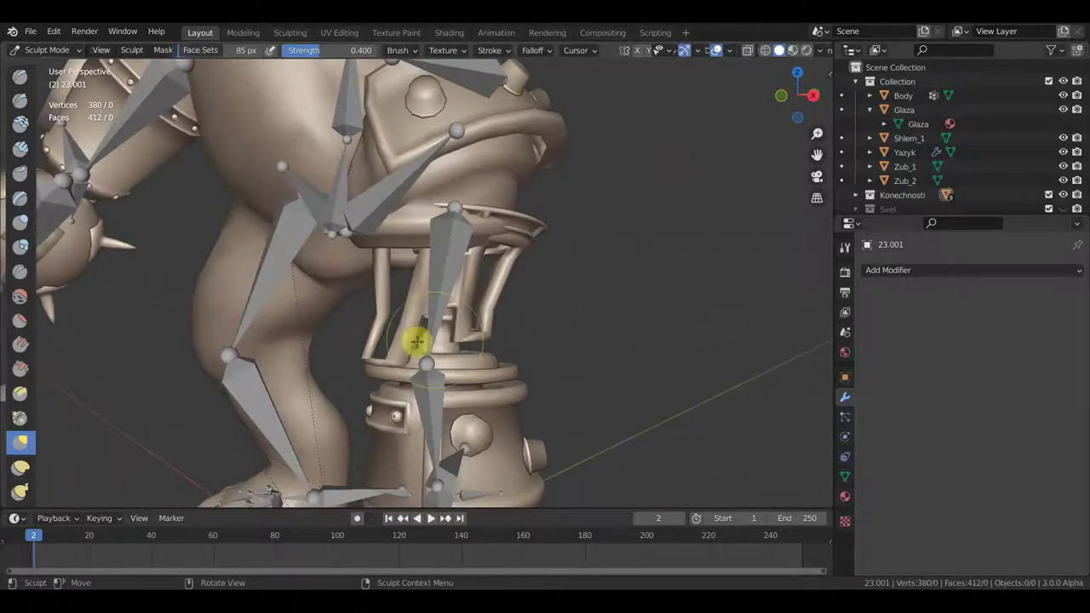
middle_drag(482, 342, 536, 341)
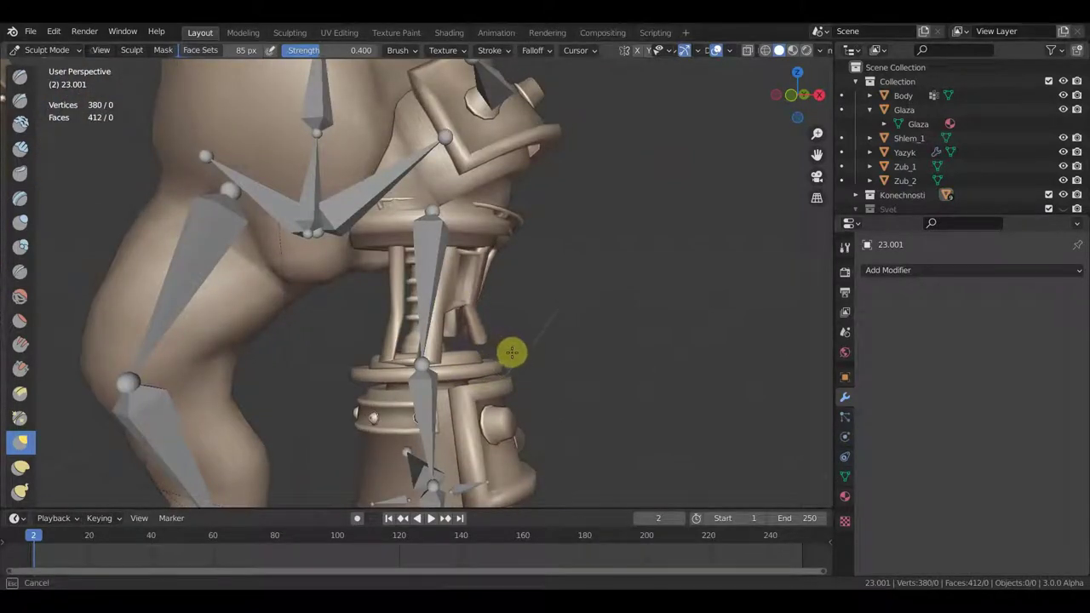
middle_drag(513, 358, 234, 369)
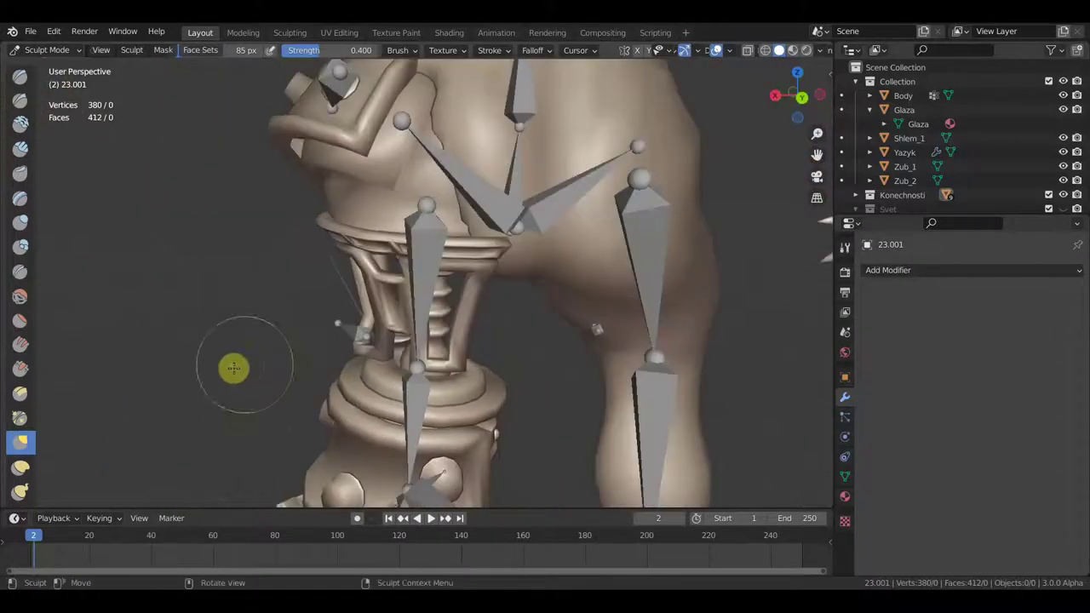
mouse_move(377, 352)
middle_down()
mouse_move(331, 371)
mouse_move(534, 353)
mouse_move(501, 352)
middle_up()
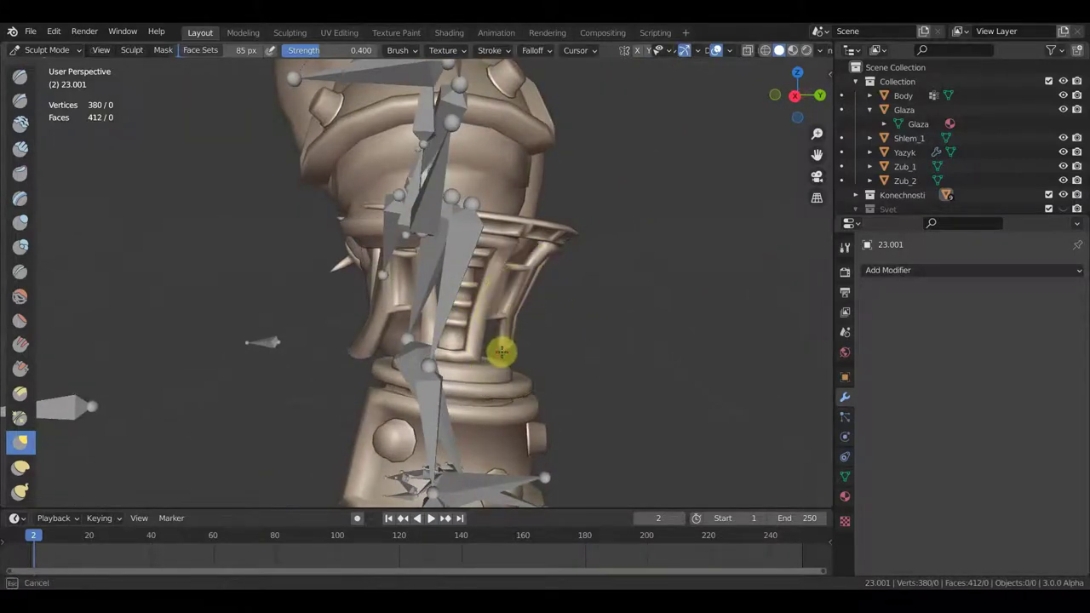
mouse_move(511, 333)
middle_down()
mouse_move(377, 343)
mouse_move(395, 332)
middle_up()
mouse_move(462, 360)
middle_down()
mouse_move(464, 324)
mouse_move(437, 357)
mouse_move(424, 343)
middle_up()
Step: Pull the strut mesh outward to the right and push it into a new shape
drag(424, 339, 474, 352)
mouse_move(475, 341)
middle_down()
mouse_move(426, 352)
mouse_move(589, 348)
middle_up()
drag(418, 270, 427, 261)
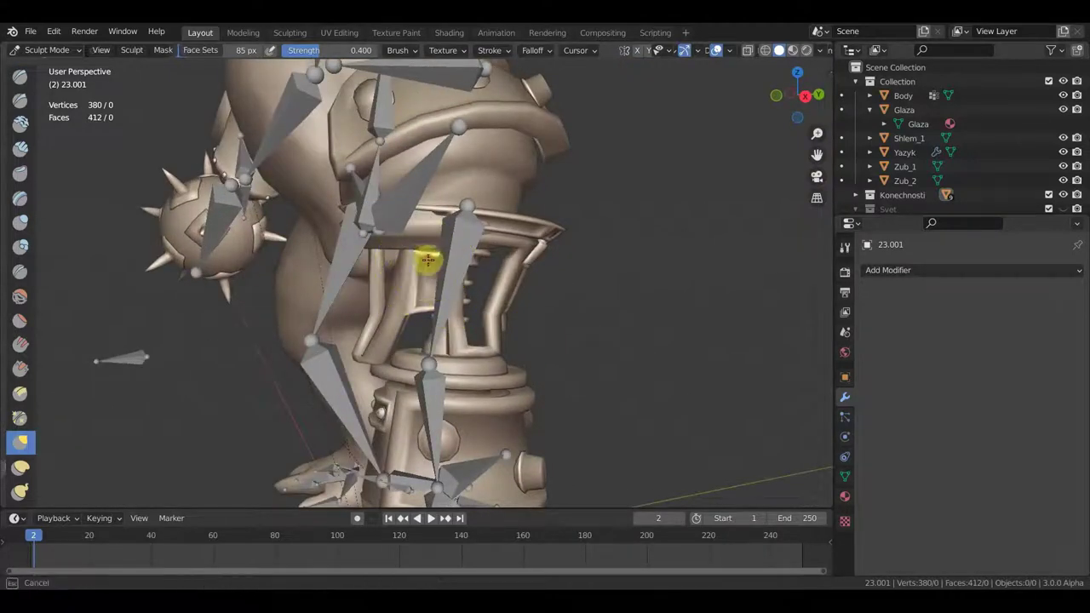
mouse_move(428, 252)
middle_down()
mouse_move(457, 281)
mouse_move(540, 275)
middle_up()
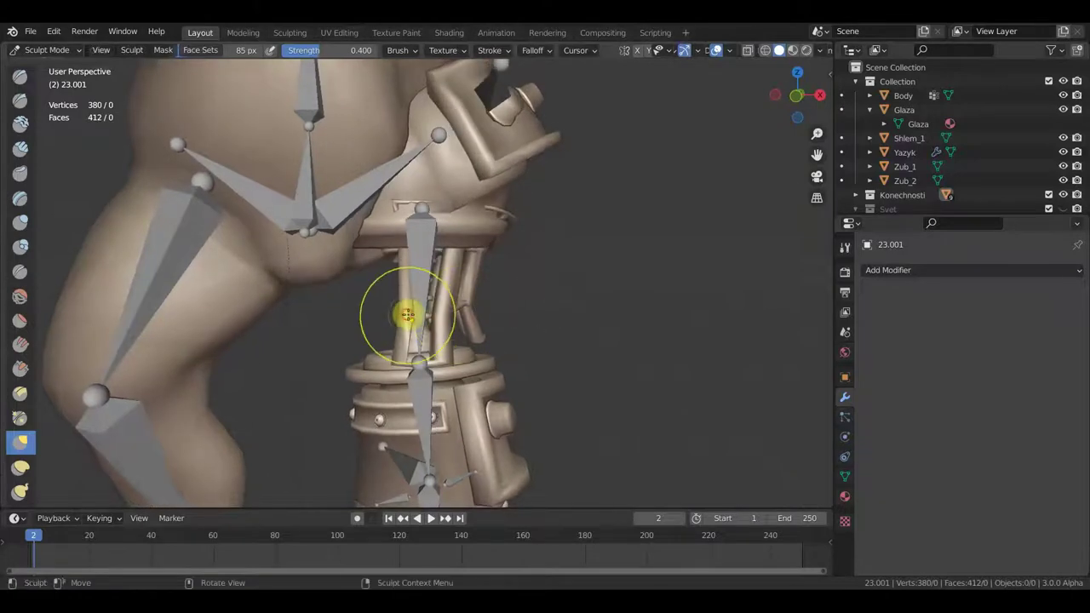
mouse_move(408, 316)
middle_down()
mouse_move(424, 344)
mouse_move(346, 349)
mouse_move(248, 326)
mouse_move(426, 316)
middle_up()
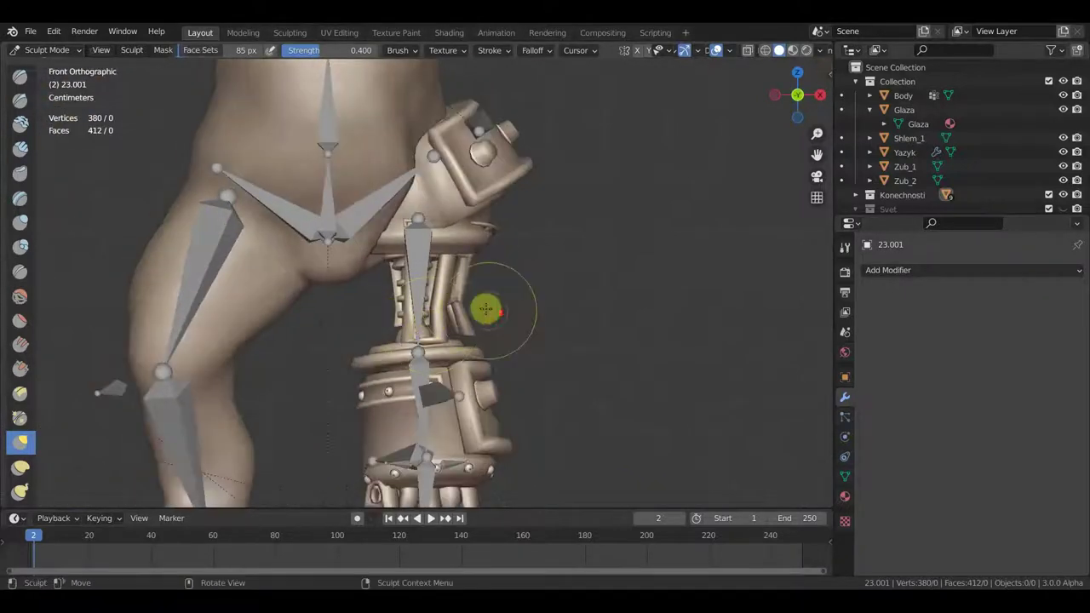
Step: Sculpt the upper strut and pillar surfaces, viewing the leg from behind
scroll(490, 317, down, 5)
scroll(485, 313, up, 1)
scroll(477, 307, up, 2)
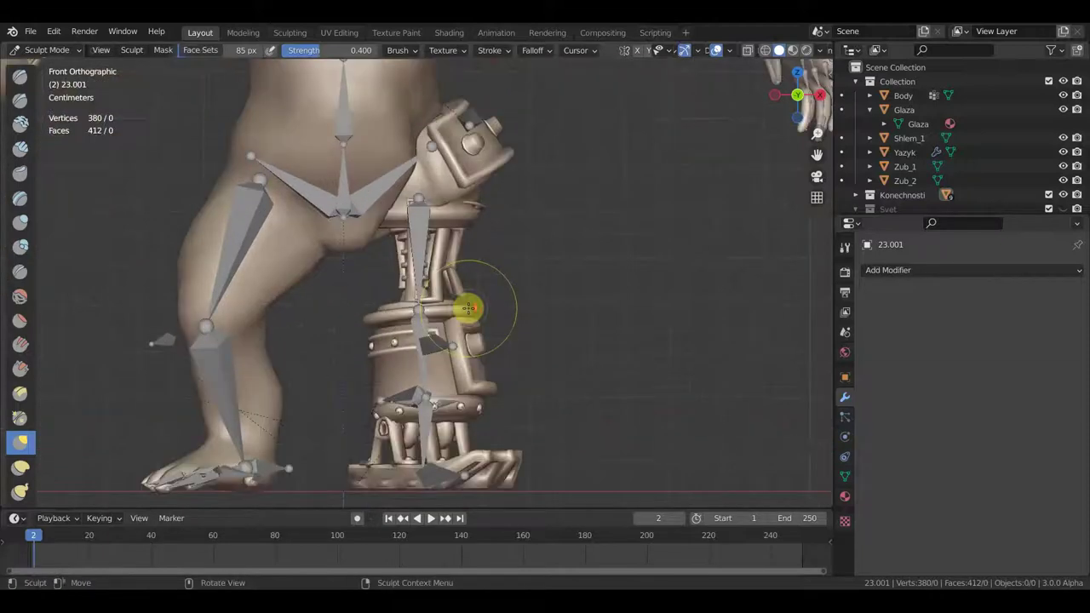
drag(458, 292, 463, 290)
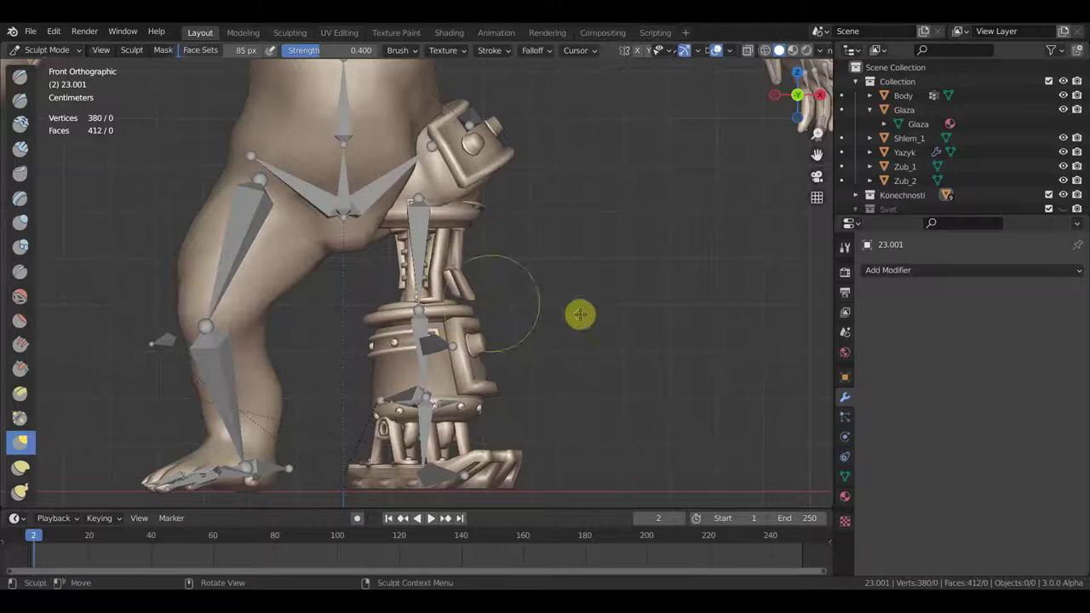
middle_drag(580, 311, 259, 333)
drag(365, 304, 335, 309)
mouse_move(336, 309)
middle_down()
mouse_move(526, 310)
mouse_move(472, 280)
middle_up()
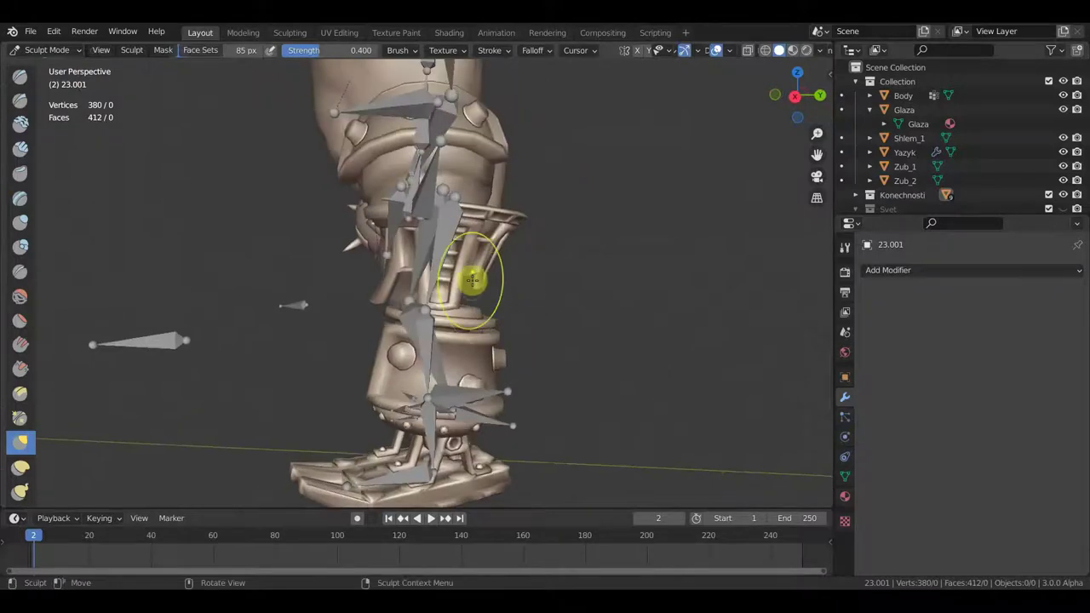
drag(479, 286, 488, 289)
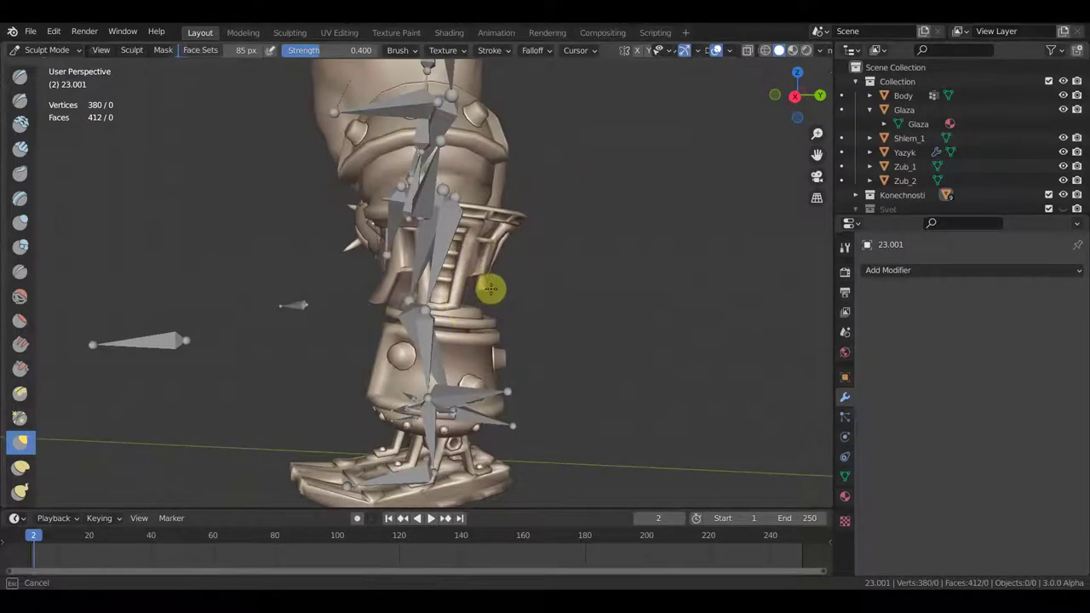
Step: Sculpt the strut and deform the leg pipe surfaces, viewing from the front
middle_drag(489, 281, 403, 287)
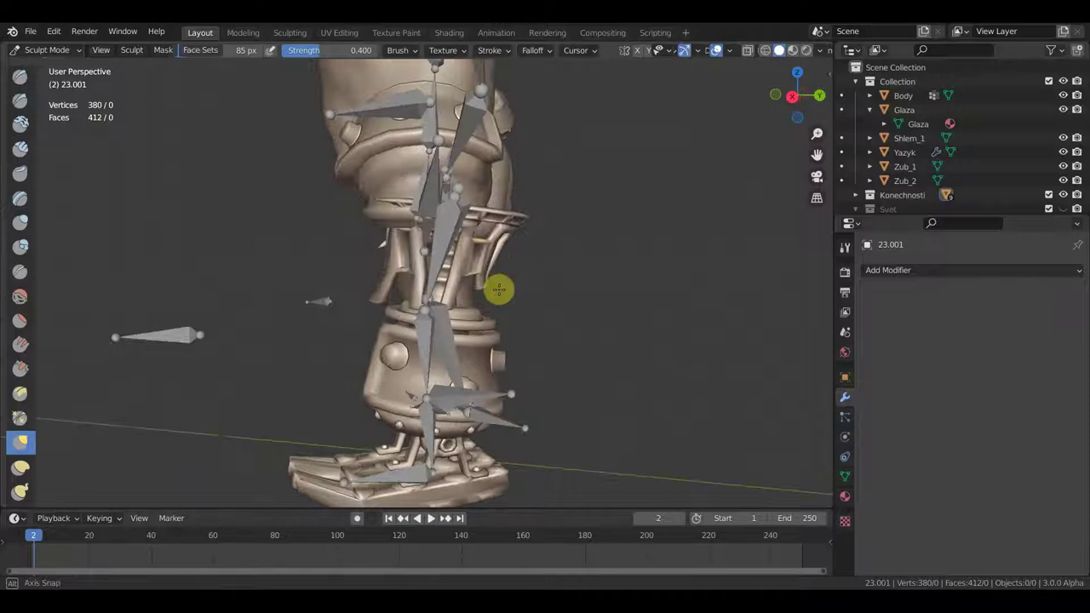
mouse_move(452, 290)
mouse_down()
mouse_move(443, 275)
mouse_move(426, 280)
mouse_up()
middle_drag(426, 280, 498, 294)
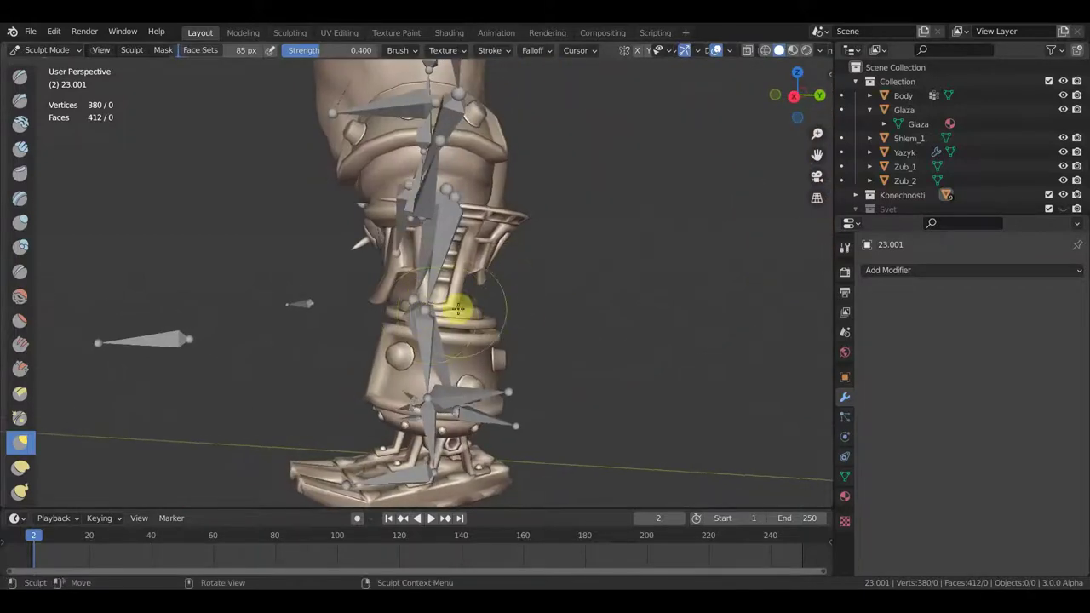
middle_drag(492, 303, 650, 307)
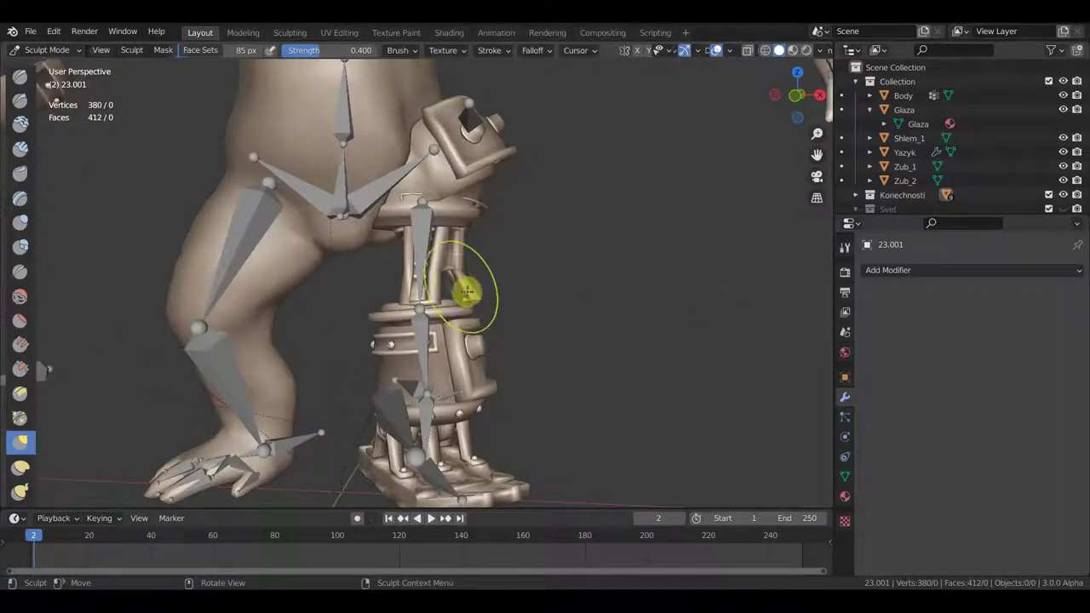
drag(460, 279, 477, 297)
middle_drag(449, 304, 457, 311)
drag(416, 240, 453, 252)
mouse_move(452, 252)
middle_down()
mouse_move(531, 263)
mouse_move(384, 253)
mouse_move(503, 247)
middle_up()
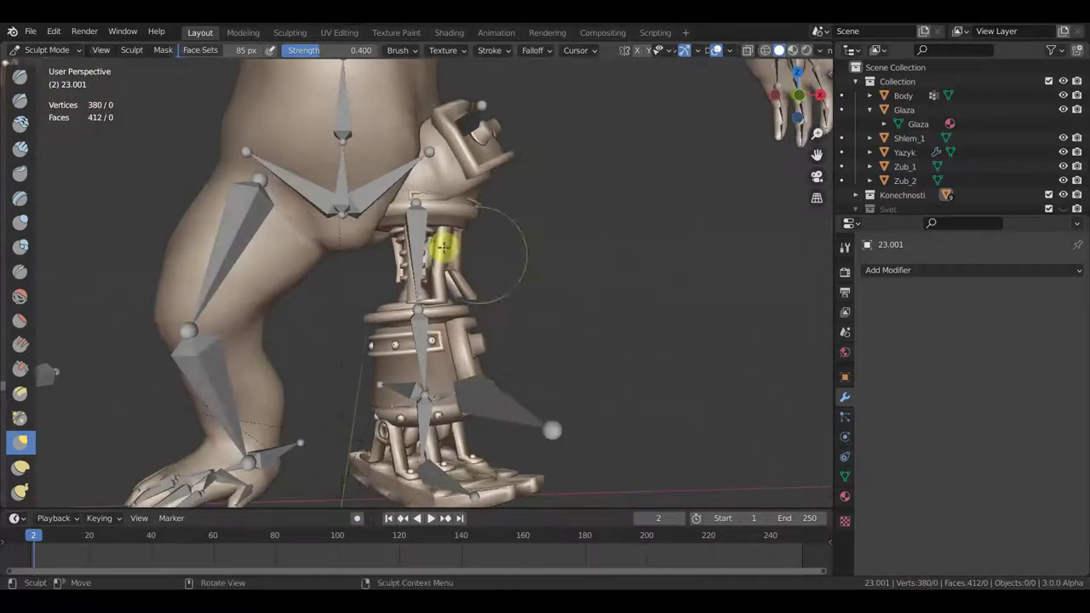
click(47, 49)
Step: Put the armature into Edit Mode and view the leg from the right side
click(55, 72)
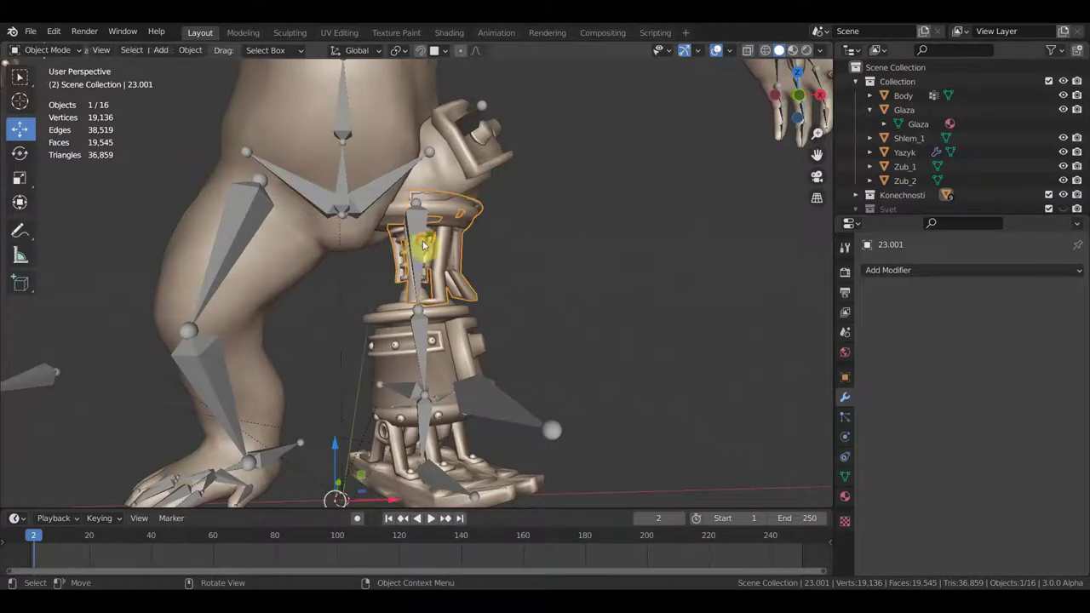
click(424, 245)
key(KP_1)
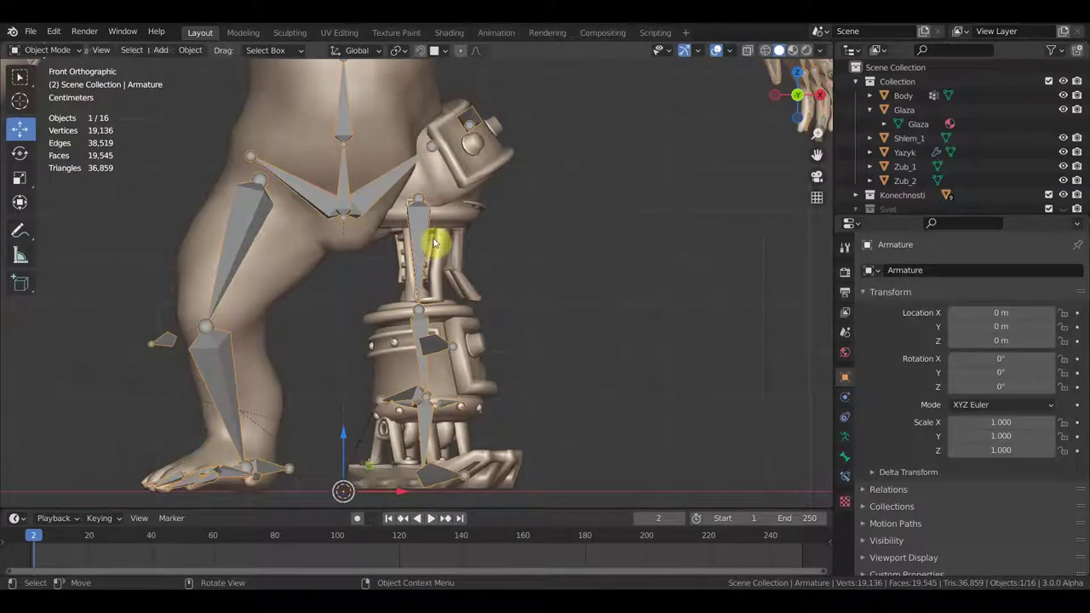
click(46, 49)
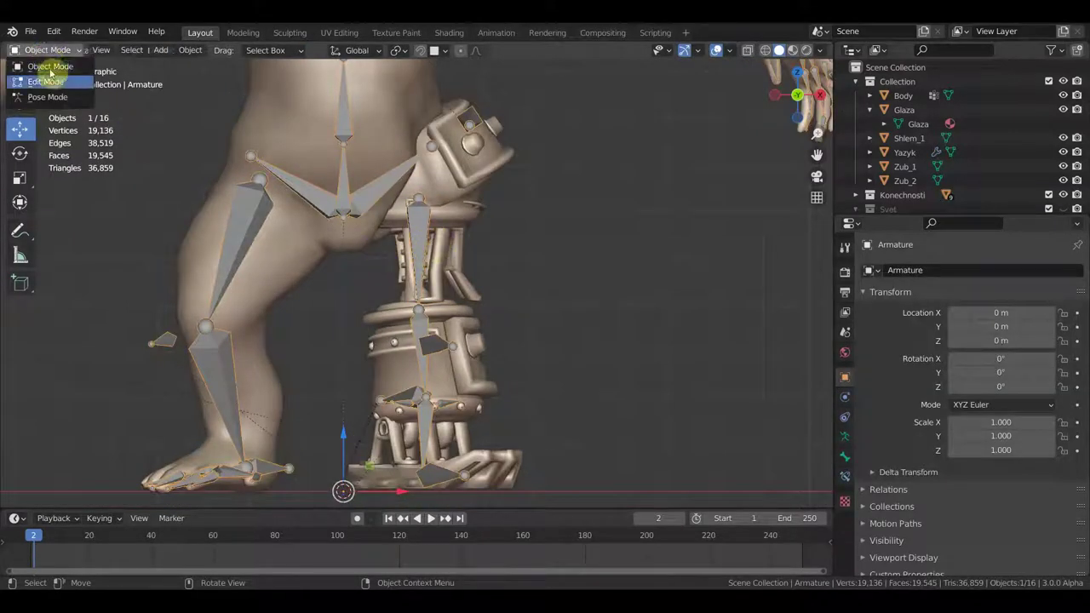
click(52, 82)
mouse_move(540, 247)
middle_down()
mouse_move(440, 272)
mouse_move(343, 262)
middle_up()
key(KP_3)
Step: Move the Bone.037 joint up by 0.025351 m in Y and 0.00169 m in Z
scroll(531, 316, up, 2)
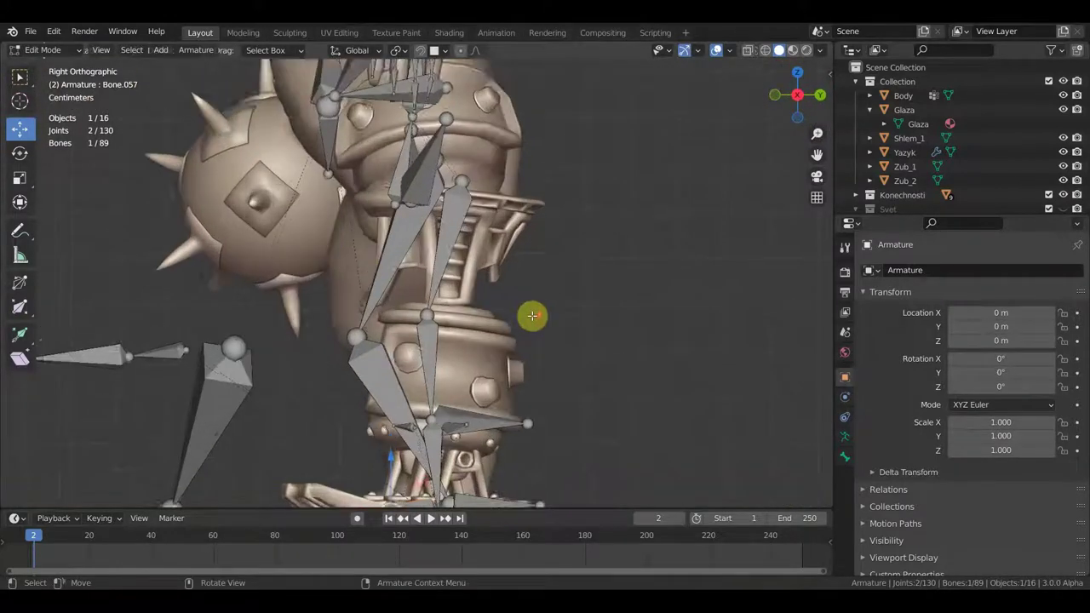
scroll(500, 324, up, 2)
mouse_move(500, 324)
shift+middle_down()
mouse_move(401, 287)
mouse_move(397, 356)
mouse_move(474, 346)
mouse_move(402, 317)
shift+middle_up()
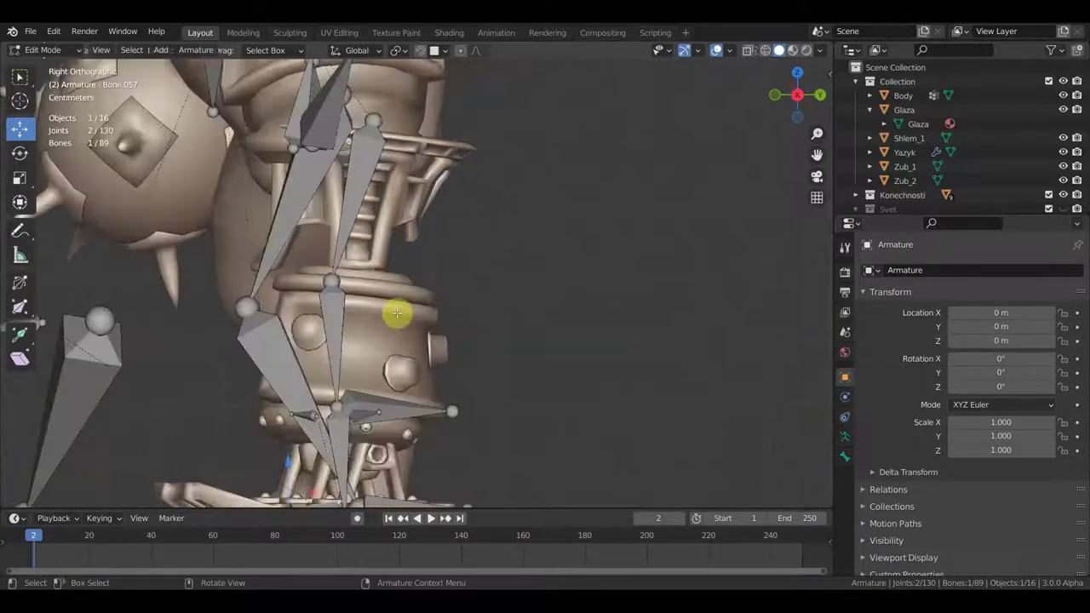
drag(335, 280, 348, 273)
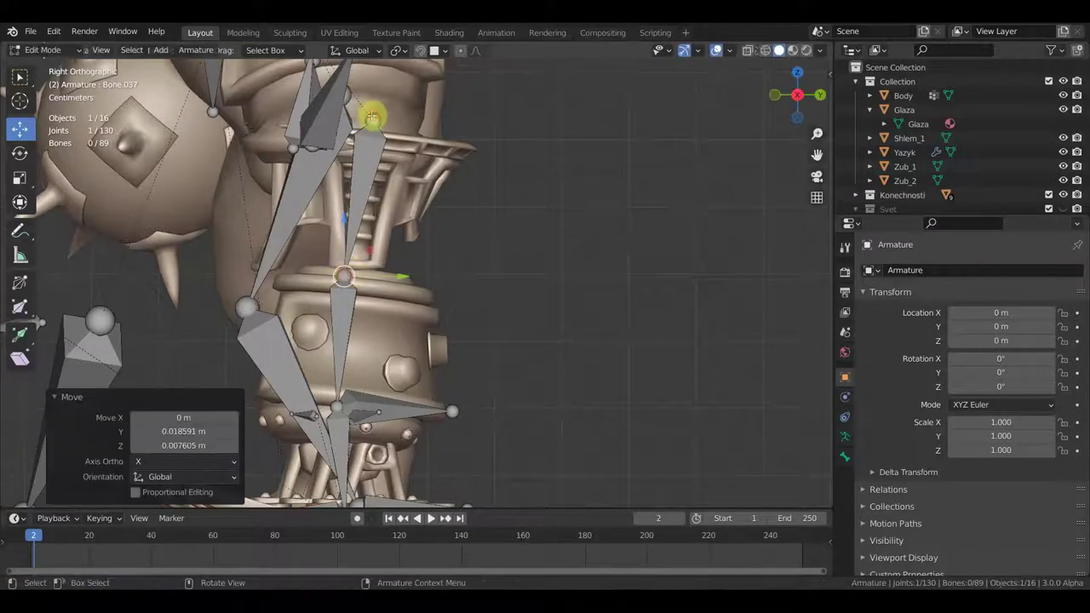
drag(374, 116, 393, 106)
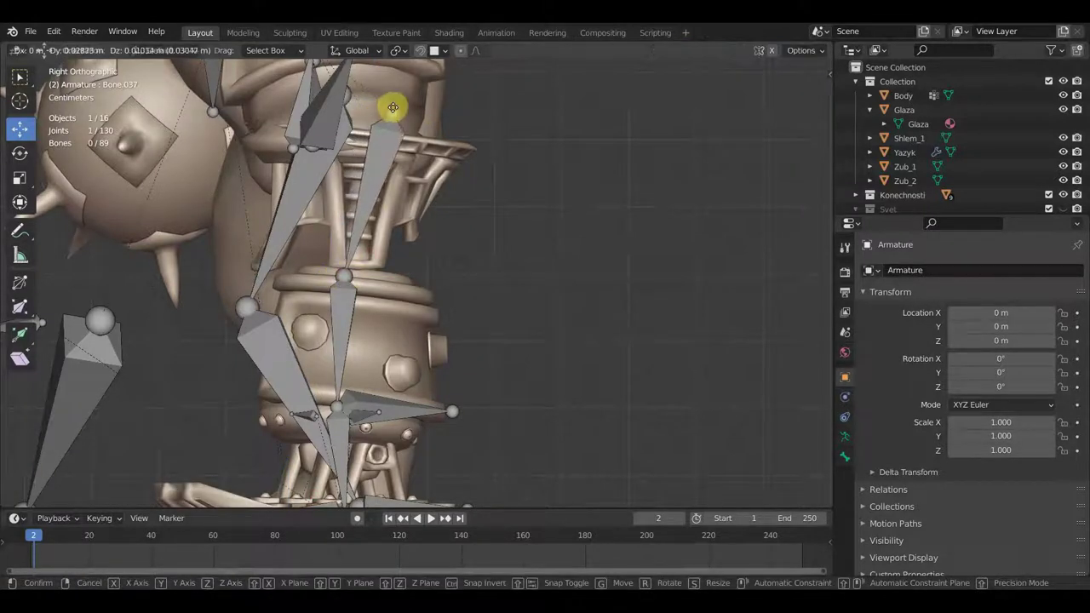
drag(390, 114, 389, 121)
middle_drag(389, 121, 360, 406)
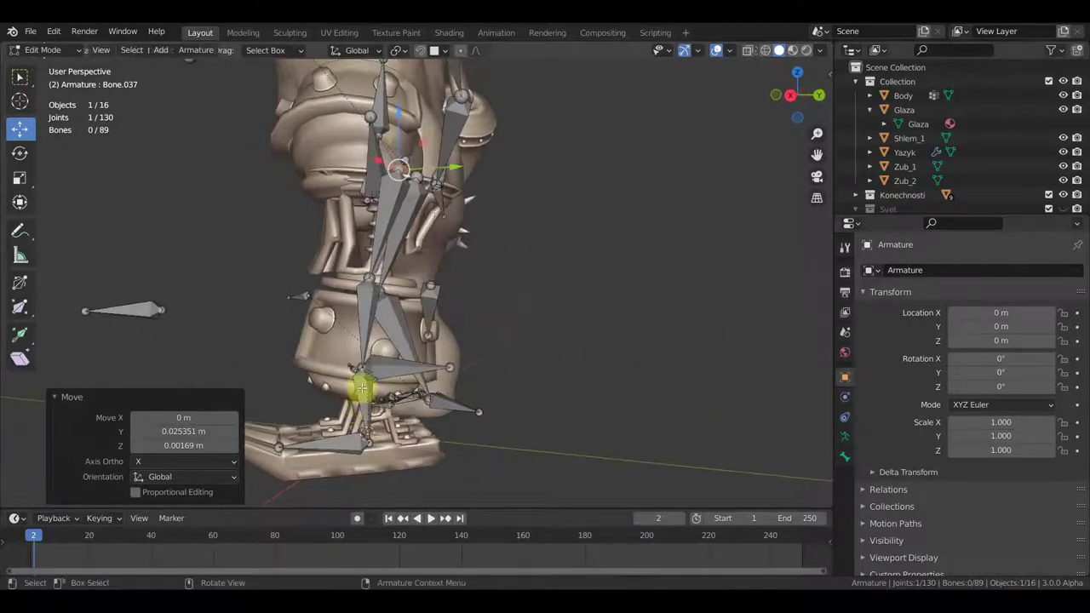
Step: In Object Mode, rotate leg piece 25.001 by -26.2° and shift it -0.033213 m X, 0.097238 m Y
click(47, 51)
click(47, 67)
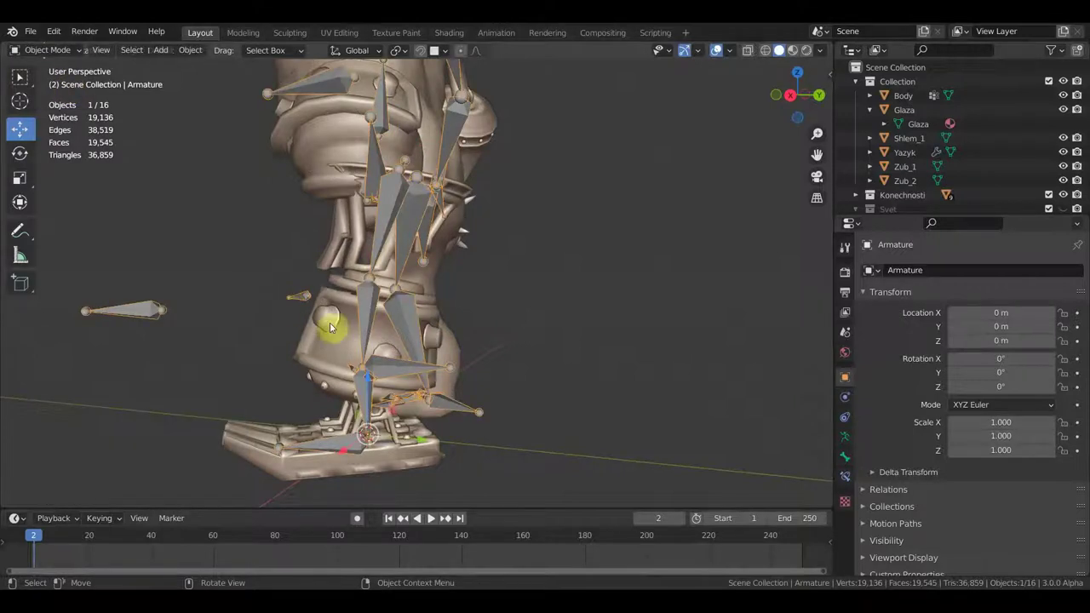
click(342, 349)
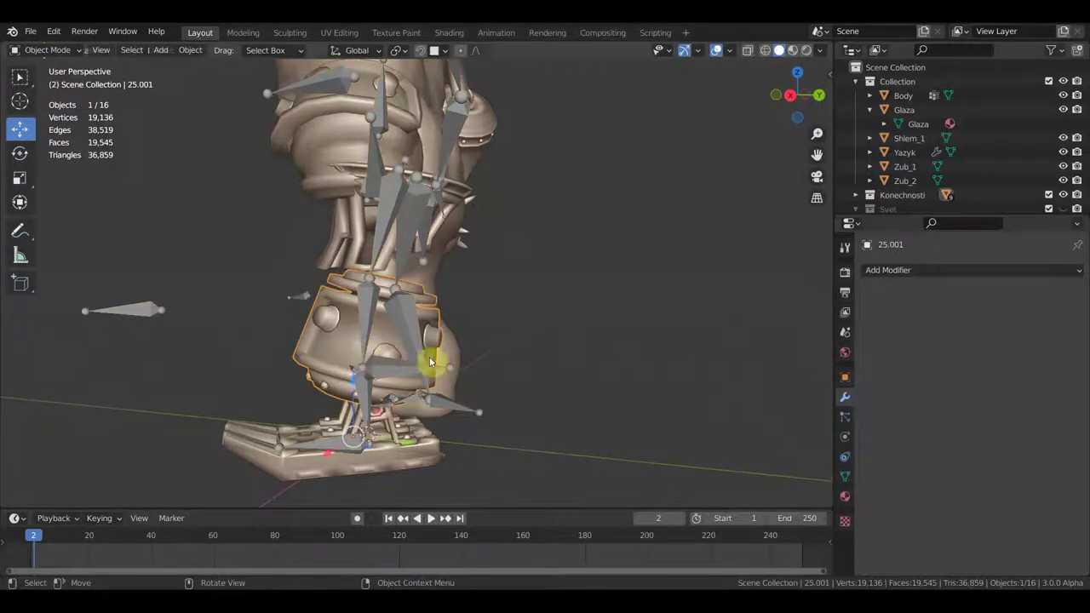
key(r)
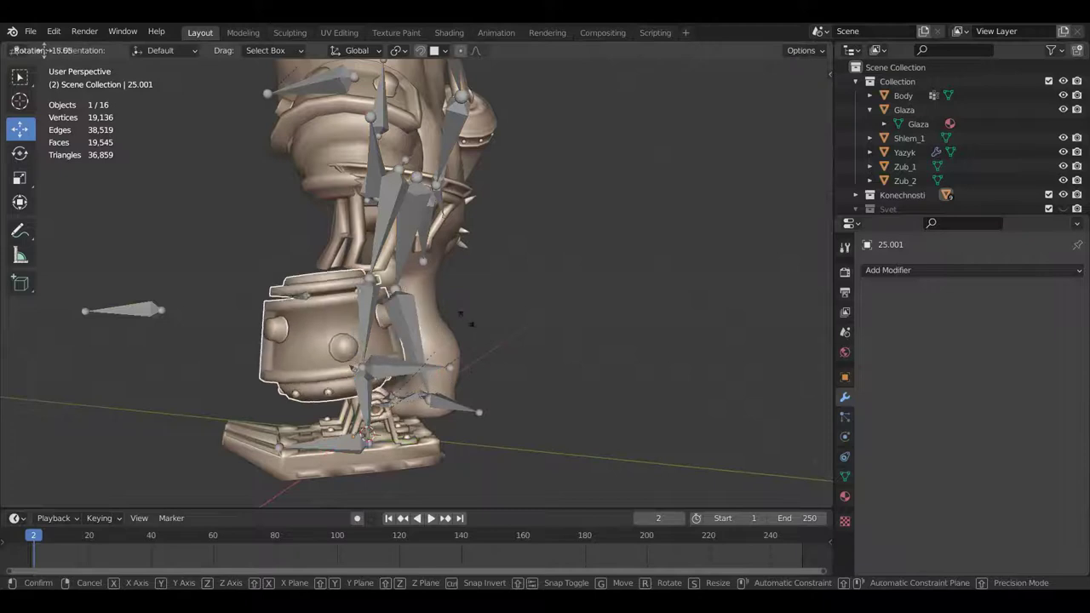
click(448, 311)
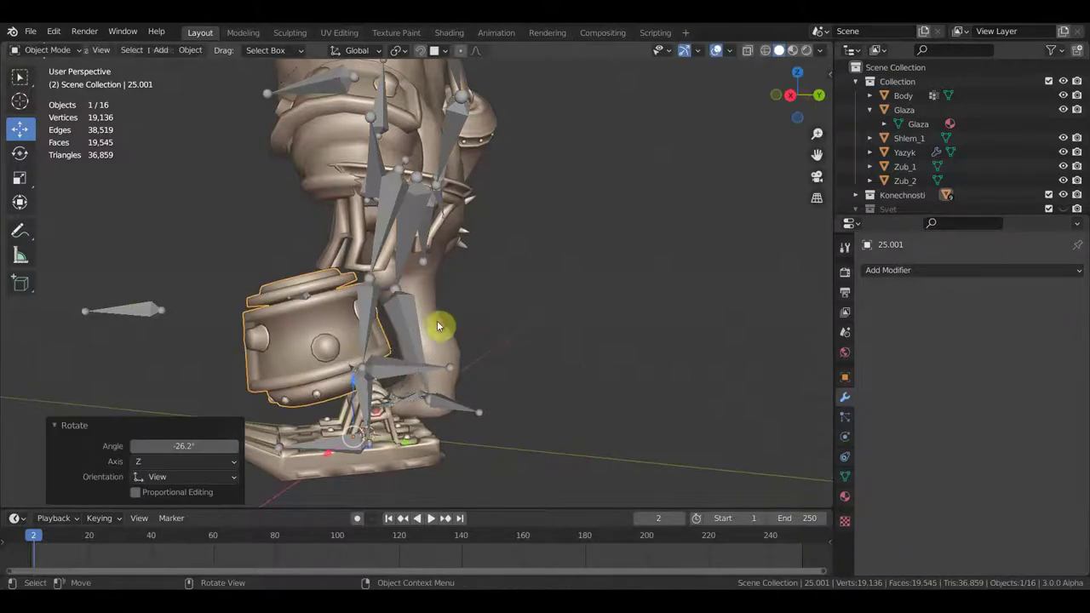
key(g)
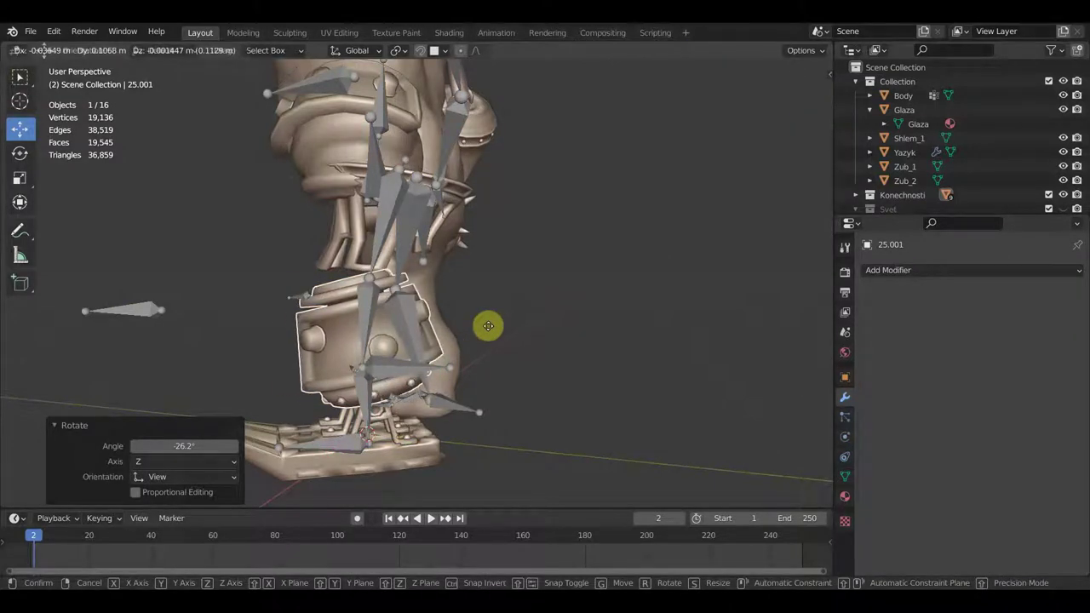
click(485, 331)
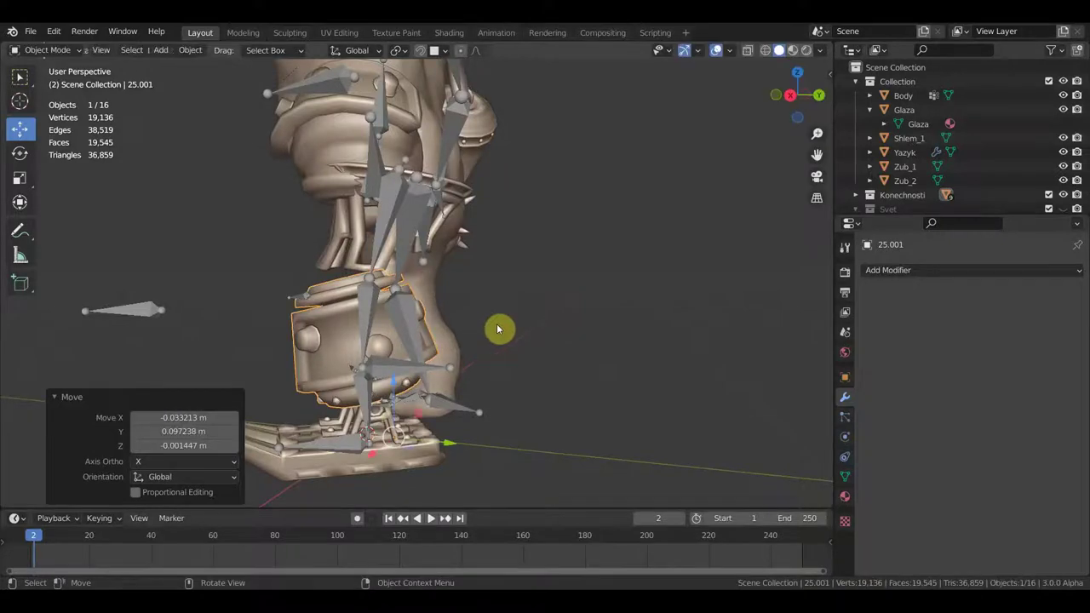
middle_drag(500, 330, 510, 332)
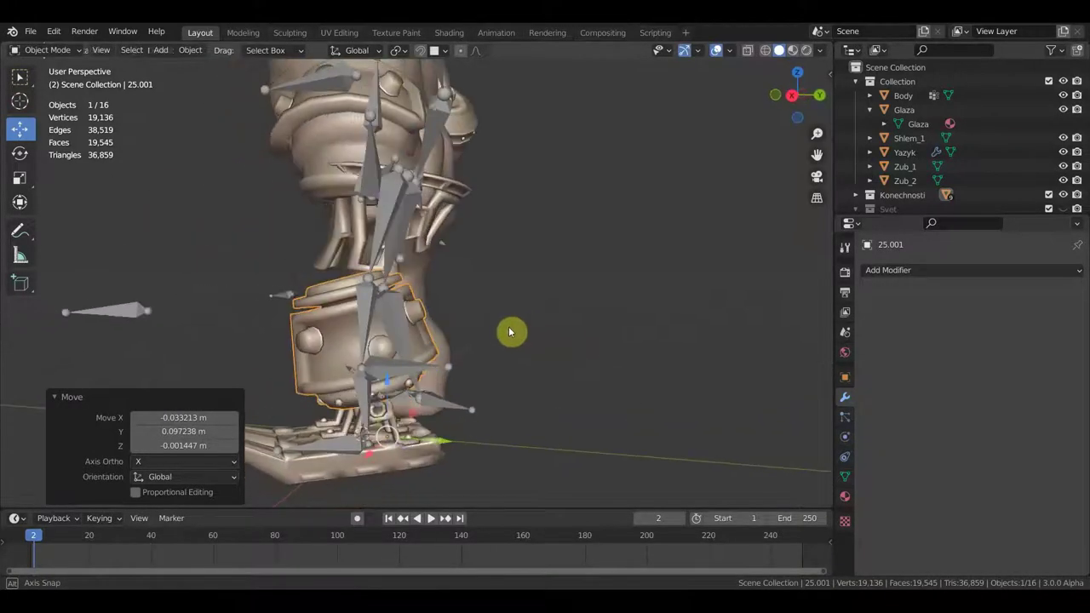
alt+middle_drag(510, 332, 558, 327)
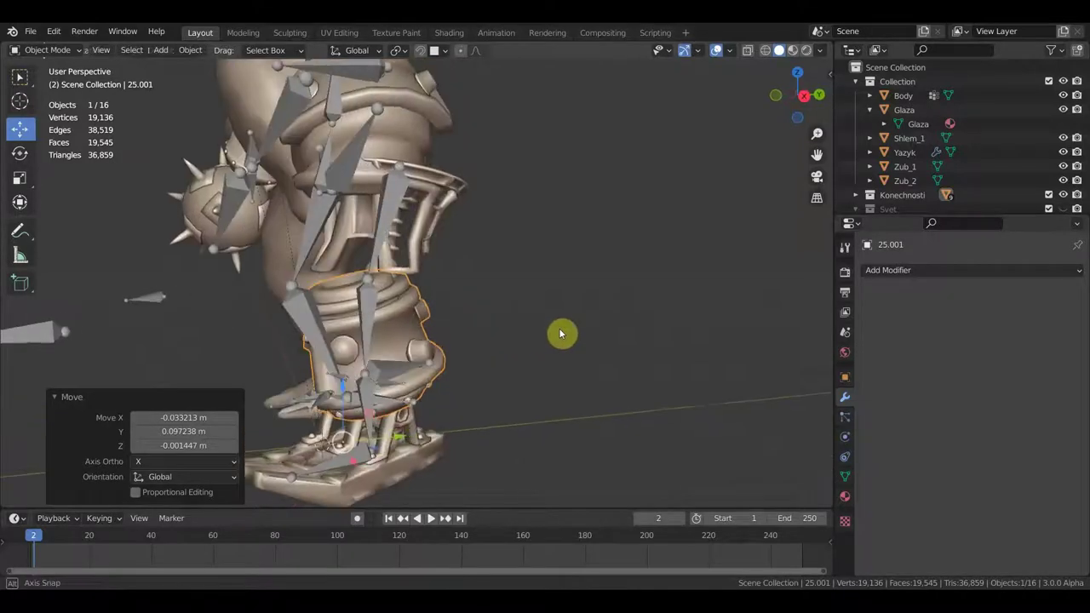
Step: Move cage piece 23.002 onto the leg bones, refining its placement twice
click(394, 241)
middle_drag(394, 241, 438, 287)
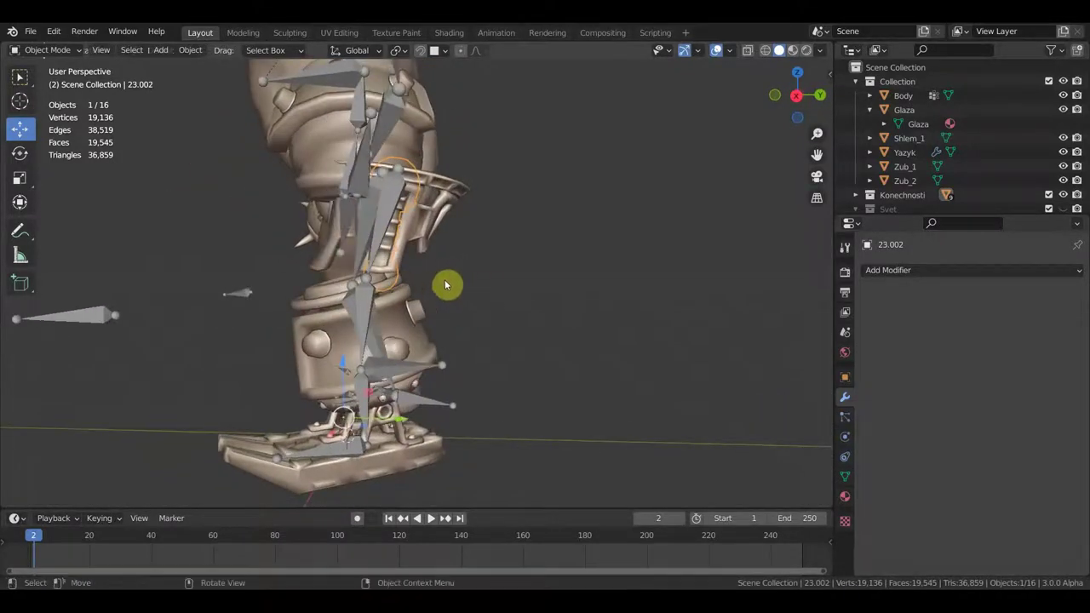
key(g)
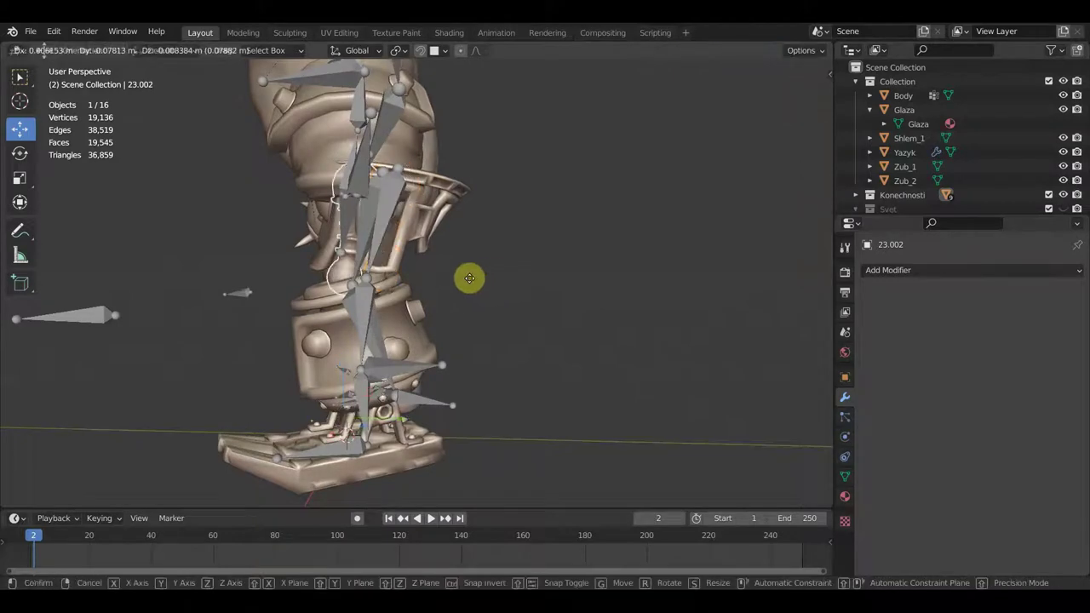
click(467, 275)
mouse_move(469, 282)
middle_down()
mouse_move(603, 297)
mouse_move(449, 301)
middle_up()
key(g)
click(608, 289)
Step: Move cage piece 23.001, scale it to 1.063, and reposition it around the leg
click(409, 245)
key(g)
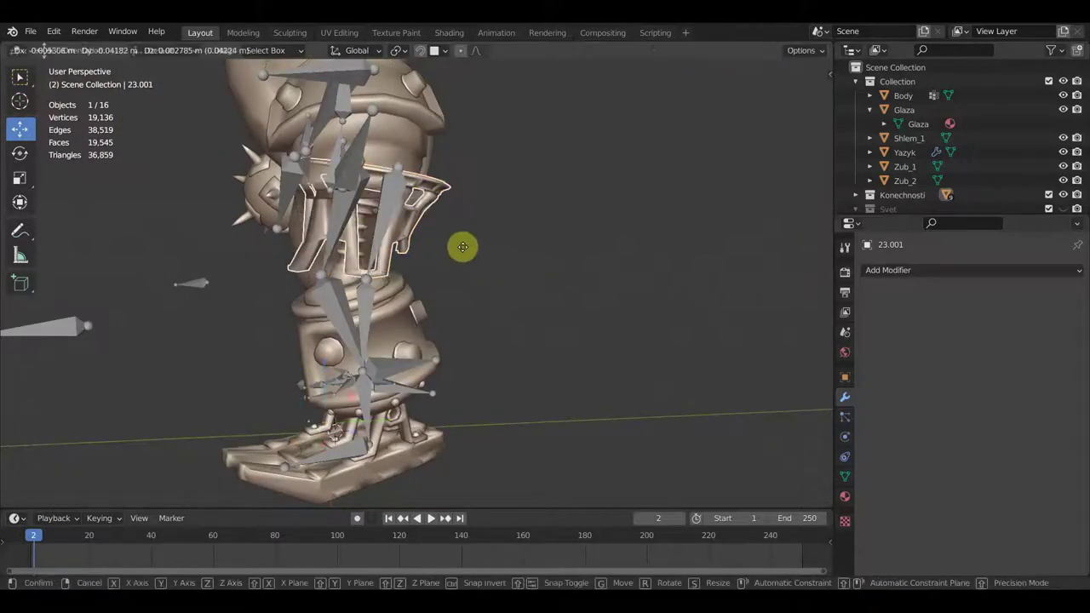
click(464, 251)
mouse_move(464, 251)
middle_down()
mouse_move(557, 265)
mouse_move(501, 259)
middle_up()
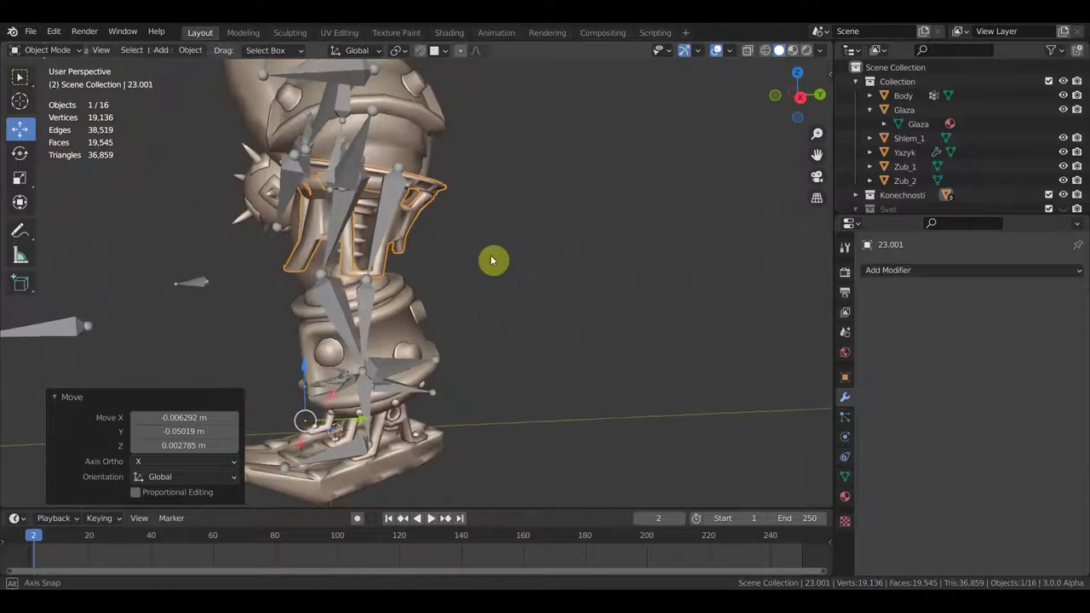
key(s)
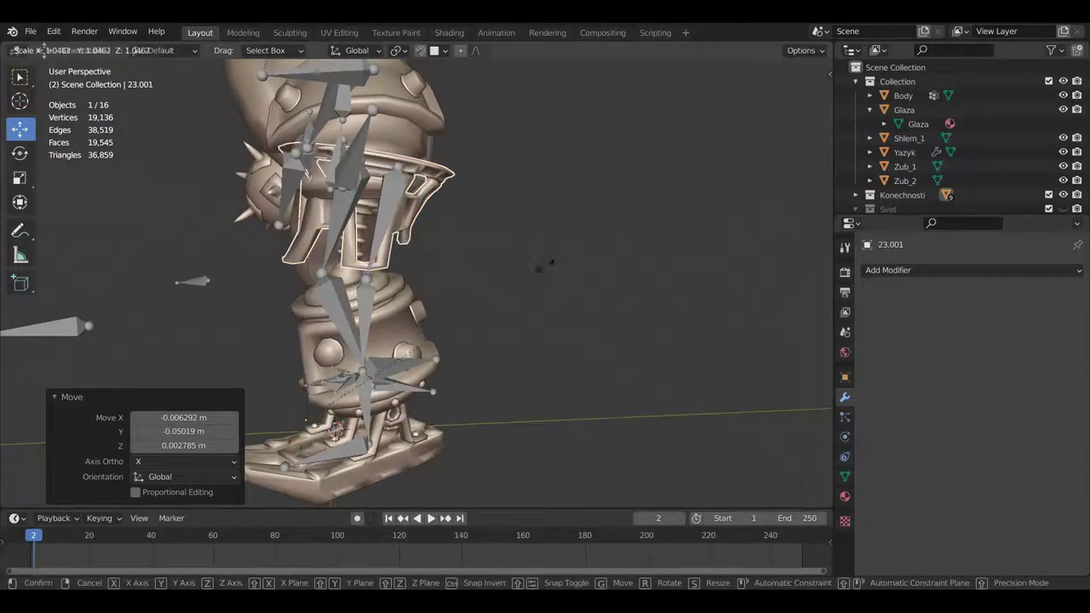
click(531, 246)
key(g)
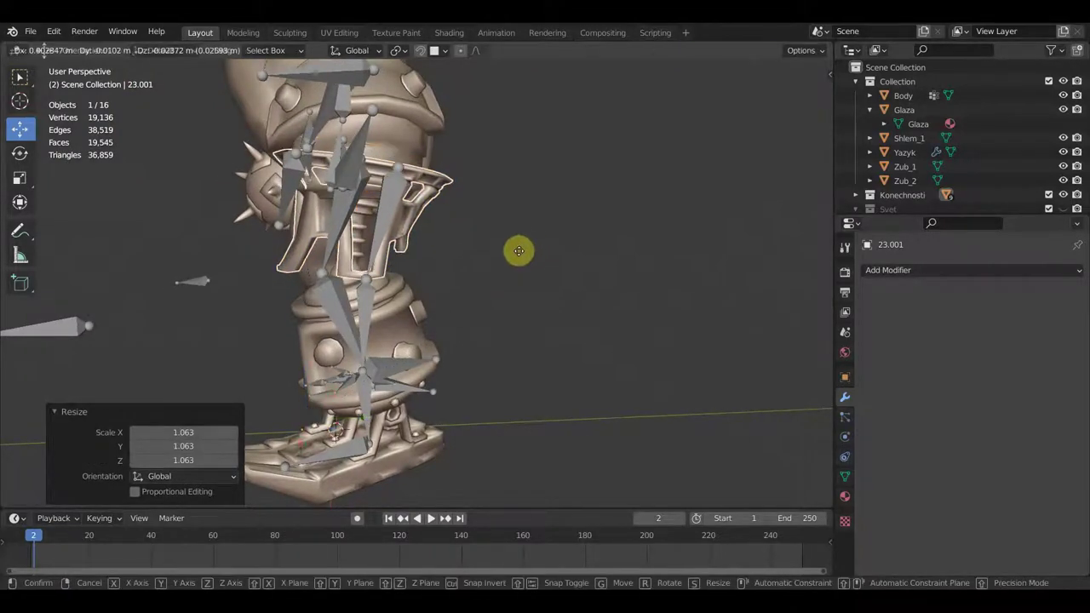
click(519, 251)
mouse_move(519, 251)
middle_down()
mouse_move(663, 268)
mouse_move(656, 258)
mouse_move(625, 268)
mouse_move(562, 259)
middle_up()
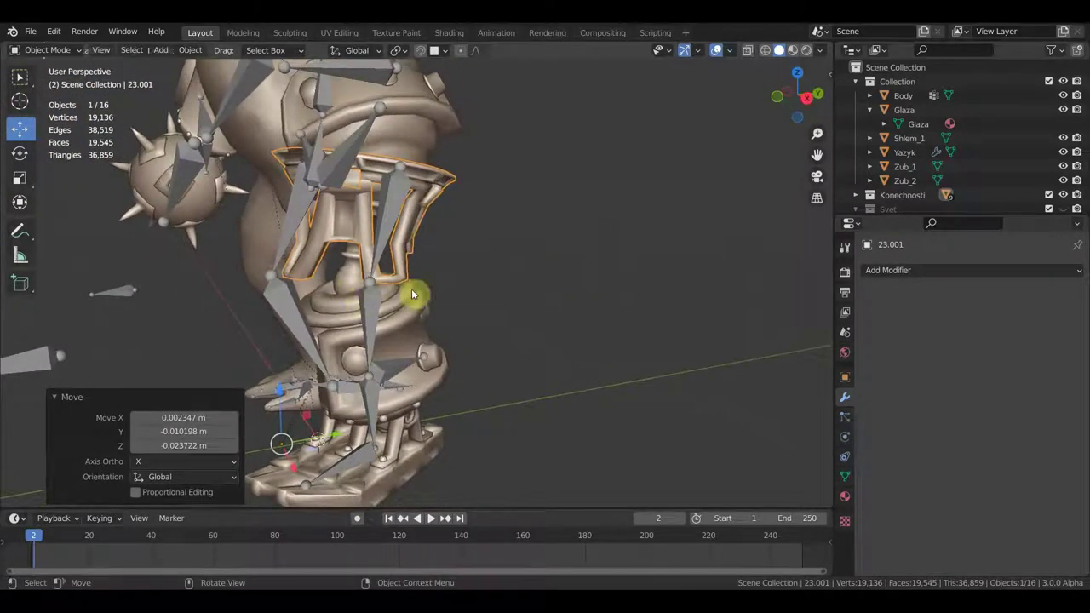
mouse_move(227, 261)
middle_down()
mouse_move(334, 263)
mouse_move(314, 248)
mouse_move(213, 255)
middle_up()
middle_drag(407, 247, 375, 252)
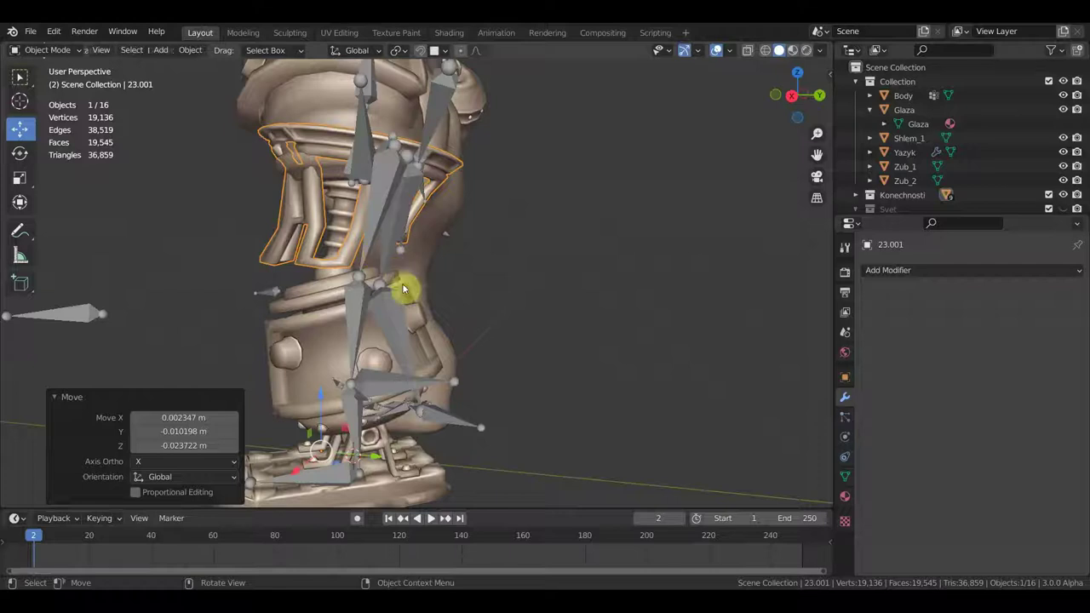
mouse_move(403, 288)
middle_down()
mouse_move(419, 321)
mouse_move(389, 331)
mouse_move(421, 292)
mouse_move(479, 272)
mouse_move(554, 293)
middle_up()
Step: Tilt lower cylinder 25.001 slightly and shift it 0.001275 m X, 0.004354 m Y
click(469, 375)
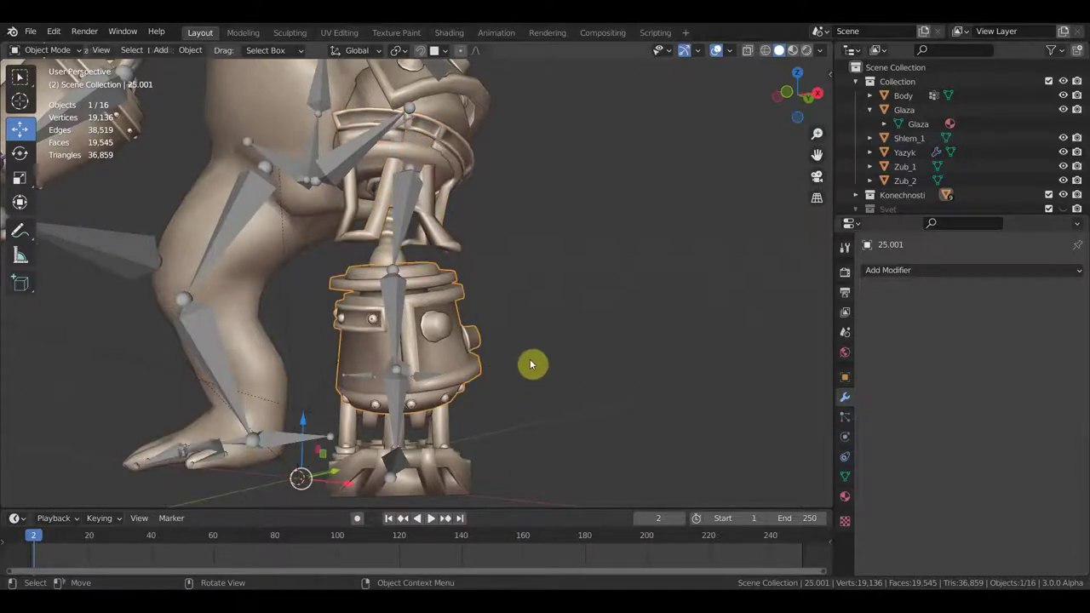
key(r)
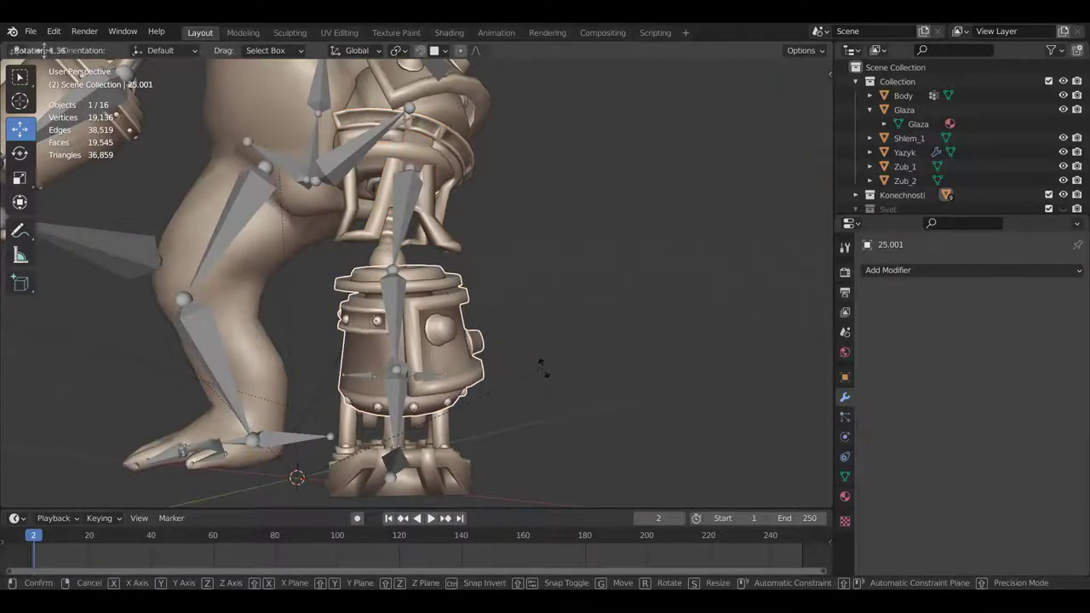
click(546, 373)
key(g)
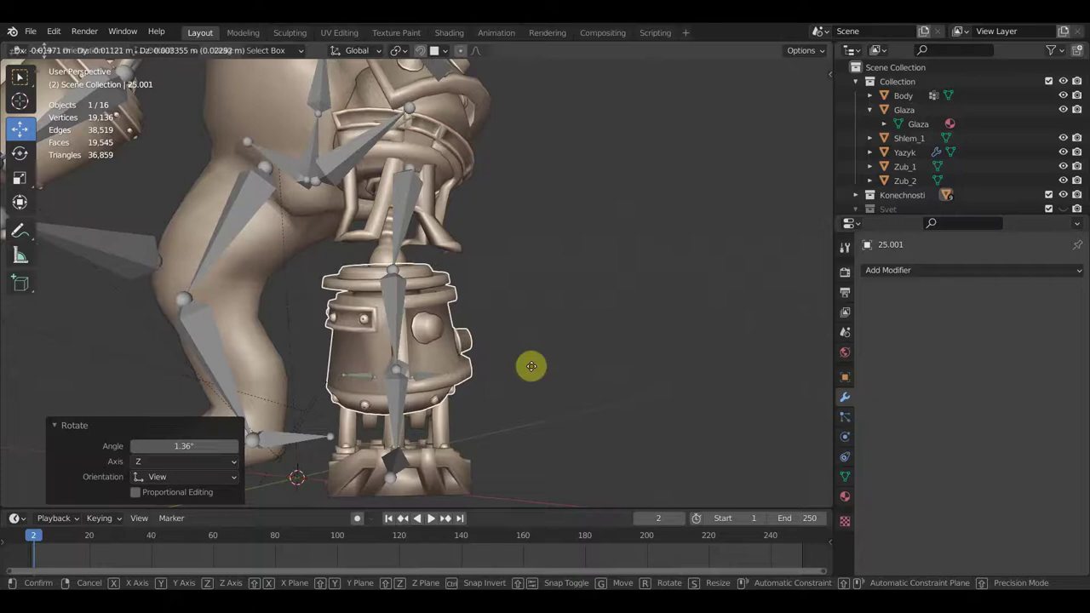
click(532, 367)
mouse_move(531, 367)
middle_down()
mouse_move(530, 421)
mouse_move(462, 437)
mouse_move(474, 419)
middle_up()
key(g)
click(475, 421)
key(KP_5)
key(KP_3)
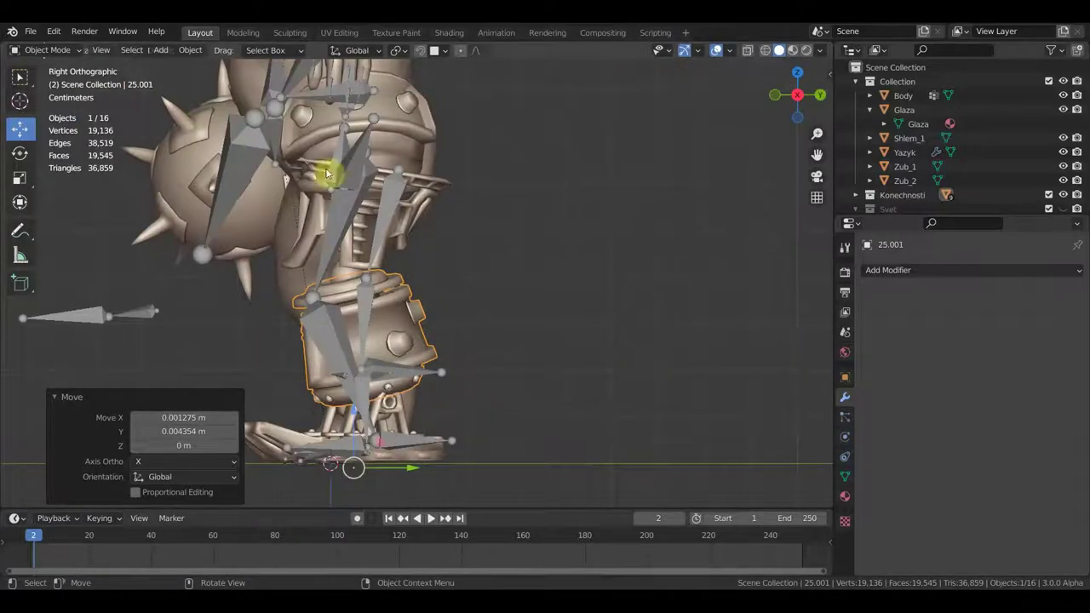
mouse_move(358, 313)
middle_down()
mouse_move(342, 317)
mouse_move(376, 285)
mouse_move(439, 288)
mouse_move(363, 292)
mouse_move(362, 281)
middle_up()
Step: Clear the armature's rotation with Alt+R and put it into Edit Mode
click(369, 278)
key(r)
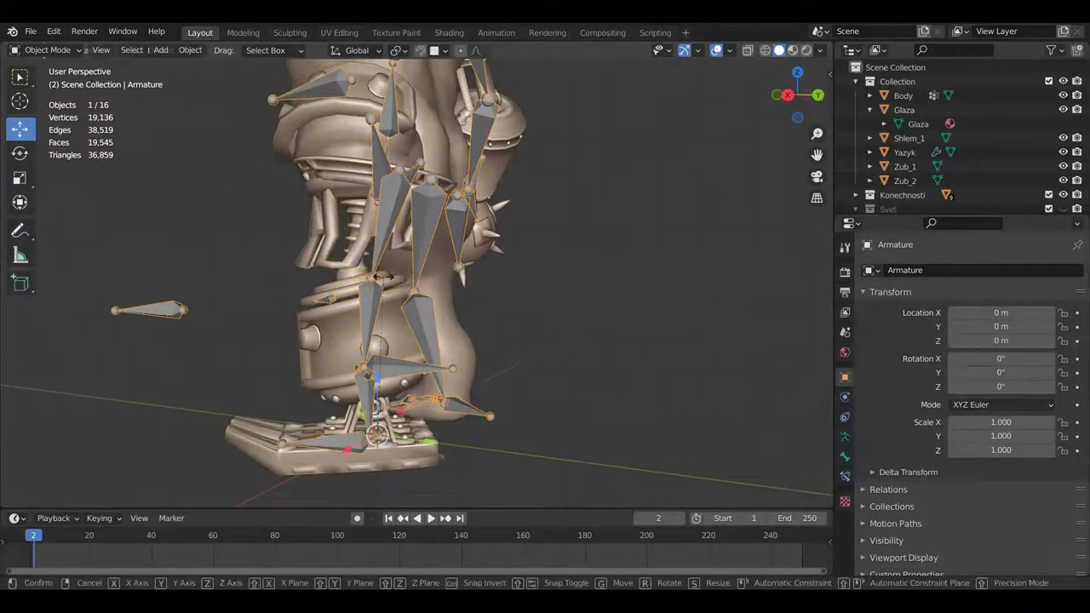
click(376, 280)
key(alt+r)
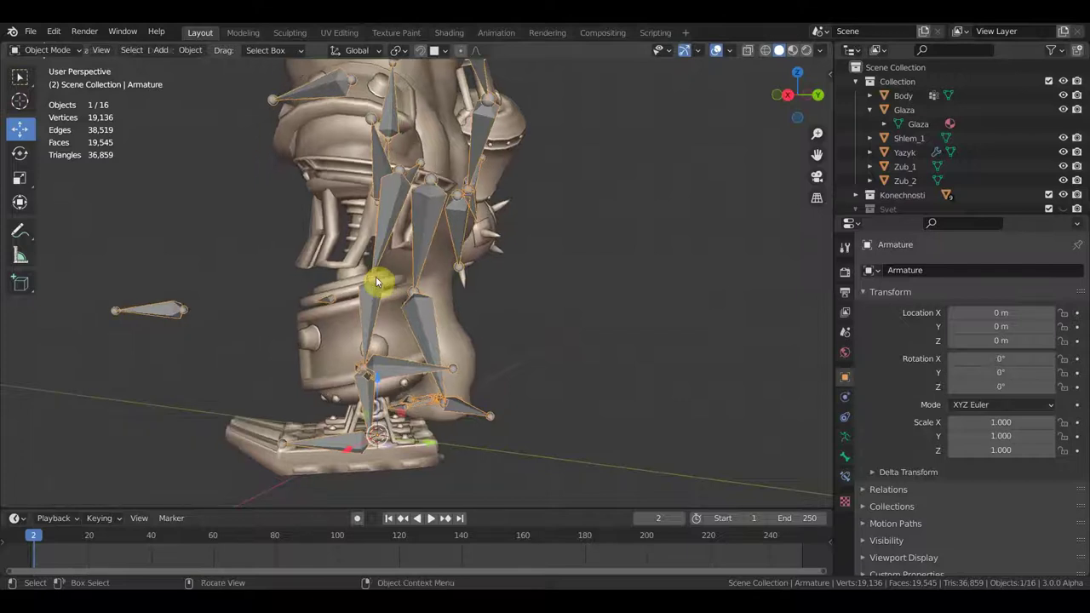
click(48, 49)
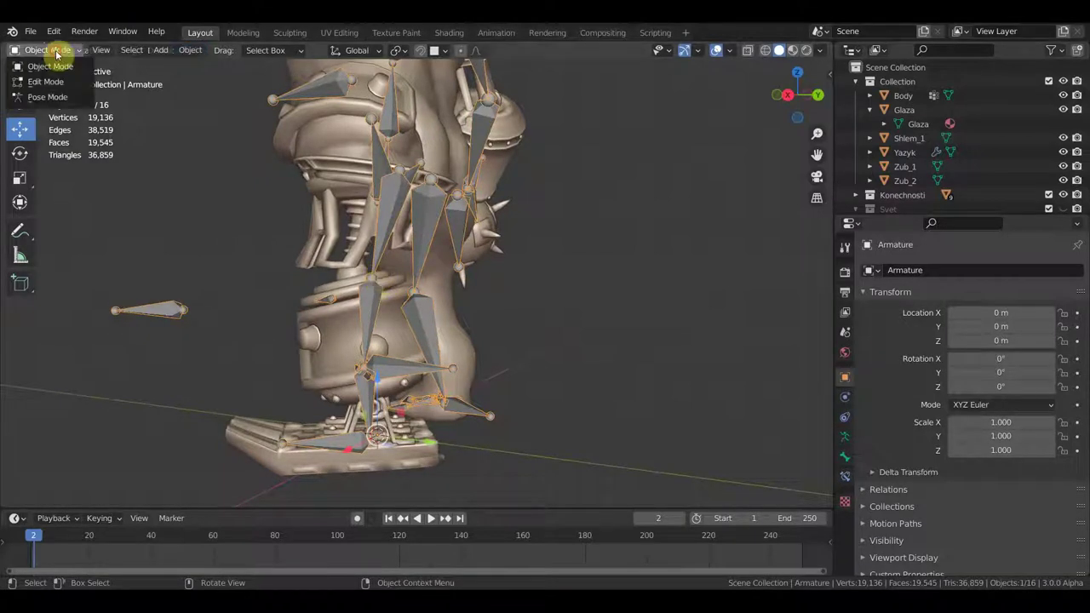
click(48, 82)
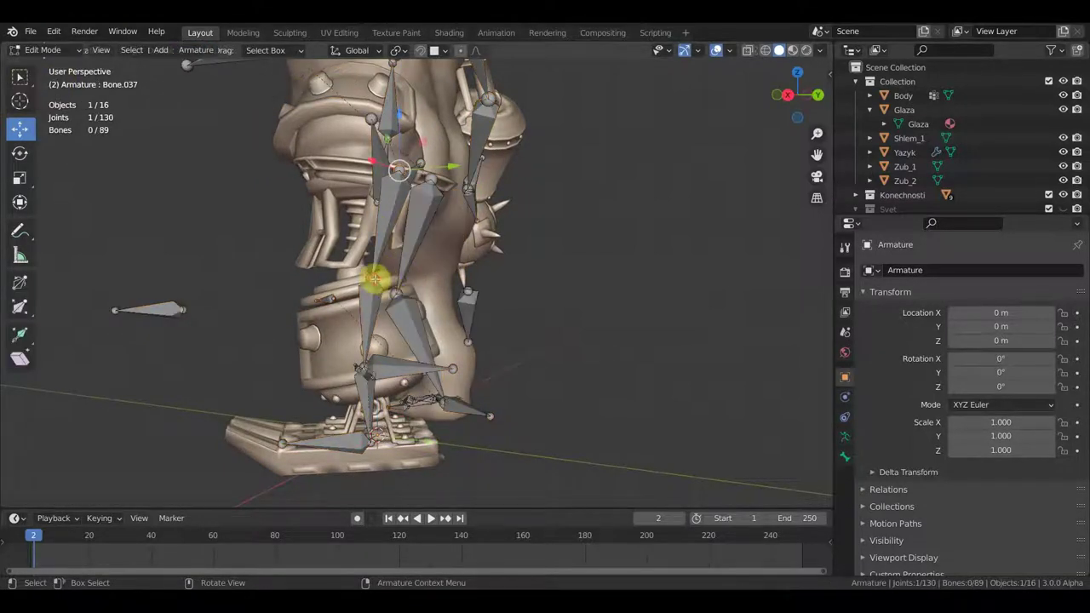
Step: Move the selected knee joint to line up with the mechanical leg
middle_drag(375, 278, 466, 293)
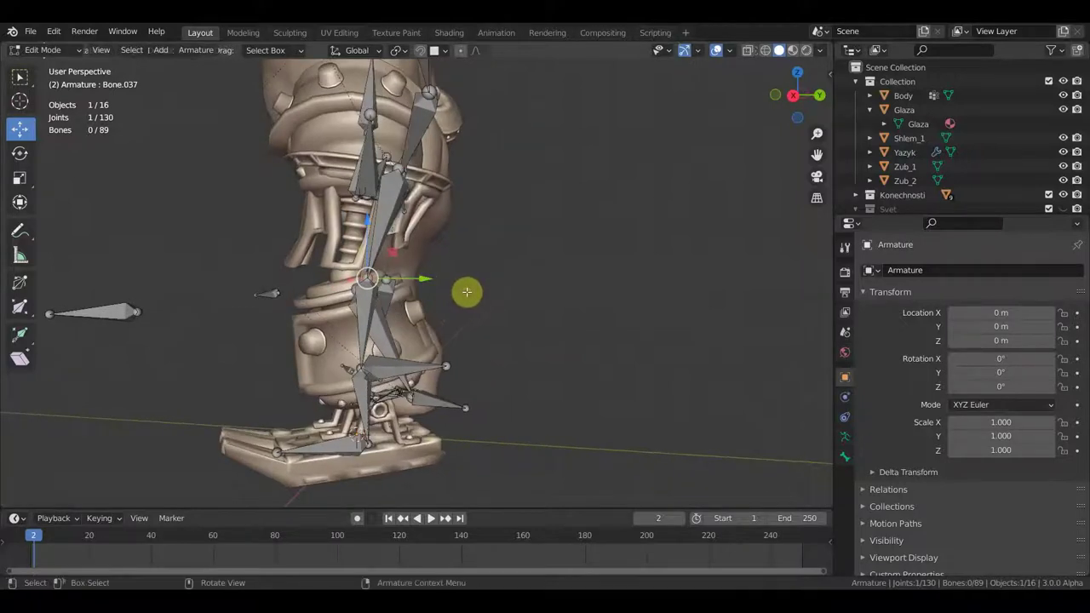
key(g)
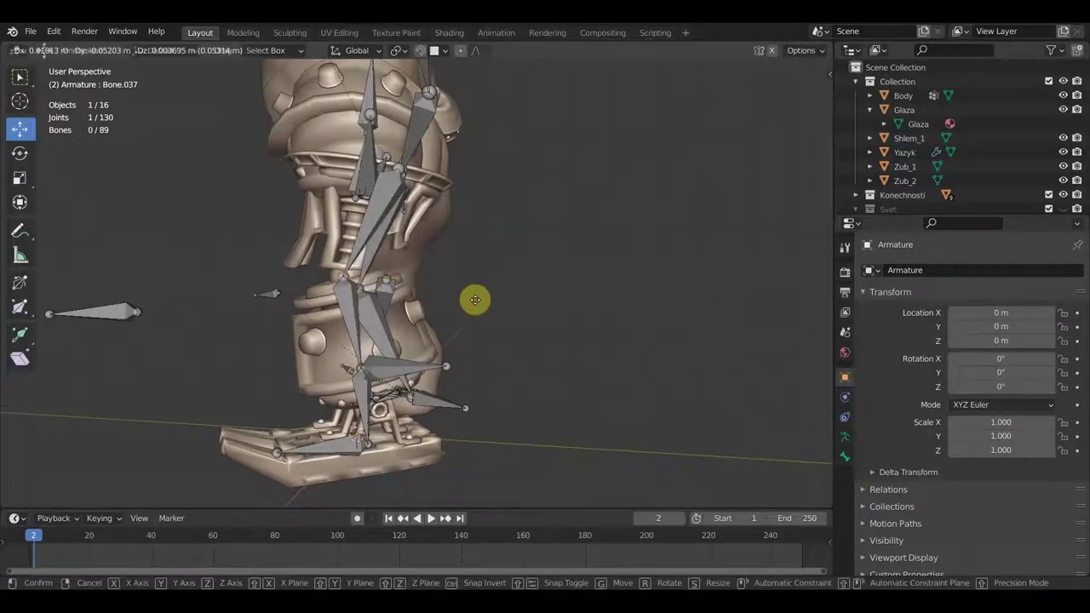
click(474, 298)
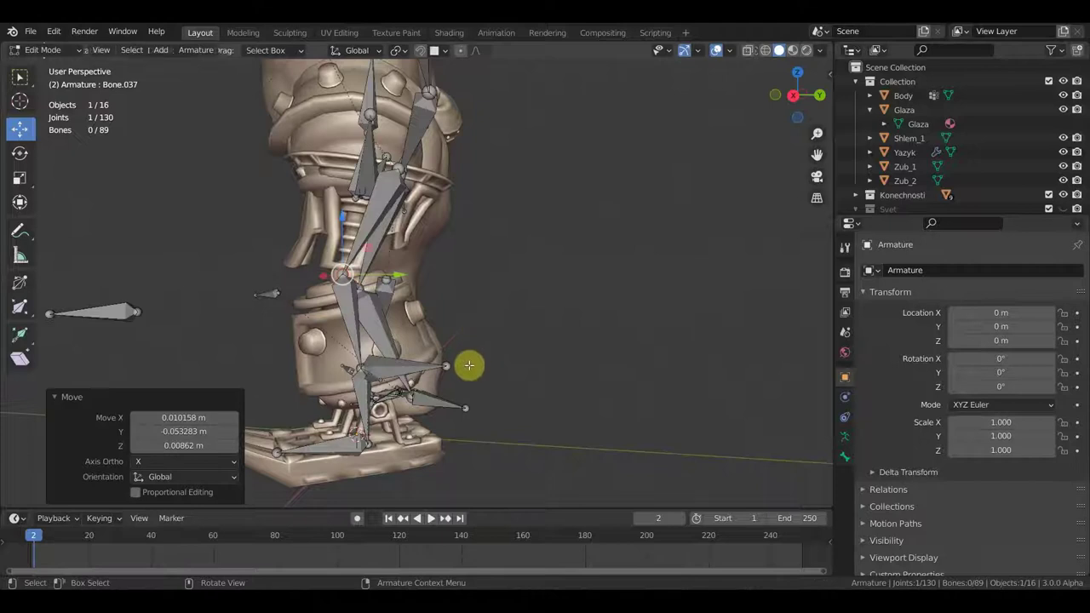
middle_drag(389, 450, 657, 432)
middle_drag(510, 420, 513, 409)
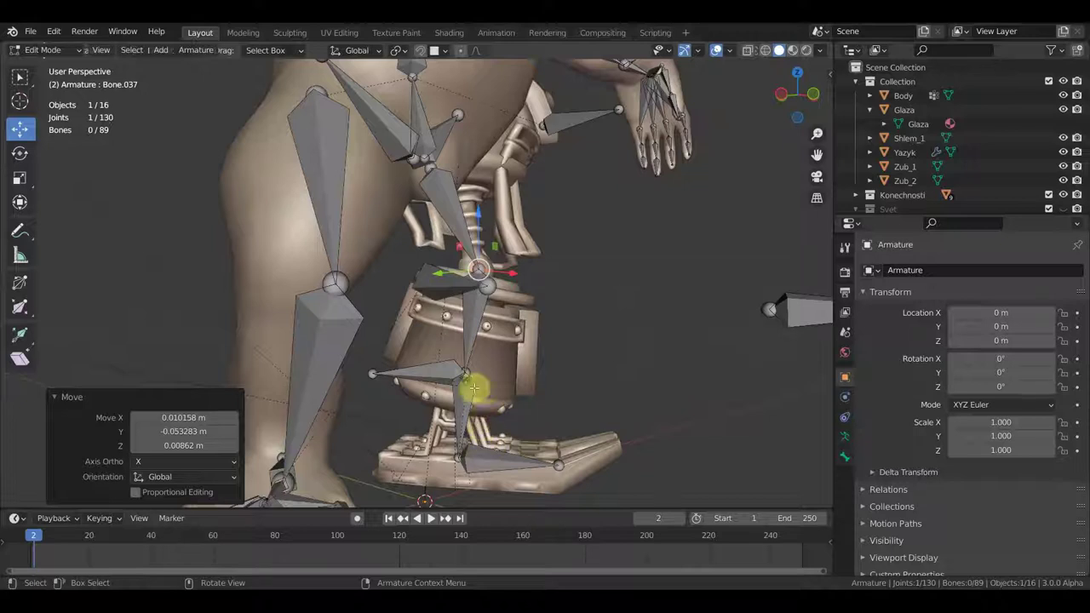
Step: Box-select the two lower leg bones and move them into place along the prosthetic
drag(493, 391, 451, 367)
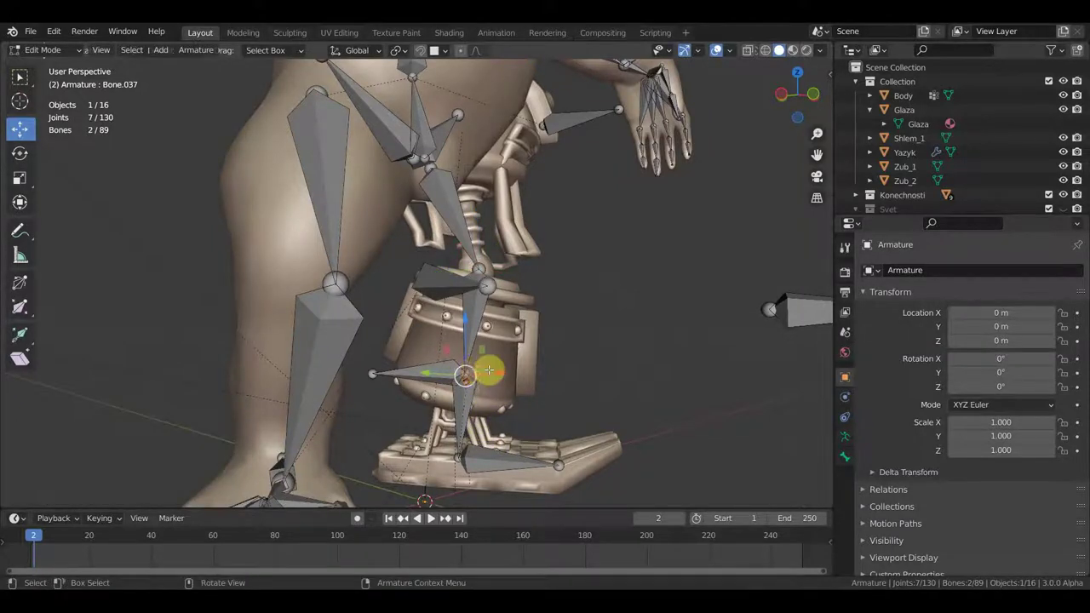
key(g)
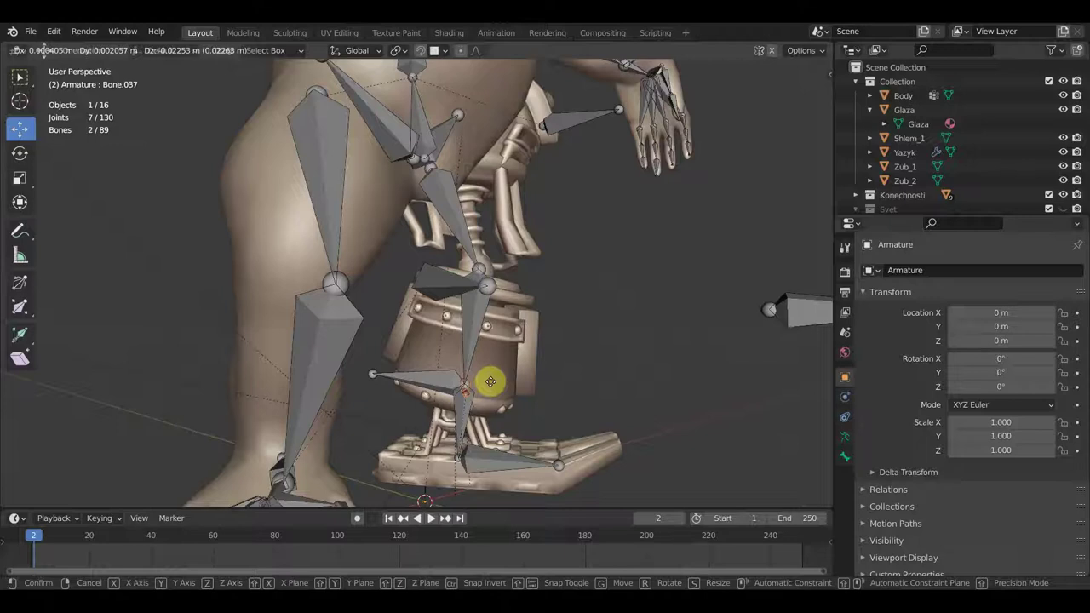
click(490, 381)
mouse_move(480, 418)
middle_down()
mouse_move(443, 414)
mouse_move(477, 430)
mouse_move(482, 416)
middle_up()
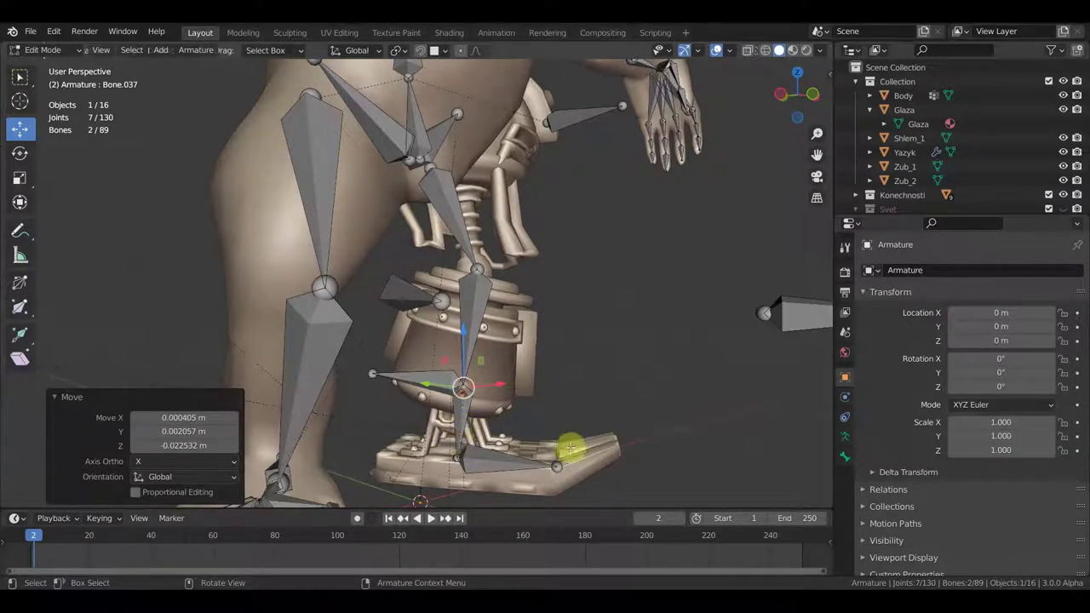
mouse_move(504, 450)
middle_down()
mouse_move(389, 446)
mouse_move(479, 440)
middle_up()
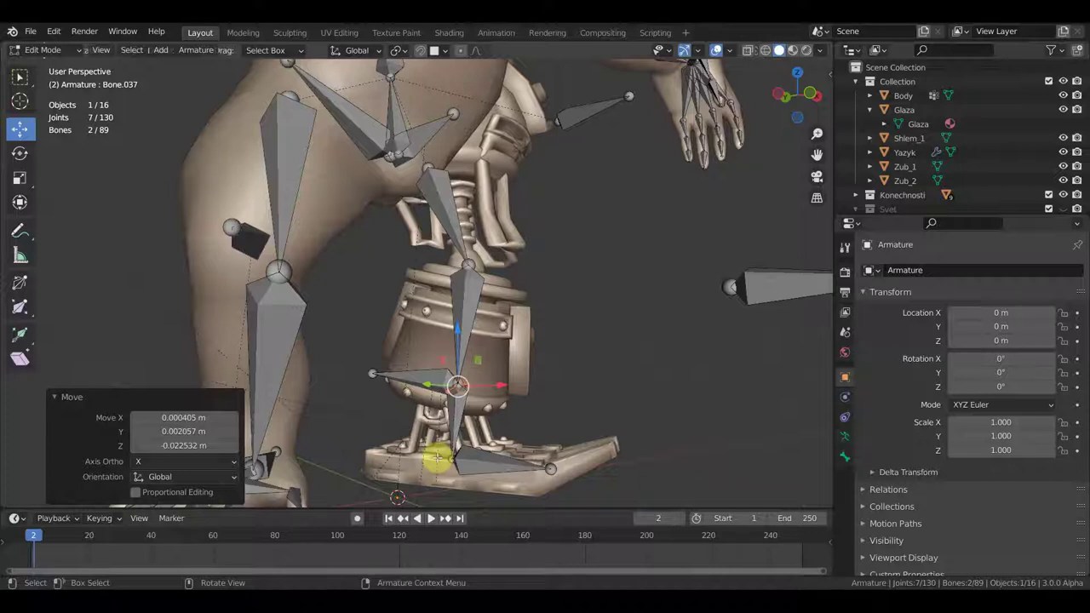
scroll(517, 309, down, 3)
scroll(517, 309, down, 2)
mouse_move(518, 309)
middle_down()
mouse_move(482, 333)
mouse_move(433, 333)
mouse_move(499, 356)
mouse_move(511, 407)
middle_up()
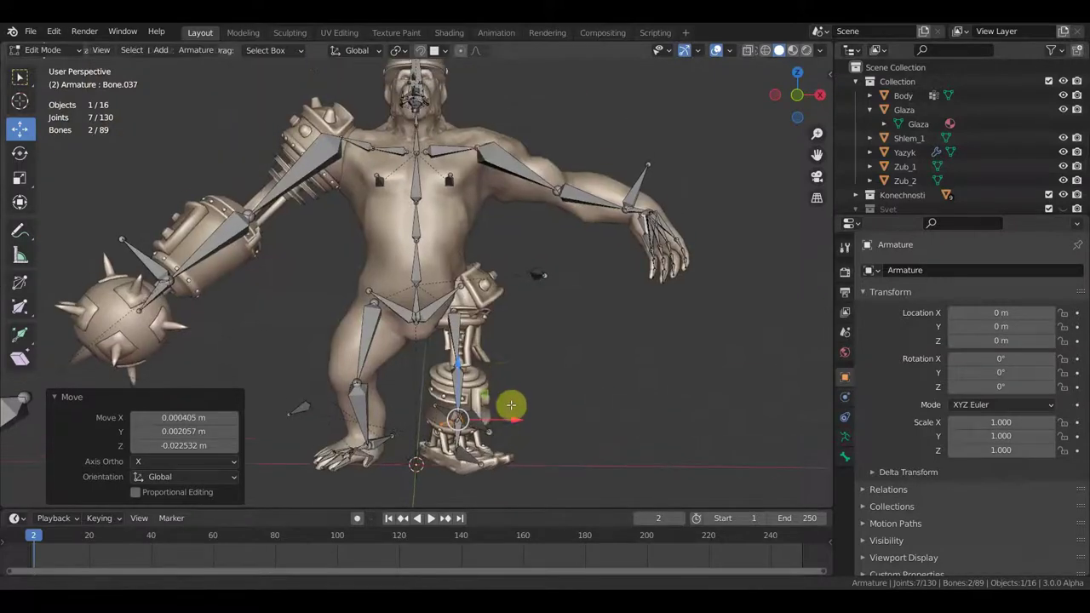
Step: Inspect the lowered leg bones against the prosthetic from right, front and angled views
mouse_move(397, 201)
middle_down()
mouse_move(416, 227)
mouse_move(403, 224)
mouse_move(434, 230)
mouse_move(414, 227)
middle_up()
mouse_move(352, 170)
middle_down()
mouse_move(361, 178)
mouse_move(343, 175)
mouse_move(382, 182)
middle_up()
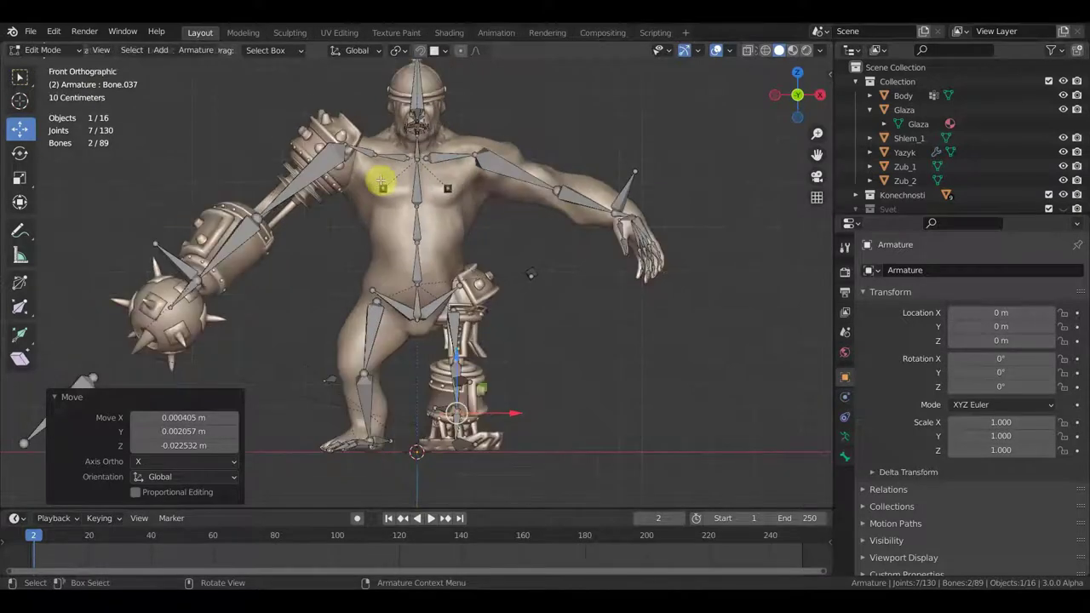
key(KP_3)
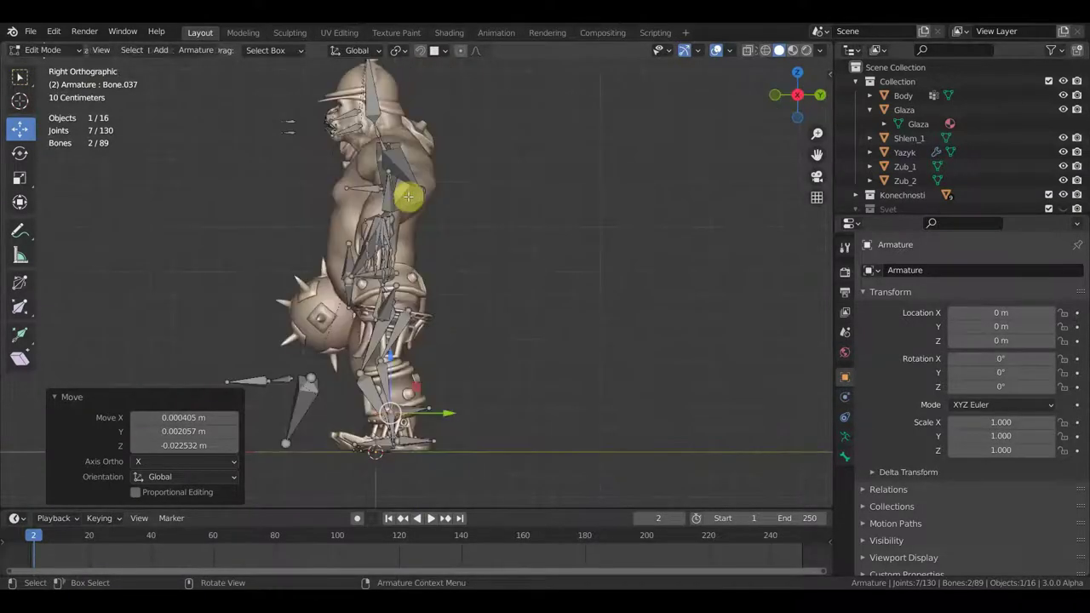
key(KP_1)
shift+middle_drag(540, 260, 558, 294)
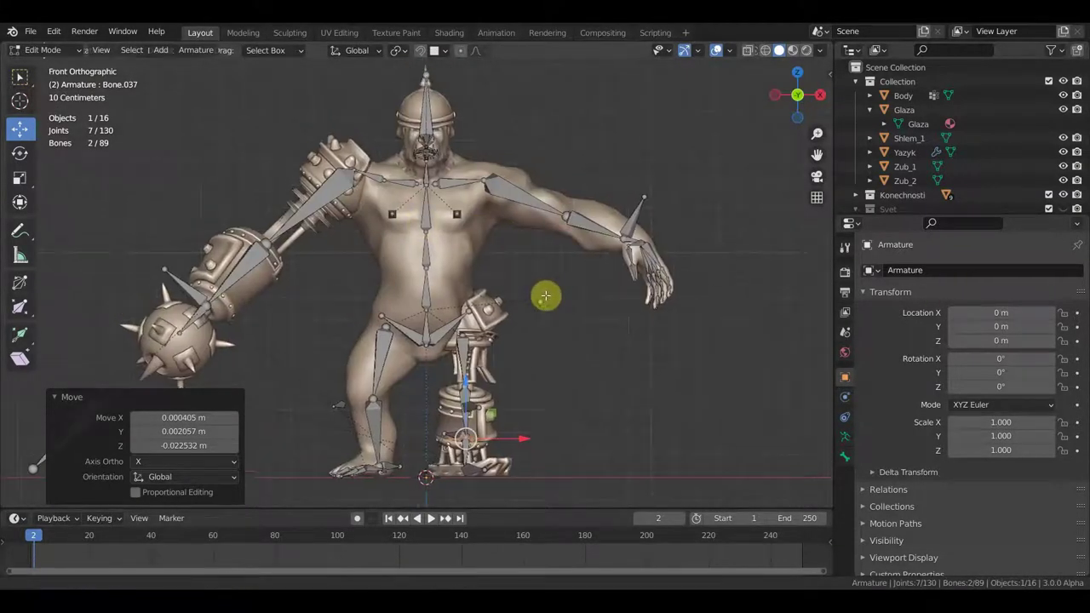
scroll(558, 294, down, 1)
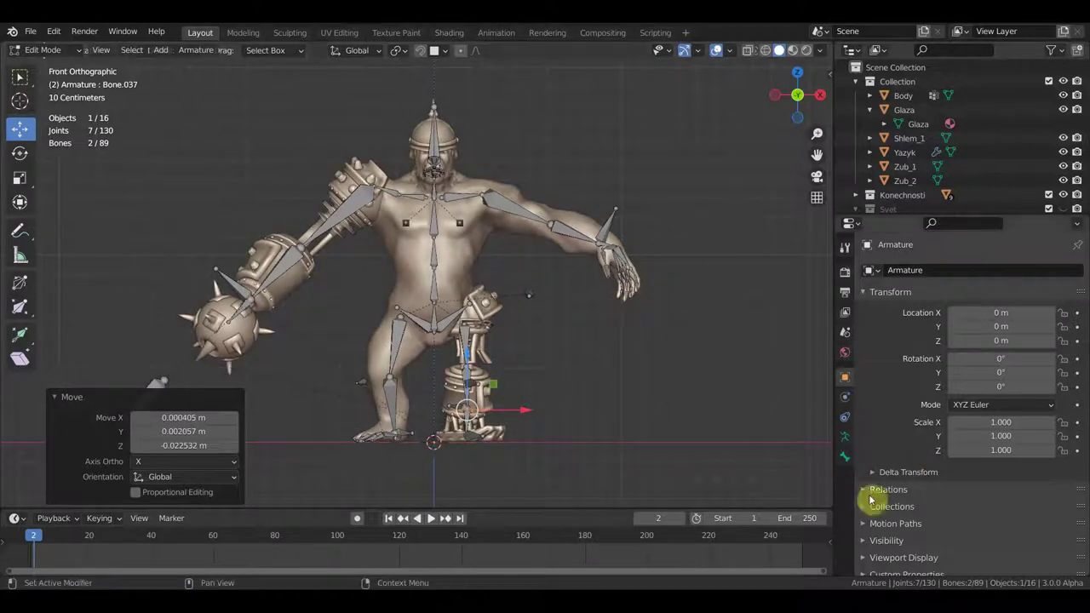
scroll(738, 463, up, 2)
scroll(733, 455, down, 2)
scroll(712, 439, up, 1)
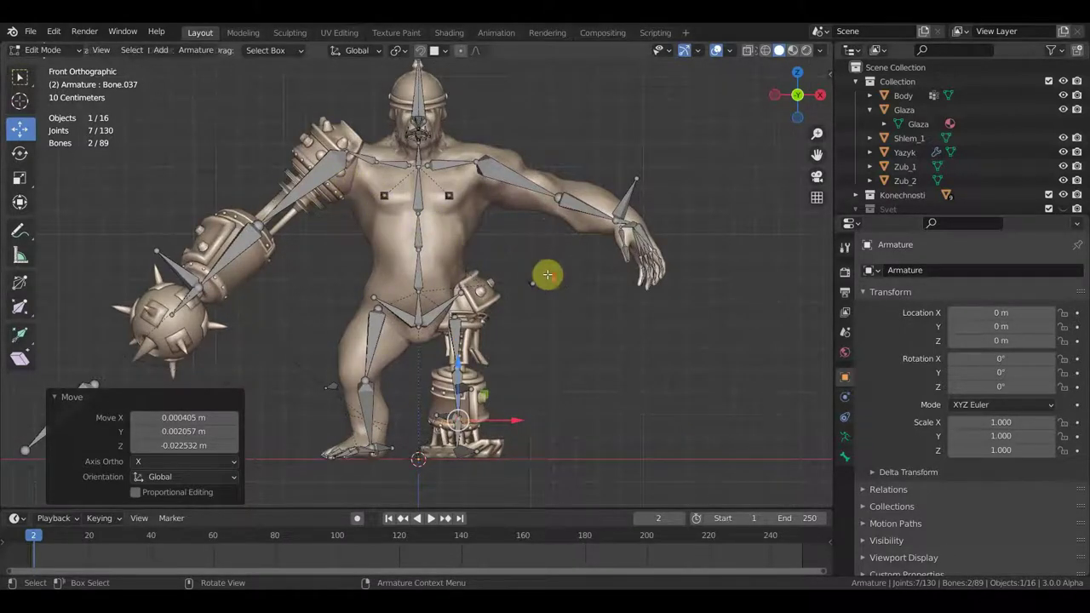
scroll(548, 275, up, 2)
scroll(602, 322, down, 1)
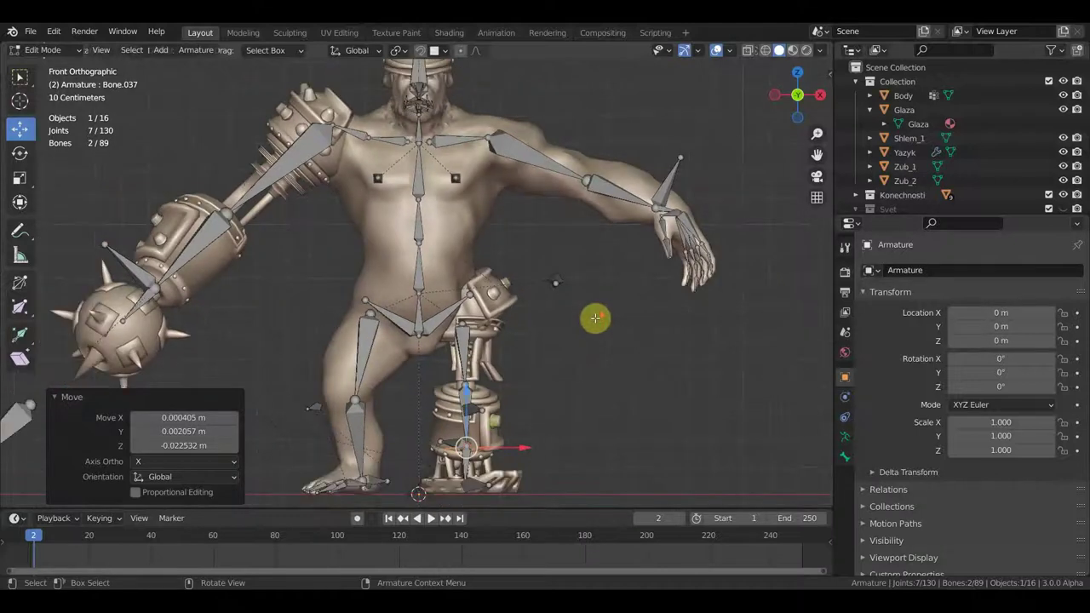
scroll(596, 318, down, 2)
mouse_move(560, 337)
middle_down()
mouse_move(594, 353)
mouse_move(547, 368)
mouse_move(538, 358)
mouse_move(553, 346)
mouse_move(426, 339)
mouse_move(534, 333)
middle_up()
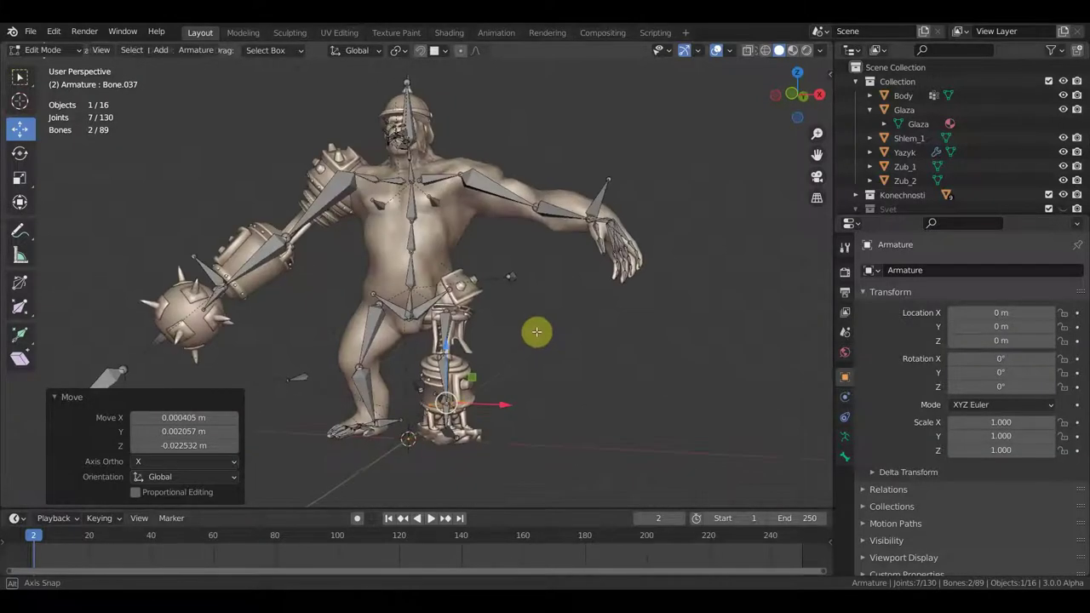
click(49, 51)
Step: Return to Object Mode and select the Body and then the foot piece 28.001 in front view
click(49, 67)
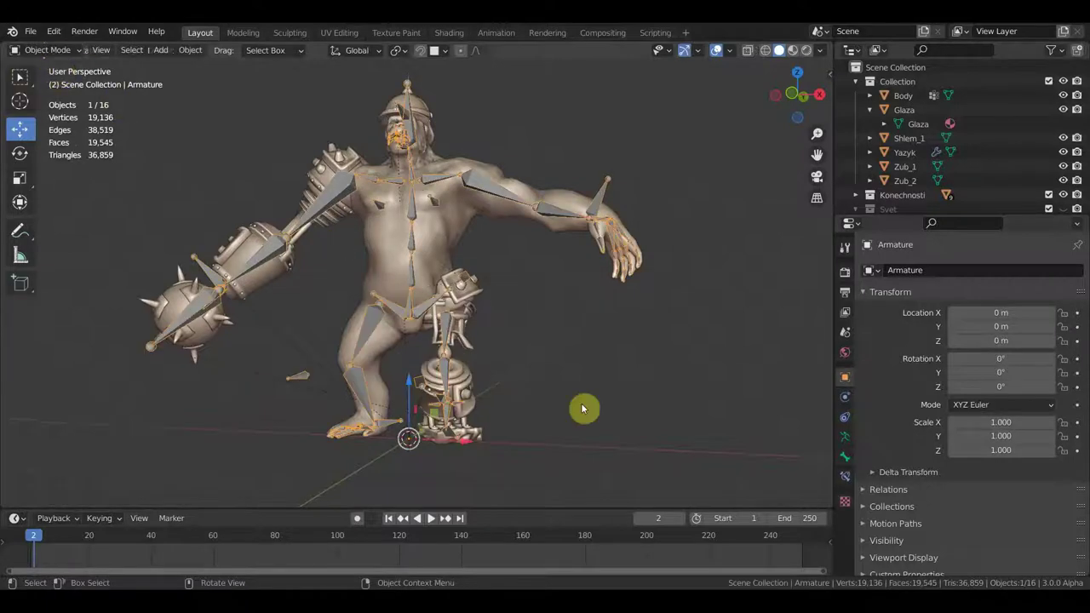
key(KP_1)
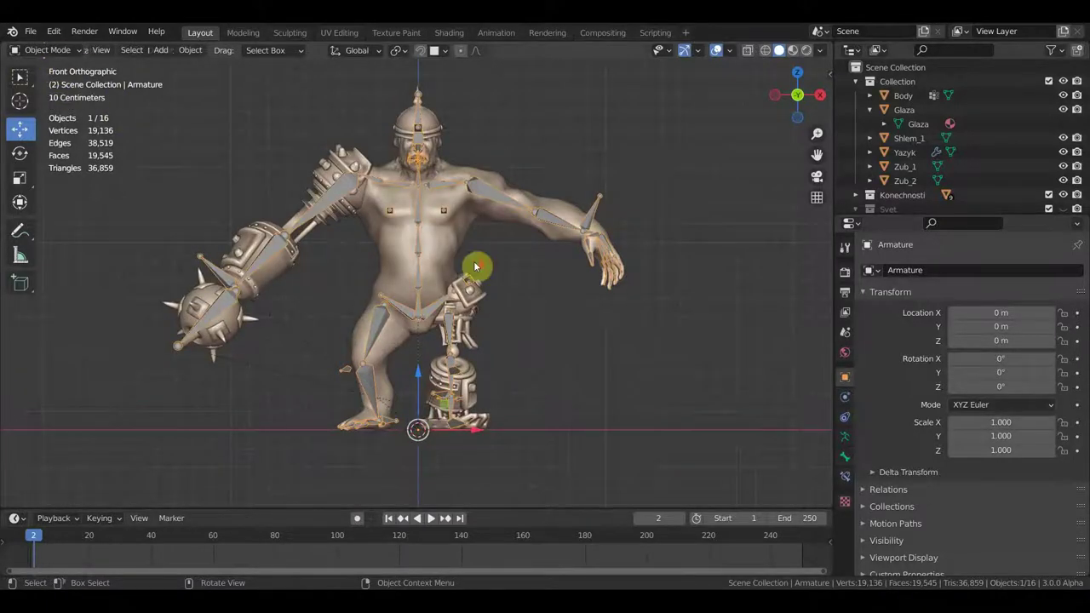
scroll(476, 267, up, 2)
scroll(476, 267, up, 1)
scroll(458, 279, up, 1)
click(439, 239)
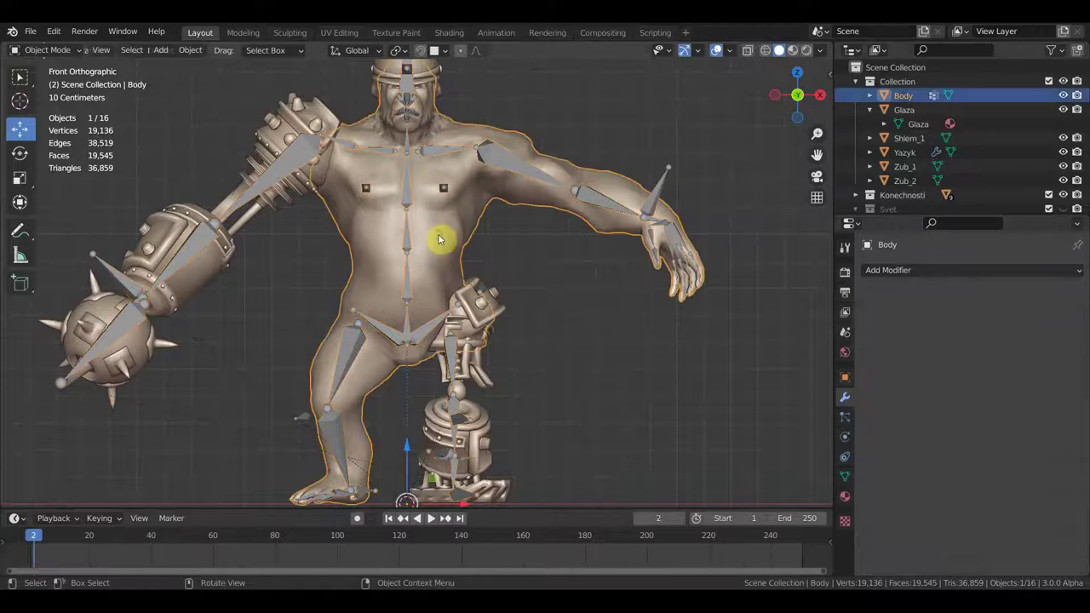
scroll(470, 285, down, 2)
click(478, 431)
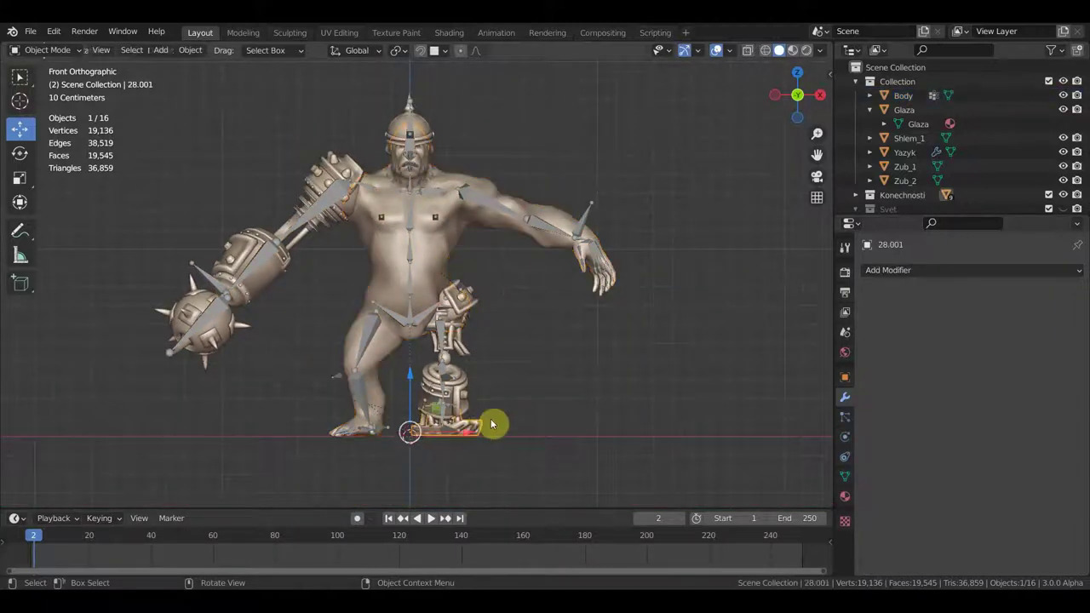
Step: Orbit around foot plate 28.001 to check the bones, then reselect the armature
scroll(492, 424, up, 2)
scroll(499, 414, up, 1)
mouse_move(489, 260)
middle_down()
mouse_move(494, 340)
mouse_move(511, 382)
mouse_move(499, 299)
mouse_move(516, 263)
middle_up()
scroll(503, 306, up, 3)
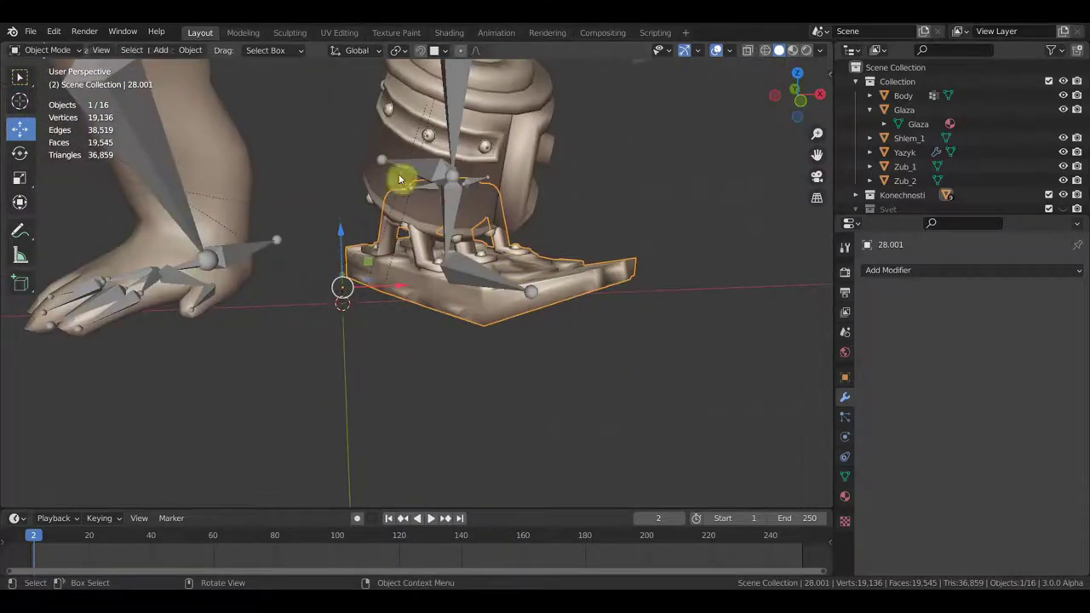
mouse_move(433, 214)
middle_down()
mouse_move(371, 212)
mouse_move(489, 219)
middle_up()
click(47, 50)
click(48, 66)
click(399, 196)
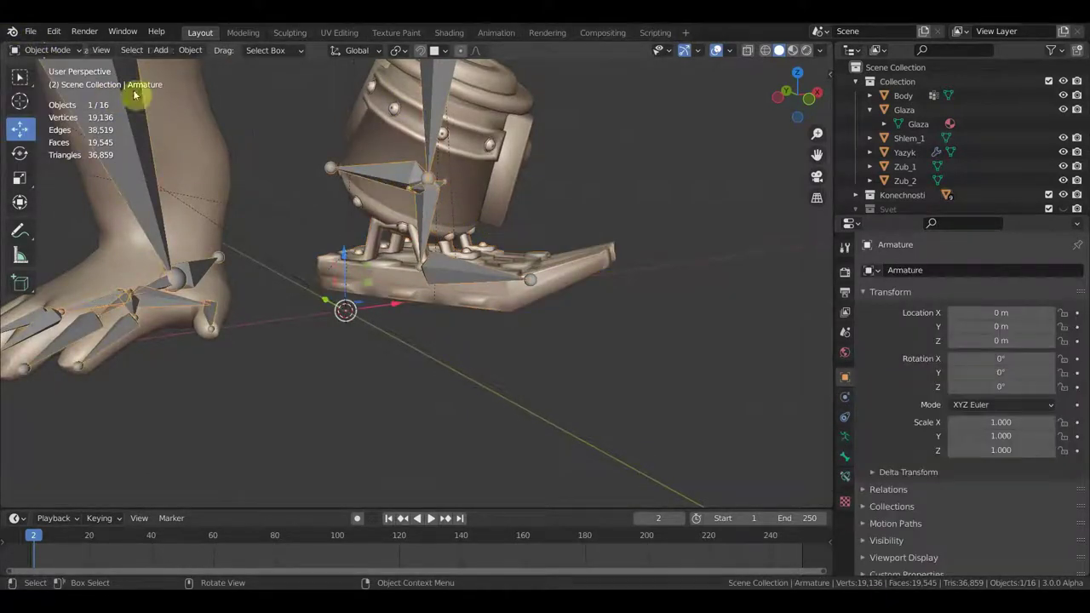
click(47, 50)
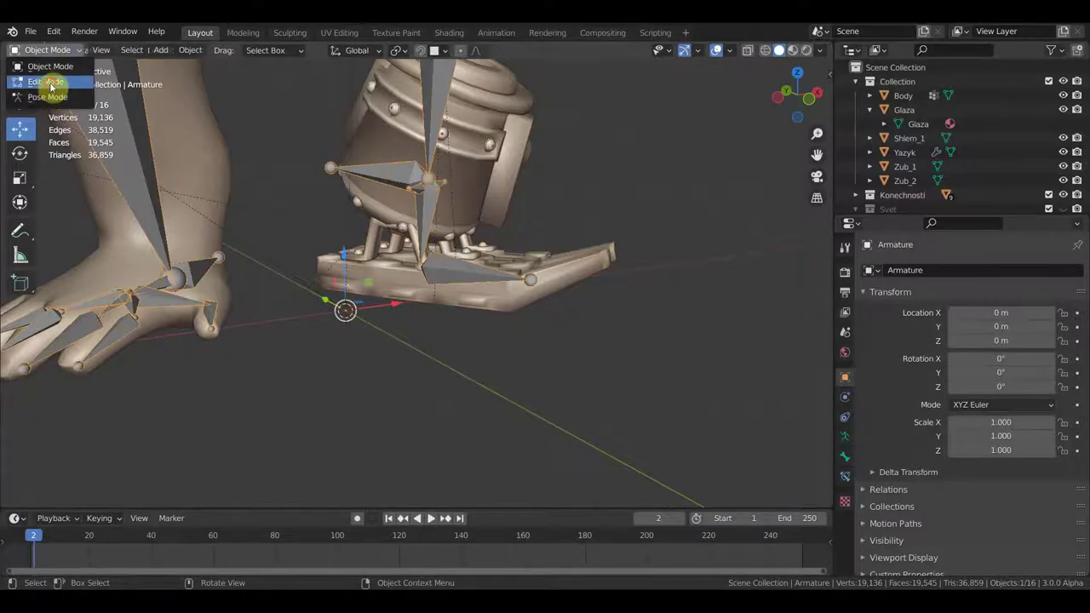
Step: In Edit Mode, lower foot bones Bone.087 and Bone.088 about 7 cm along Z
click(50, 83)
mouse_move(248, 170)
middle_down()
mouse_move(224, 234)
mouse_move(382, 224)
middle_up()
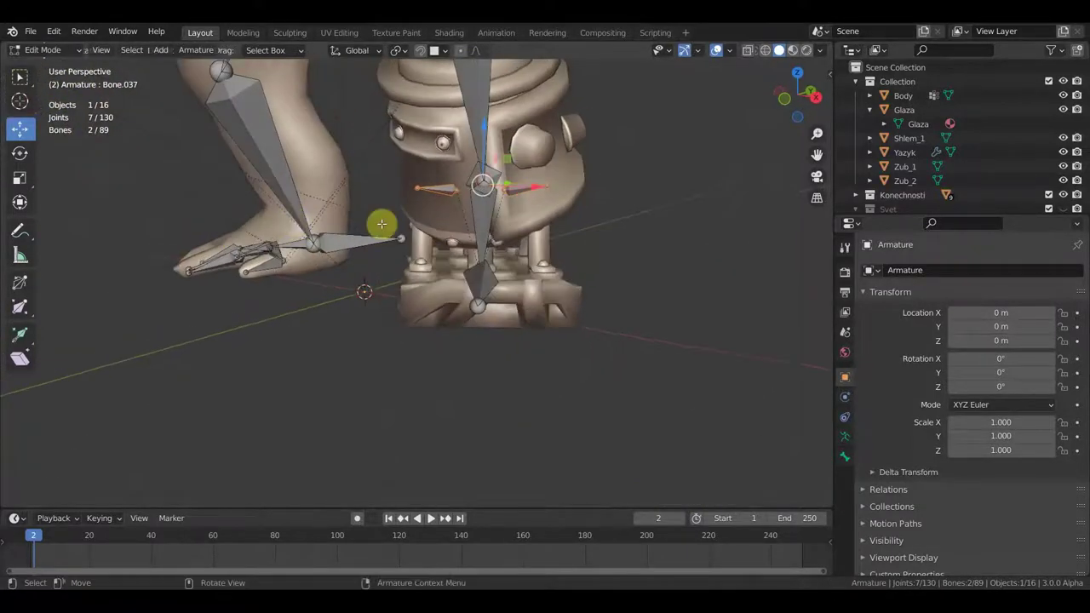
click(445, 197)
shift+click(511, 188)
key(g)
key(z)
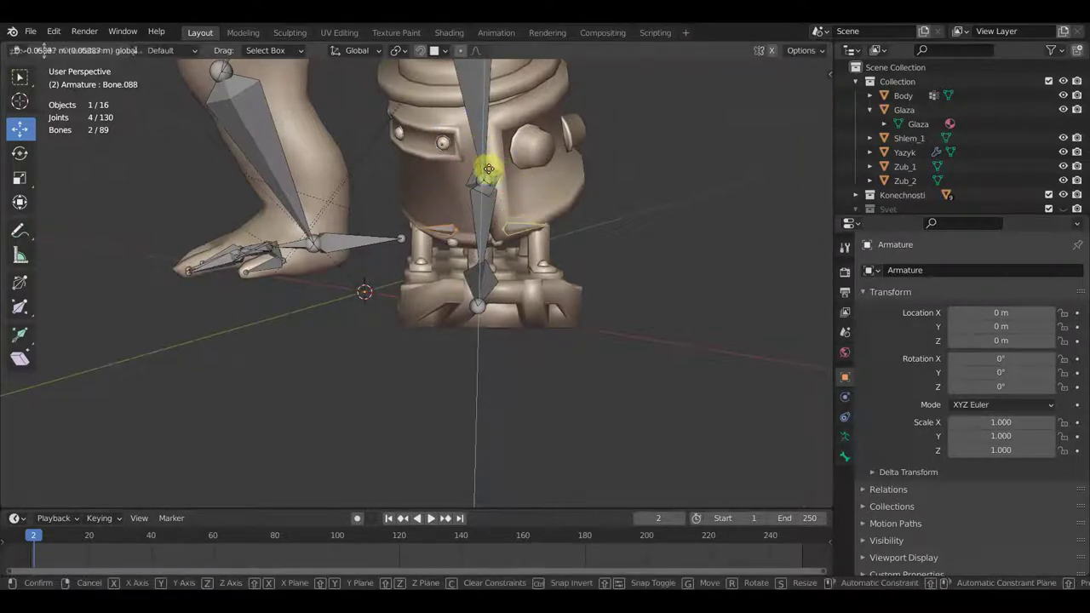
click(485, 180)
Step: Select the Bone.066 joint and drag it into line with the leg
middle_drag(518, 207, 686, 202)
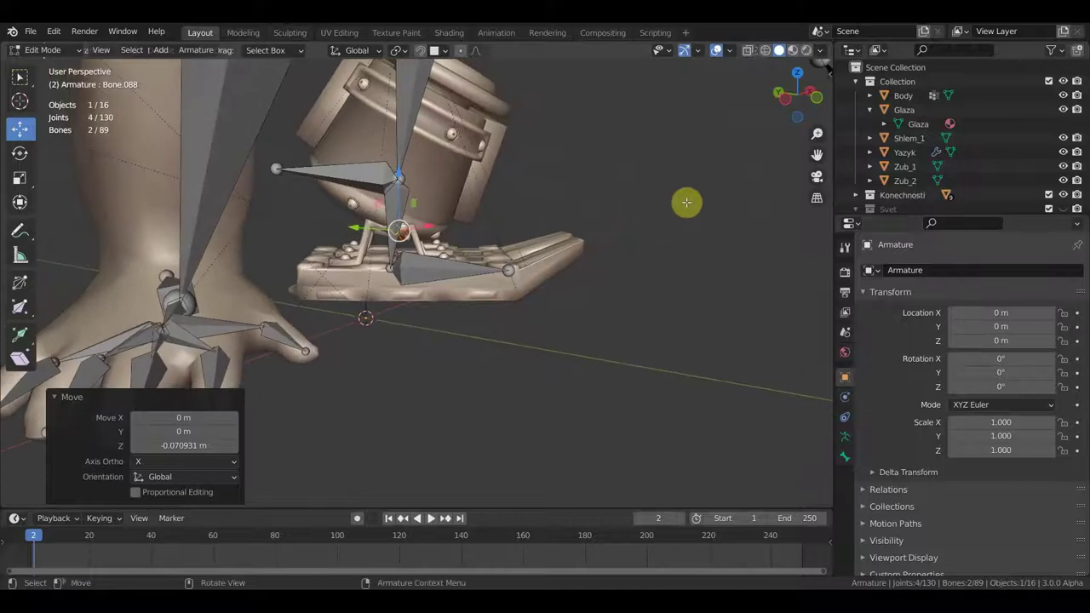
click(387, 269)
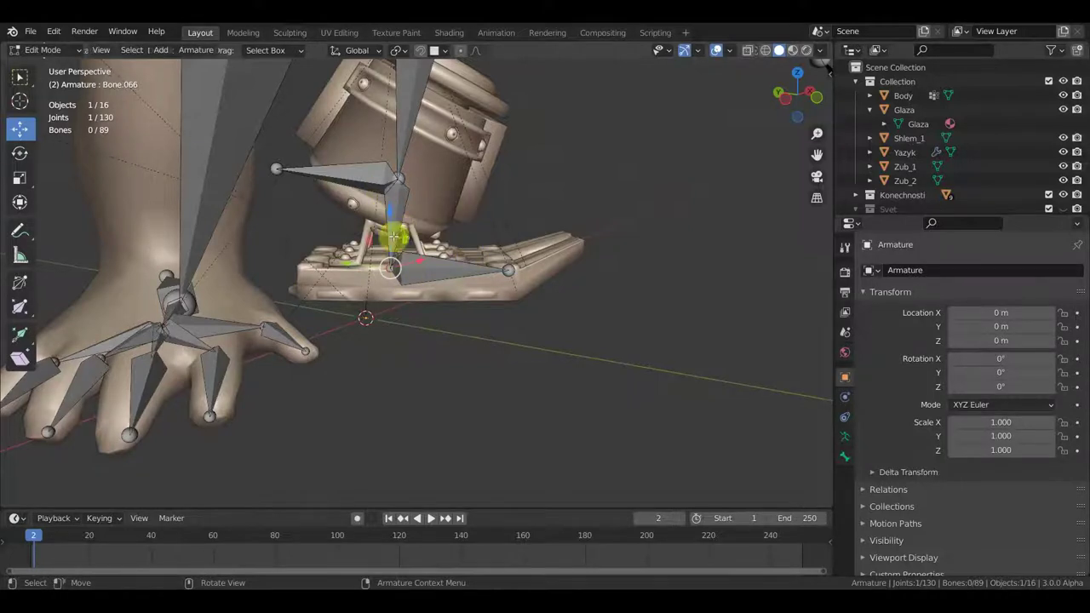
mouse_move(394, 236)
middle_down()
mouse_move(309, 236)
mouse_move(414, 239)
mouse_move(426, 232)
mouse_move(358, 236)
mouse_move(384, 236)
mouse_move(426, 207)
mouse_move(418, 251)
mouse_move(195, 255)
mouse_move(275, 236)
middle_up()
mouse_move(436, 237)
middle_down()
mouse_move(445, 244)
mouse_move(418, 243)
mouse_move(430, 234)
middle_up()
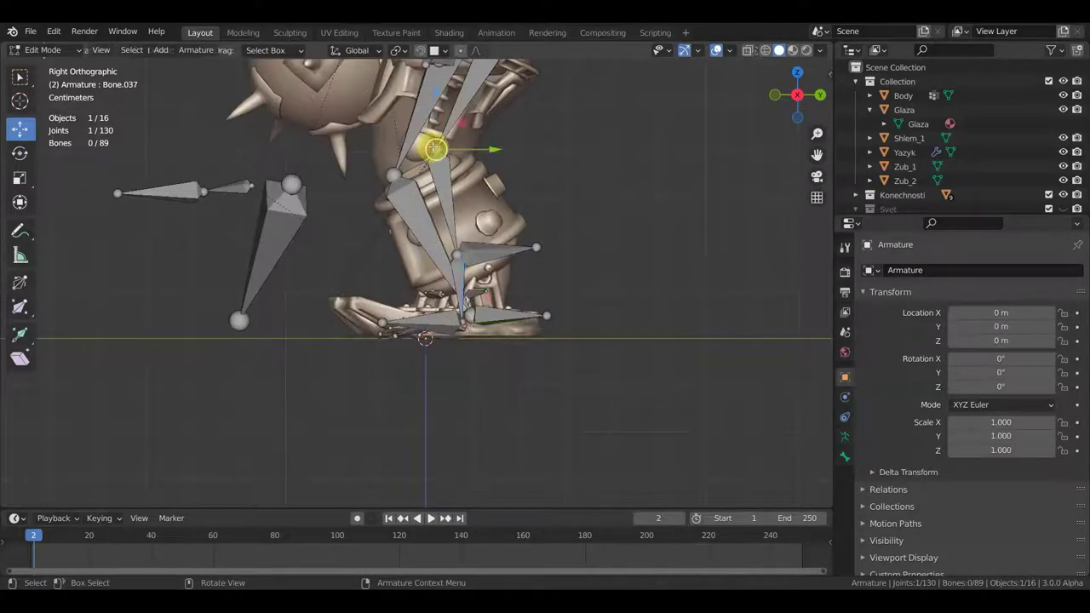
drag(438, 149, 428, 147)
Step: Nudge the Bone.037 joint by 0.015597 m X, 0.001466 m Y, 0.00282 m Z
mouse_move(452, 171)
middle_down()
mouse_move(644, 185)
mouse_move(540, 202)
middle_up()
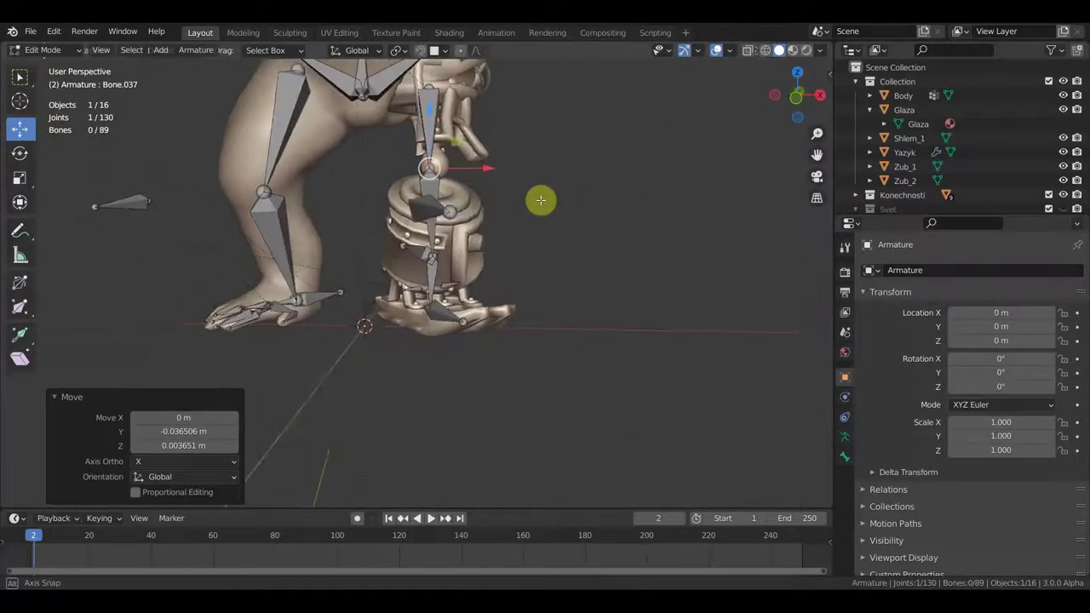
key(g)
click(554, 197)
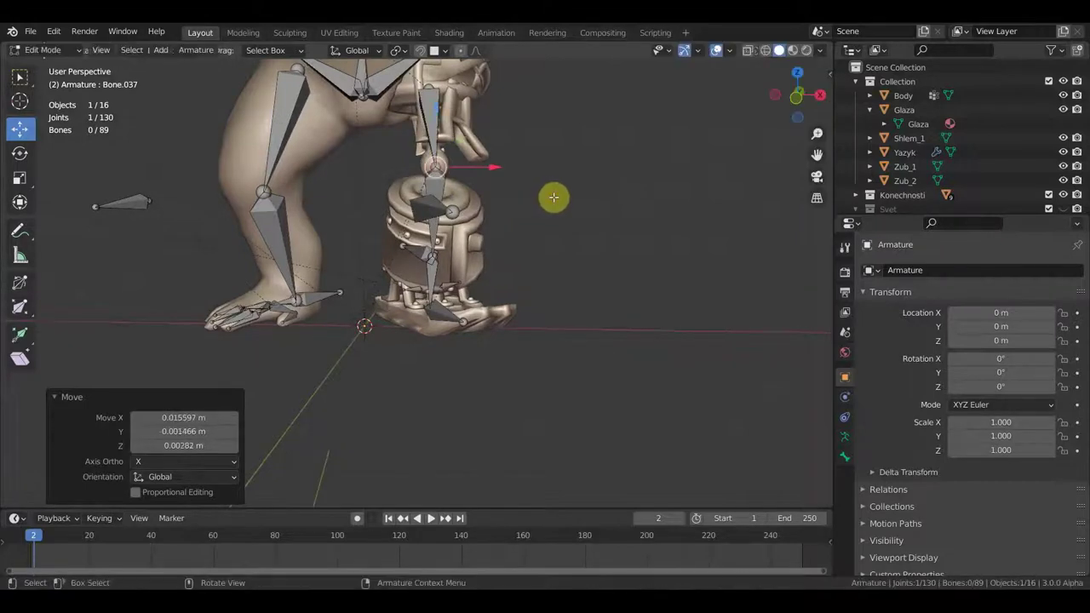
middle_drag(534, 208, 599, 219)
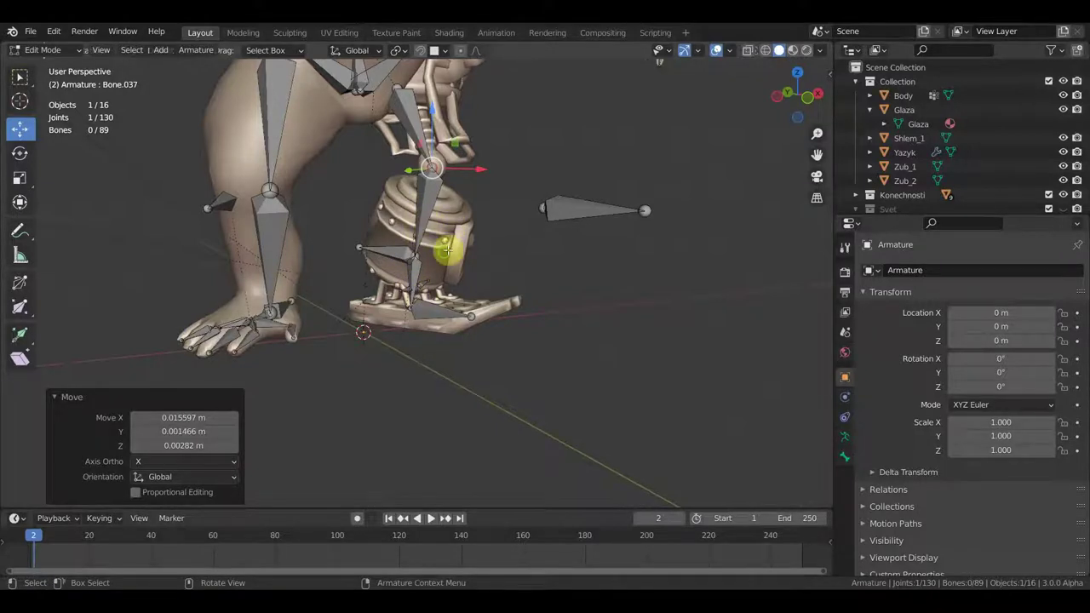
middle_drag(446, 250, 399, 262)
key(KP_1)
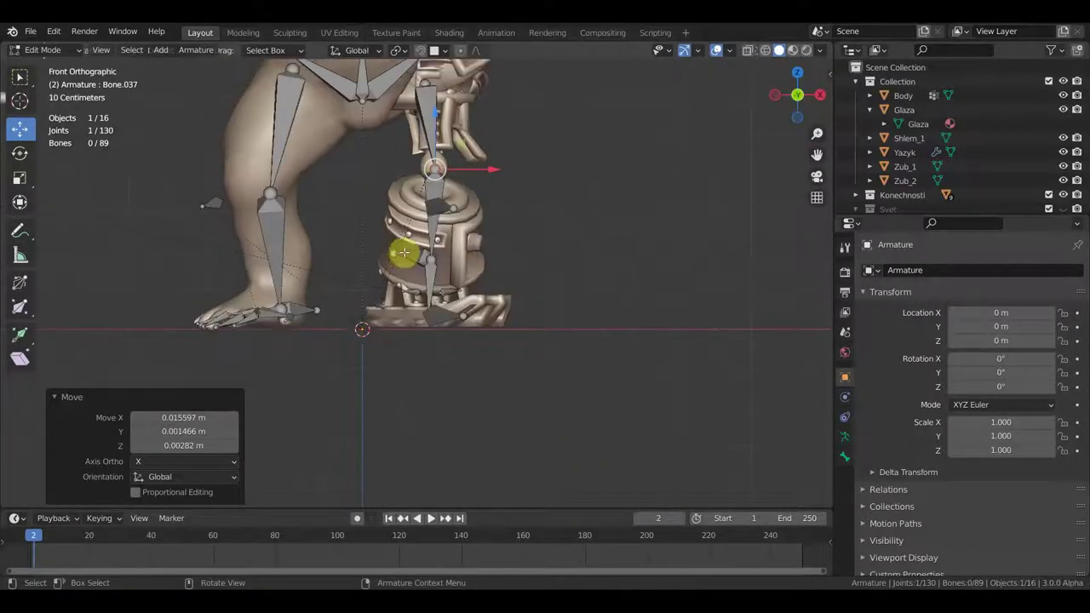
scroll(404, 252, down, 3)
click(43, 50)
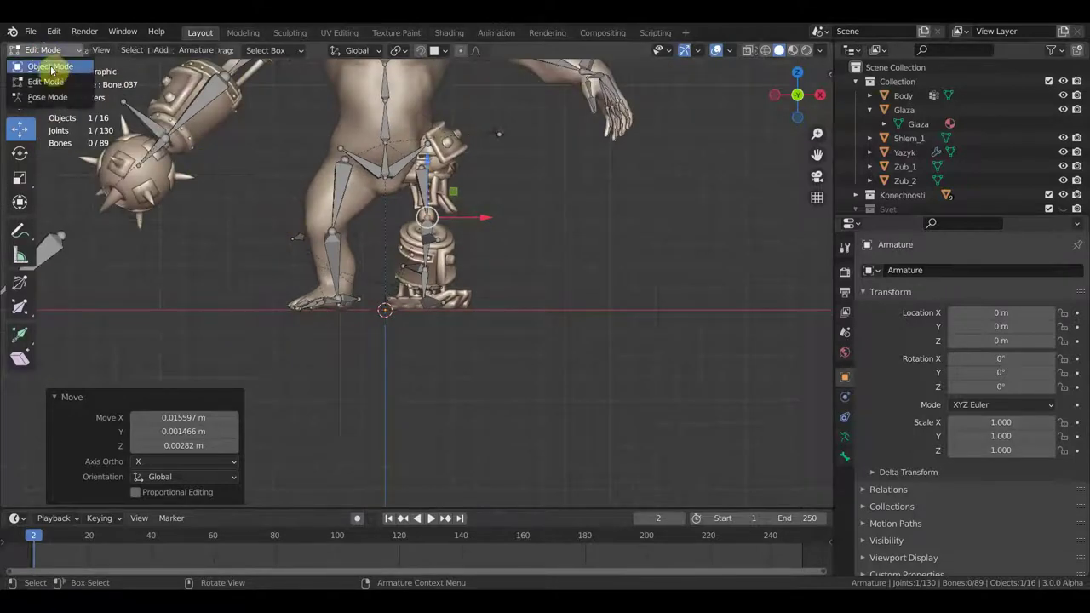
Step: In Object Mode, parent 28.001 and Body to the Armature With Automatic Weights
click(50, 66)
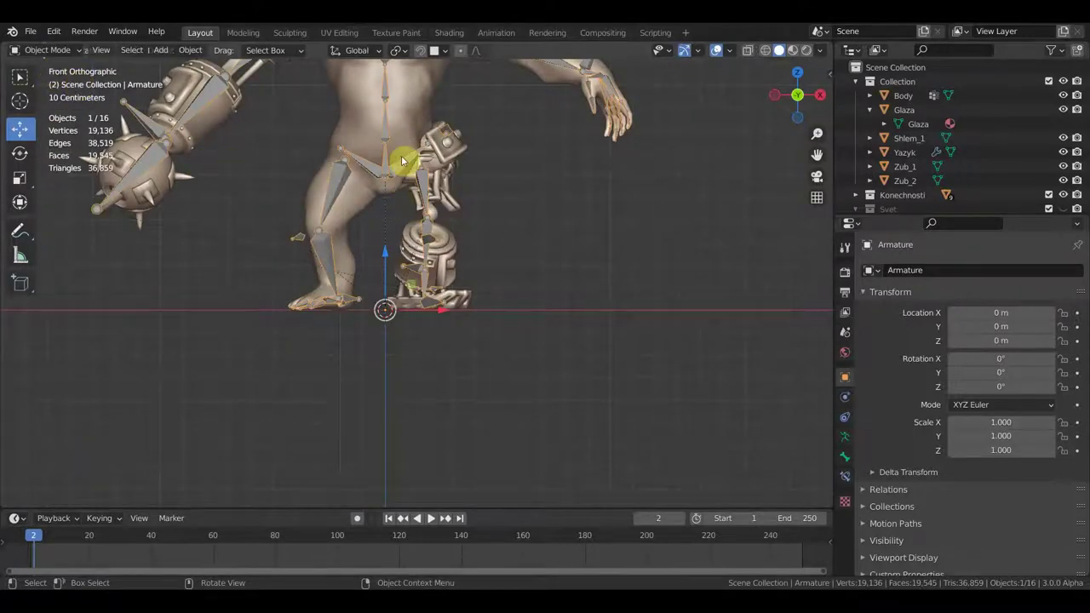
click(454, 307)
scroll(473, 308, up, 1)
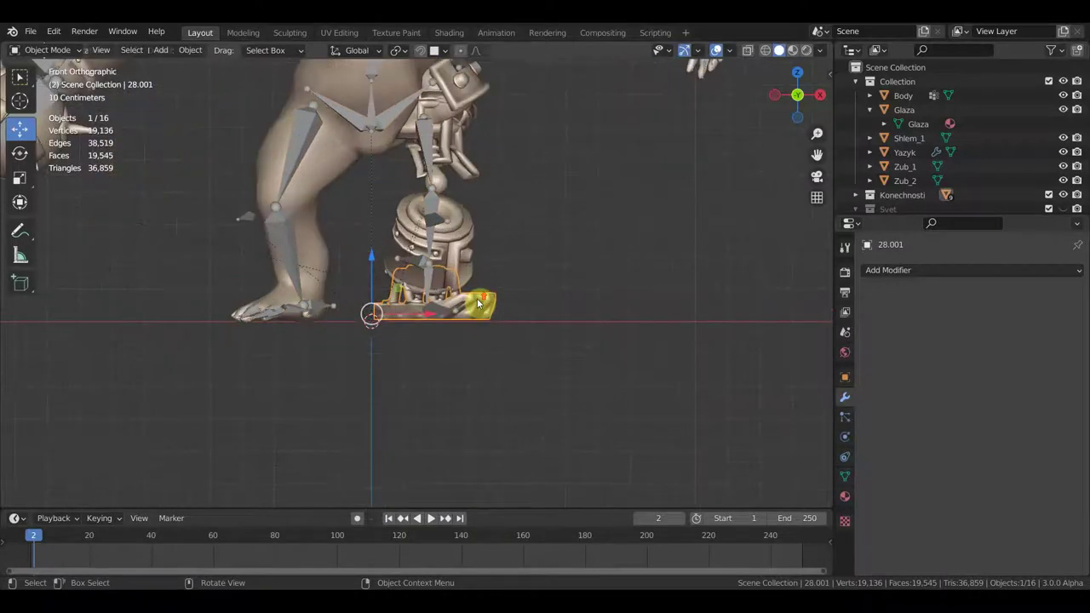
scroll(504, 284, up, 1)
shift+middle_drag(504, 284, 527, 426)
shift+click(435, 195)
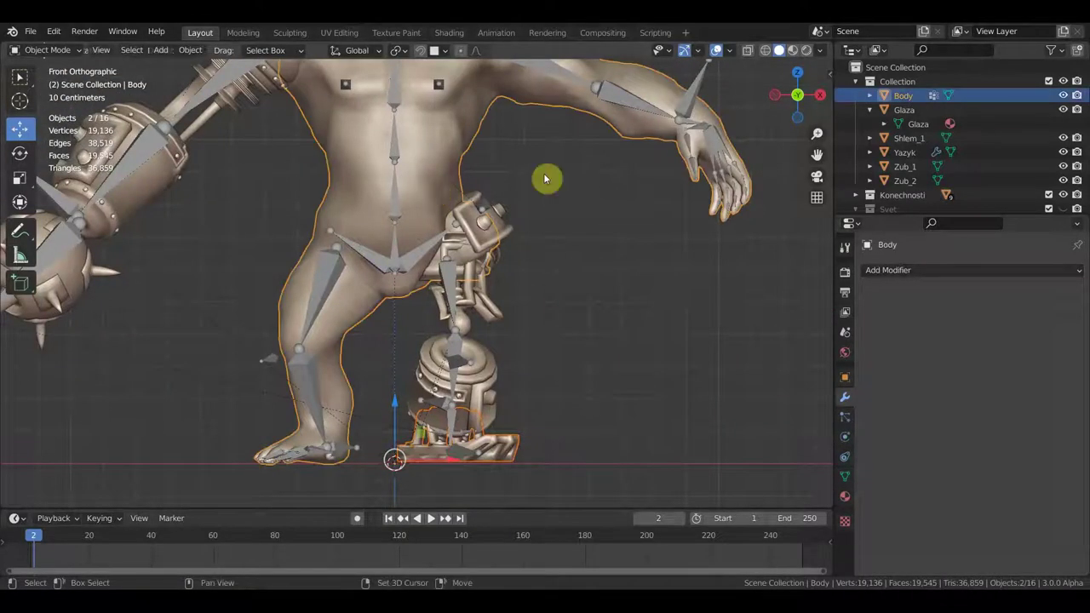
shift+click(694, 94)
scroll(698, 144, down, 2)
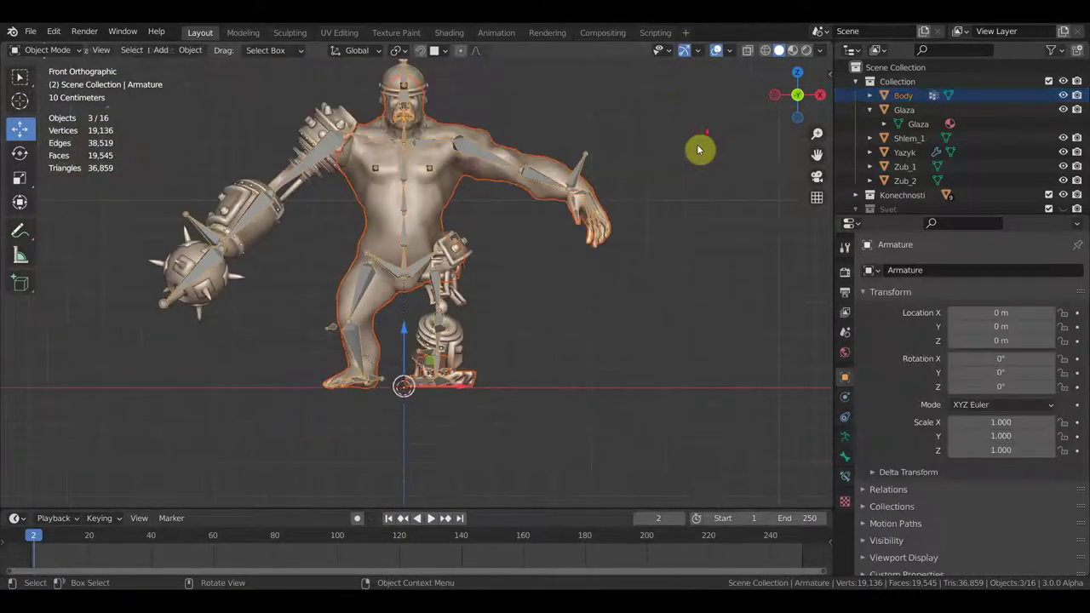
key(ctrl+p)
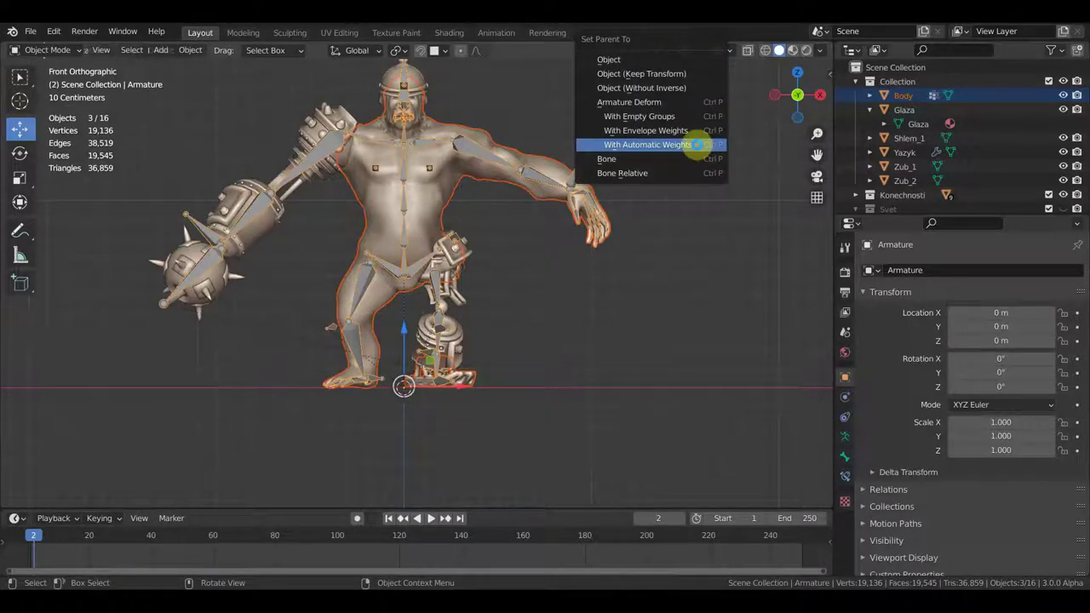
click(697, 145)
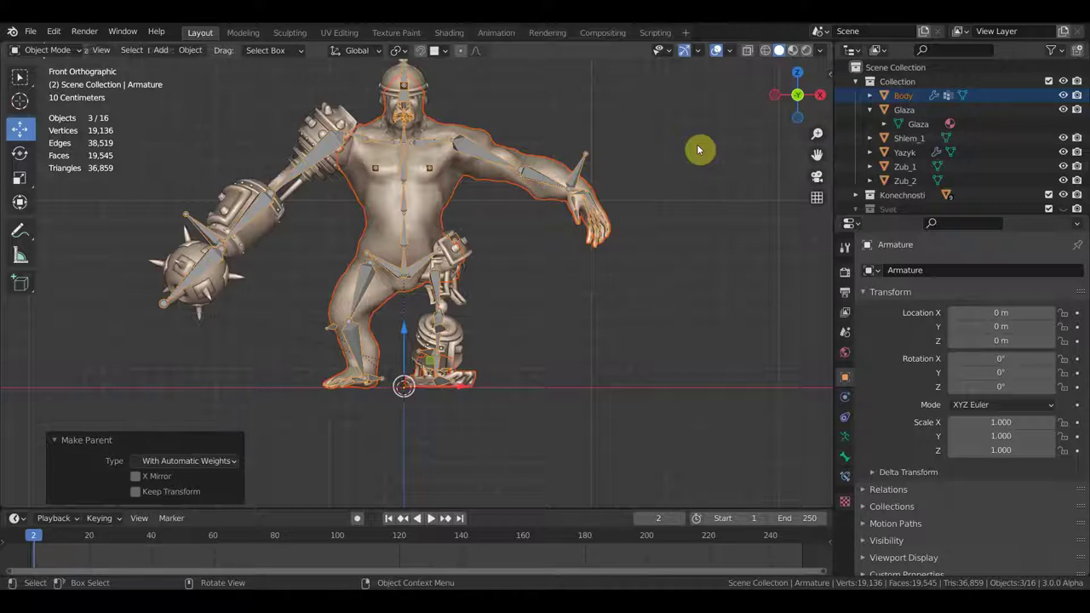
scroll(619, 351, up, 3)
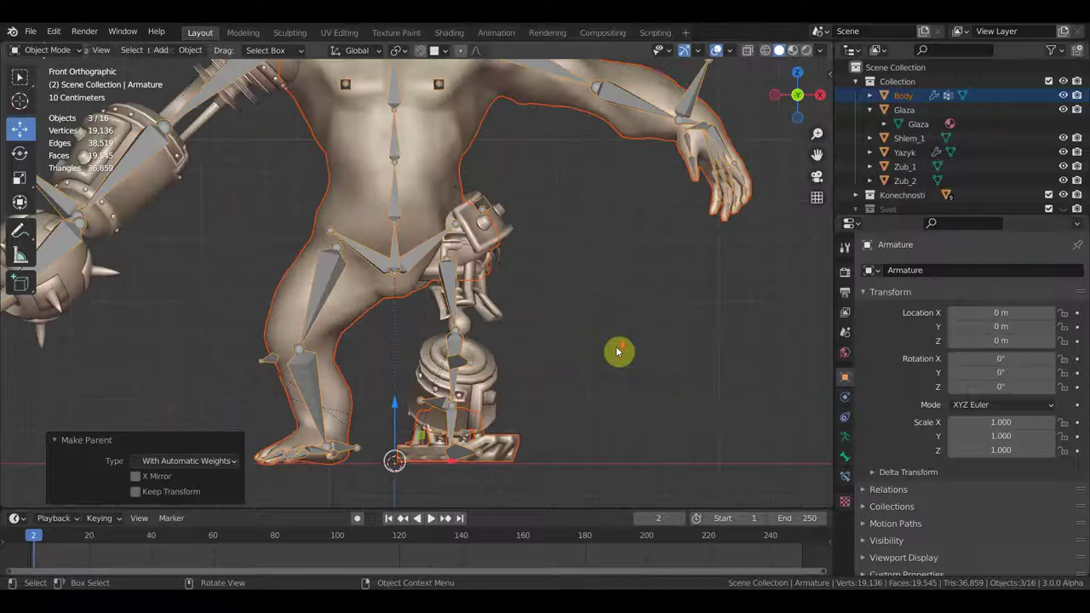
Step: Select leg part 25.001 and set its origin to geometry
shift+middle_drag(615, 345, 610, 311)
click(490, 351)
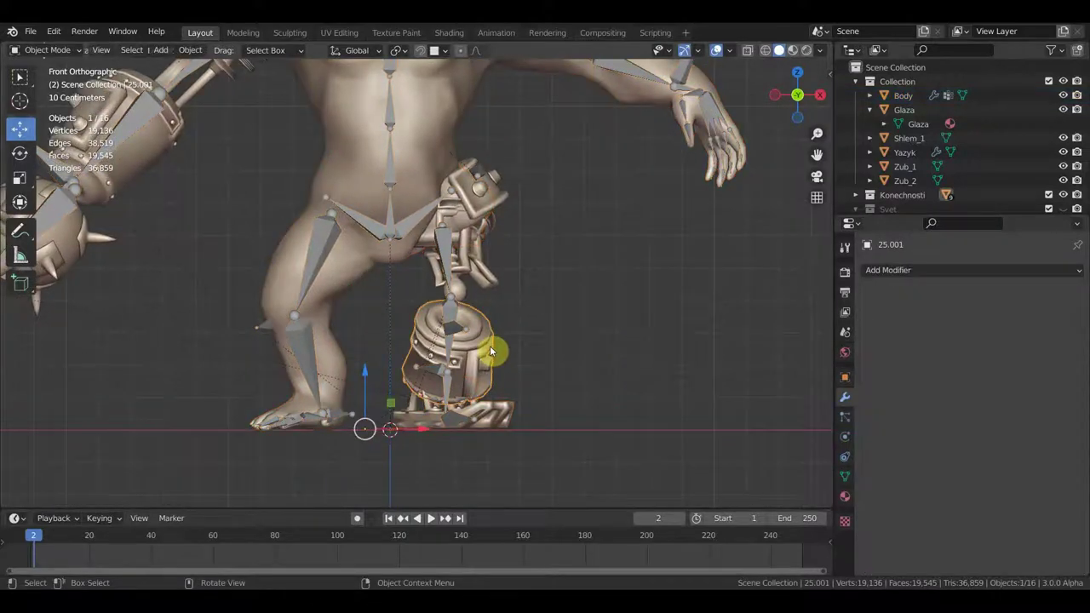
middle_drag(523, 361, 318, 365)
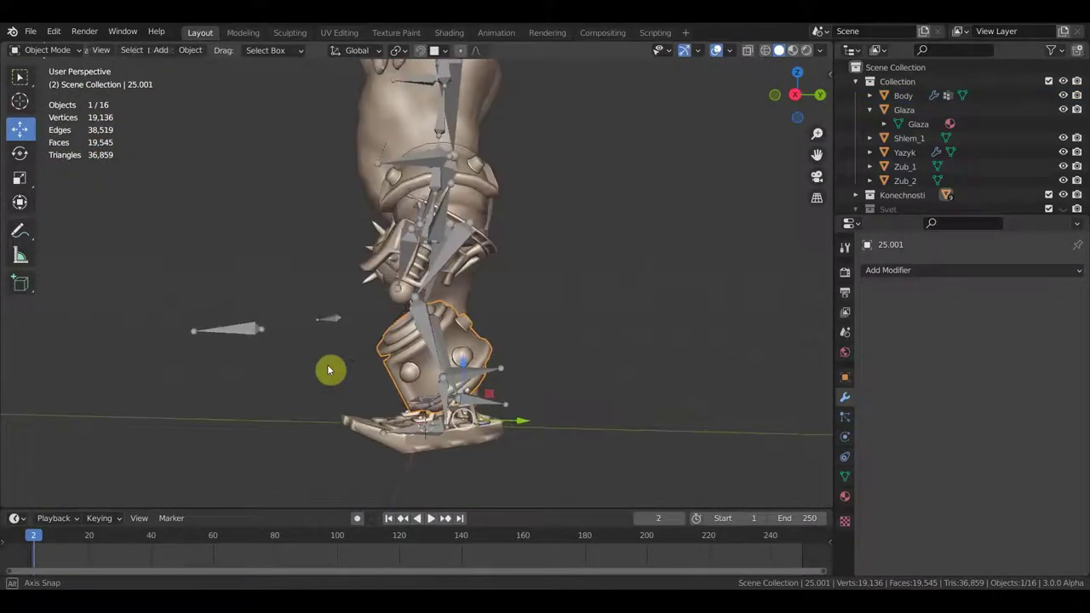
click(191, 51)
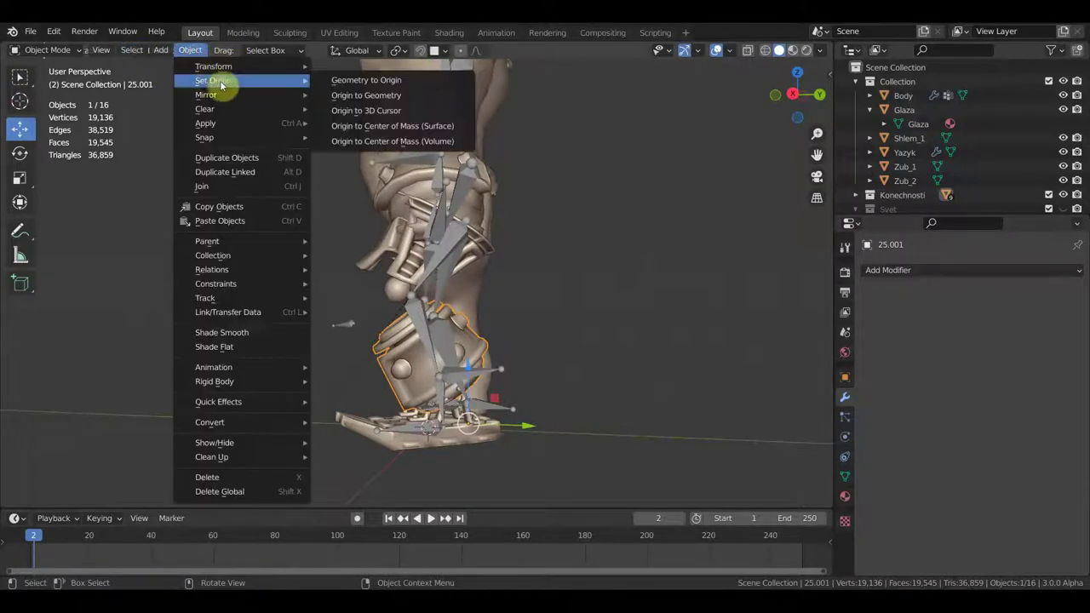
click(372, 92)
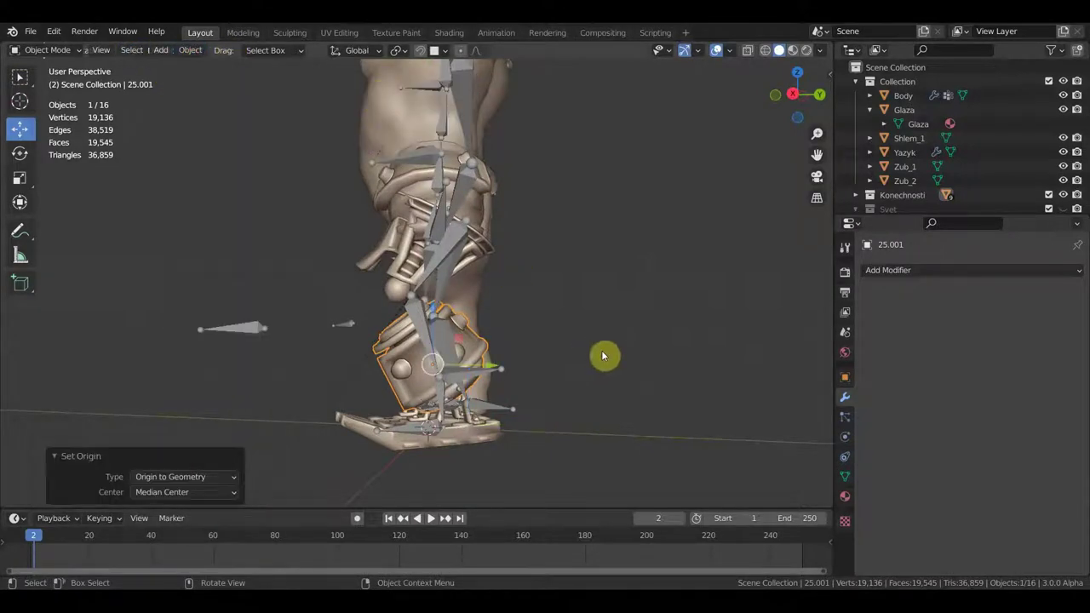
Step: Tilt 25.001 by 11.8° and shift it about -0.007 m X, -0.0067 m Z along the leg
key(r)
click(634, 424)
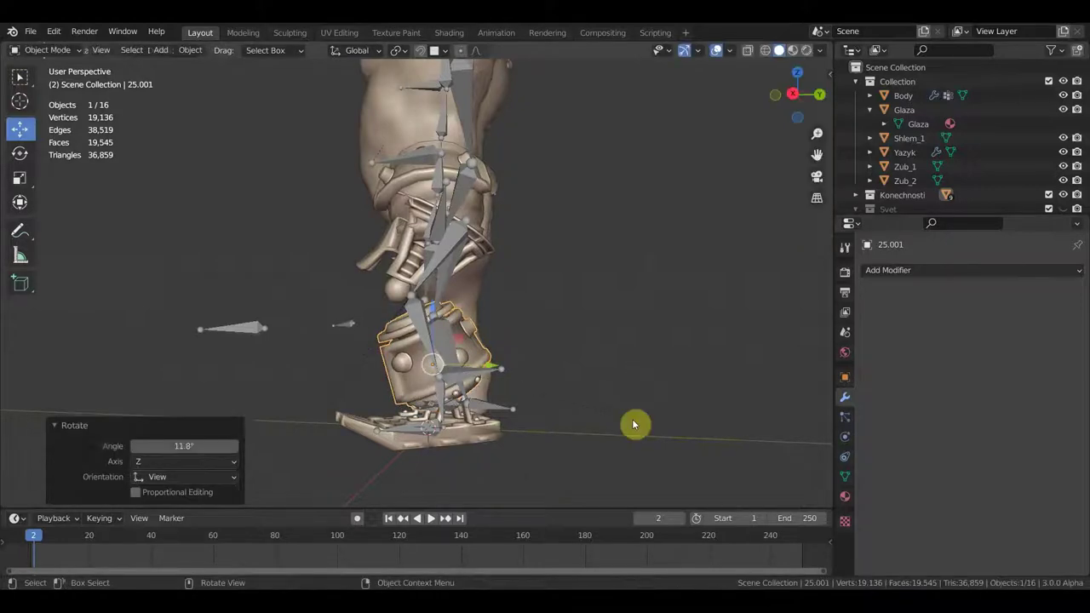
key(g)
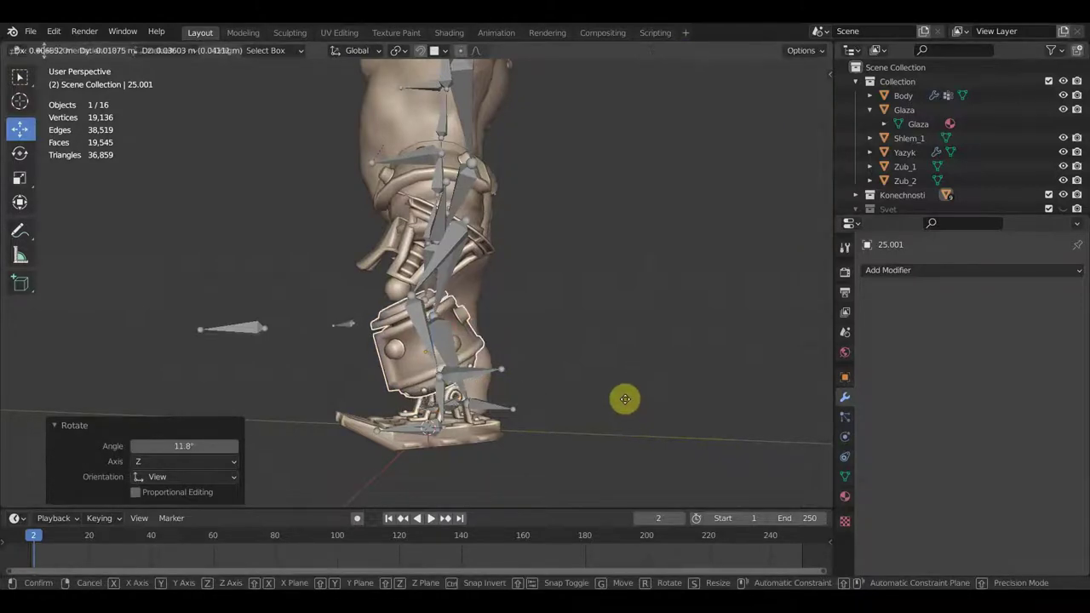
click(626, 397)
mouse_move(625, 397)
middle_down()
mouse_move(650, 414)
mouse_move(815, 406)
mouse_move(17, 406)
mouse_move(494, 373)
mouse_move(516, 388)
mouse_move(478, 397)
mouse_move(406, 377)
mouse_move(358, 394)
middle_up()
scroll(506, 395, up, 3)
drag(524, 386, 528, 390)
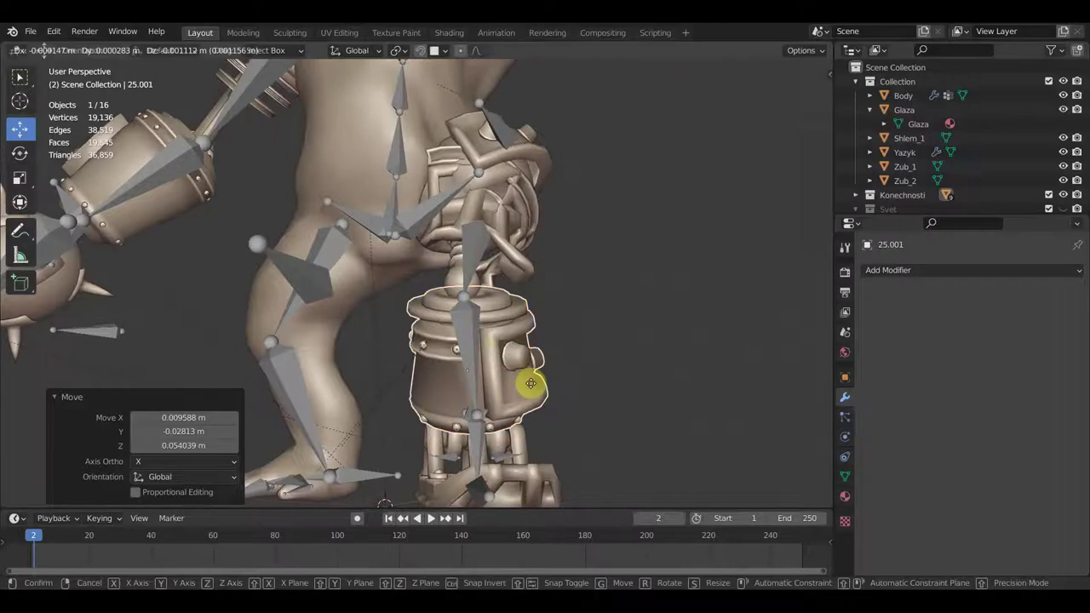
Step: Select the knee pieces 23.001 and 23.002
mouse_move(528, 390)
middle_down()
mouse_move(478, 384)
mouse_move(401, 401)
mouse_move(392, 268)
middle_up()
click(404, 260)
click(410, 260)
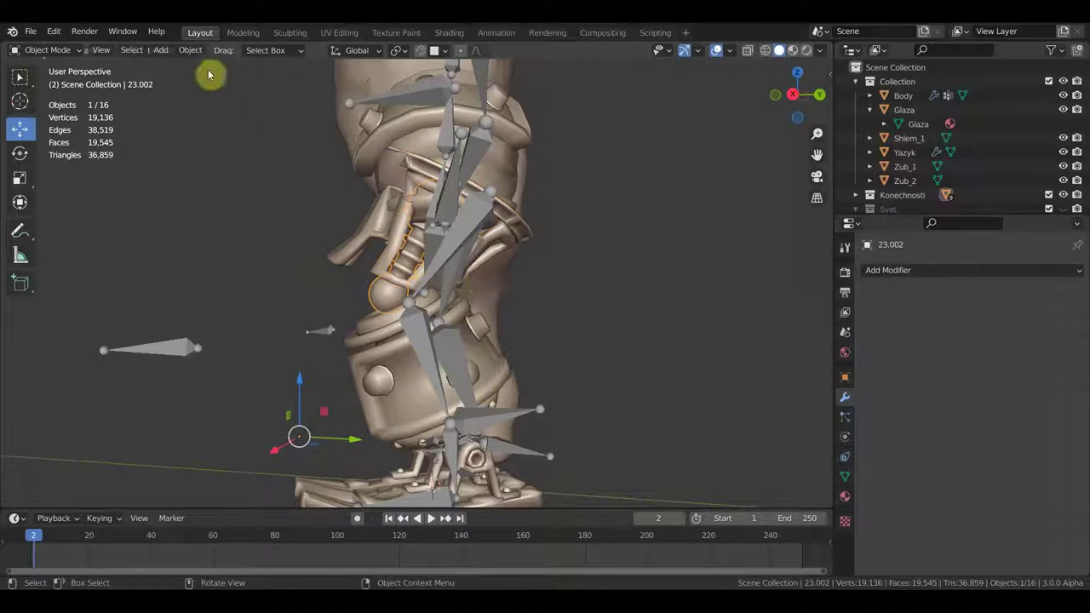
Step: Recentre 23.002's origin on its geometry, then slightly rotate and move it
click(189, 49)
mouse_move(213, 80)
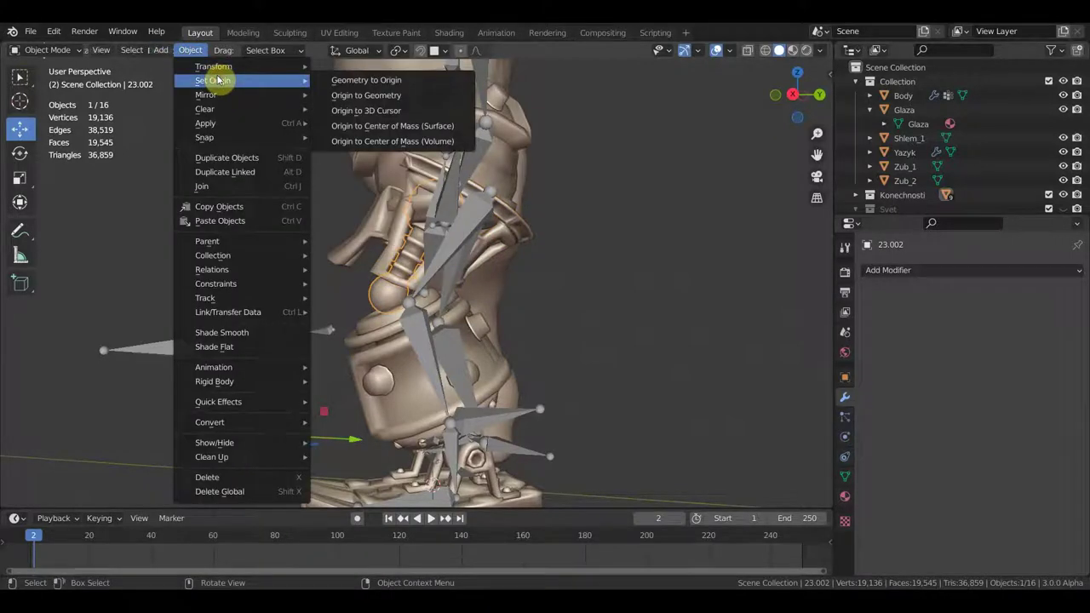
click(366, 96)
key(r)
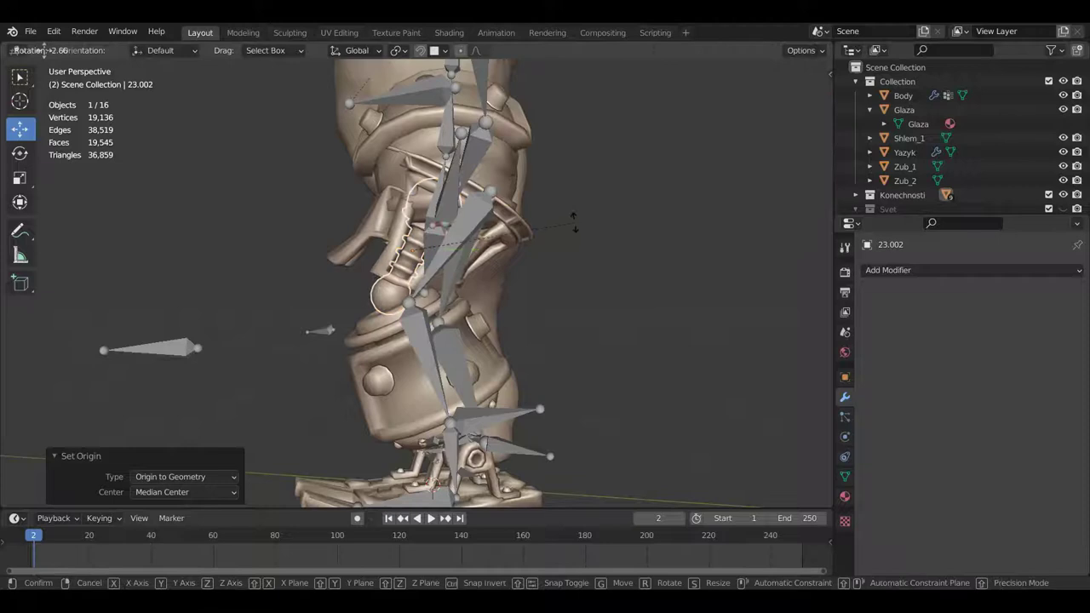
click(574, 213)
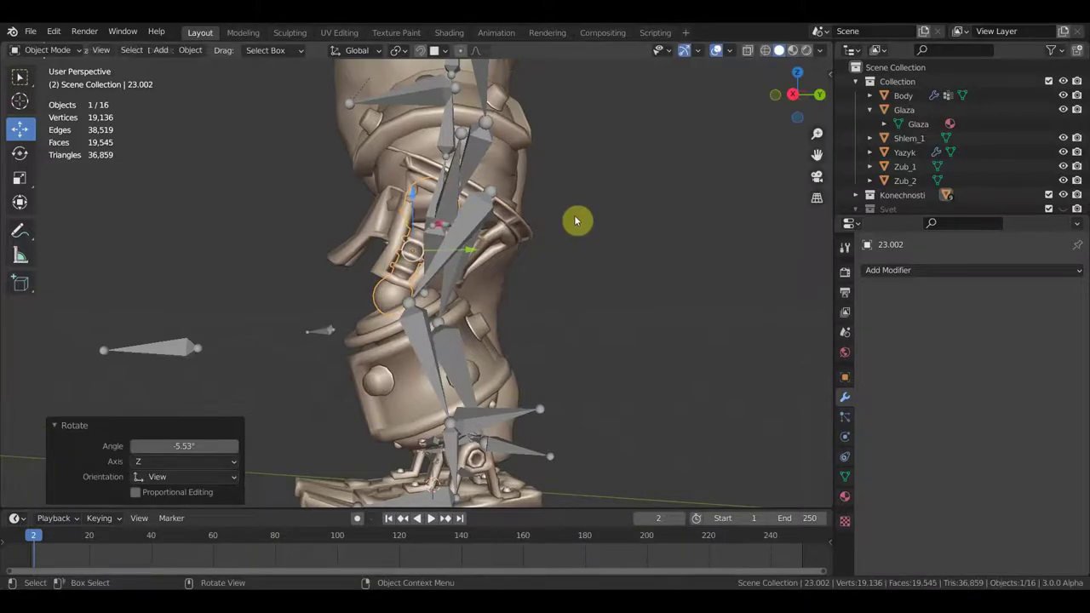
key(g)
click(574, 222)
mouse_move(577, 224)
middle_down()
mouse_move(555, 261)
mouse_move(633, 280)
mouse_move(684, 267)
mouse_move(721, 282)
mouse_move(583, 278)
middle_up()
Step: In Right Ortho, re-origin 23.001, tilt it -20.4° and shift it -0.0085 m Y, 0.0012 m Z
click(530, 238)
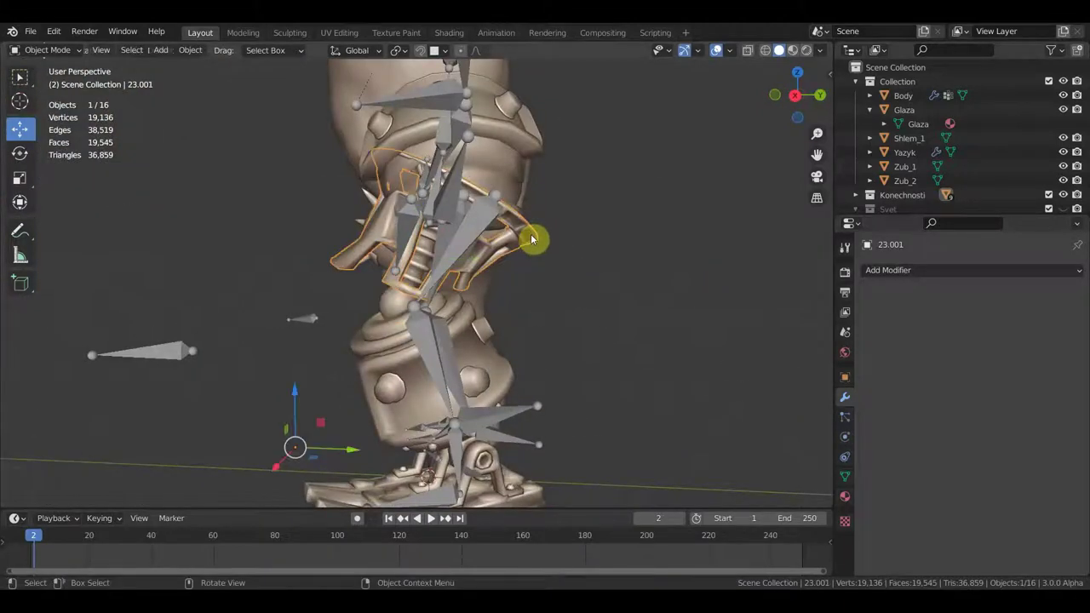
key(KP_3)
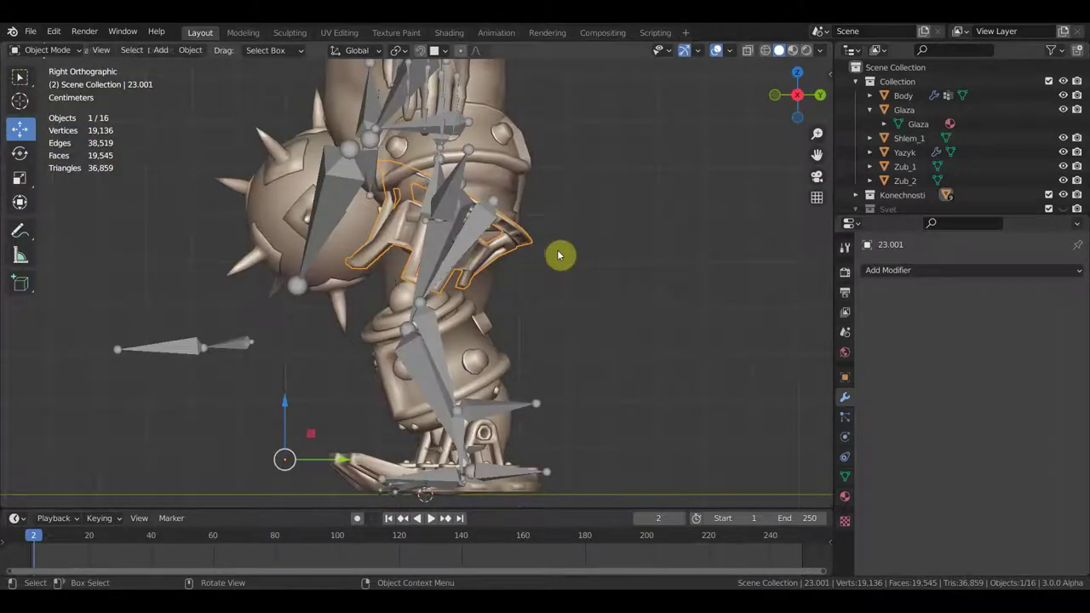
key(r)
click(573, 241)
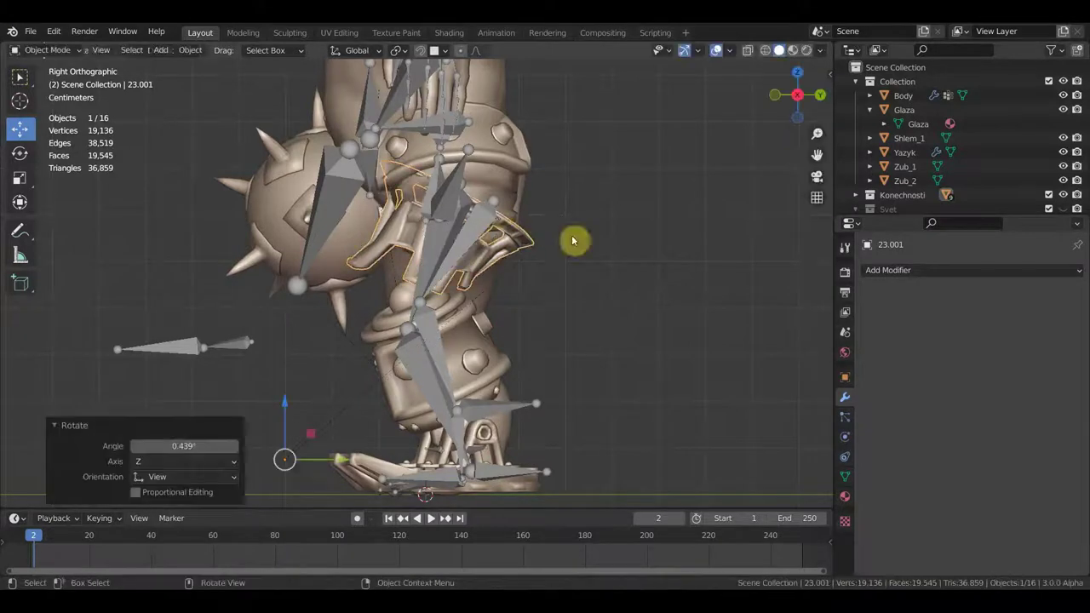
click(189, 49)
mouse_move(213, 81)
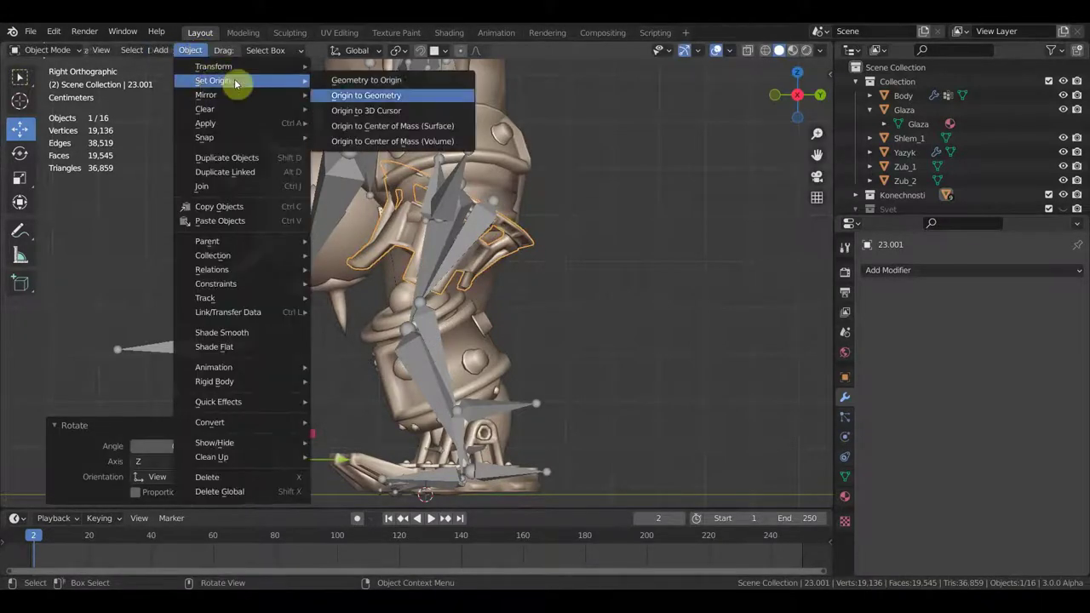
click(388, 97)
key(r)
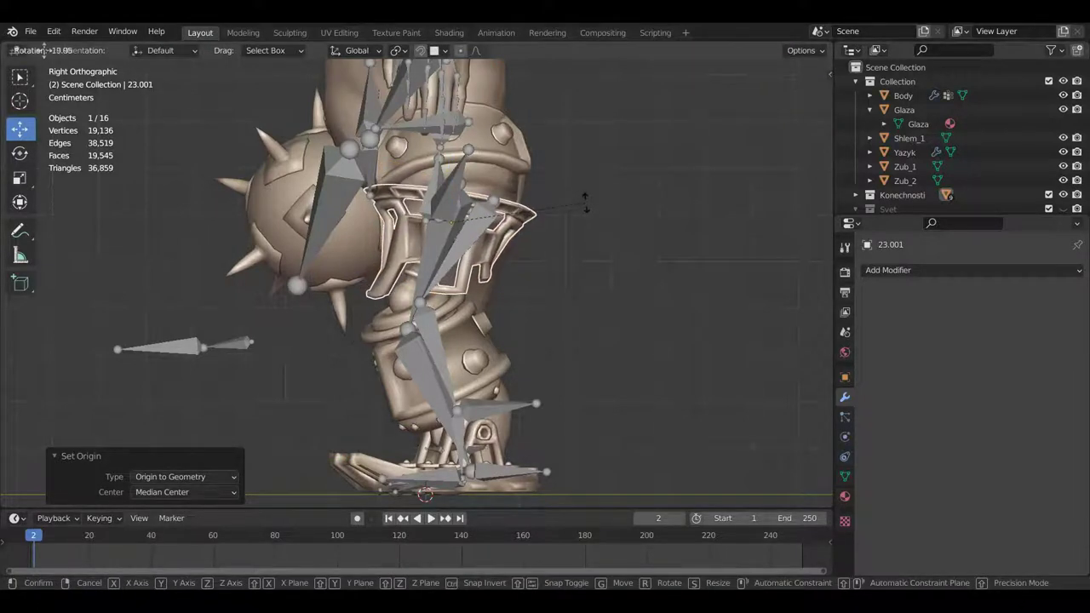
click(586, 204)
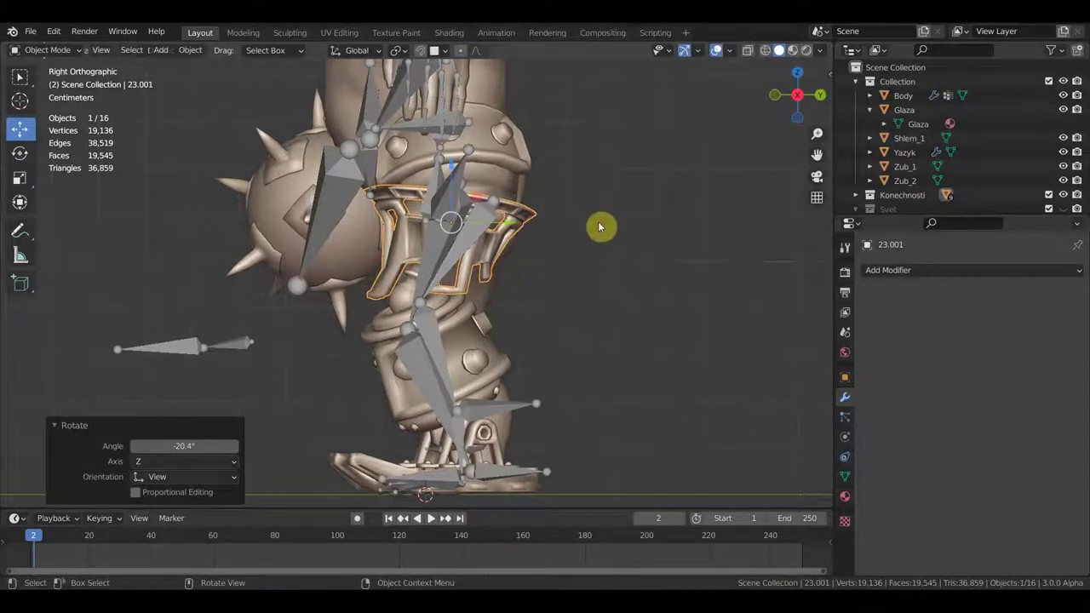
key(g)
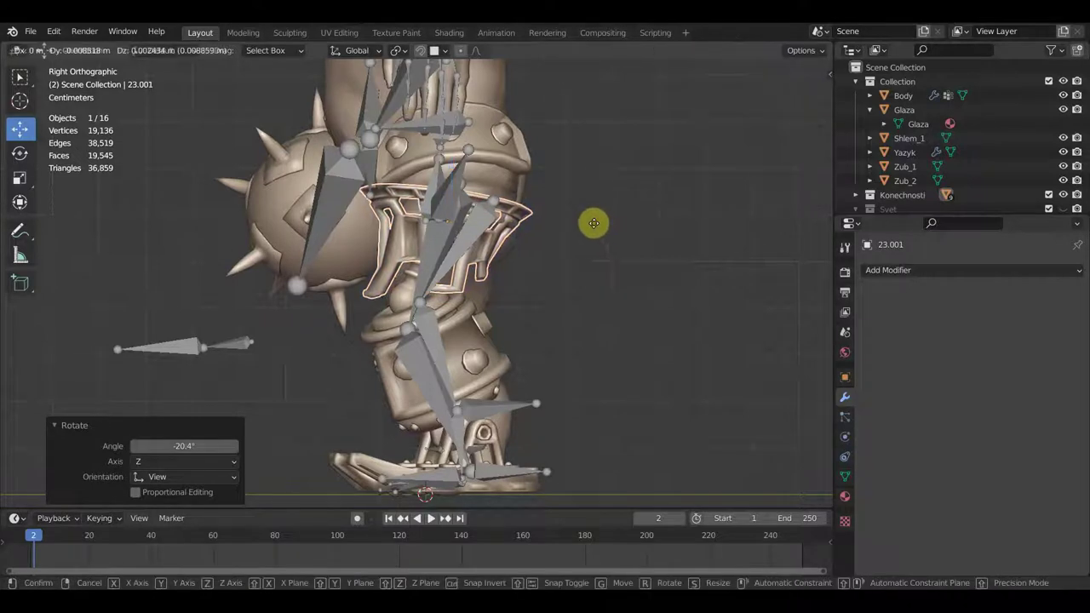
click(593, 225)
mouse_move(593, 227)
middle_down()
mouse_move(467, 270)
mouse_move(427, 265)
mouse_move(418, 333)
mouse_move(618, 292)
mouse_move(684, 270)
mouse_move(696, 250)
mouse_move(682, 247)
middle_up()
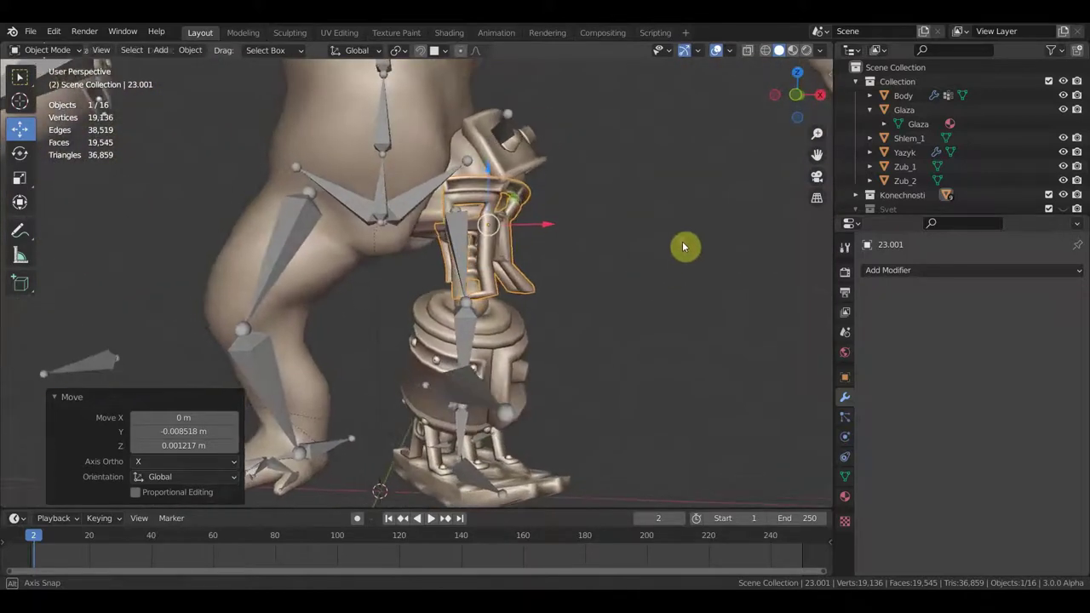
Step: Frame the leg in Front Ortho and select the inner joint piece 23.002
key(KP_1)
scroll(630, 249, down, 2)
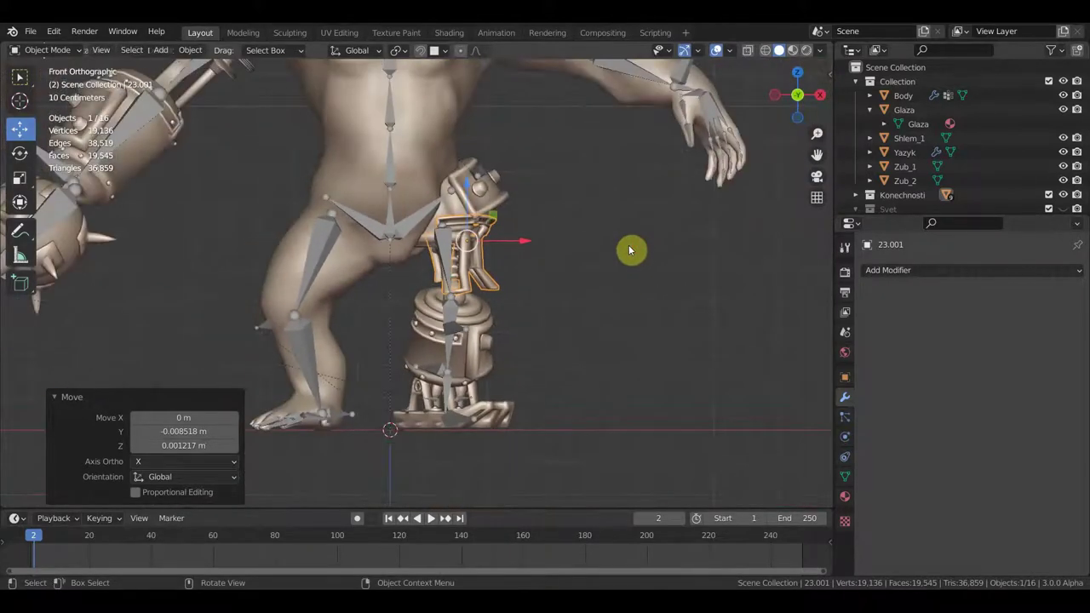
mouse_move(509, 259)
middle_down()
mouse_move(518, 263)
mouse_move(519, 246)
mouse_move(507, 253)
middle_up()
scroll(506, 254, up, 2)
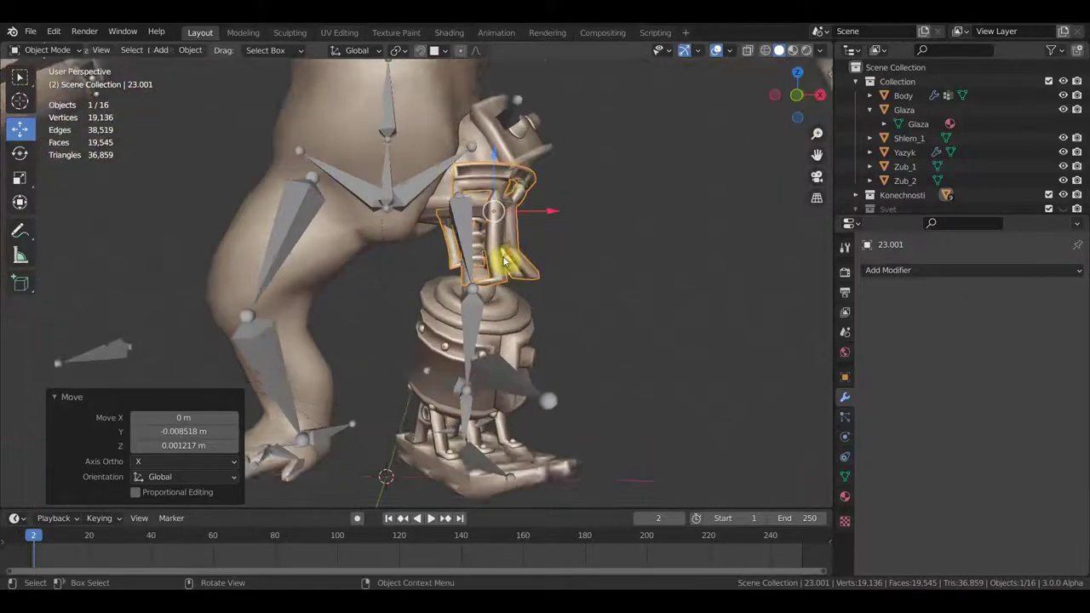
scroll(501, 261, up, 1)
mouse_move(496, 270)
middle_down()
mouse_move(565, 270)
mouse_move(499, 275)
middle_up()
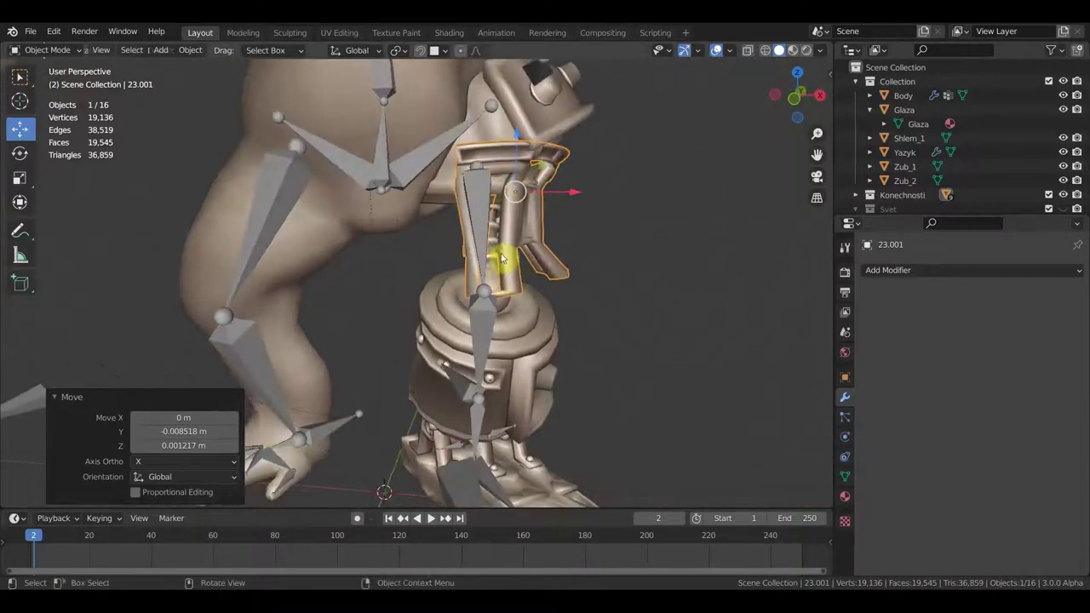
click(490, 249)
click(493, 249)
mouse_move(494, 247)
middle_down()
mouse_move(584, 255)
mouse_move(565, 265)
middle_up()
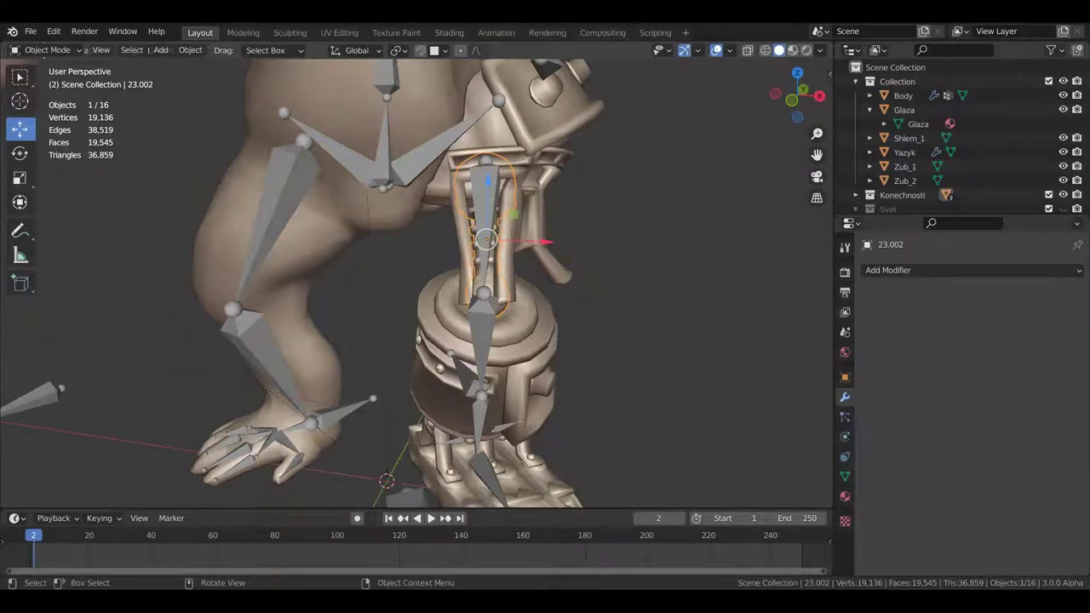
Step: Rotate 23.002 by -1.05° and shift it -0.0075 m X, -0.0022 m Y, -0.0009 m Z
key(r)
click(622, 251)
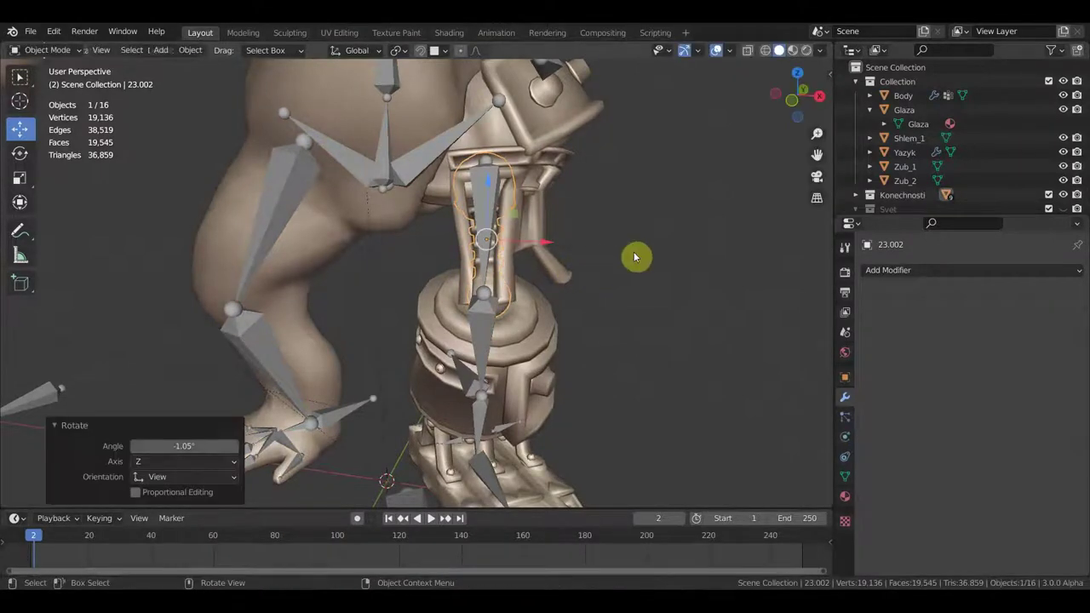
key(g)
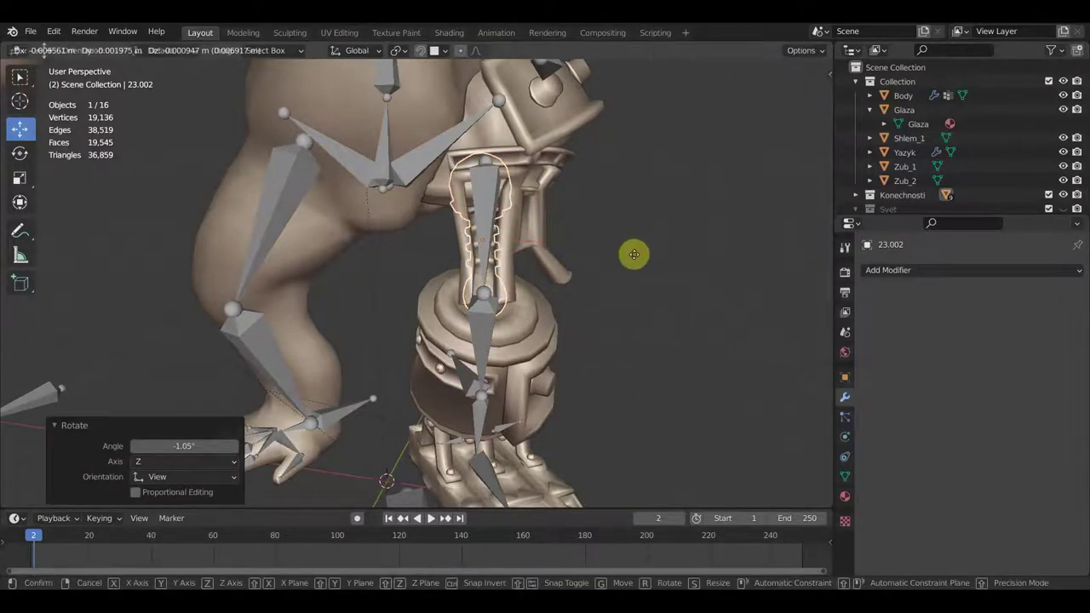
click(632, 255)
key(KP_1)
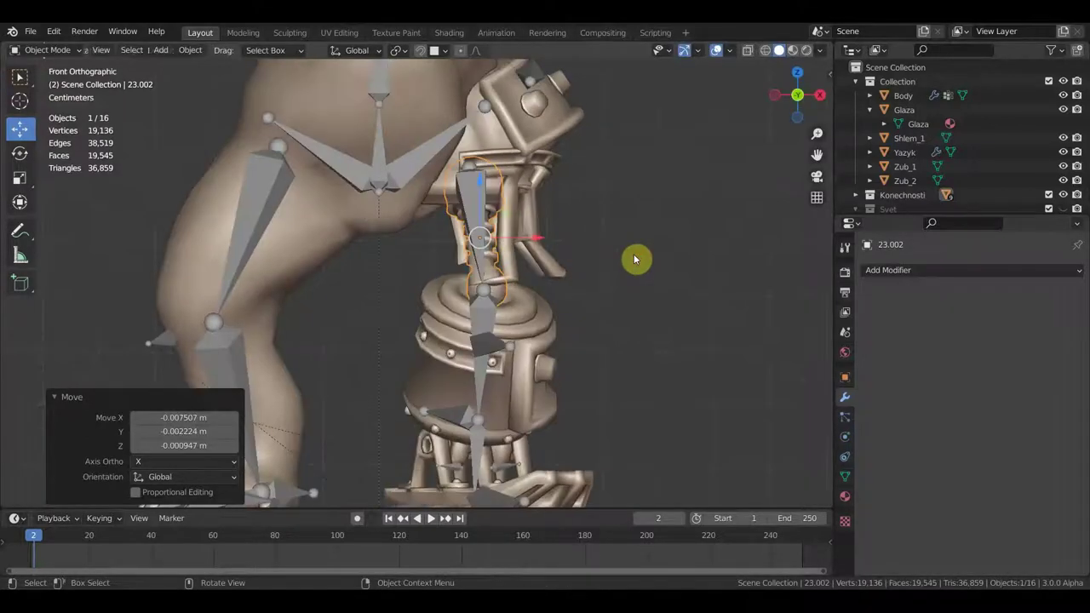
scroll(634, 260, down, 2)
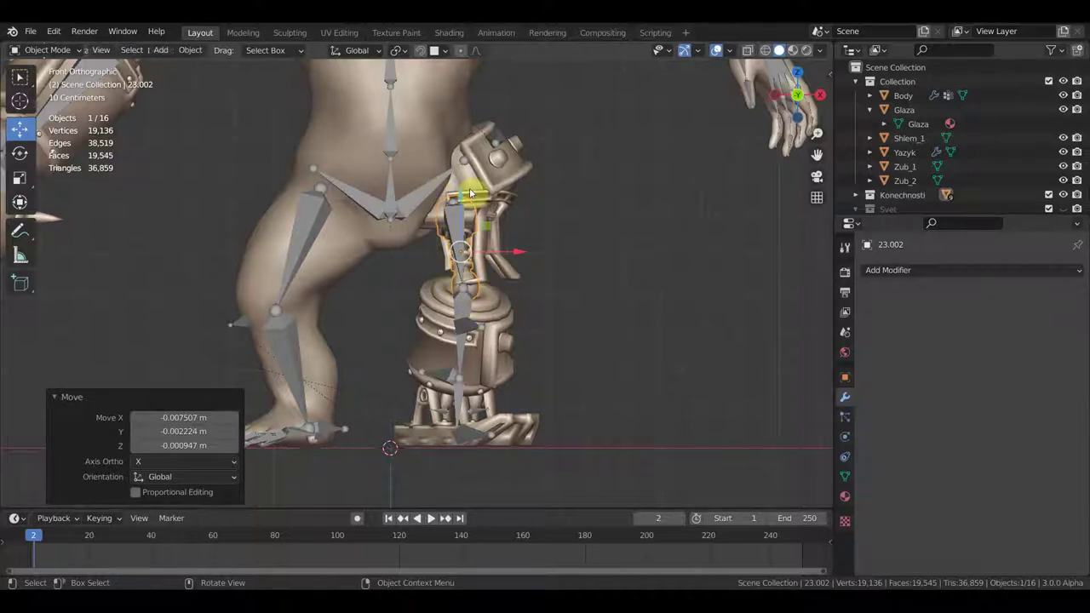
click(506, 324)
Step: Parent barrel piece 25.001 to its bone in Pose Mode using Ctrl+P > Bone
shift+click(463, 310)
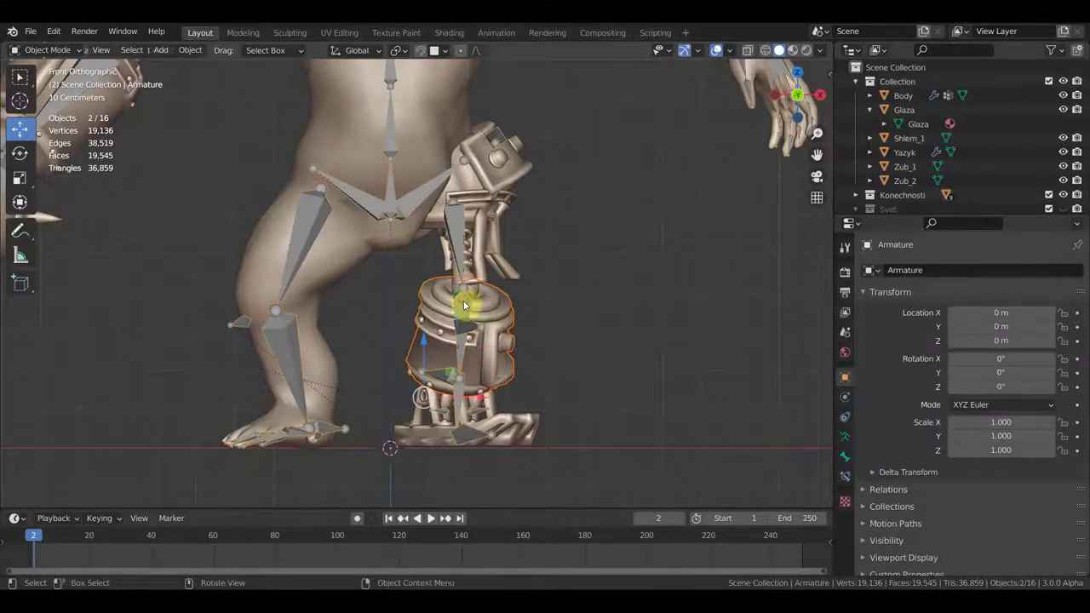
click(47, 51)
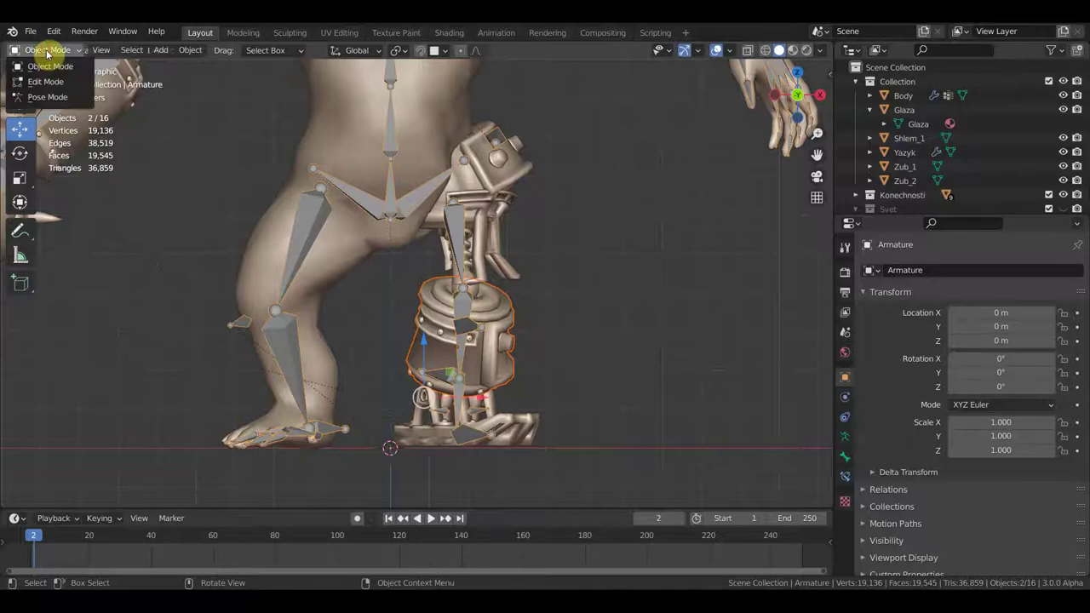
click(49, 97)
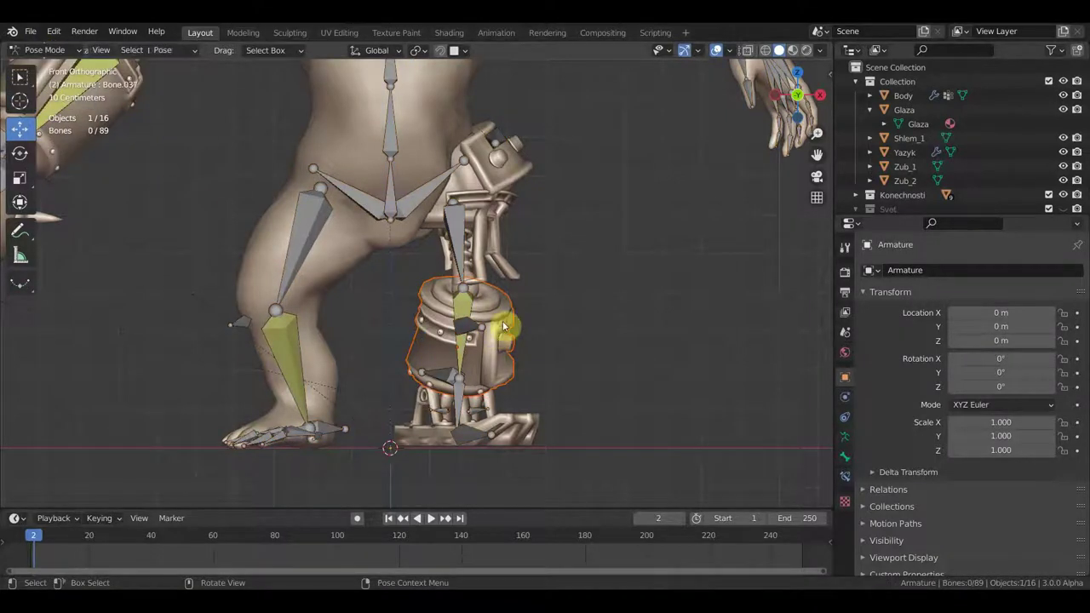
click(467, 305)
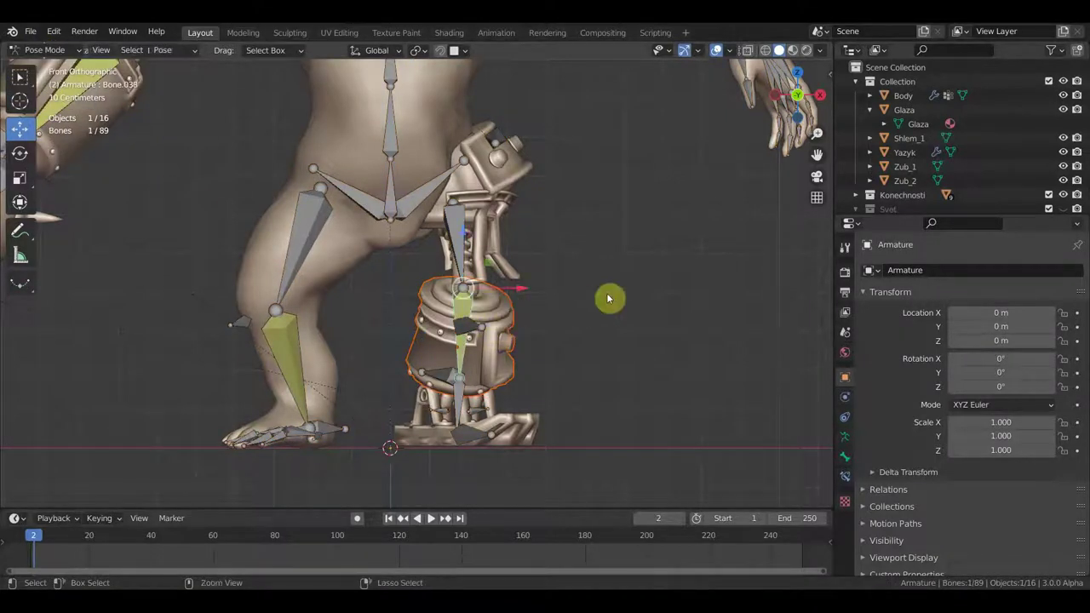
key(ctrl+p)
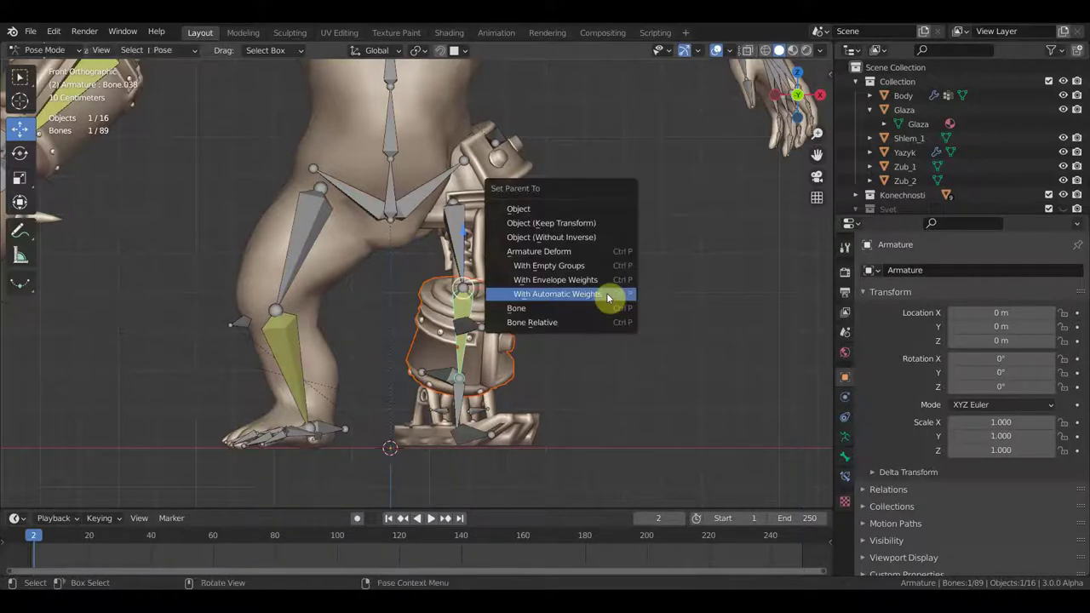
click(584, 308)
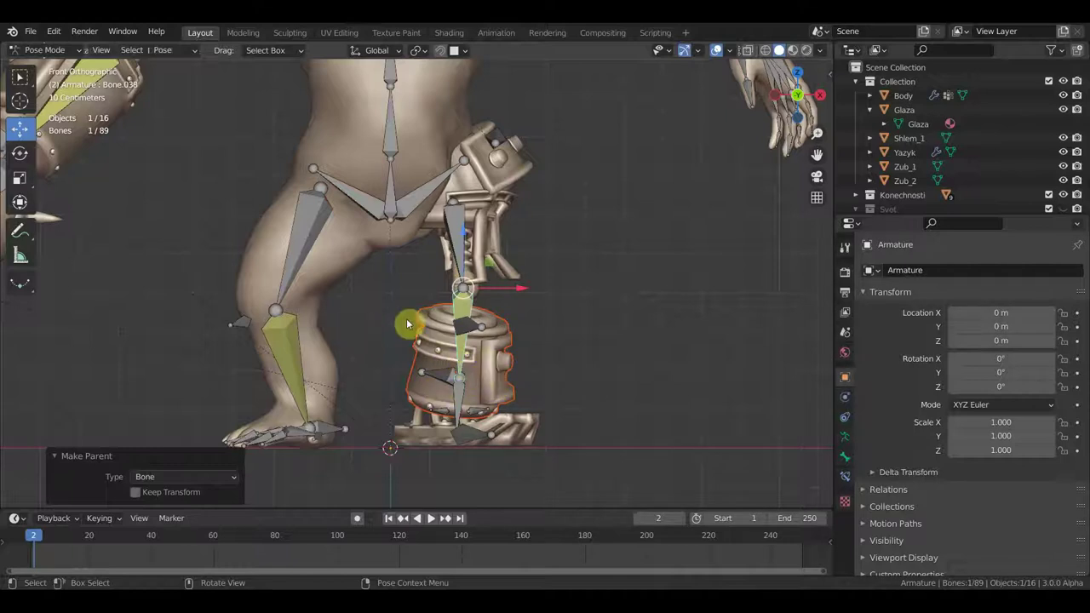
click(51, 51)
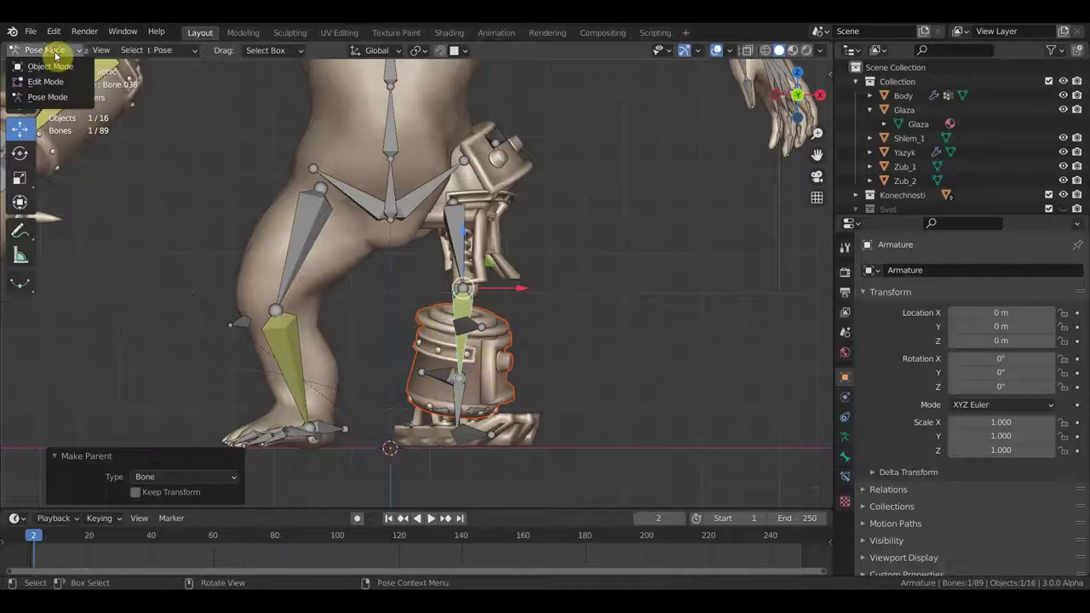
click(54, 68)
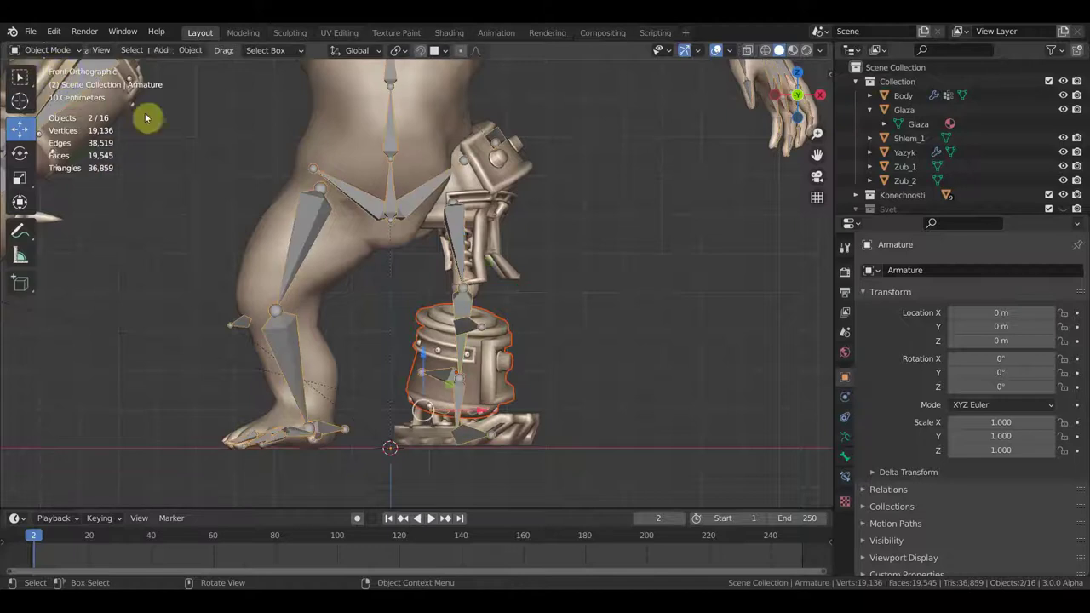
click(490, 350)
Step: Raise barrel piece 25.001 by 0.042 m, then shift it slightly in X and Y
key(g)
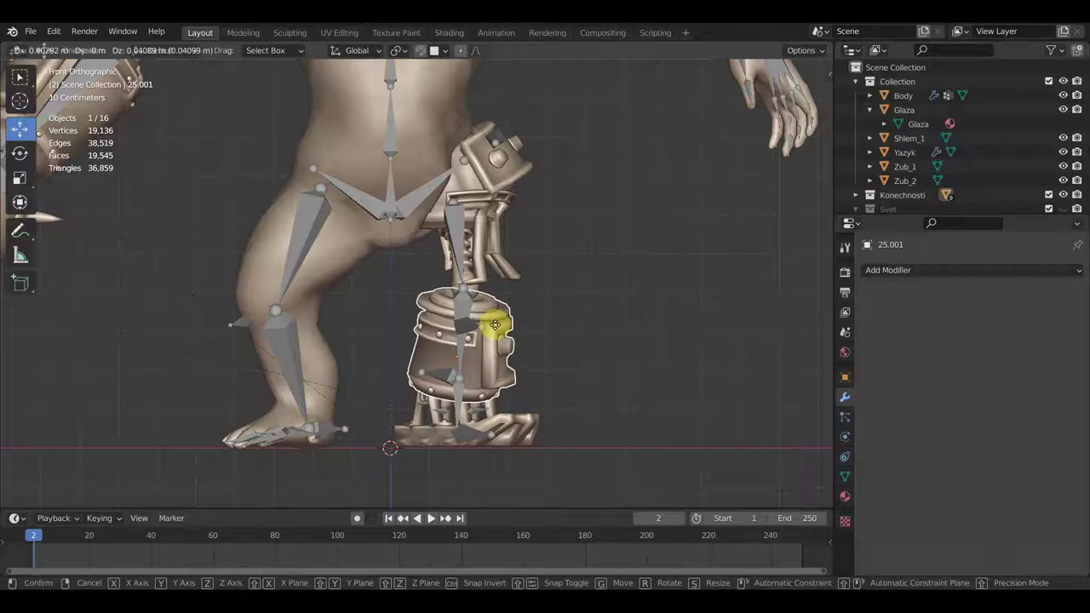
click(495, 327)
mouse_move(536, 358)
middle_down()
mouse_move(449, 370)
mouse_move(576, 367)
mouse_move(550, 366)
middle_up()
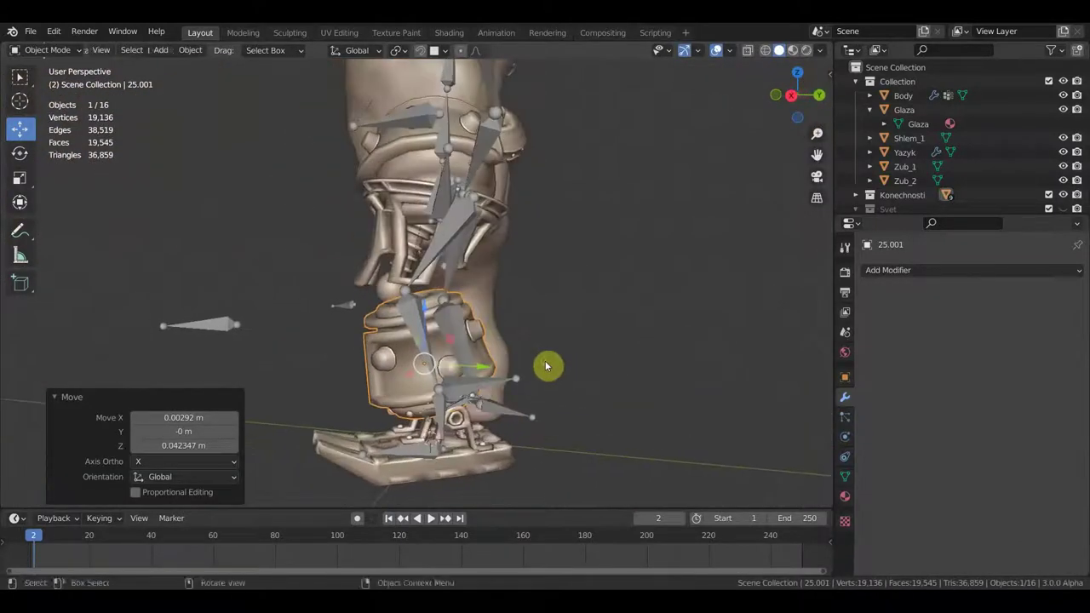
key(g)
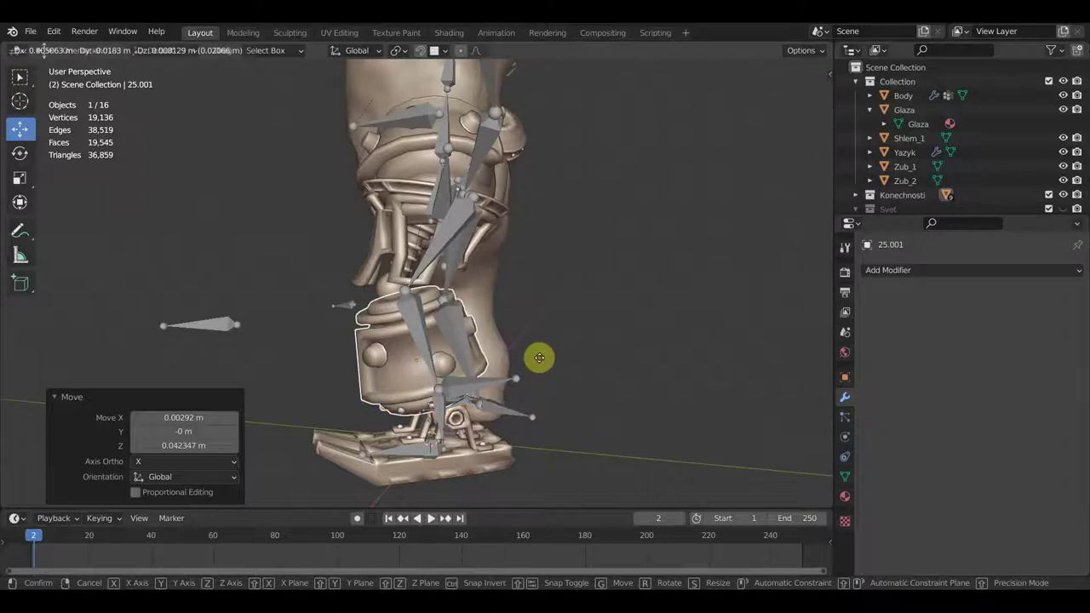
click(540, 361)
Step: Check the leg in front orthographic view and select the mechanical piece above the barrel
mouse_move(540, 361)
middle_down()
mouse_move(554, 377)
mouse_move(698, 377)
mouse_move(546, 383)
mouse_move(680, 377)
middle_up()
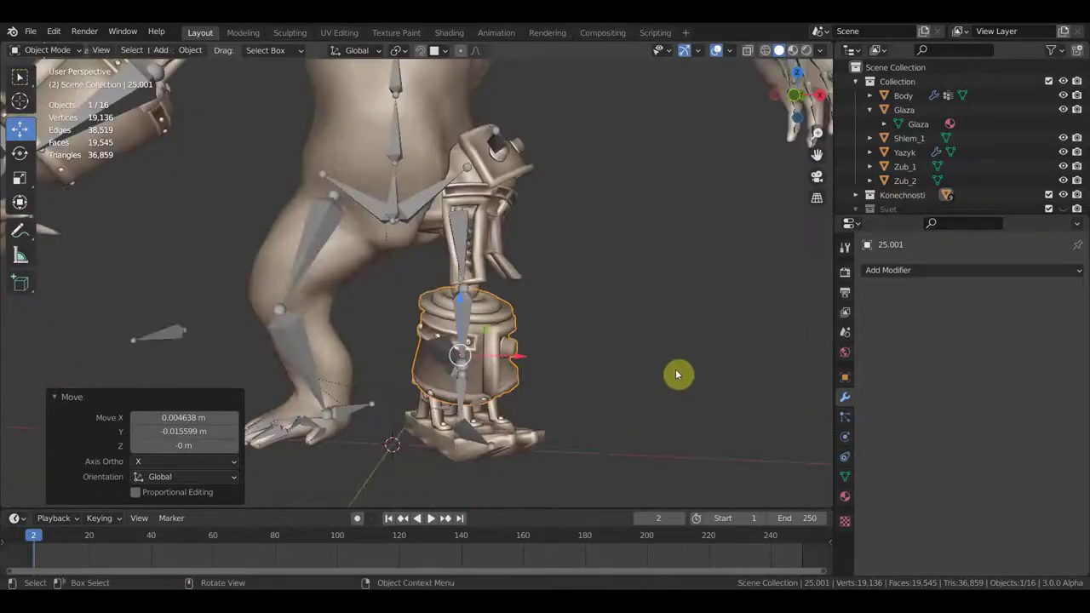
key(KP_1)
scroll(435, 272, up, 2)
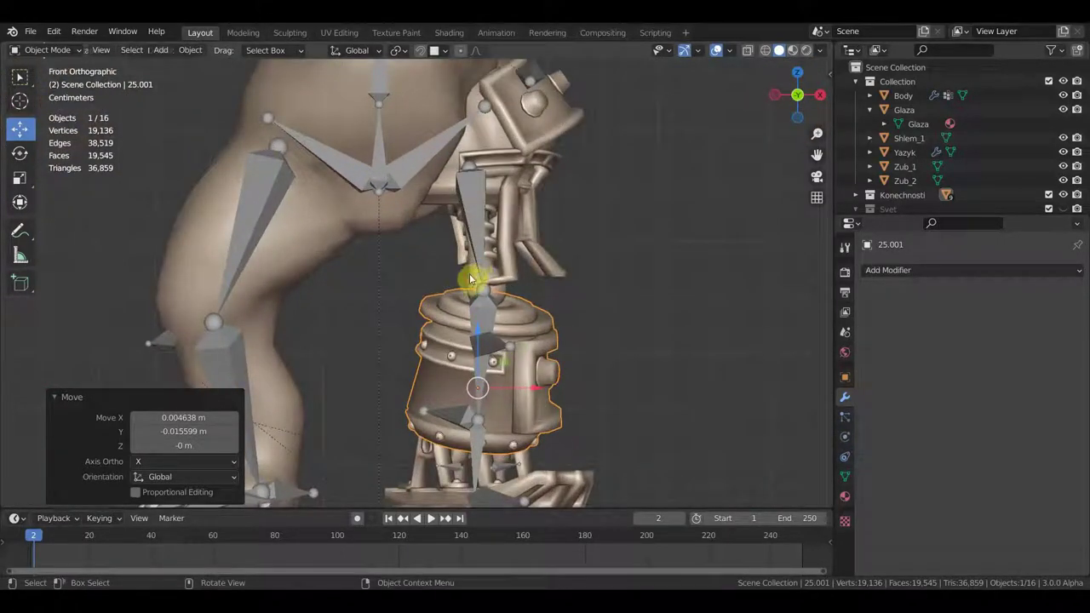
click(469, 282)
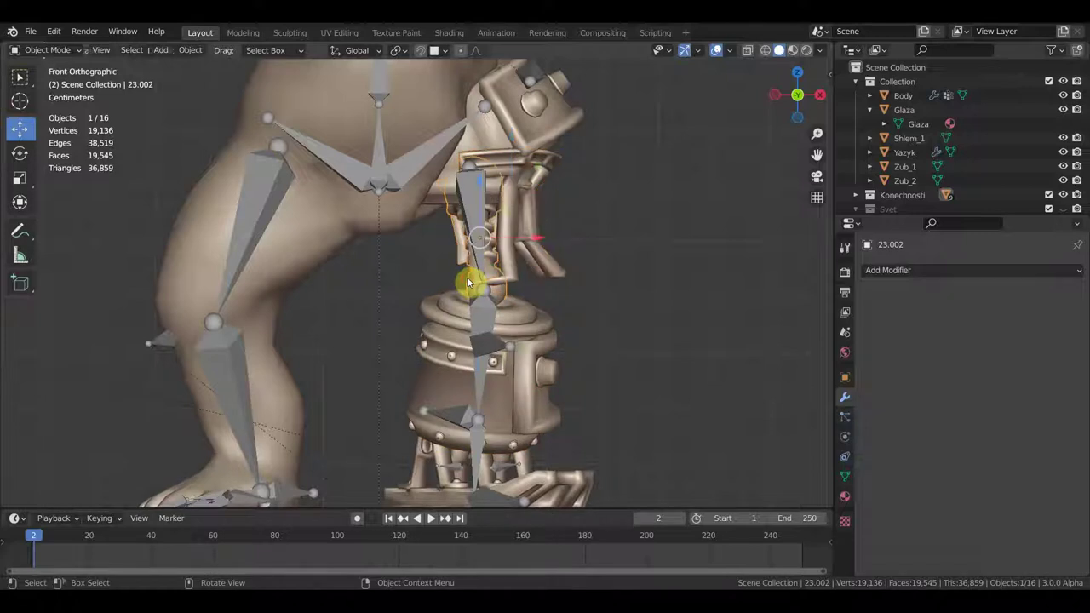
Step: Parent the mechanical cage piece to armature bone Bone.037, then return to Object Mode
shift+click(474, 205)
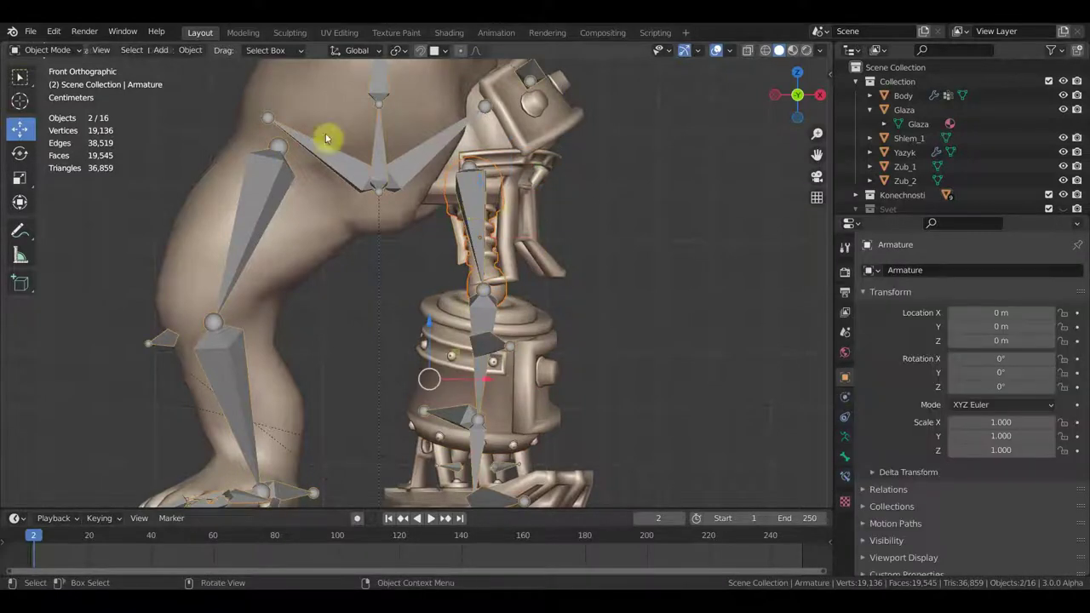
click(42, 50)
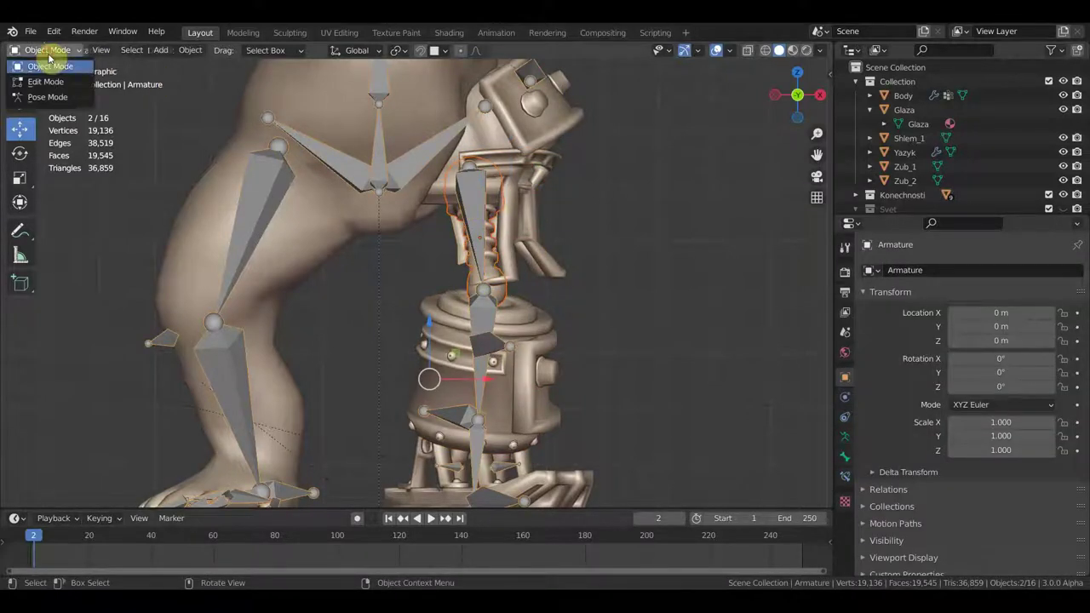
click(61, 100)
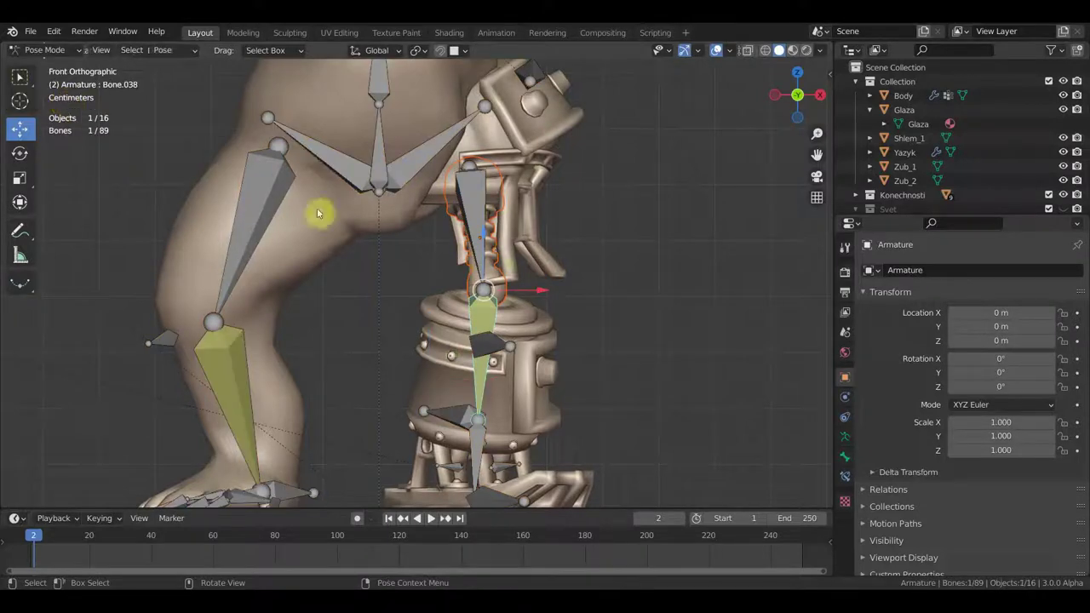
click(482, 228)
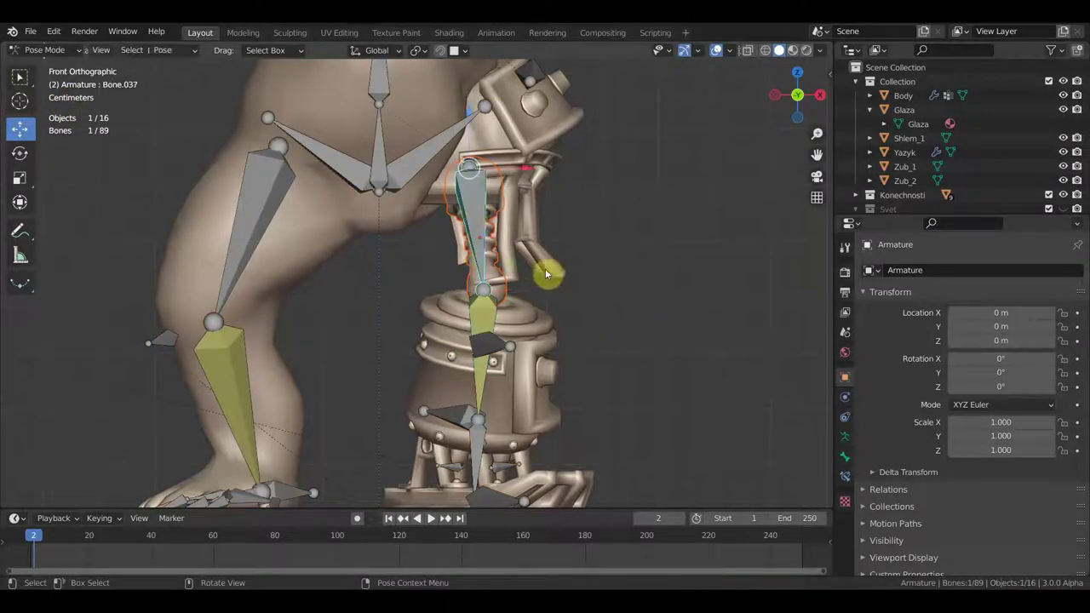
key(ctrl+p)
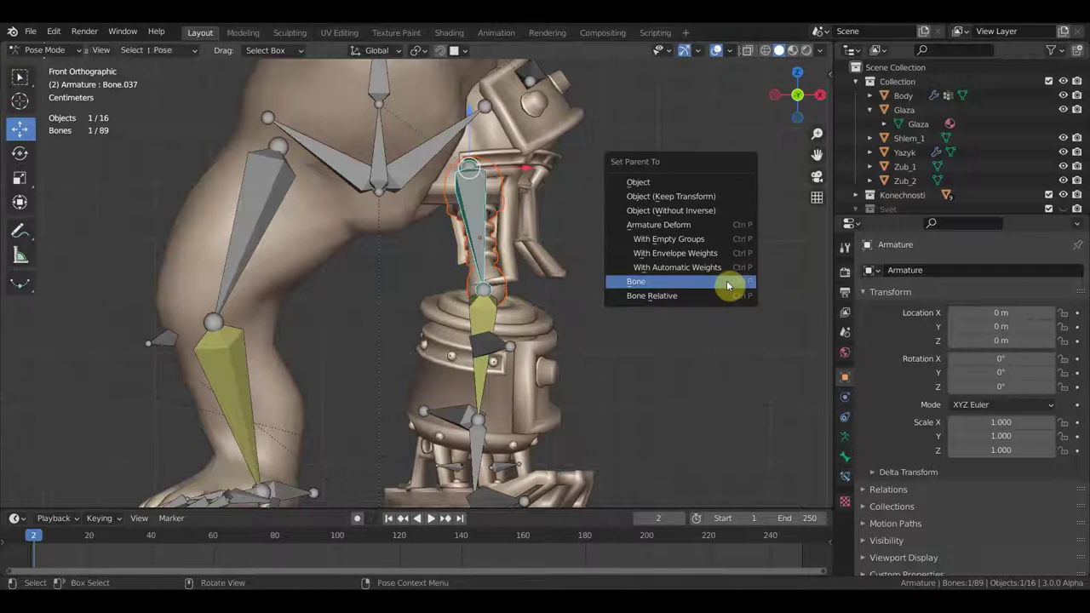
click(728, 285)
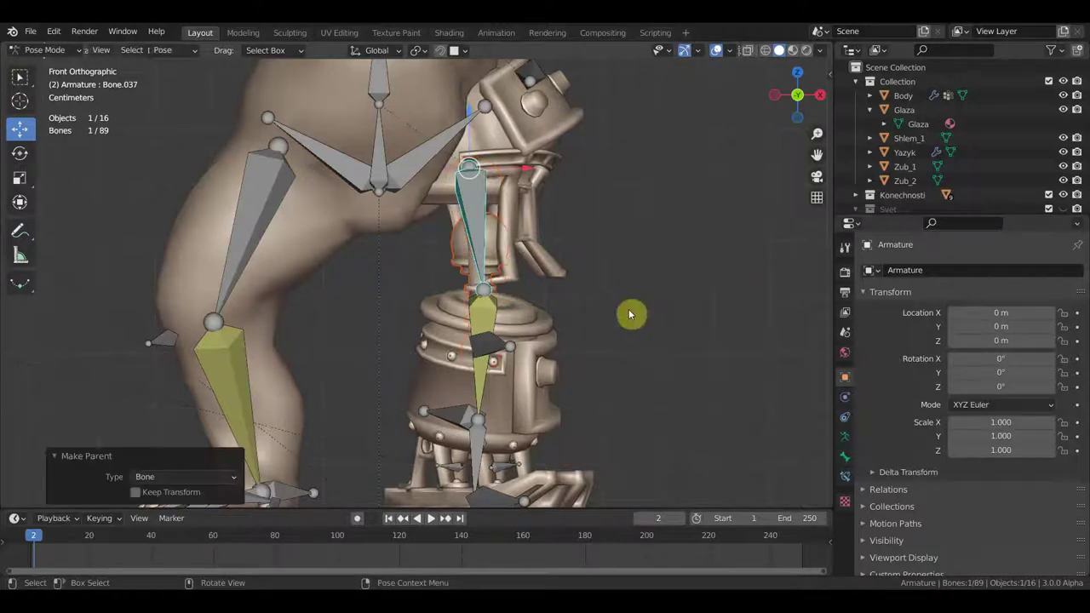
middle_drag(631, 315, 679, 312)
click(20, 51)
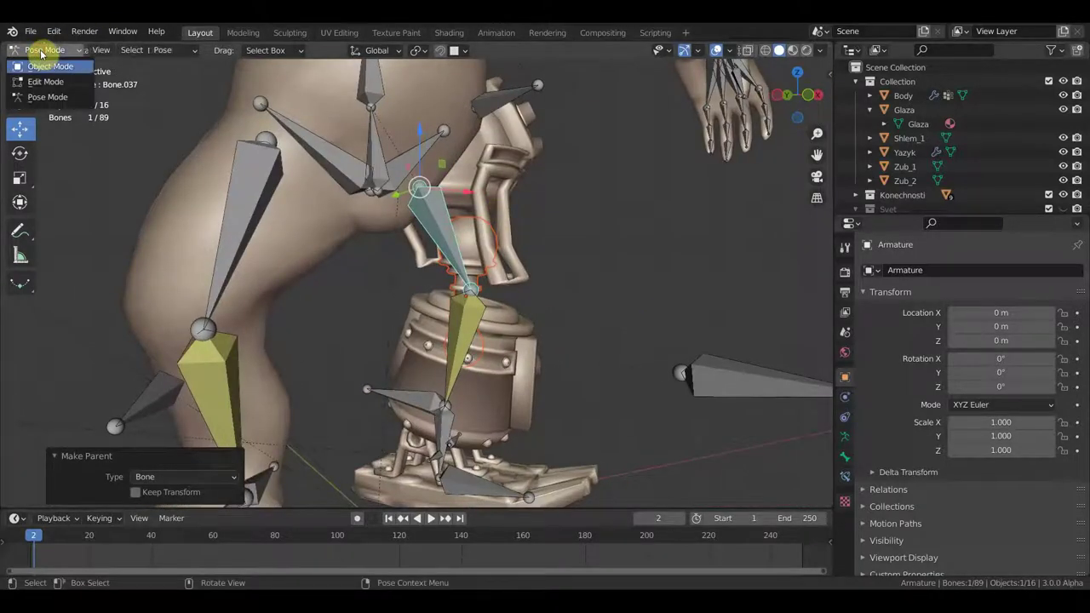
click(51, 70)
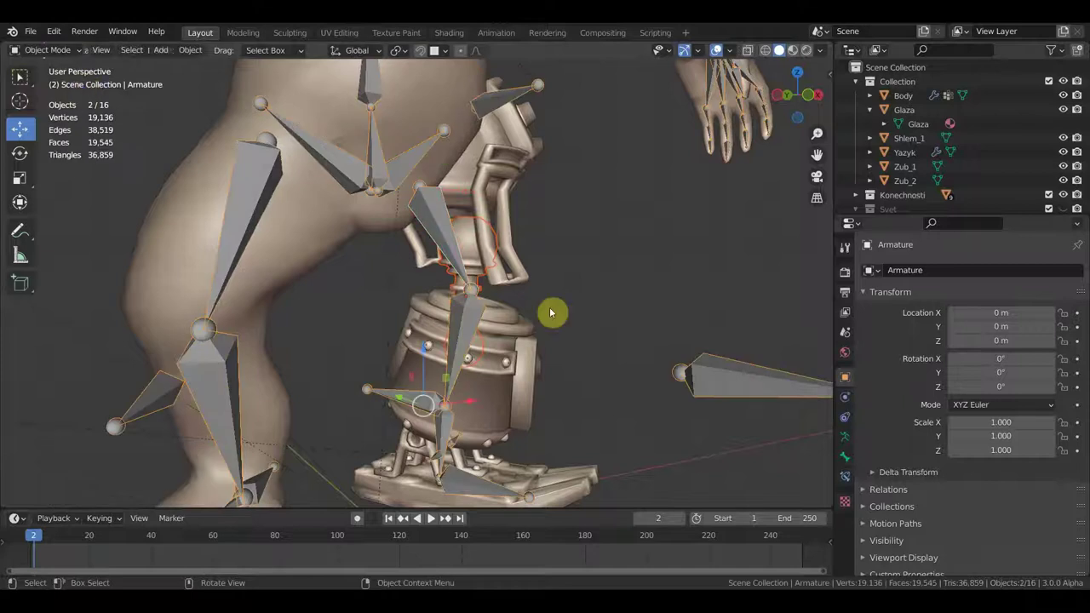
Step: Shift connector 23.002 toward its bone and inspect it from the side
click(471, 260)
key(g)
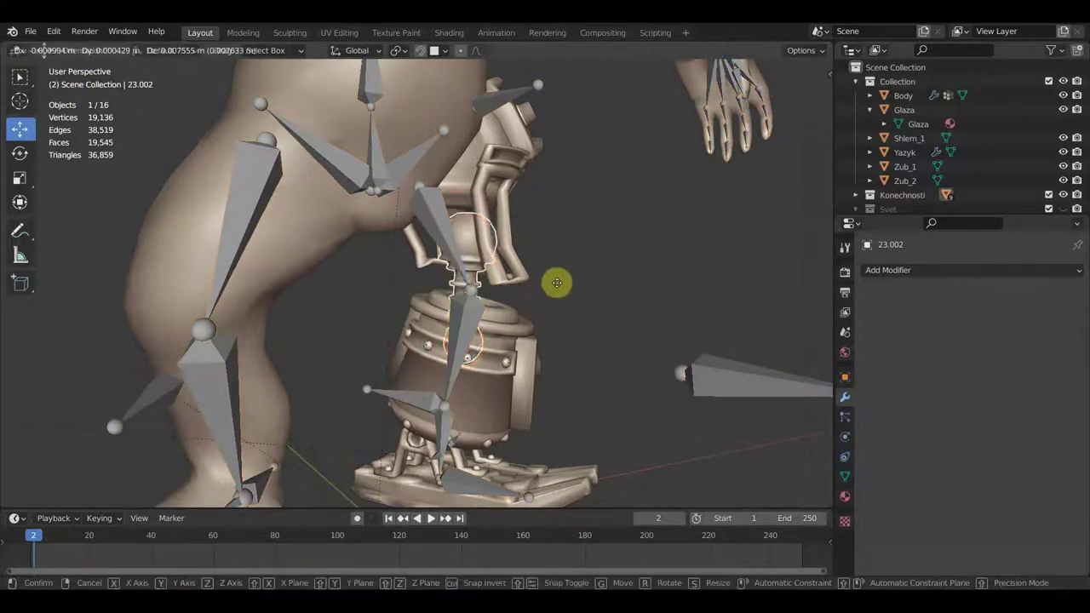
click(552, 254)
mouse_move(577, 273)
middle_down()
mouse_move(337, 283)
mouse_move(384, 292)
middle_up()
mouse_move(563, 302)
middle_down()
mouse_move(585, 316)
mouse_move(557, 317)
middle_up()
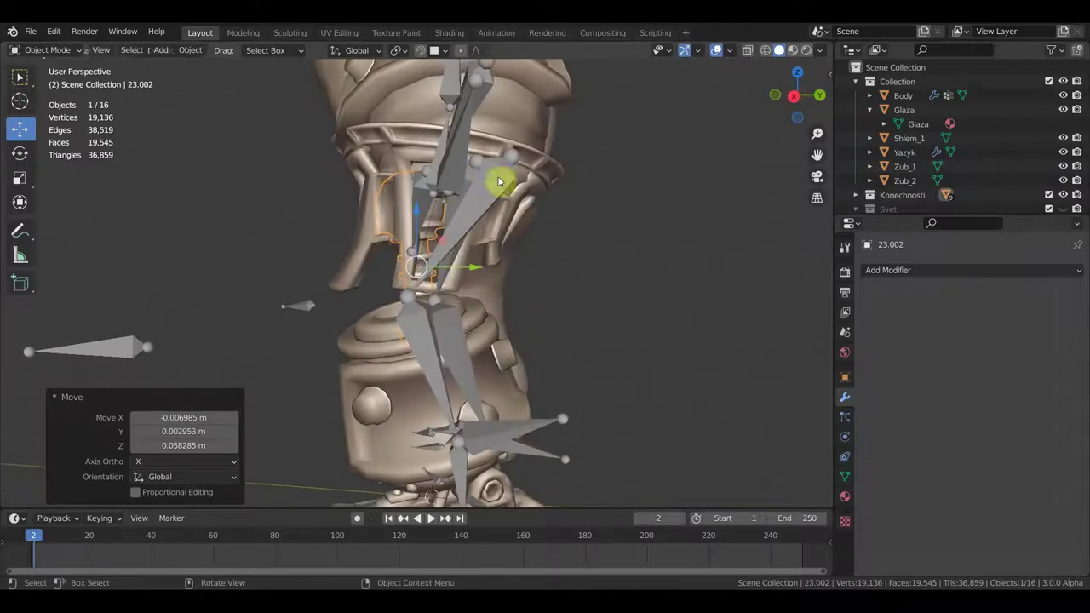
Step: Rotate connector 23.002 by 29.5° and adjust its position again
key(r)
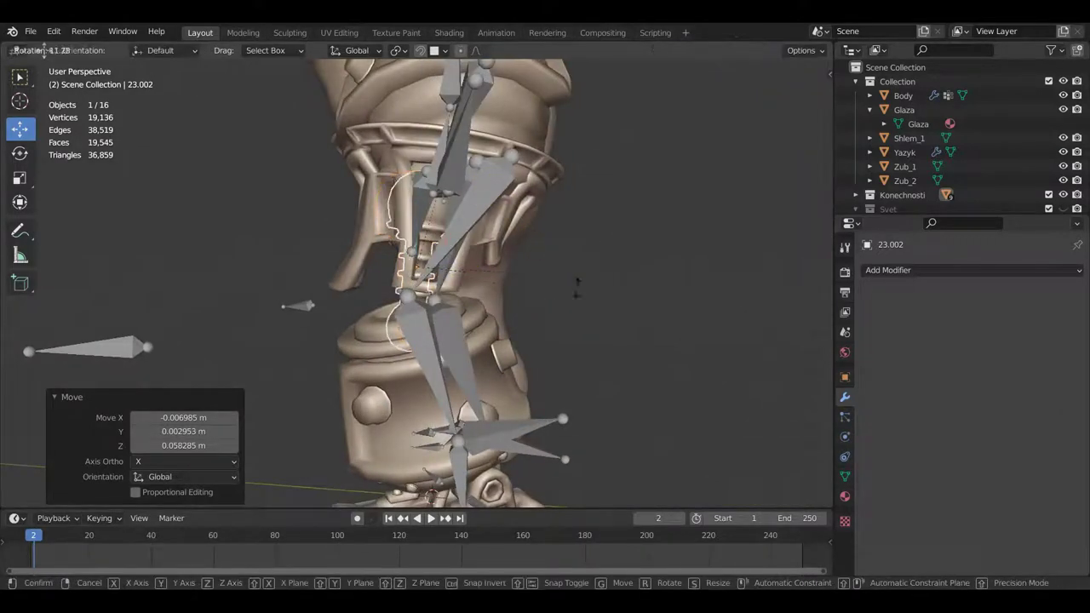
click(570, 338)
middle_drag(556, 343, 586, 332)
key(g)
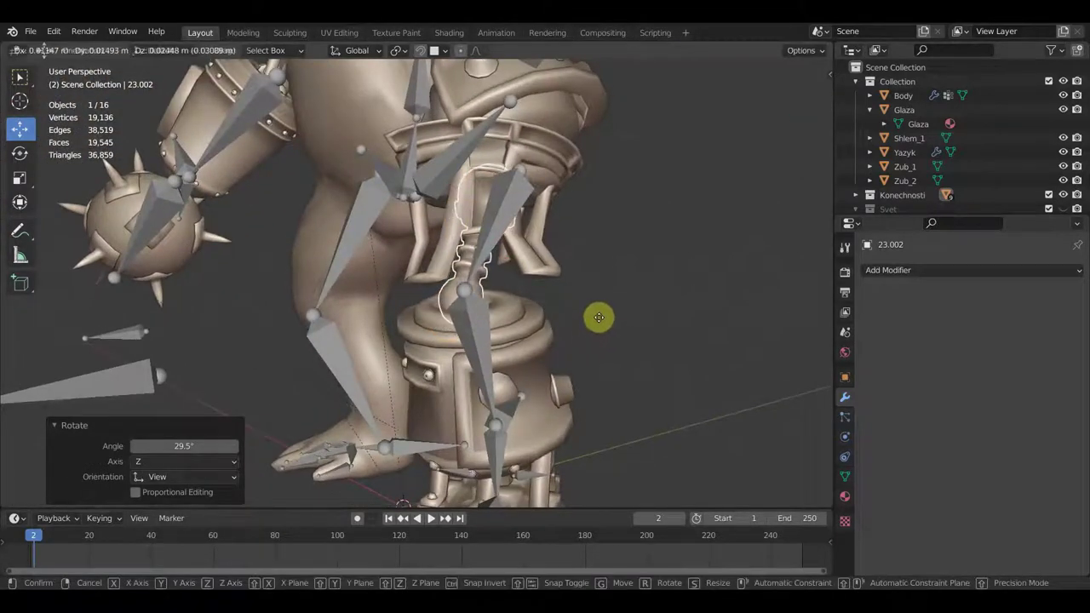
click(599, 318)
middle_drag(597, 324, 652, 332)
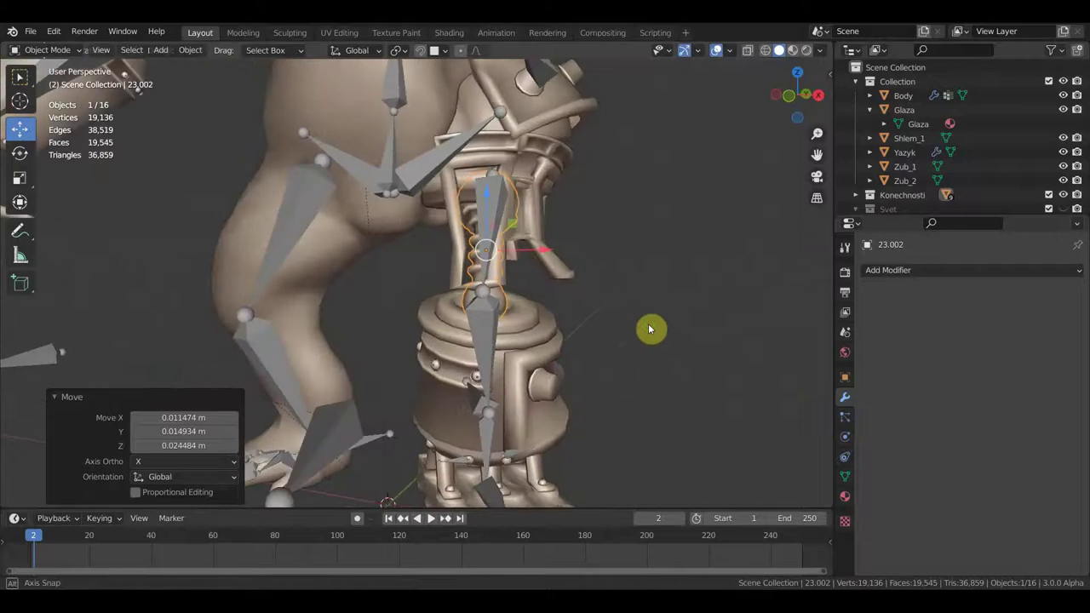
Step: Inspect the leg from lower angles, then put the armature into Pose Mode
click(565, 271)
scroll(563, 266, down, 4)
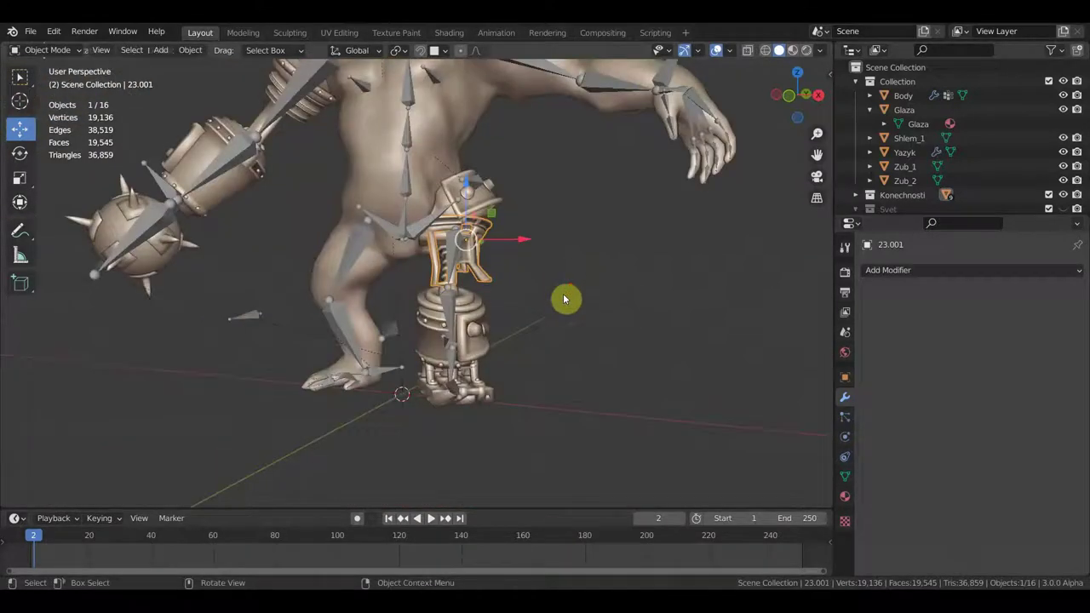
middle_drag(564, 299, 474, 386)
middle_drag(545, 370, 464, 338)
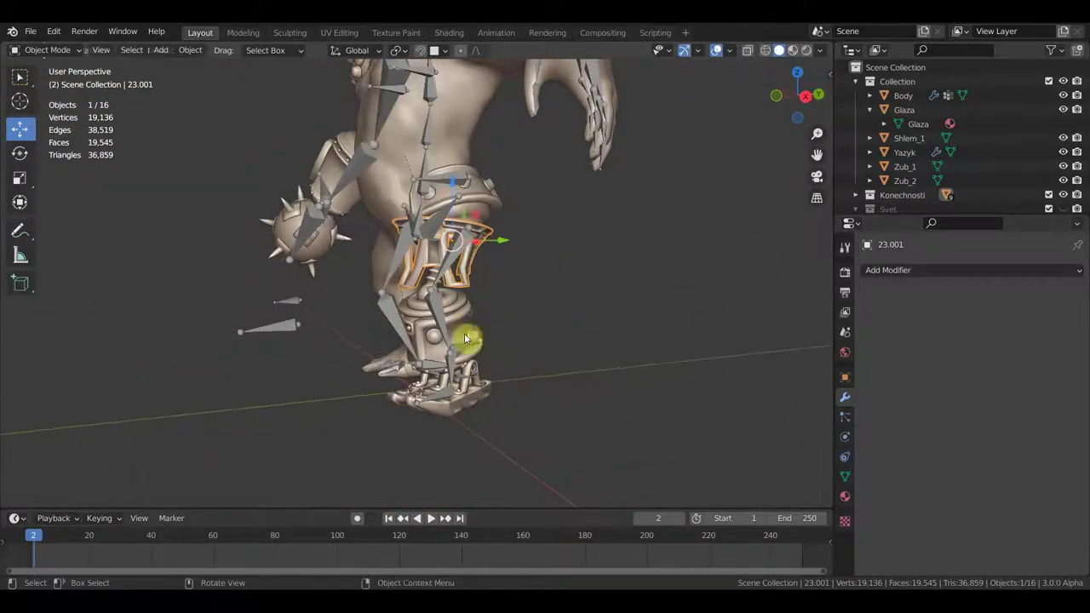
click(423, 183)
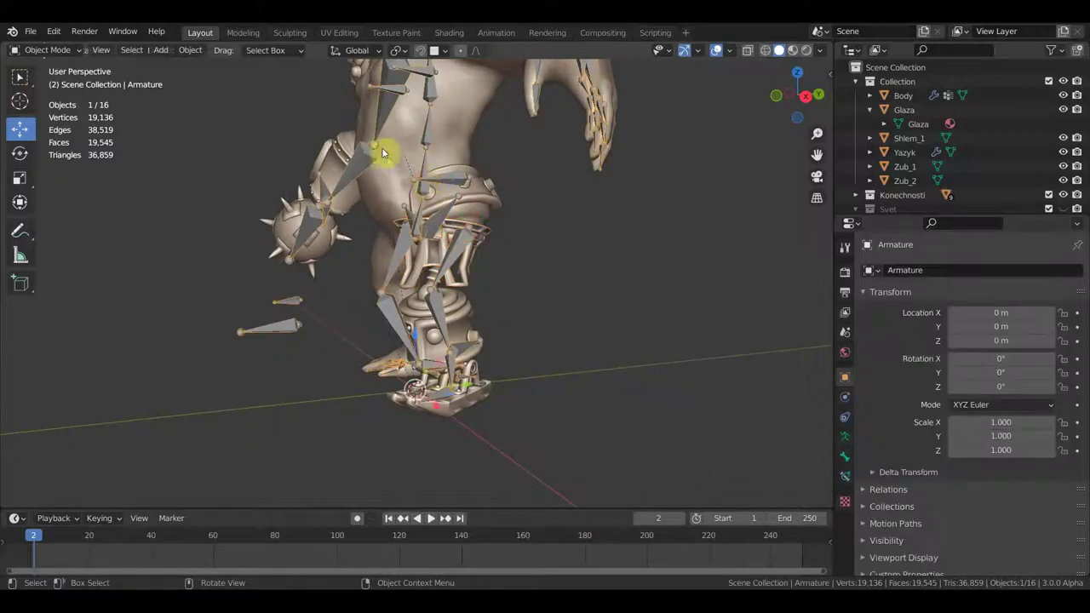
click(81, 51)
click(43, 97)
Step: Move the foot bone to test that the prosthetic leg follows it
middle_drag(496, 360, 447, 362)
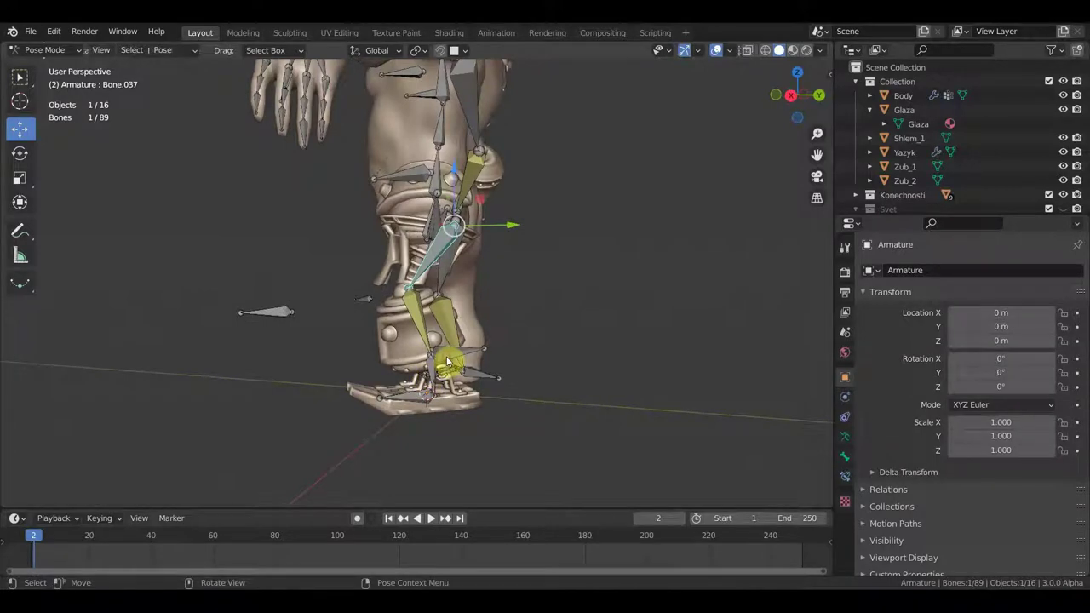
mouse_move(448, 362)
mouse_down()
mouse_move(409, 316)
mouse_move(468, 344)
mouse_move(389, 305)
mouse_up()
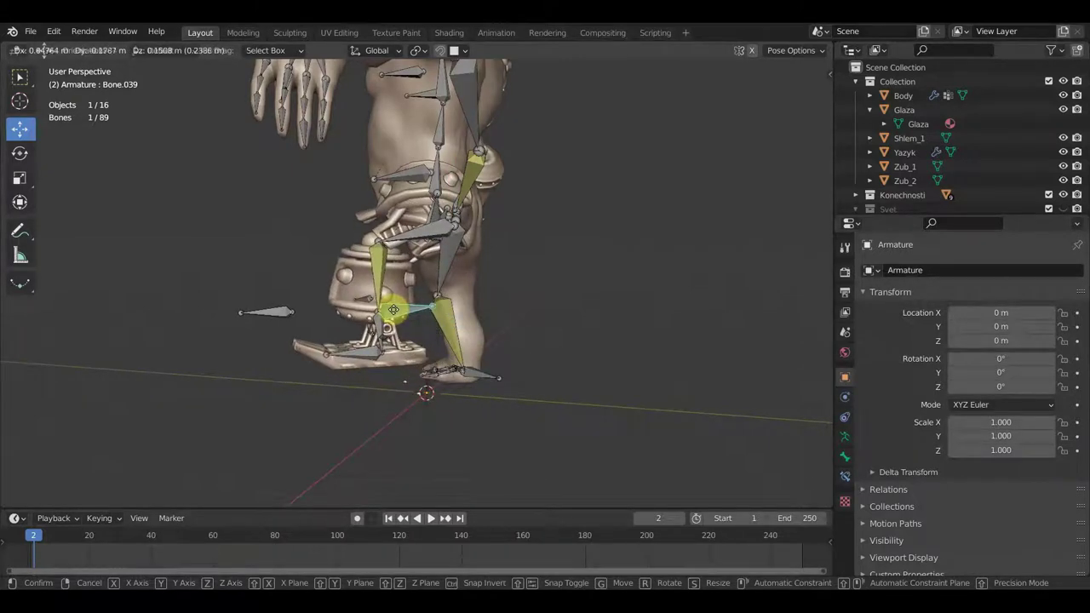
drag(389, 305, 398, 312)
mouse_move(398, 312)
middle_down()
mouse_move(489, 343)
mouse_move(559, 340)
mouse_move(547, 314)
mouse_move(555, 323)
mouse_move(463, 343)
mouse_move(670, 340)
mouse_move(554, 343)
middle_up()
Step: Undo the test pose, view from the front, and return to Object Mode
key(ctrl+z)
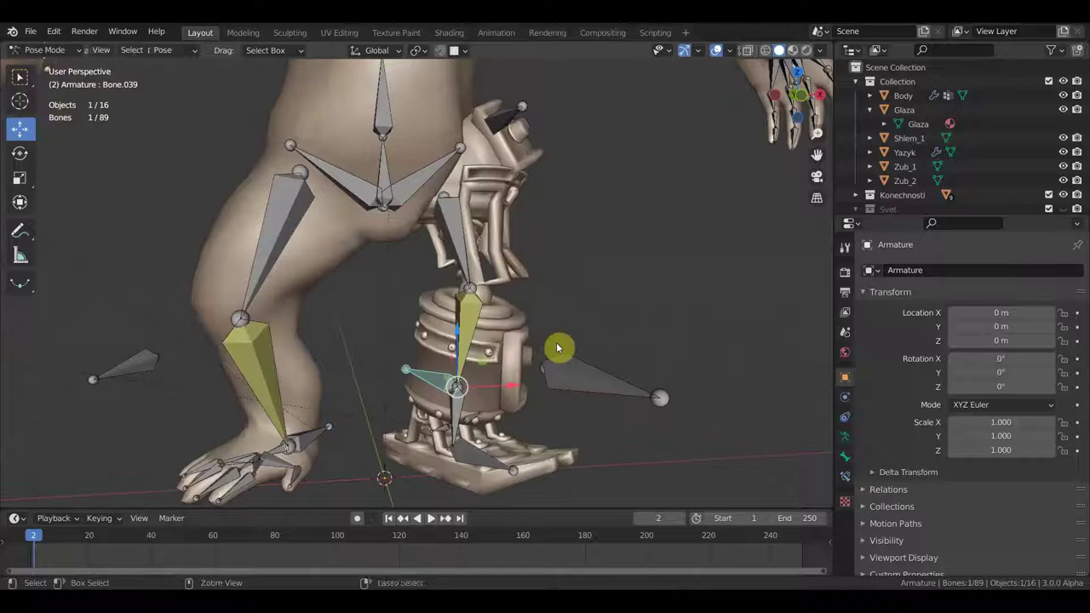
key(ctrl+z)
key(KP_1)
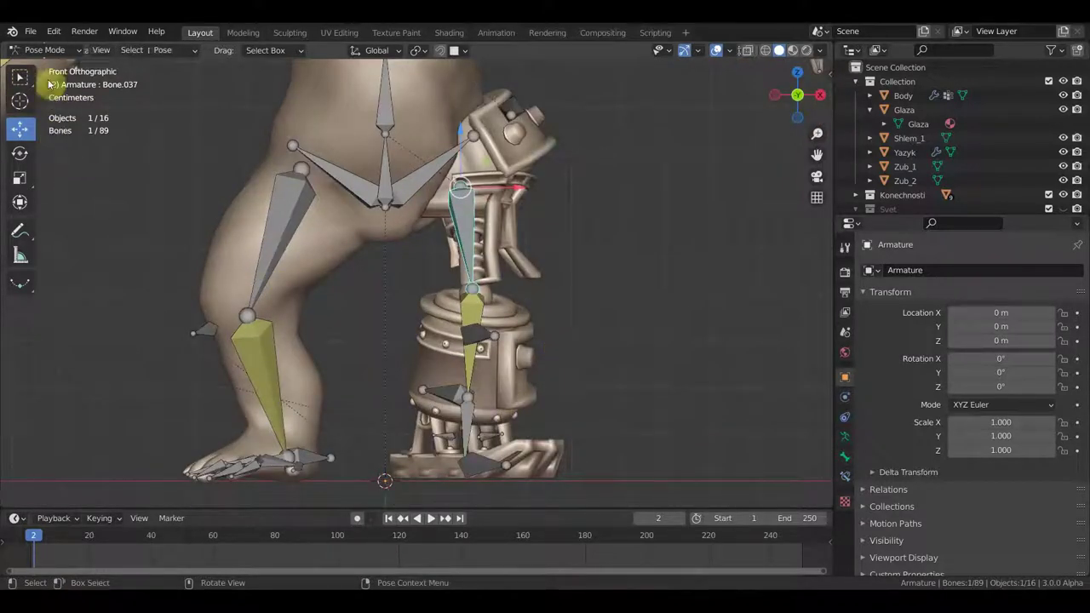
click(45, 50)
click(62, 67)
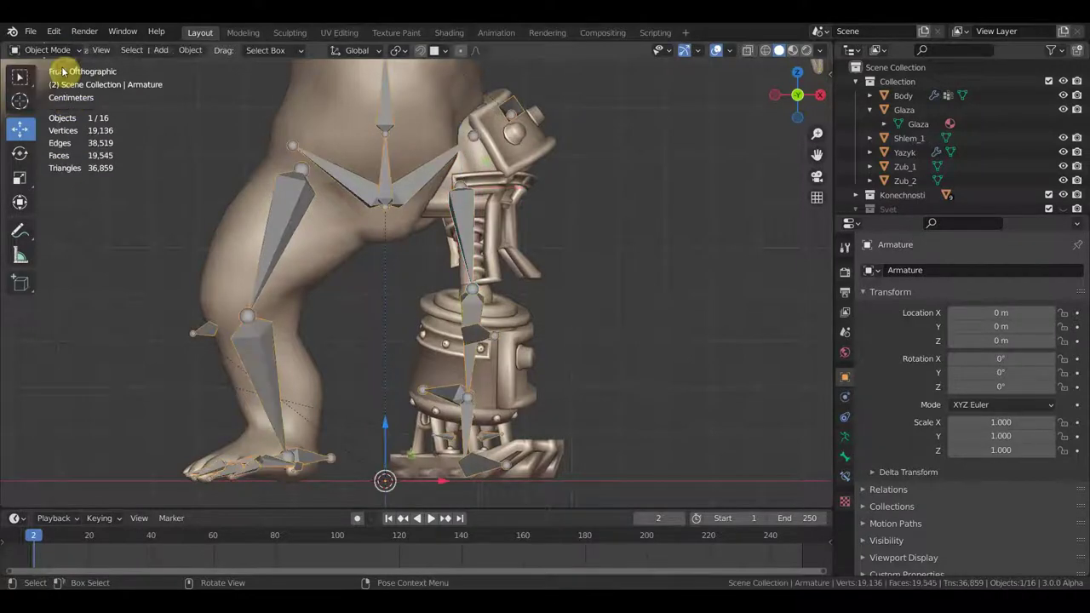
Step: Tilt barrel piece 25.001 by 2.88° and move it slightly
click(455, 364)
mouse_move(562, 386)
middle_down()
mouse_move(662, 382)
mouse_move(642, 393)
middle_up()
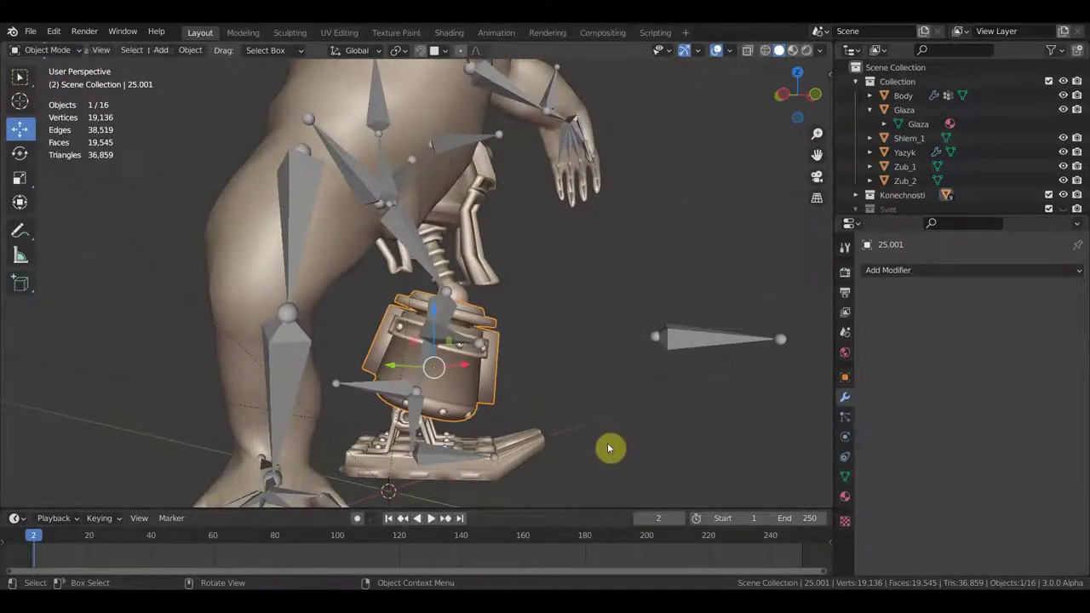
key(r)
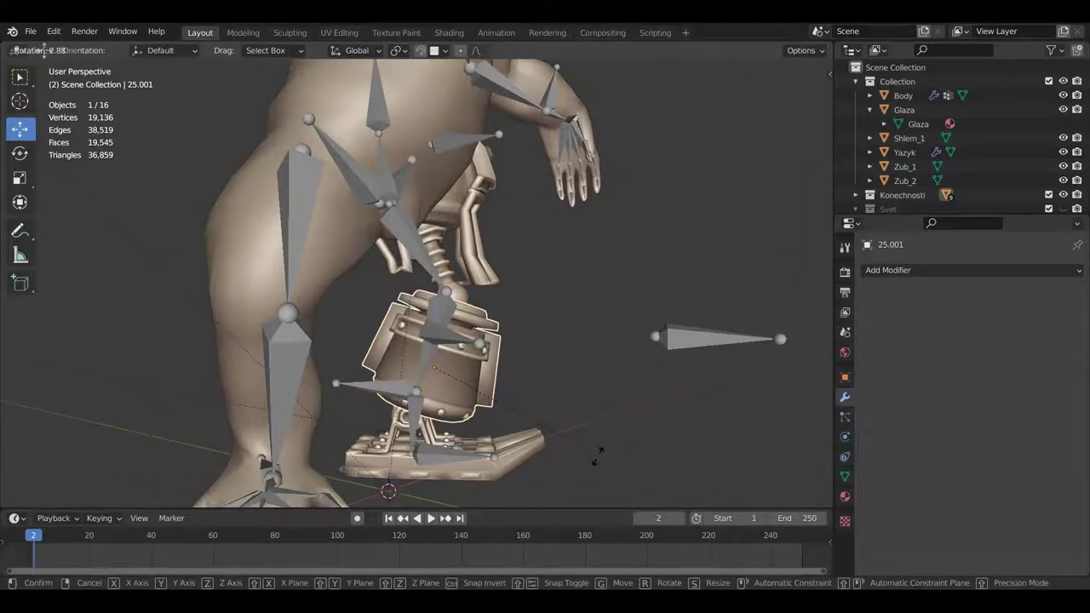
click(603, 458)
key(g)
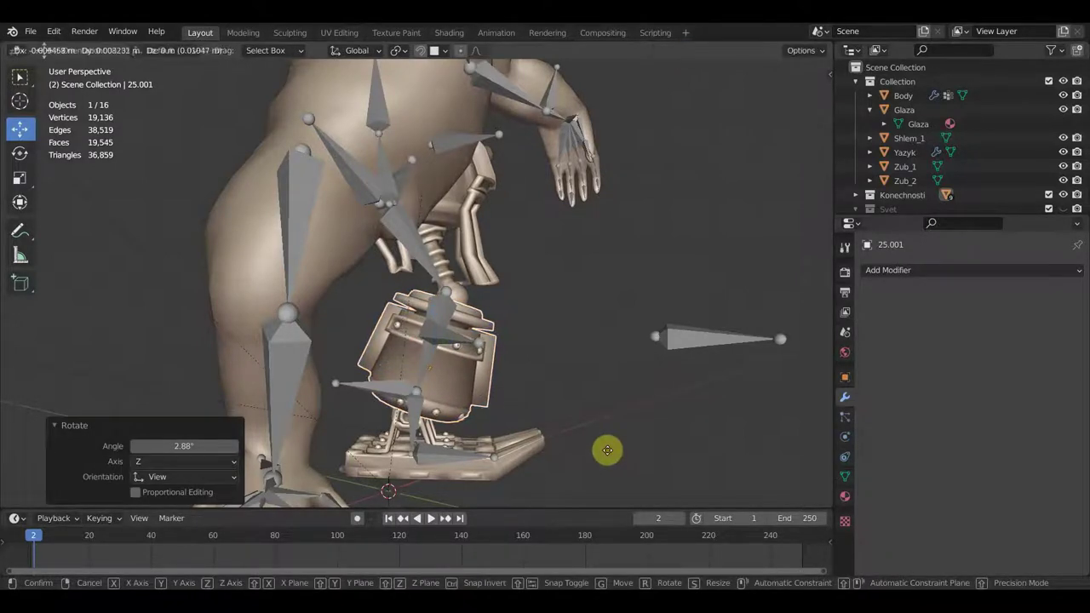
click(606, 453)
Step: Nudge 25.001 twice more, ending with a 0.0129 m X, 0.0079 m Y shift
mouse_move(611, 455)
middle_down()
mouse_move(523, 465)
mouse_move(470, 498)
mouse_move(397, 445)
mouse_move(409, 429)
mouse_move(410, 439)
middle_up()
middle_drag(505, 457, 548, 450)
key(g)
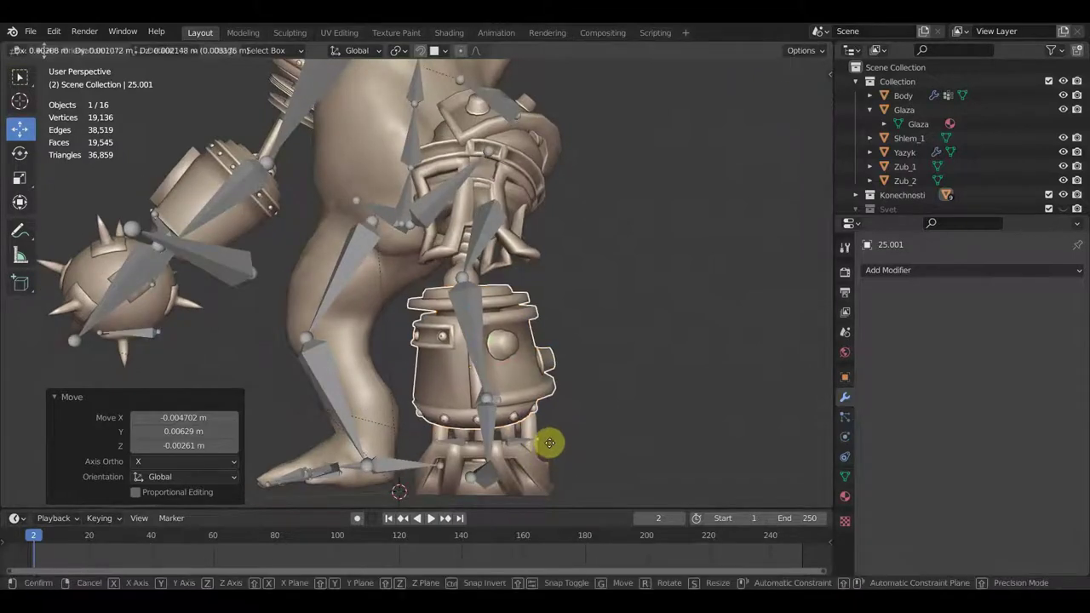
click(552, 443)
mouse_move(552, 443)
middle_down()
mouse_move(505, 463)
mouse_move(419, 468)
mouse_move(369, 451)
mouse_move(195, 467)
mouse_move(219, 475)
middle_up()
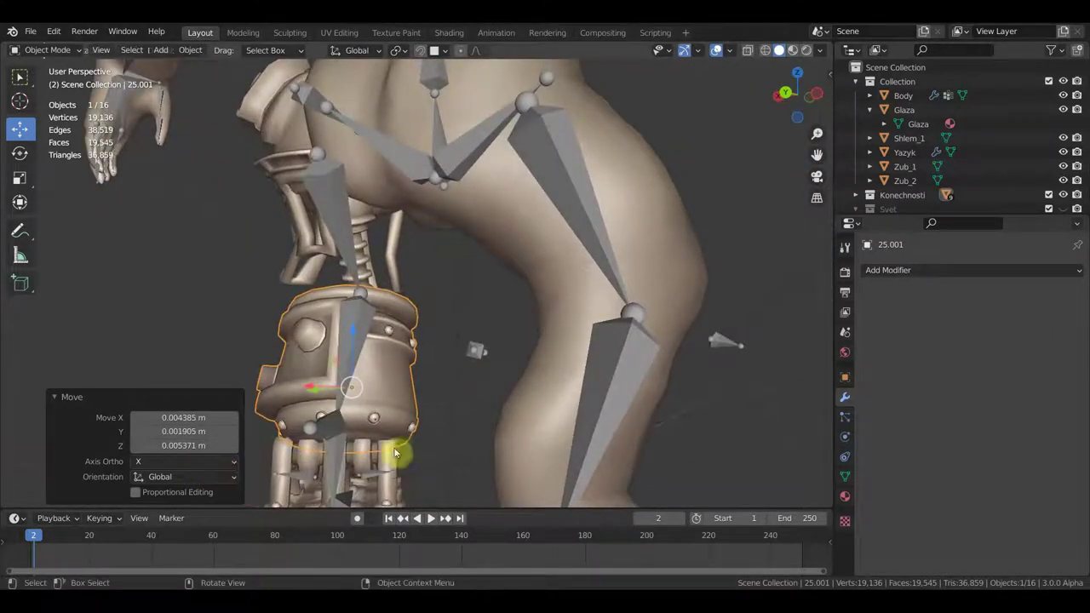
key(g)
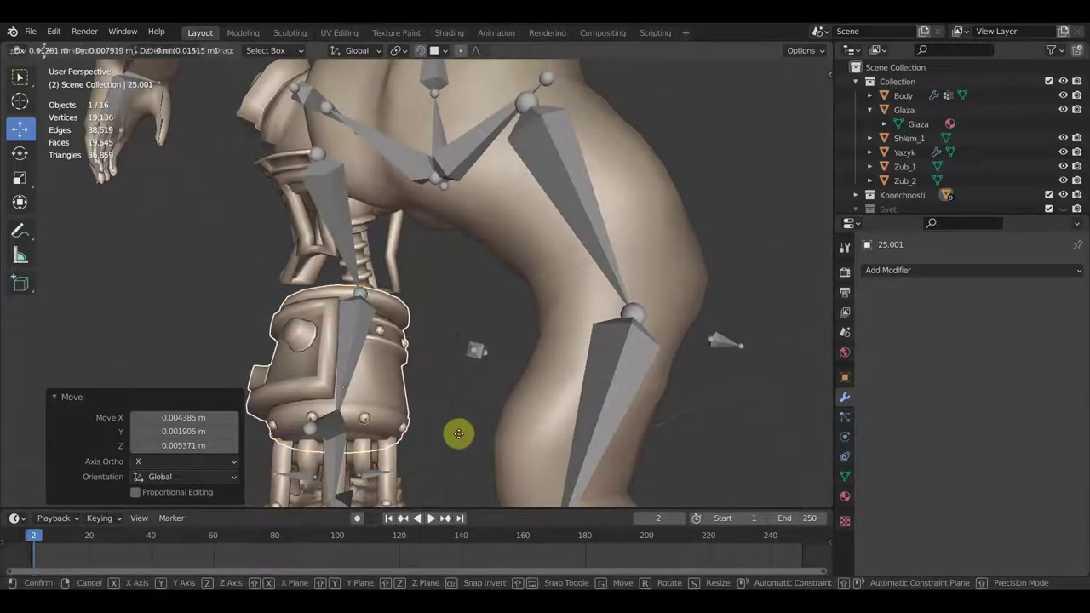
click(459, 434)
Step: Select the upper prosthetic piece 23.002 and orbit to check its fit
mouse_move(448, 455)
middle_down()
mouse_move(389, 468)
mouse_move(122, 458)
mouse_move(110, 475)
middle_up()
scroll(377, 367, up, 3)
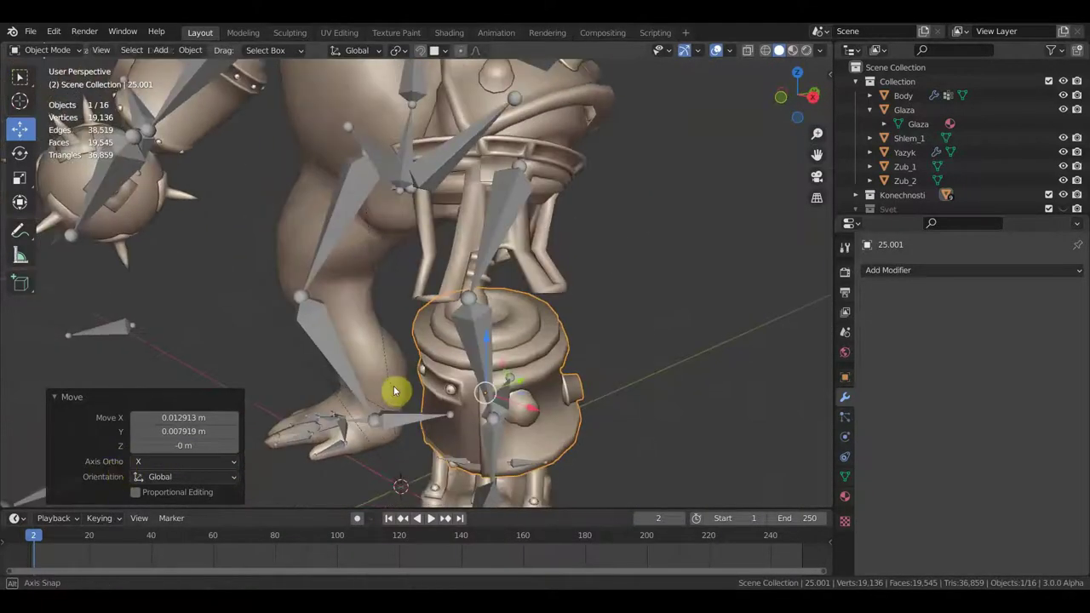
click(482, 296)
mouse_move(482, 296)
middle_down()
mouse_move(534, 337)
mouse_move(539, 379)
middle_up()
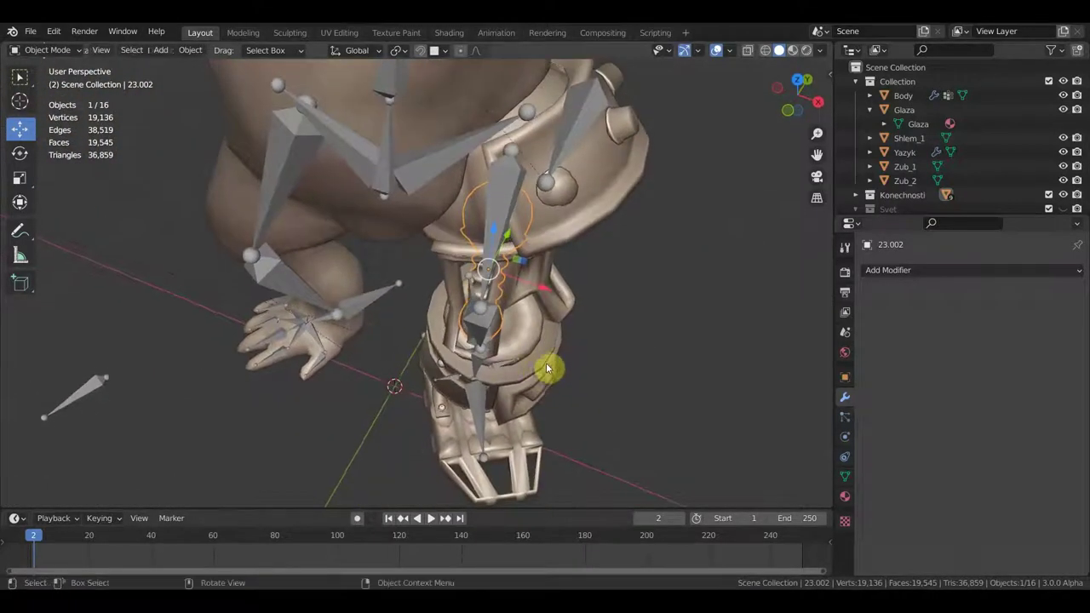
Step: Rotate connector 23.002 by -8.44° and move it into place
key(r)
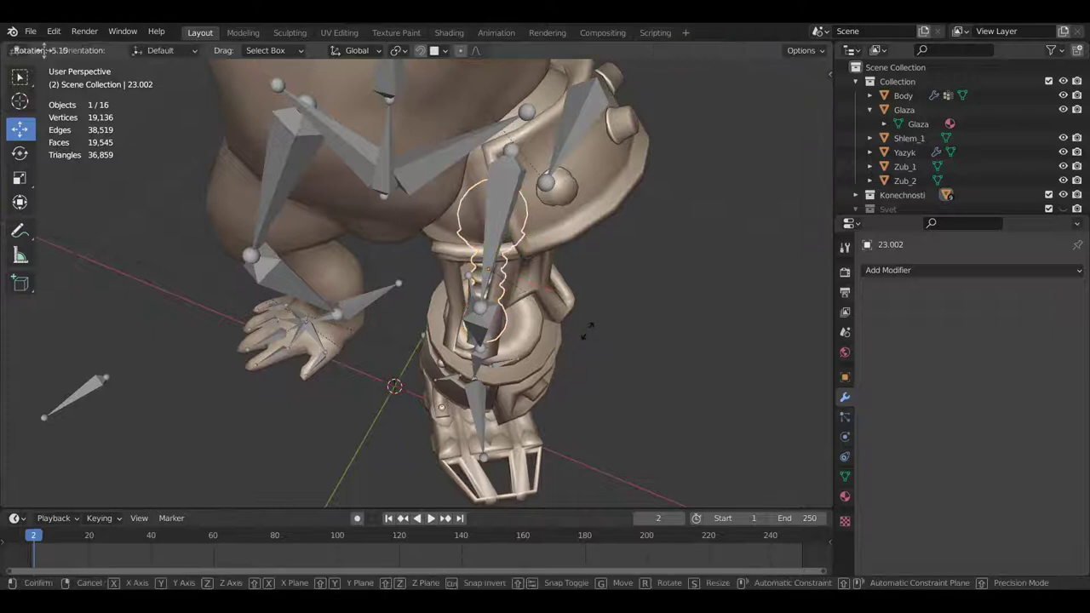
click(592, 326)
mouse_move(594, 332)
middle_down()
mouse_move(566, 273)
mouse_move(585, 246)
mouse_move(618, 268)
mouse_move(554, 267)
mouse_move(564, 244)
middle_up()
key(g)
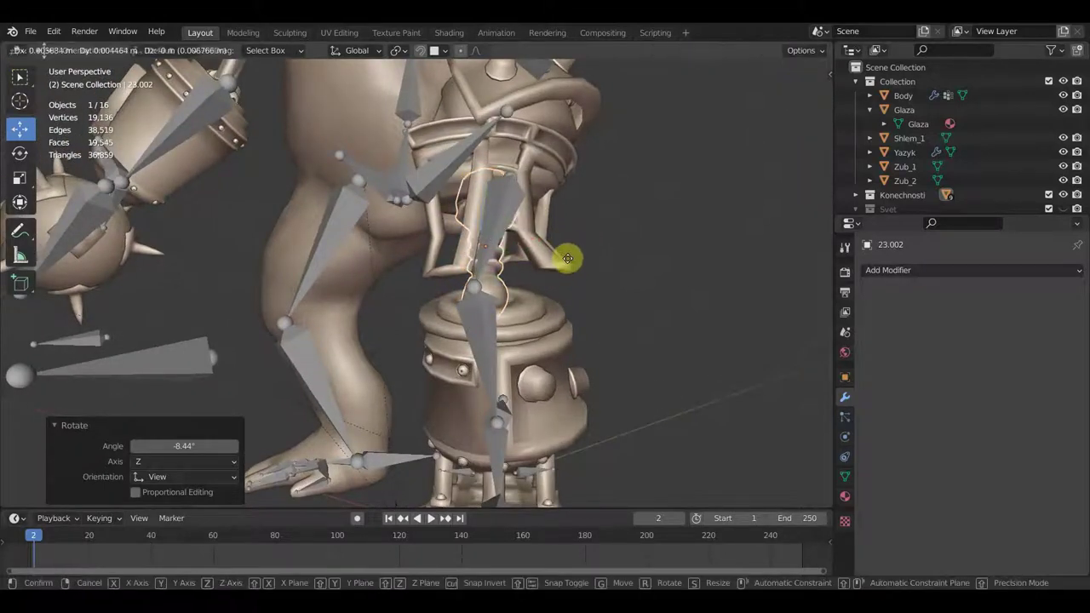
click(570, 257)
Step: Shift 23.002 by -0.0037 m X, 0.0051 m Y, 0.0046 m Z; check front view
mouse_move(570, 257)
middle_down()
mouse_move(567, 290)
mouse_move(598, 311)
mouse_move(457, 299)
mouse_move(564, 329)
mouse_move(638, 307)
mouse_move(446, 318)
middle_up()
key(g)
click(625, 305)
key(KP_1)
Step: Orbit and zoom around the character, then select the armature
mouse_move(521, 349)
middle_down()
mouse_move(519, 372)
mouse_move(564, 414)
mouse_move(615, 406)
mouse_move(614, 379)
mouse_move(577, 389)
mouse_move(425, 462)
middle_up()
mouse_move(401, 423)
middle_down()
mouse_move(450, 438)
mouse_move(335, 438)
mouse_move(370, 441)
mouse_move(417, 420)
middle_up()
scroll(441, 264, down, 1)
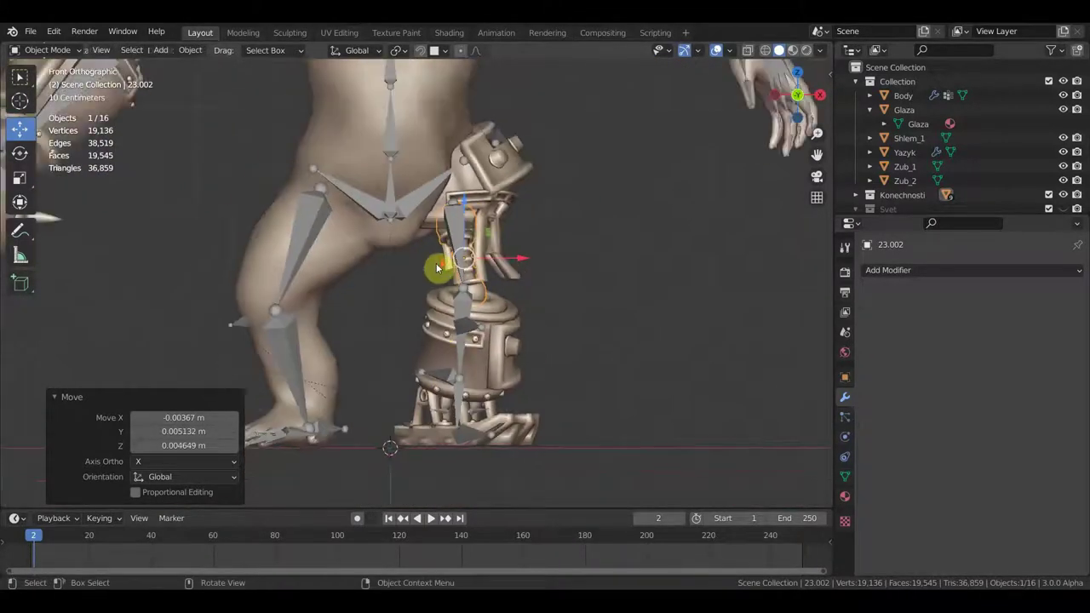
scroll(443, 265, down, 1)
scroll(452, 315, down, 1)
scroll(454, 326, down, 1)
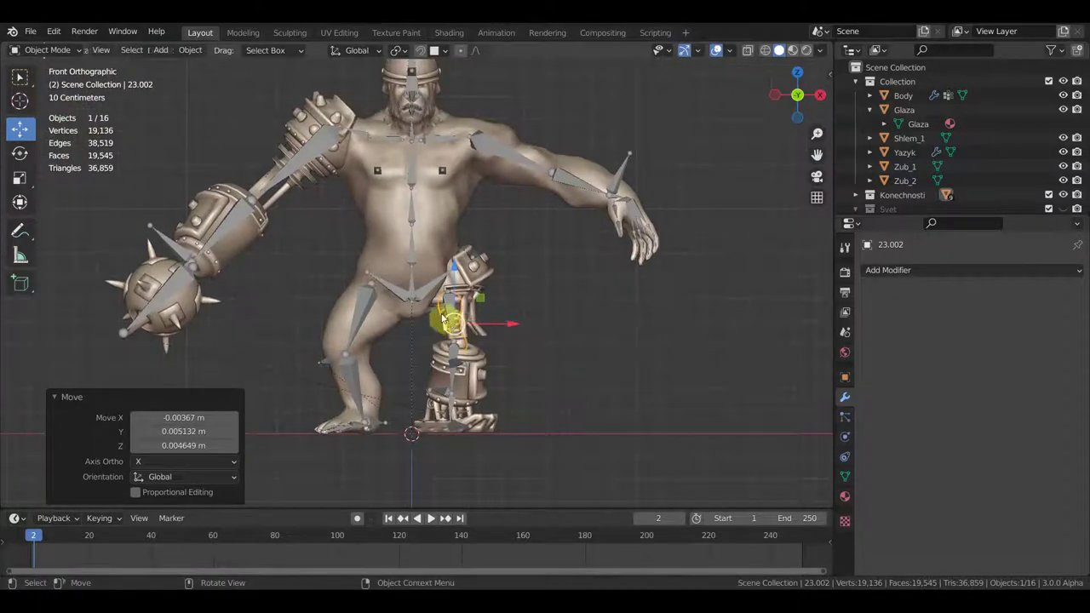
scroll(504, 322, up, 1)
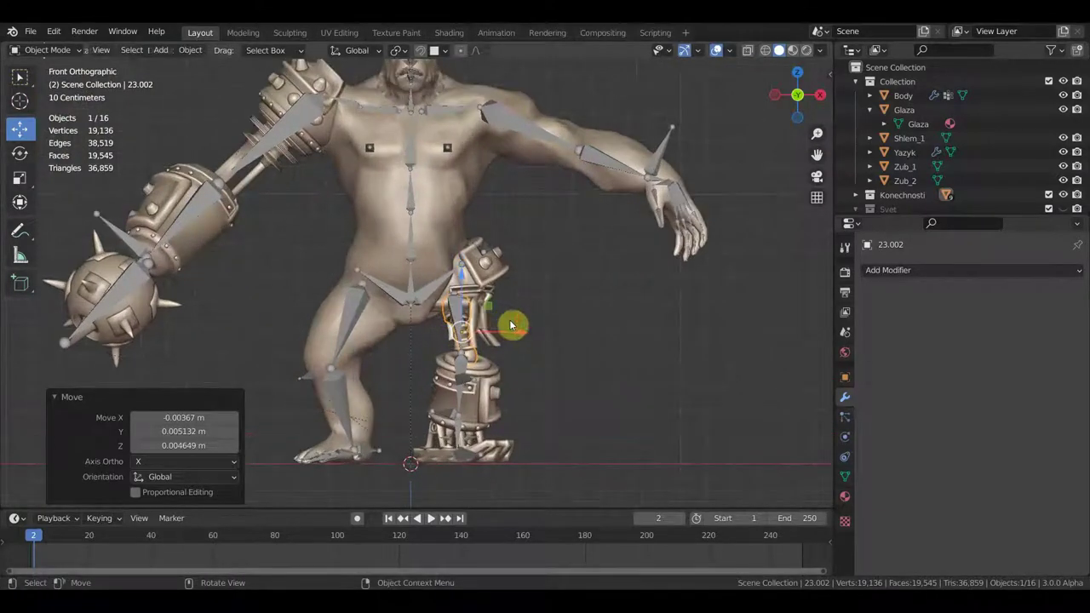
click(413, 153)
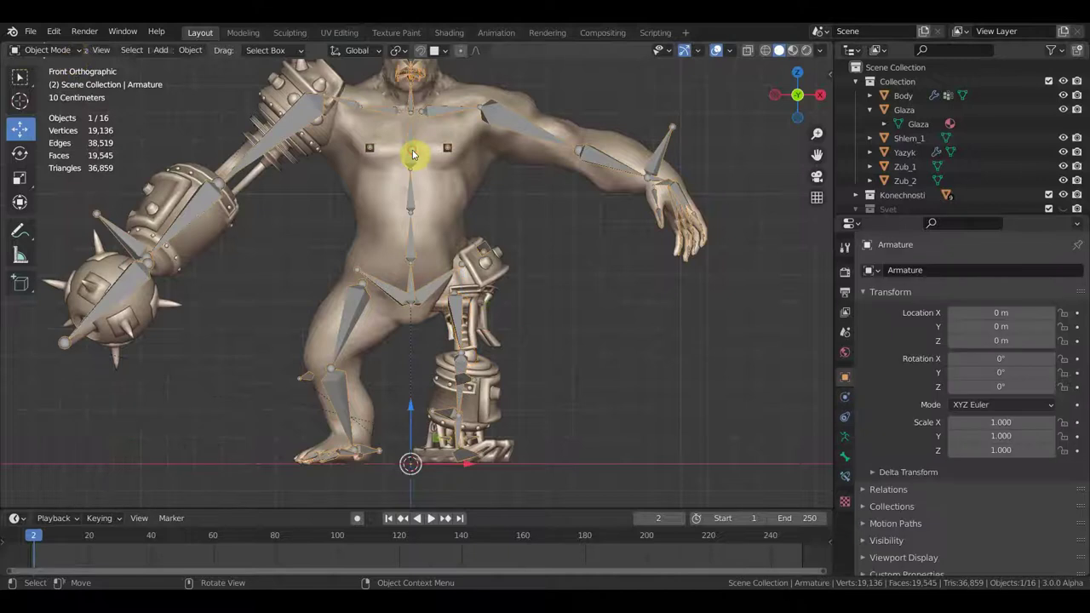
Step: Put the armature in Pose Mode and move foot bone Bone.039 to test the leg
click(68, 52)
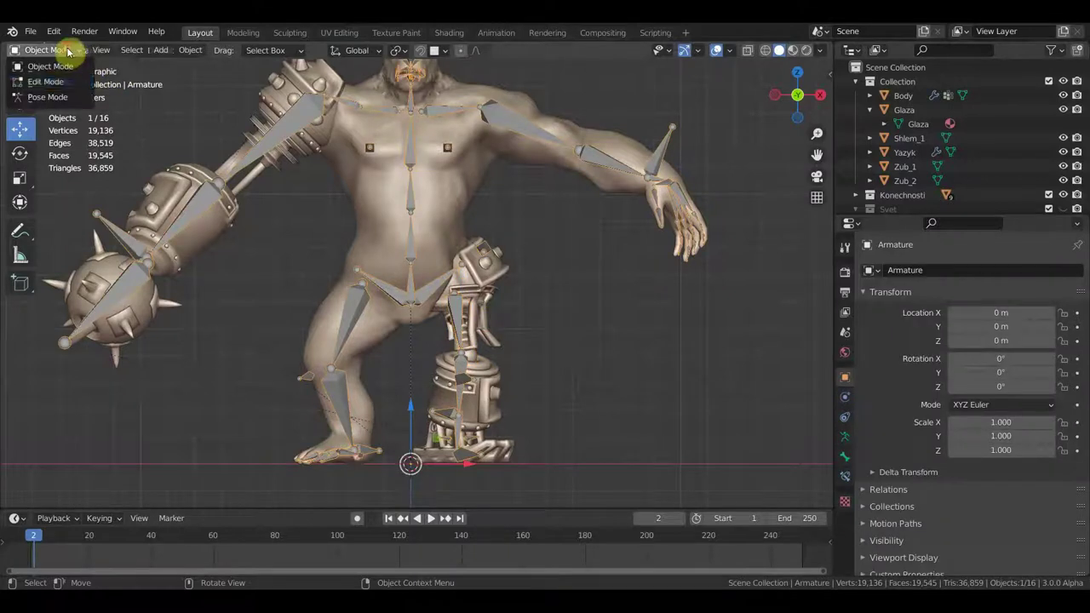
click(62, 99)
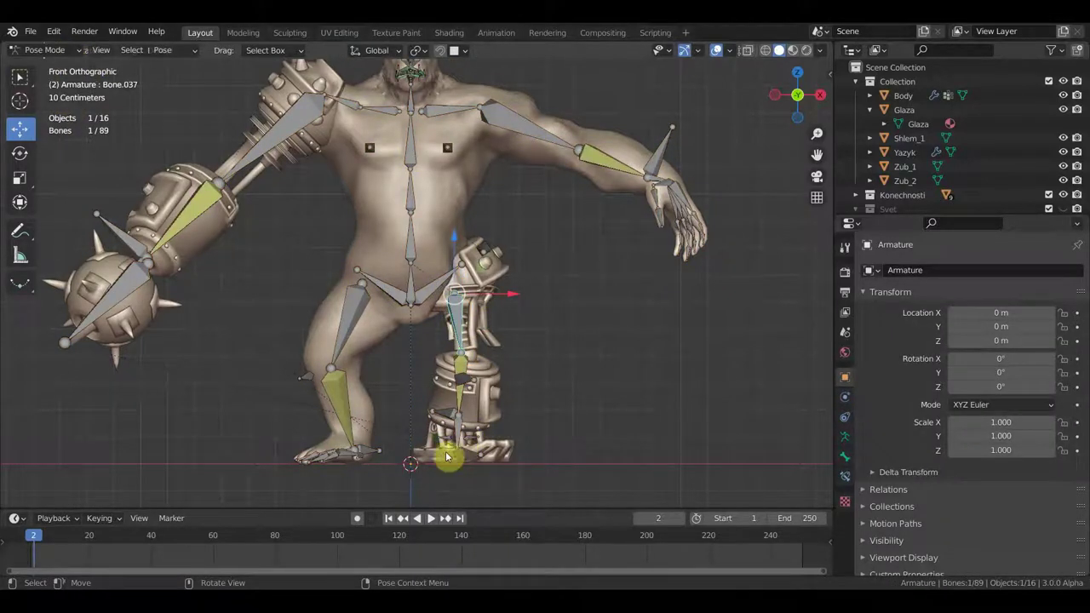
middle_drag(447, 458, 463, 440)
click(497, 431)
middle_drag(516, 434, 563, 424)
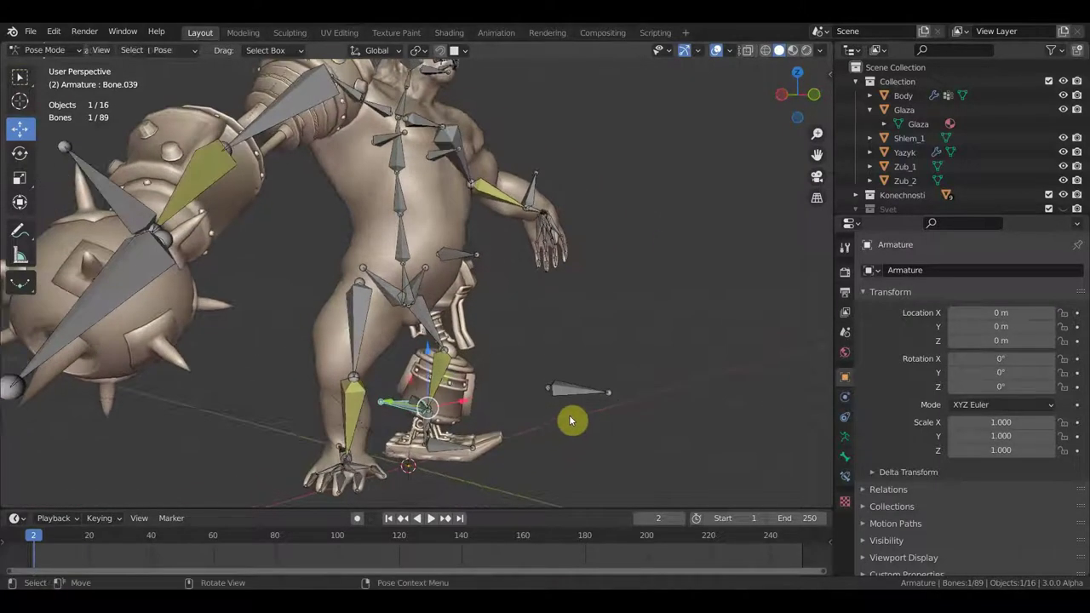
key(g)
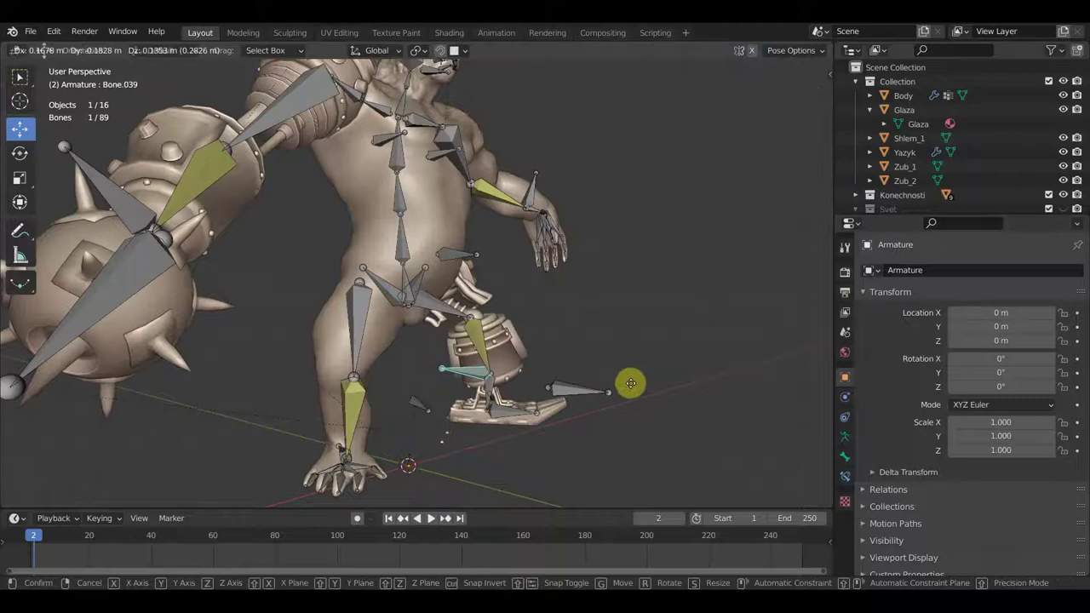
click(647, 388)
Step: Rotate foot bone Bone.039, then rotate Bone.089 to test the leg further
mouse_move(657, 386)
middle_down()
mouse_move(612, 418)
mouse_move(417, 381)
mouse_move(673, 332)
middle_up()
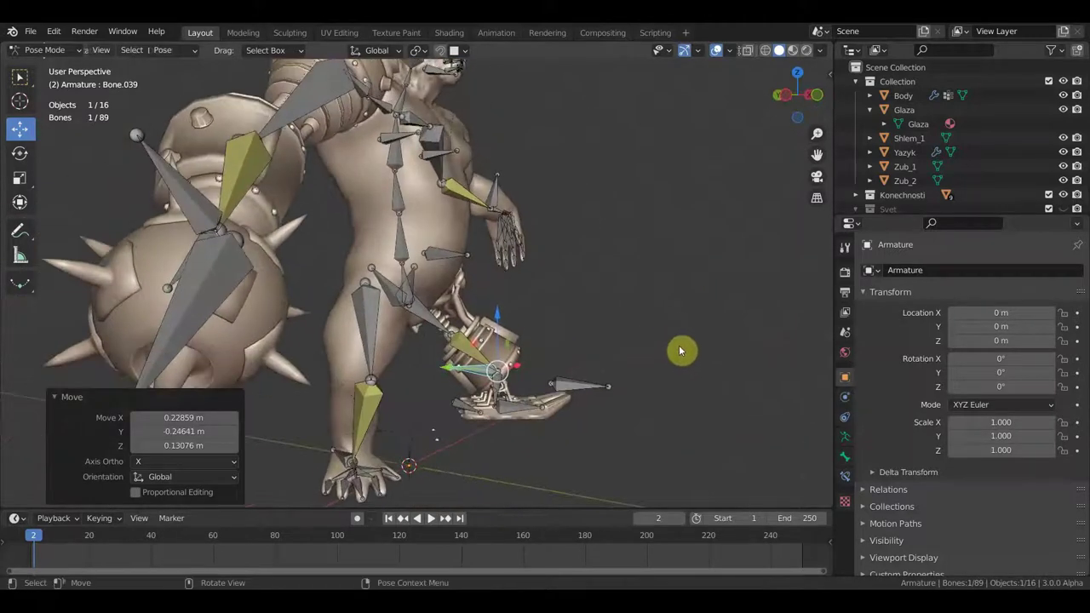
key(r)
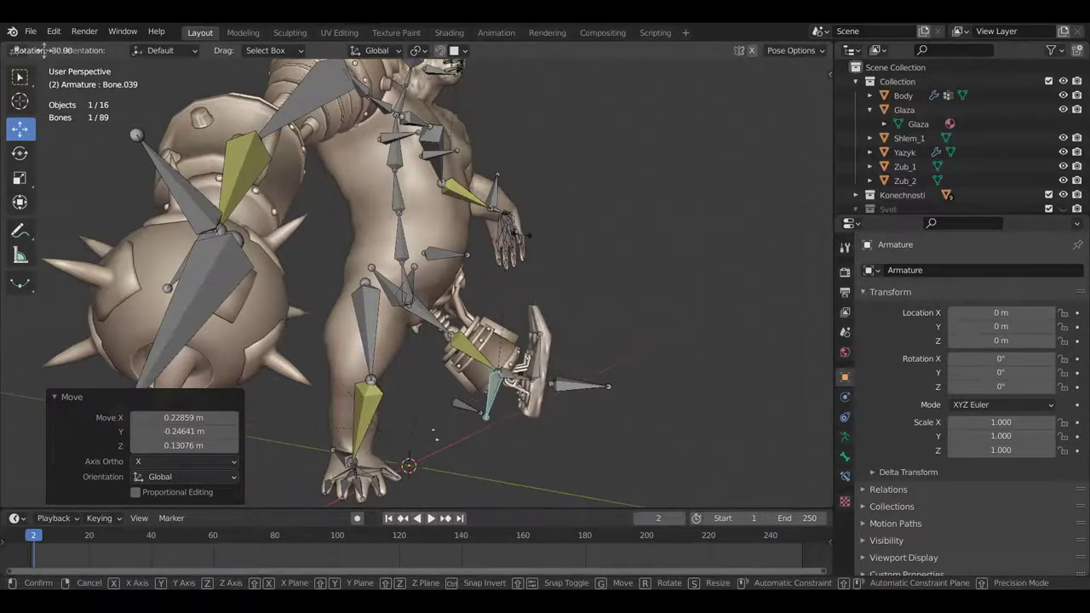
click(550, 326)
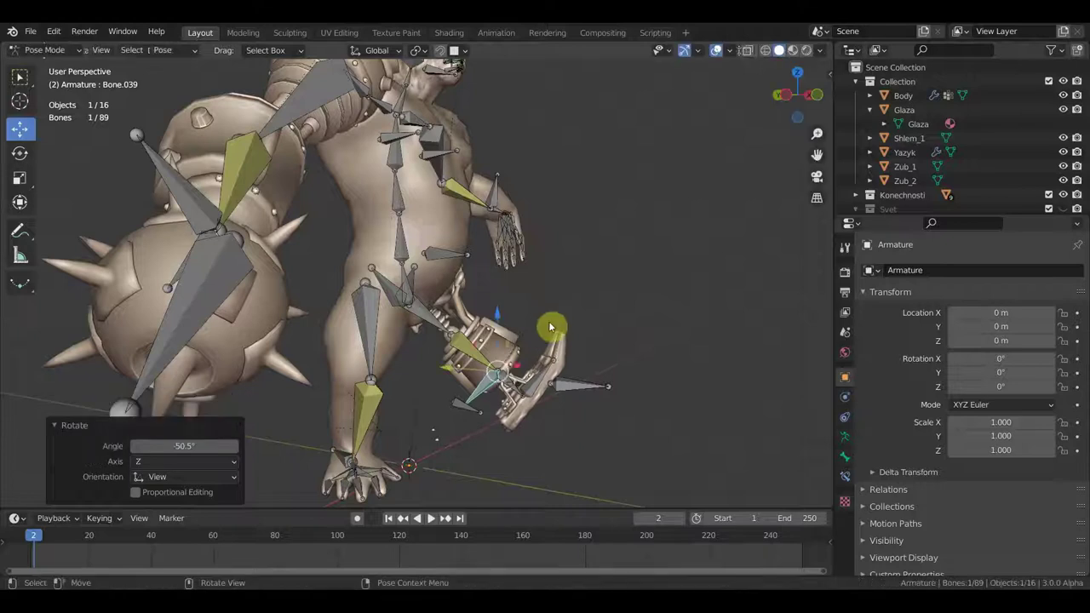
click(552, 383)
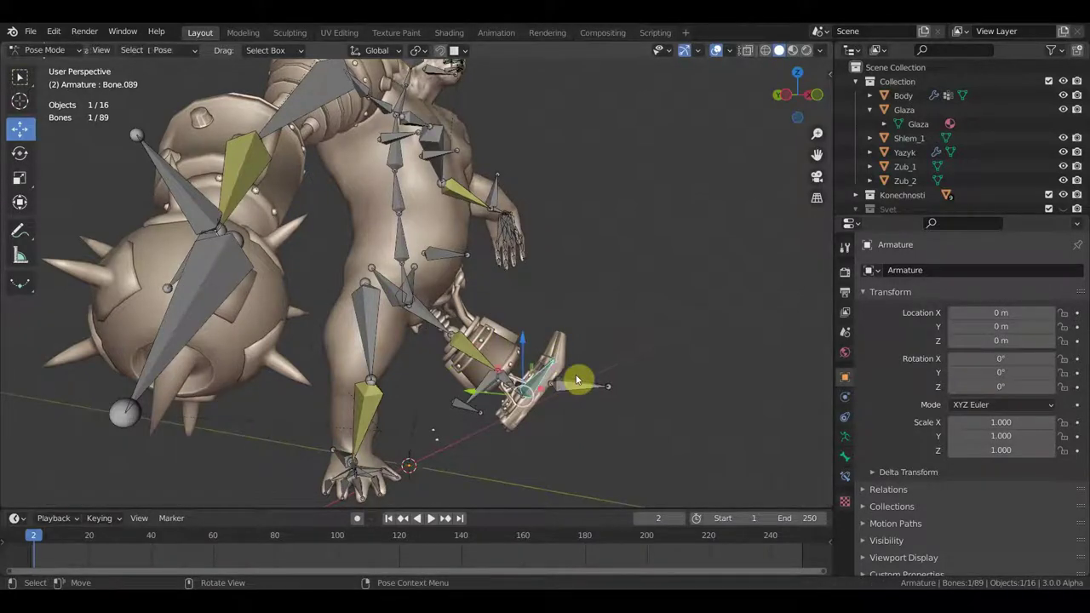
key(r)
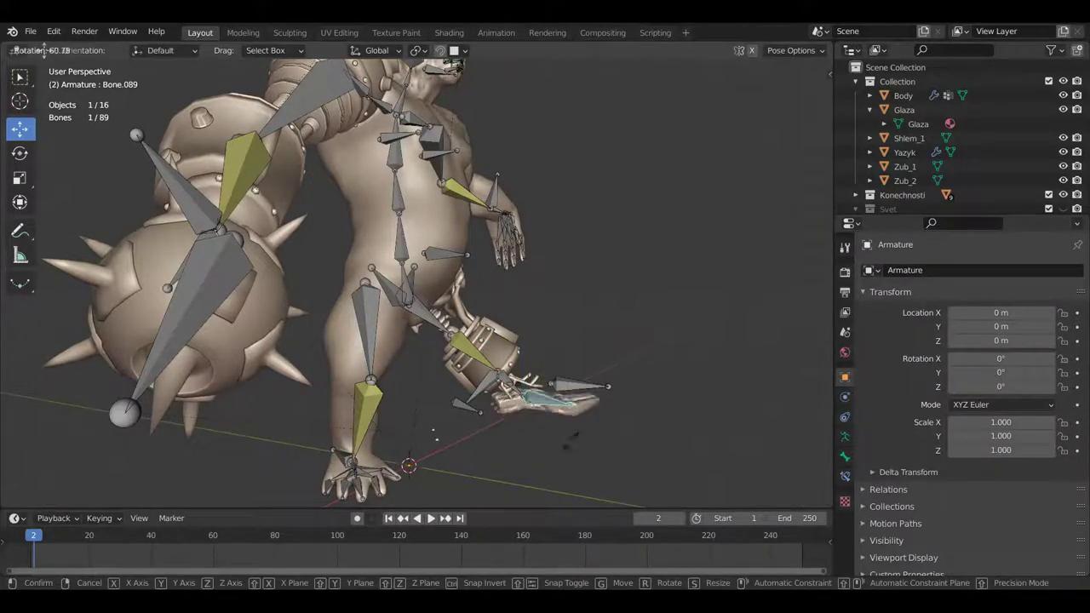
click(561, 465)
middle_drag(574, 449, 628, 449)
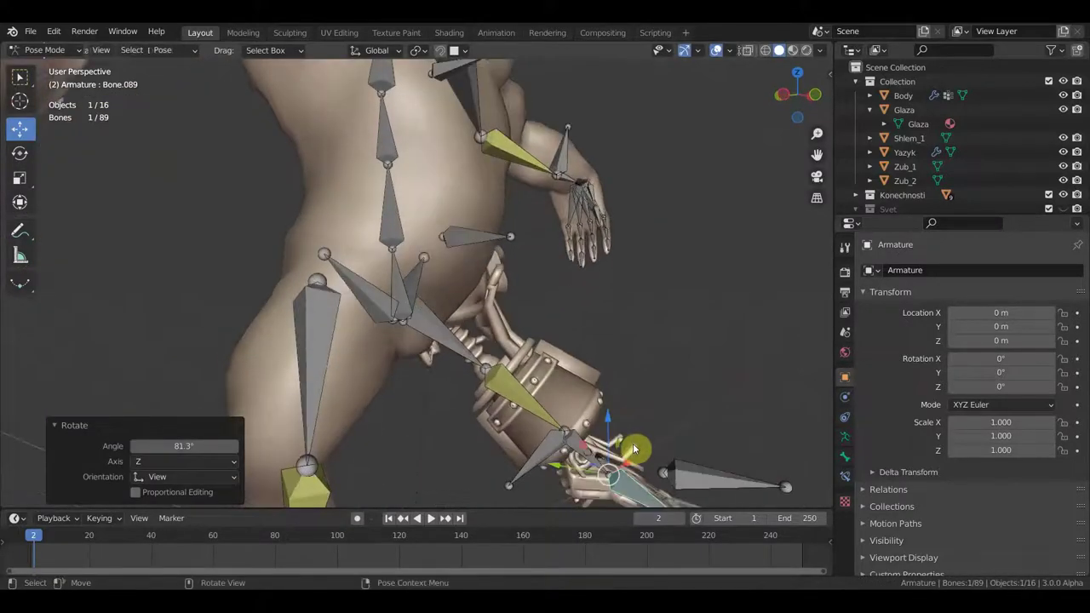
Step: Undo the Bone.089 rotation and the earlier foot pose changes
key(ctrl+z)
scroll(633, 443, down, 3)
scroll(494, 331, down, 2)
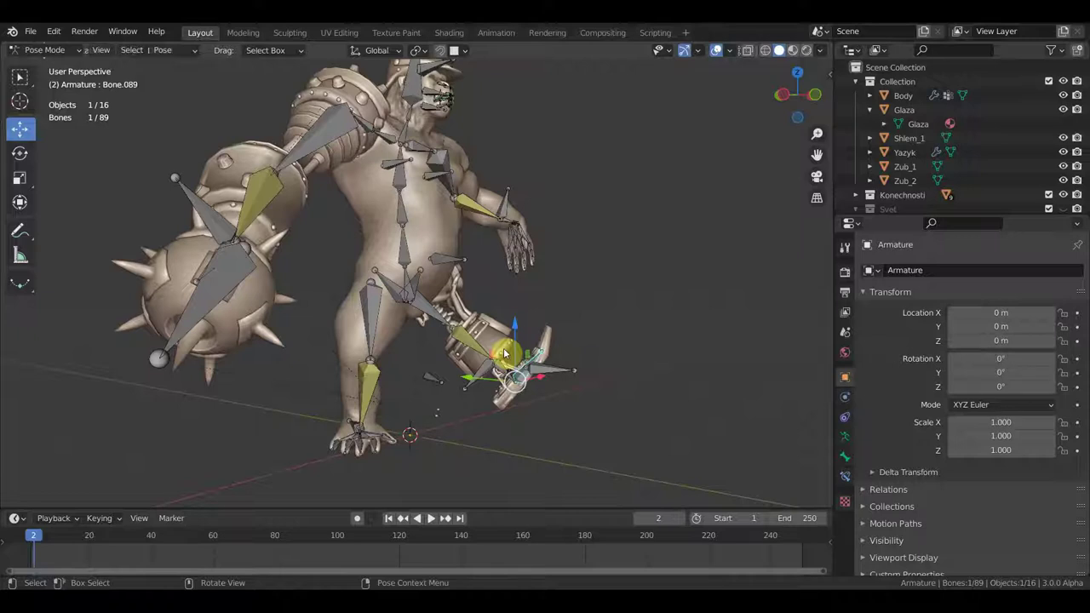
key(ctrl+z)
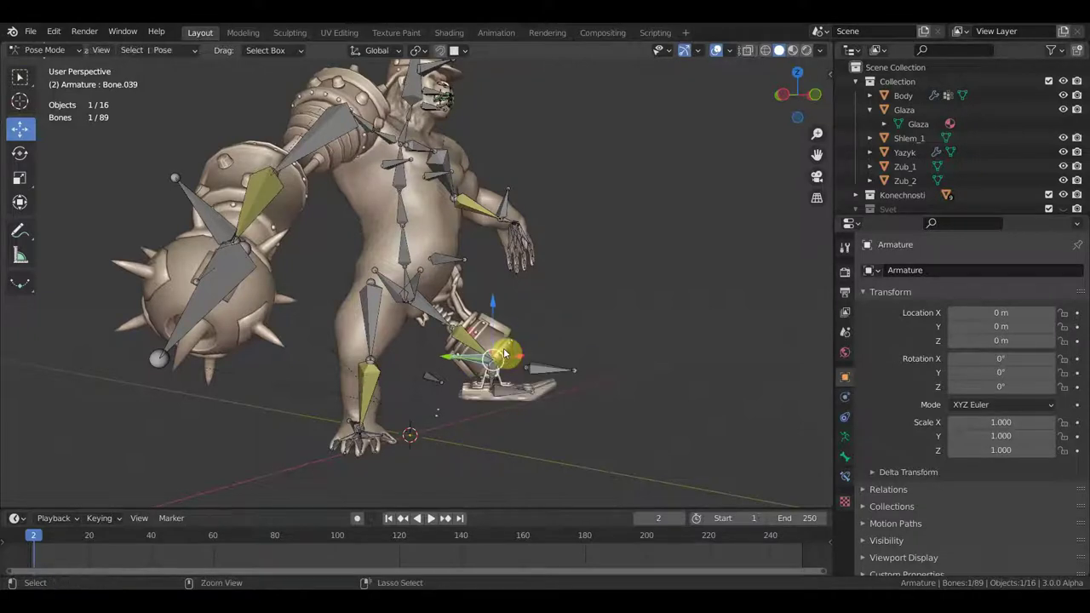
key(ctrl+z)
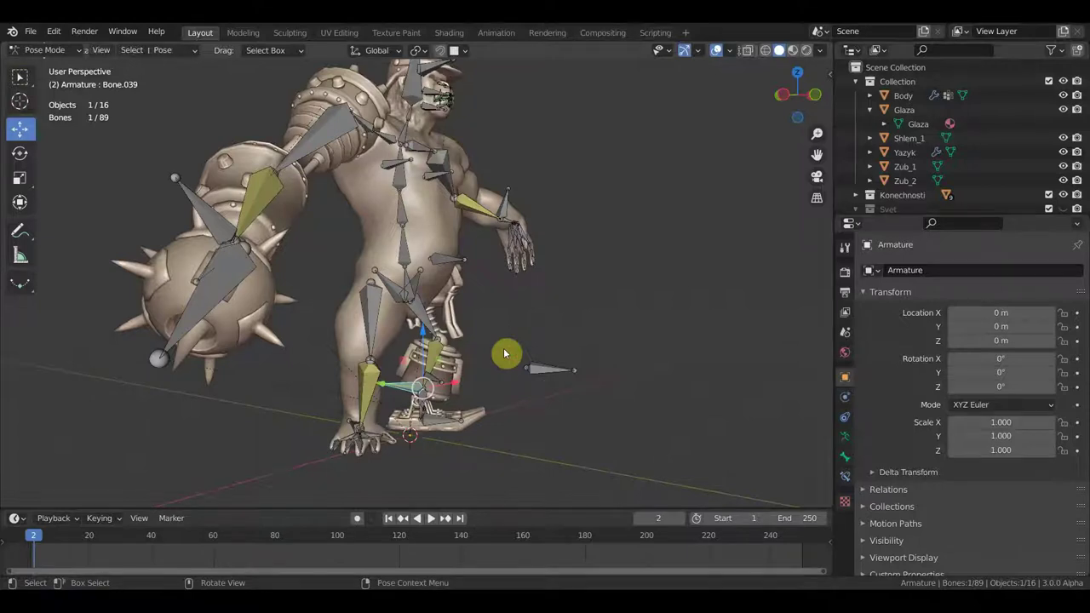
Step: Orbit and zoom around the hips and leg to inspect the rig from several angles
mouse_move(634, 265)
middle_down()
mouse_move(462, 345)
mouse_move(497, 401)
middle_up()
scroll(463, 345, up, 3)
scroll(463, 345, up, 2)
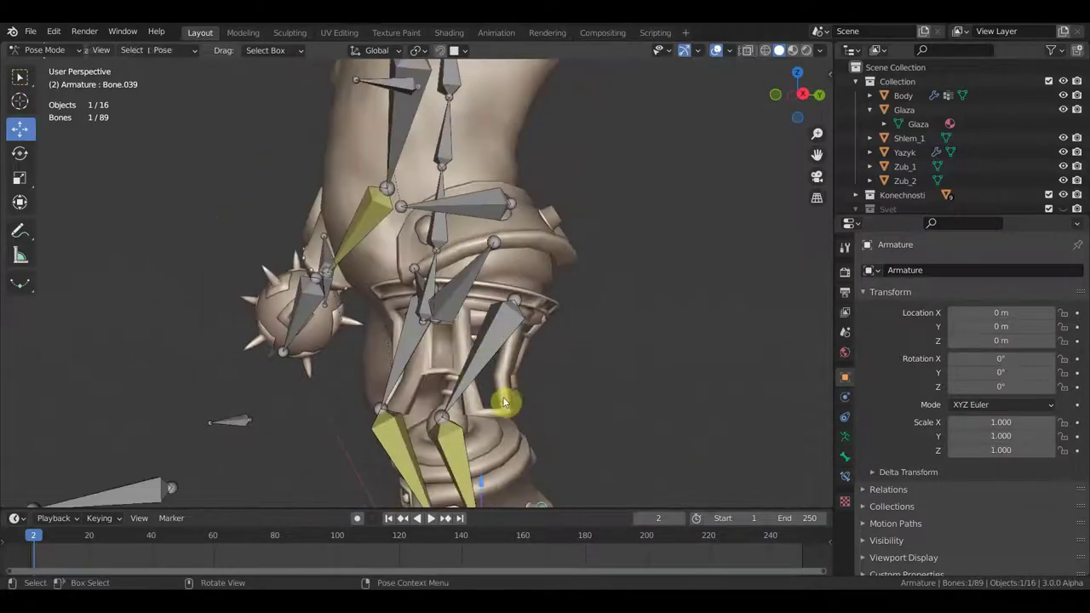
middle_drag(488, 410, 617, 400)
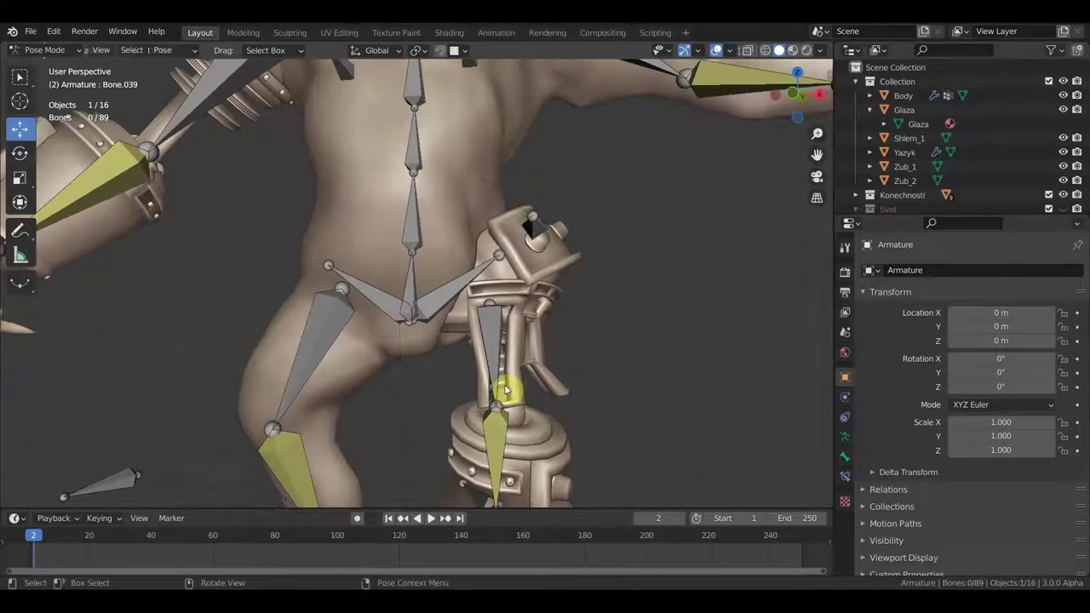
scroll(586, 397, down, 2)
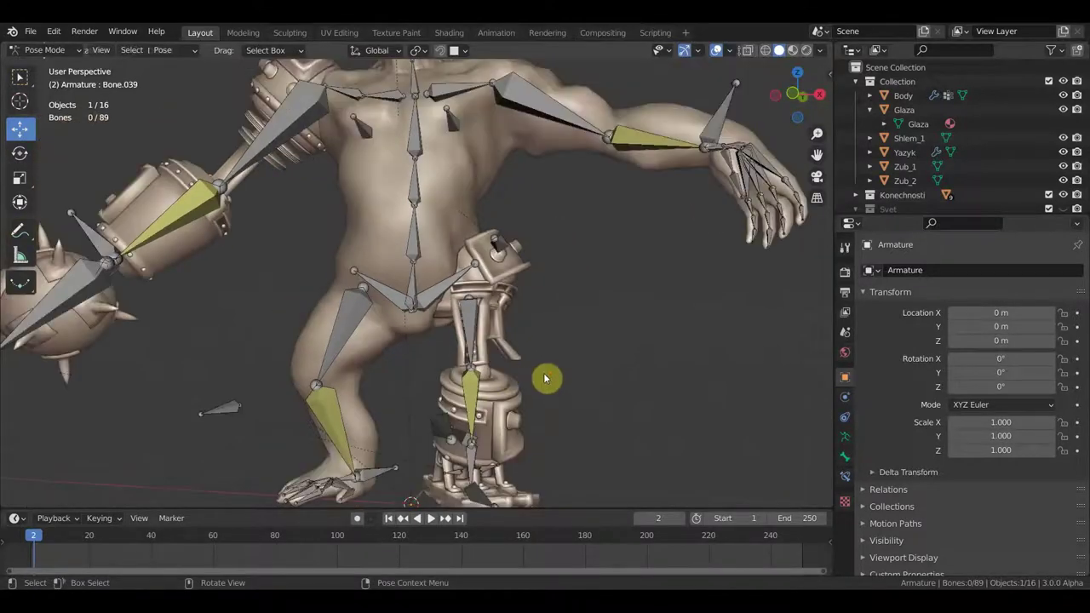
middle_drag(523, 382, 483, 390)
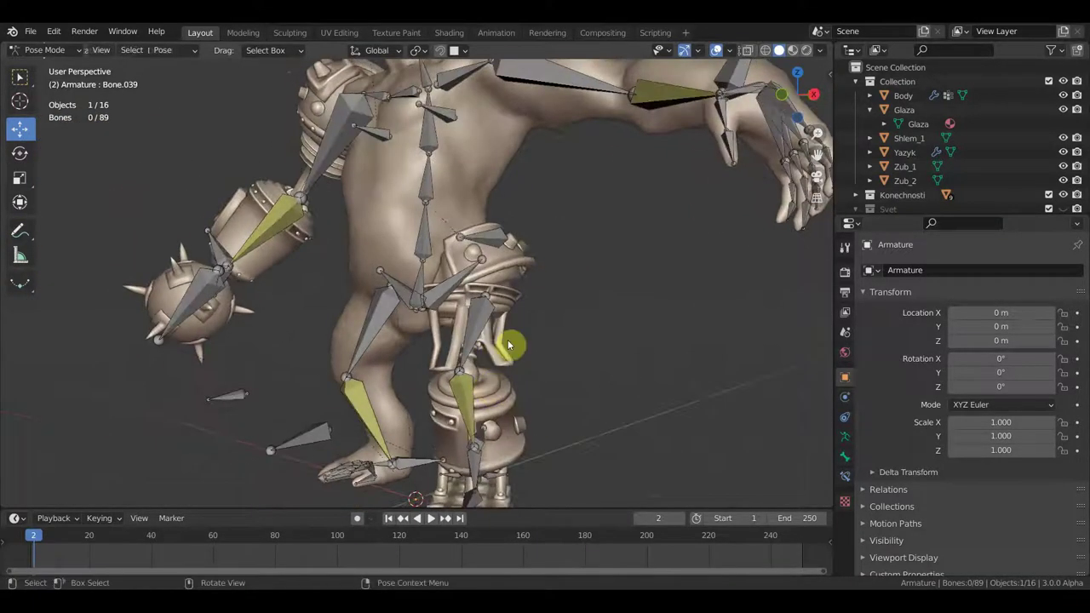
mouse_move(508, 344)
middle_down()
mouse_move(332, 368)
mouse_move(362, 355)
mouse_move(551, 358)
mouse_move(362, 368)
mouse_move(418, 391)
mouse_move(444, 343)
middle_up()
scroll(362, 368, down, 5)
scroll(454, 394, up, 2)
scroll(448, 359, up, 1)
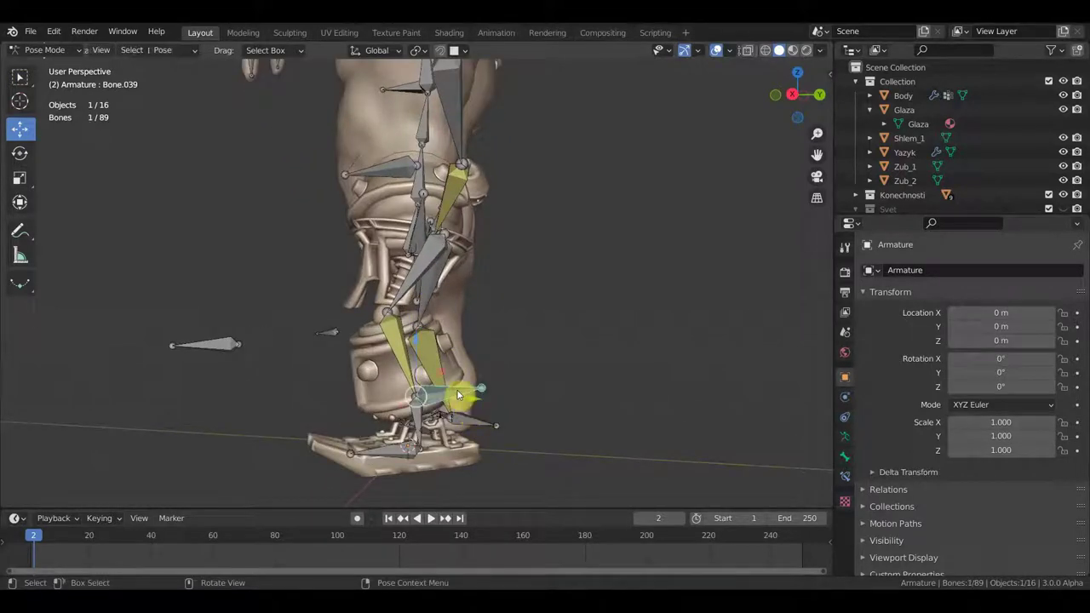
Step: Move foot bone Bone.039 up 0.089 m and check the mechanical foot follows
key(g)
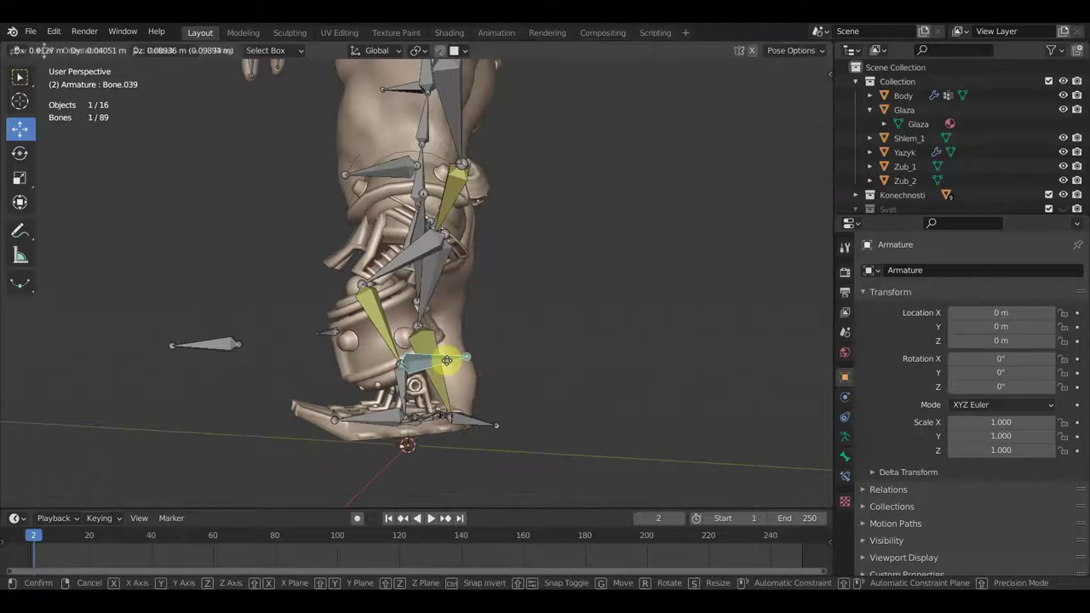
click(446, 359)
middle_drag(432, 302, 403, 301)
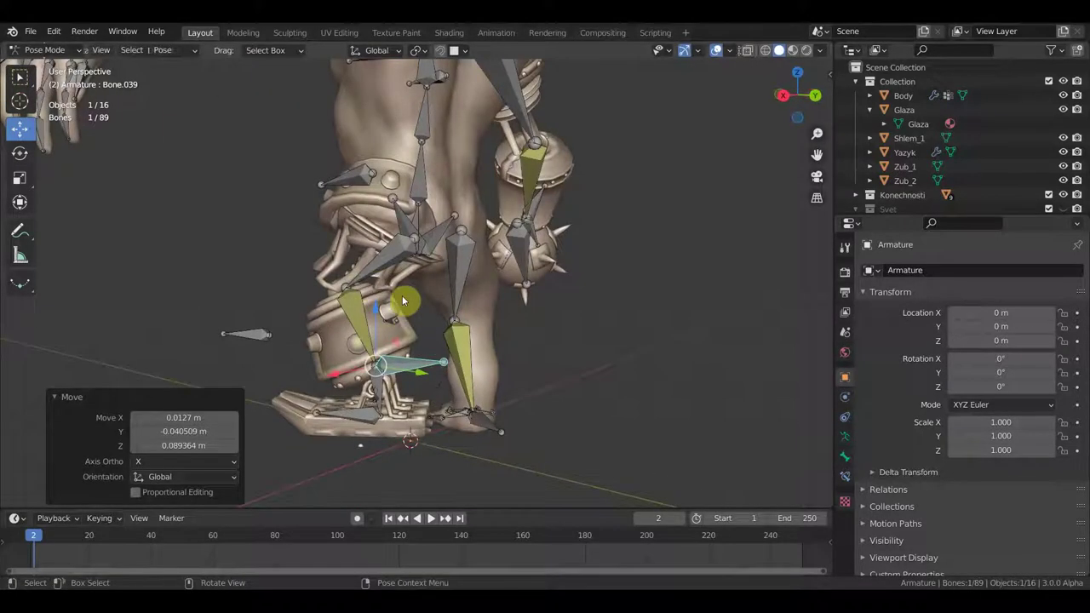
middle_drag(394, 296, 582, 312)
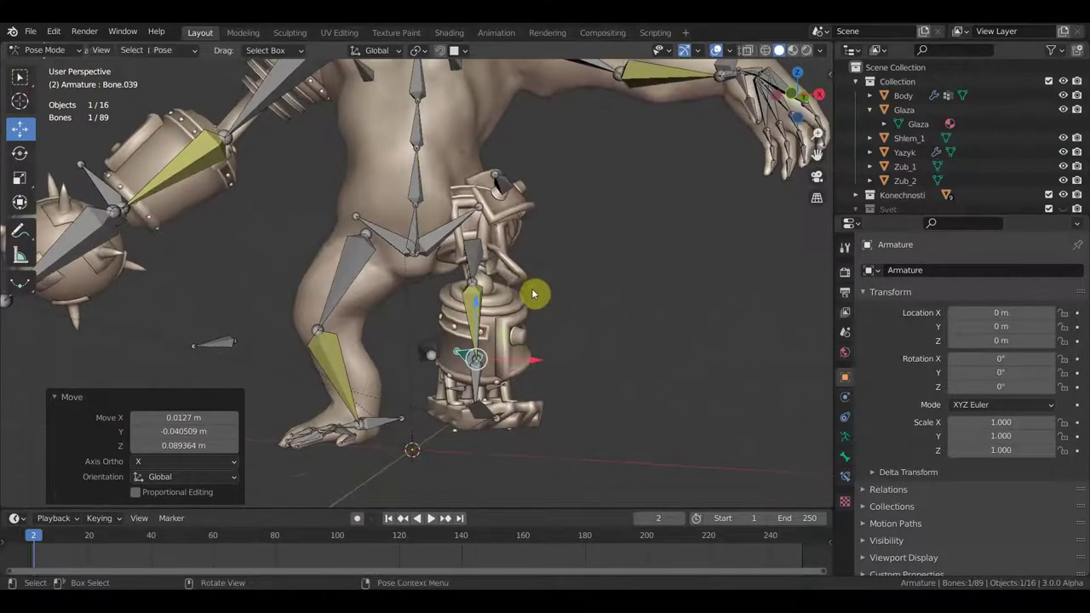
mouse_move(558, 321)
middle_down()
mouse_move(616, 346)
mouse_move(649, 319)
mouse_move(584, 302)
middle_up()
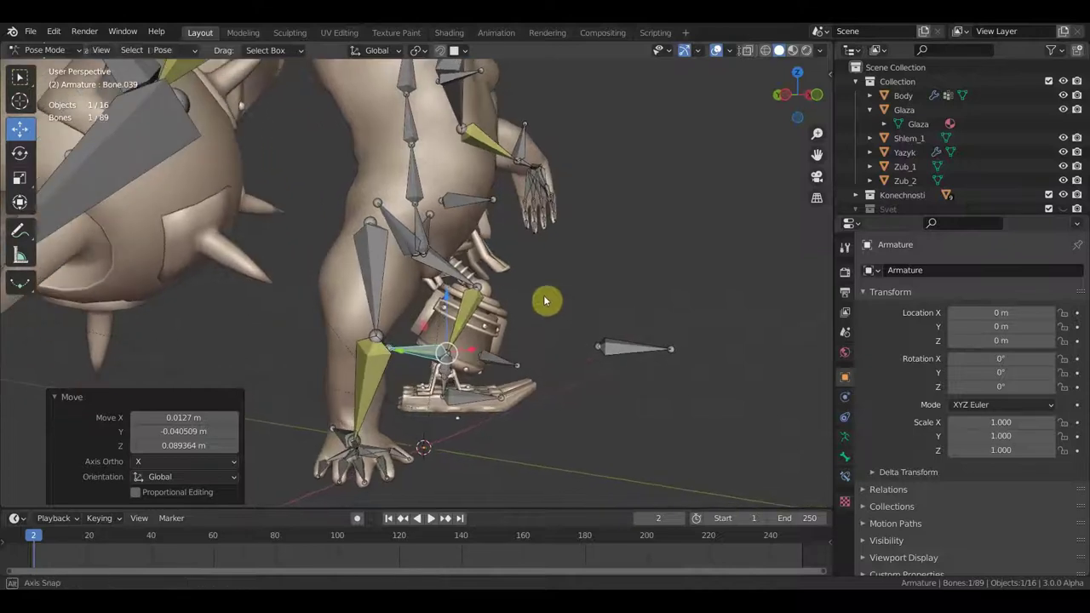
key(g)
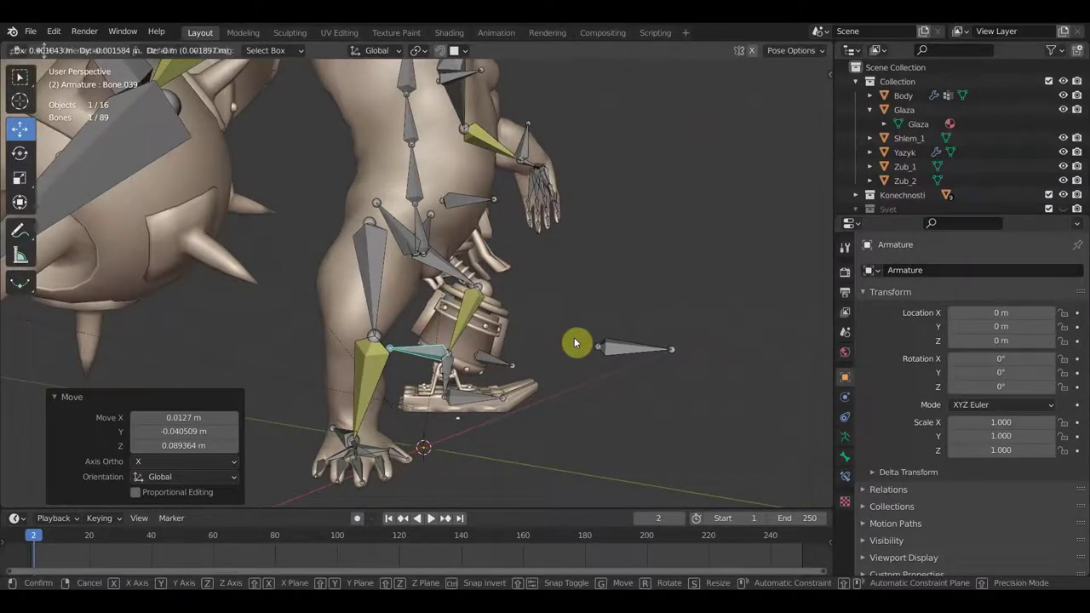
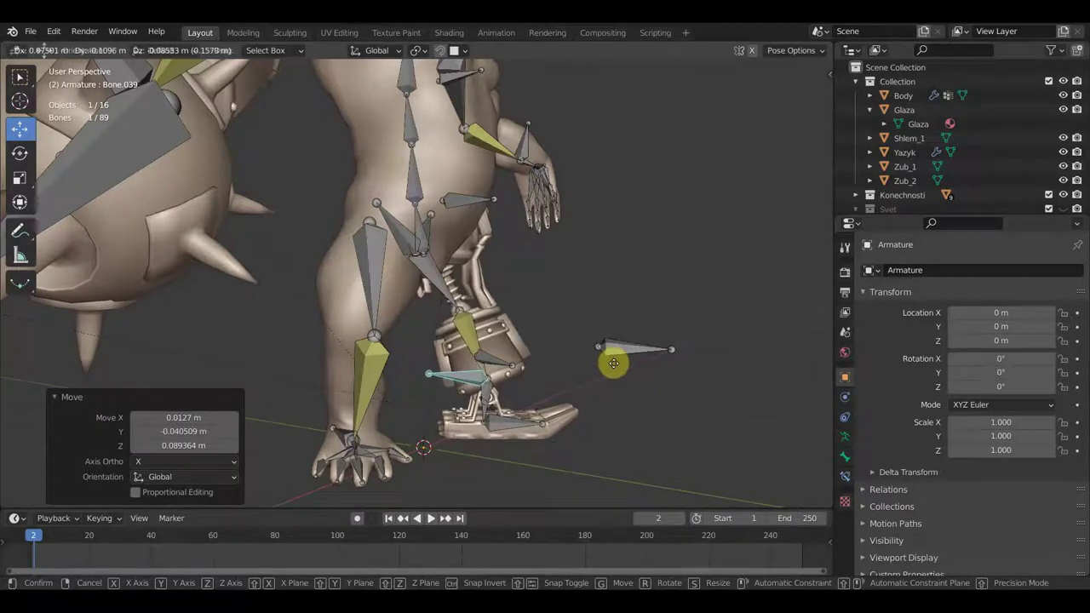
Step: Confirm the foot bone's placement and rotate it to a new angle
click(613, 364)
middle_drag(610, 362, 494, 367)
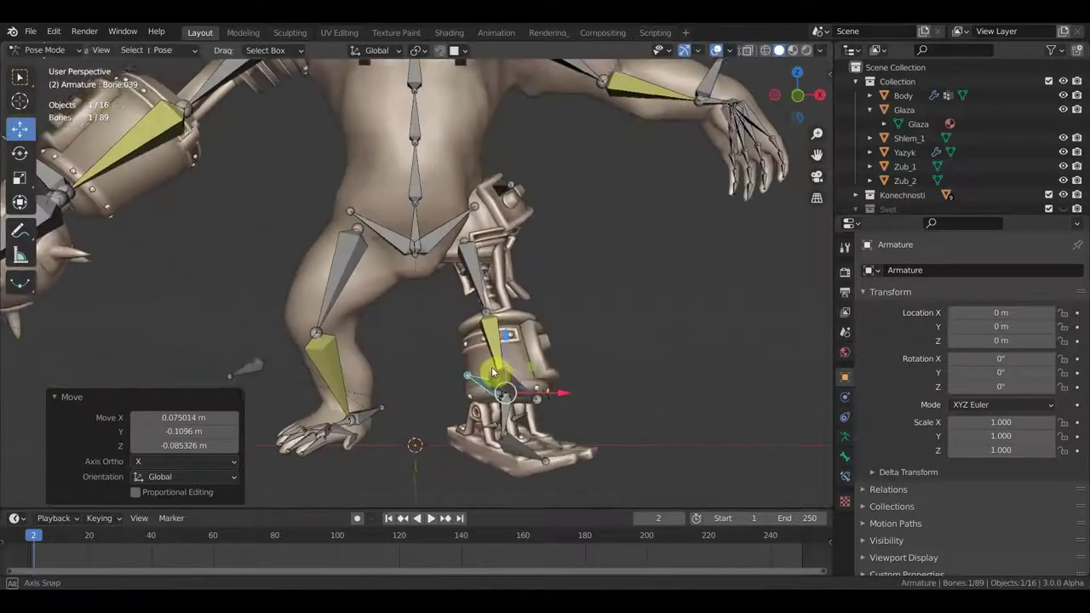
middle_drag(560, 341, 508, 328)
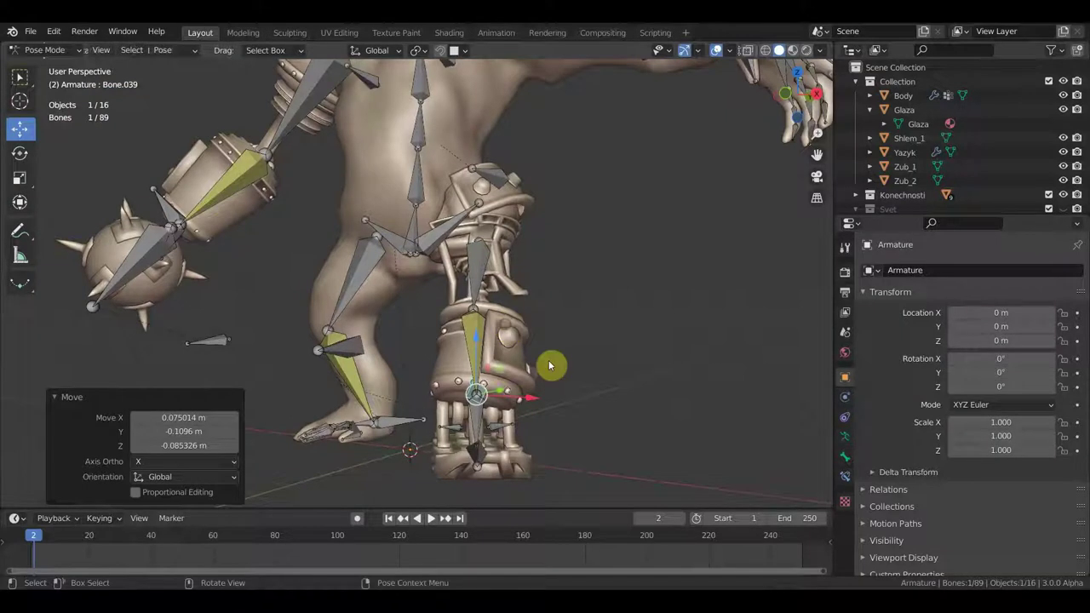
key(r)
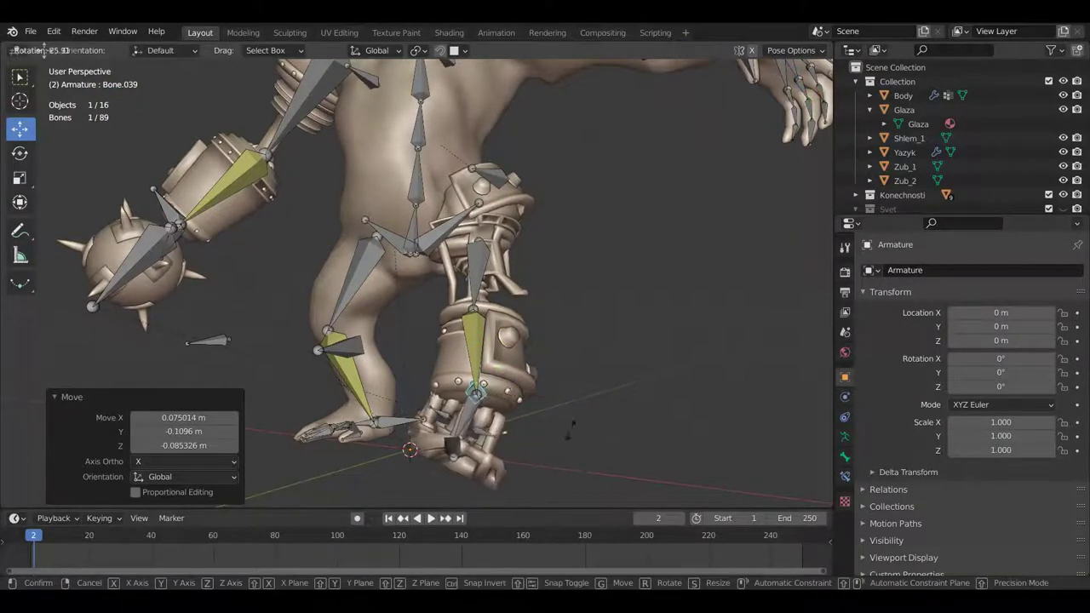
click(605, 398)
Step: Rotate the foot bone once more, then undo the recent foot rotations
mouse_move(576, 407)
middle_down()
mouse_move(681, 428)
mouse_move(596, 433)
mouse_move(715, 431)
middle_up()
key(r)
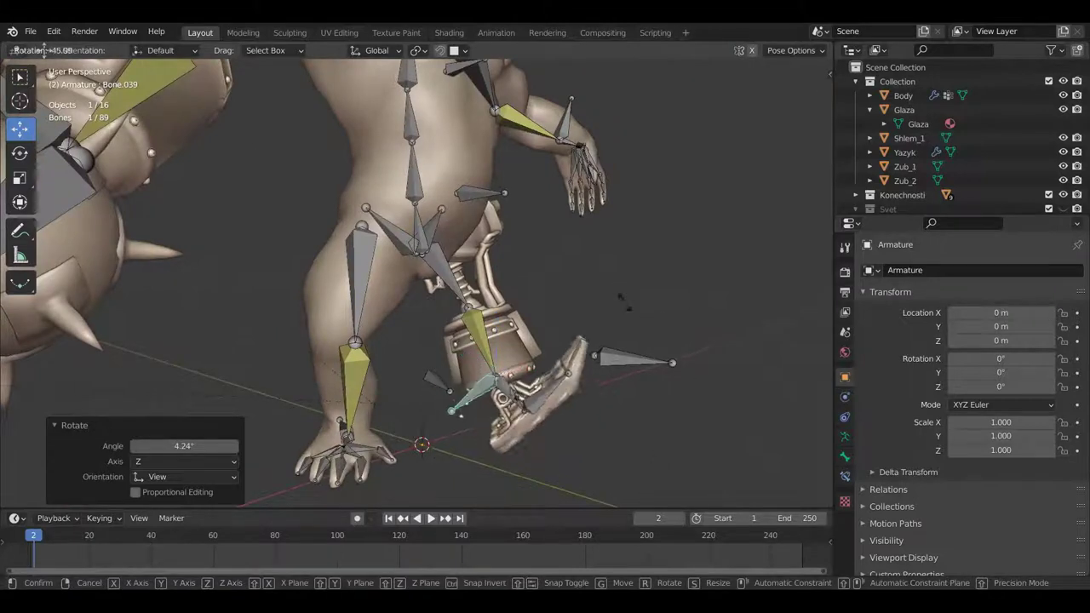
click(660, 390)
key(ctrl+z)
key(ctrl+z)
key(ctrl+z)
key(ctrl+z)
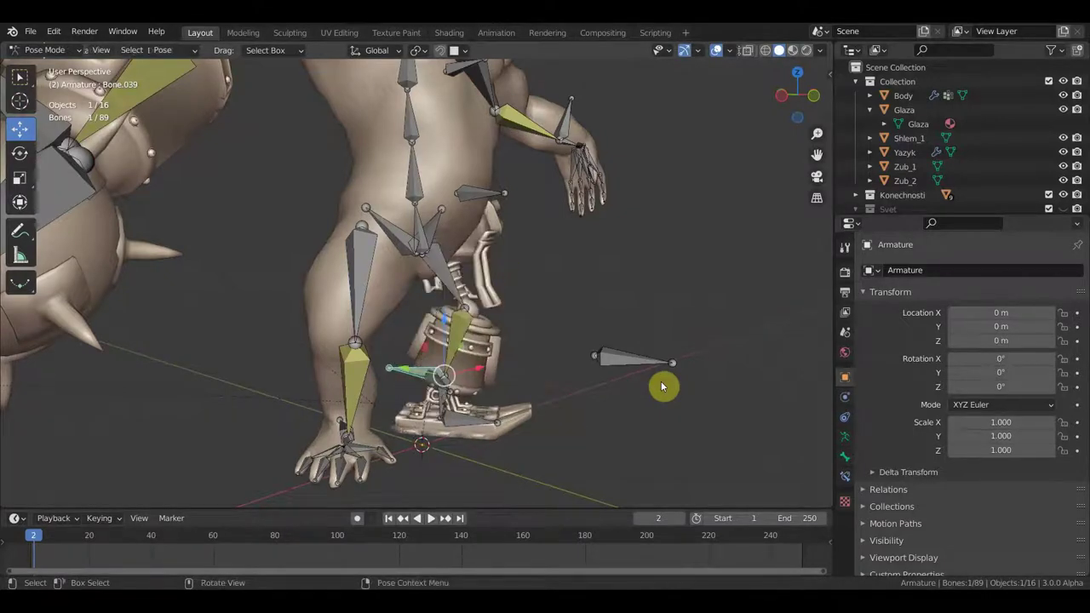
scroll(608, 418, up, 3)
scroll(633, 323, up, 2)
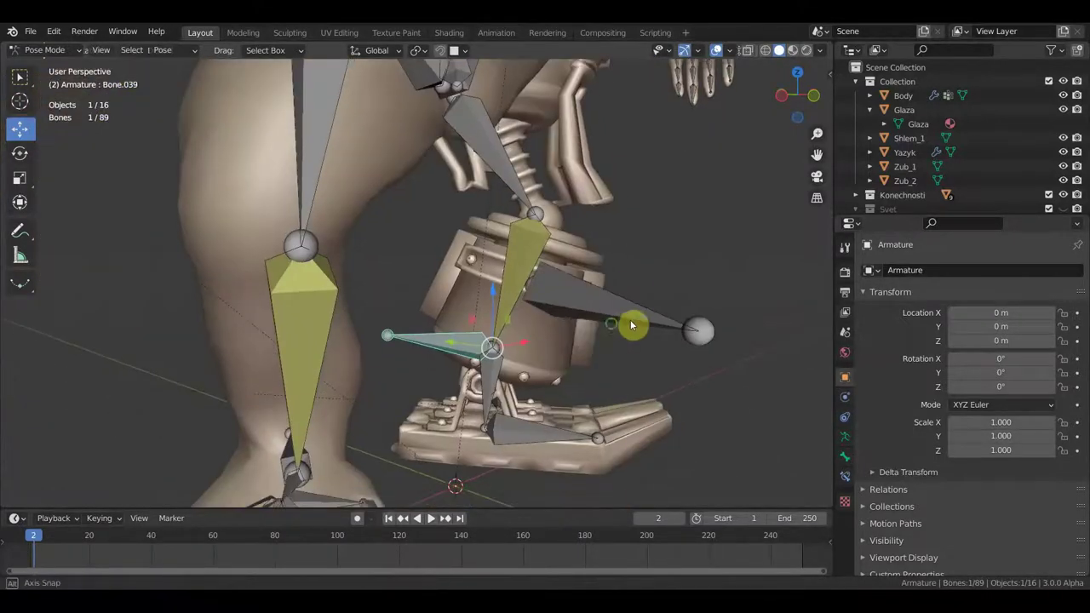
middle_drag(633, 323, 514, 323)
middle_drag(659, 437, 741, 426)
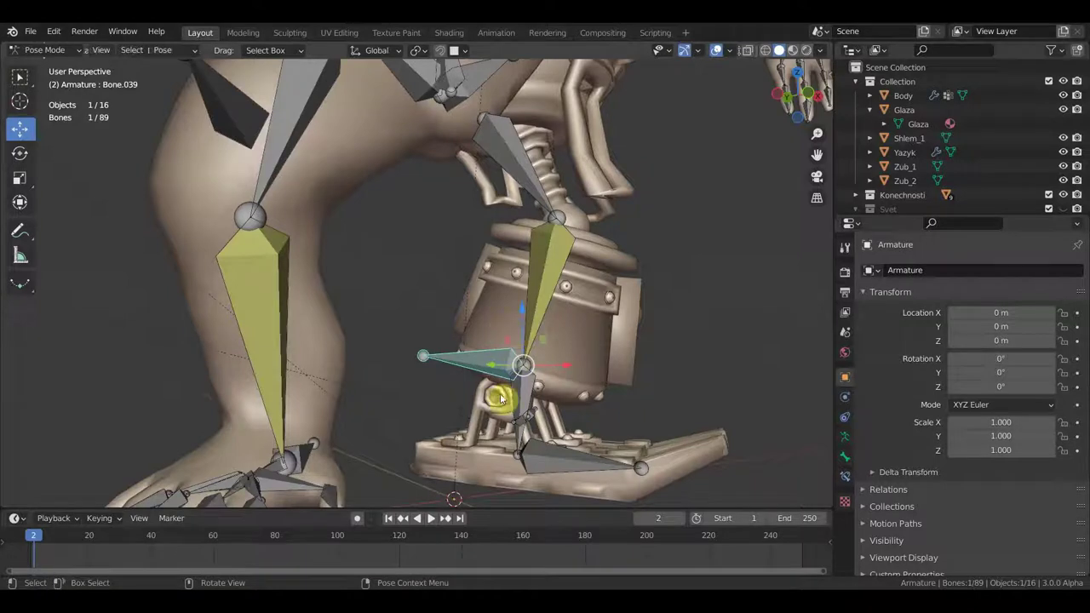
mouse_move(507, 338)
middle_down()
mouse_move(455, 345)
mouse_move(516, 350)
middle_up()
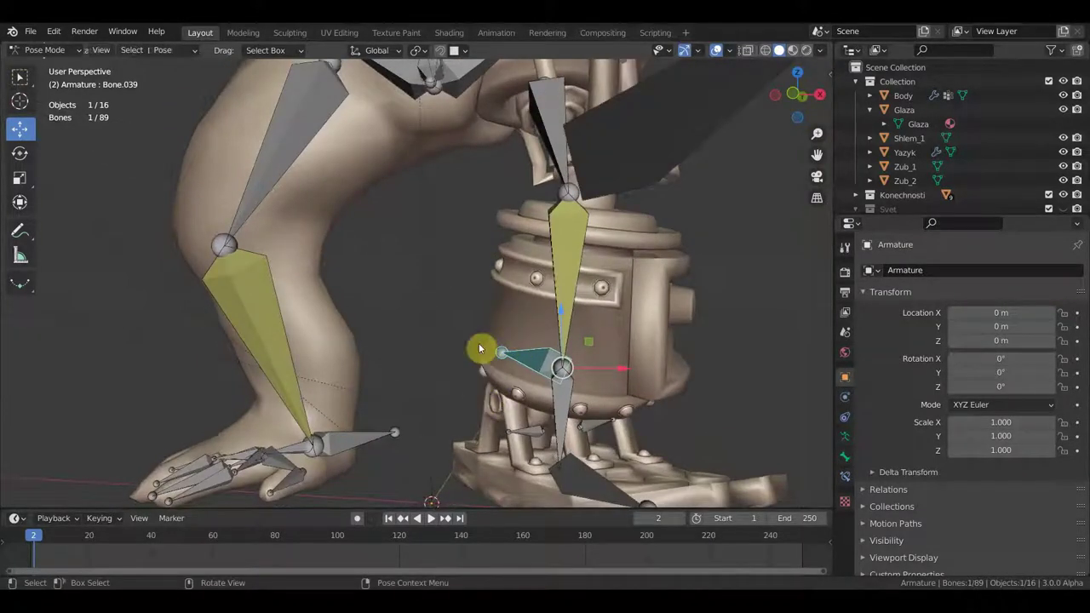
mouse_move(535, 406)
middle_down()
mouse_move(585, 409)
mouse_move(571, 419)
mouse_move(480, 397)
mouse_move(518, 378)
mouse_move(552, 395)
middle_up()
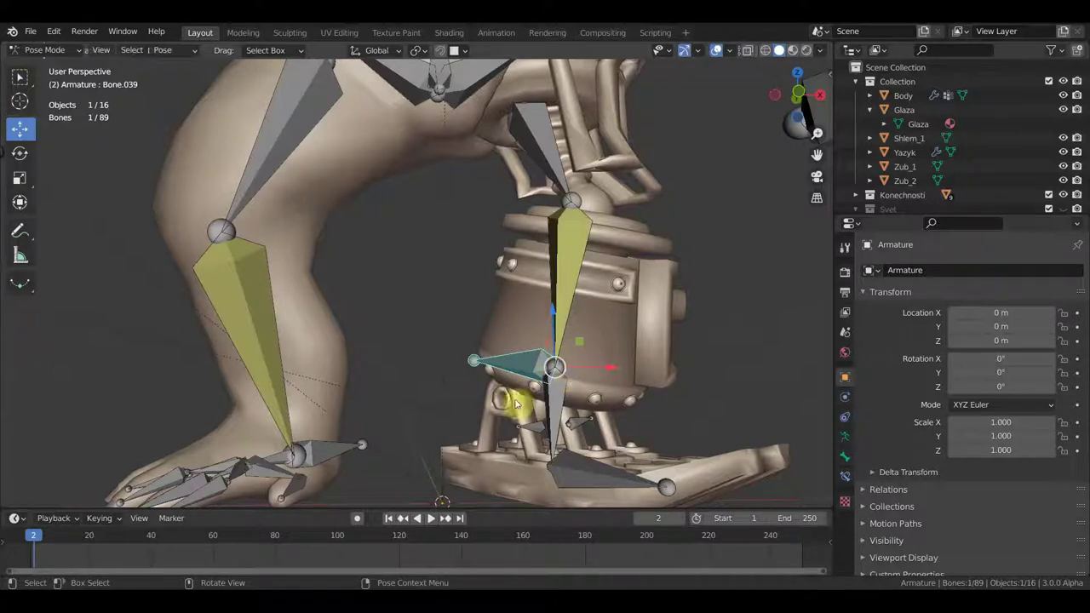
scroll(589, 344, down, 2)
scroll(588, 342, down, 2)
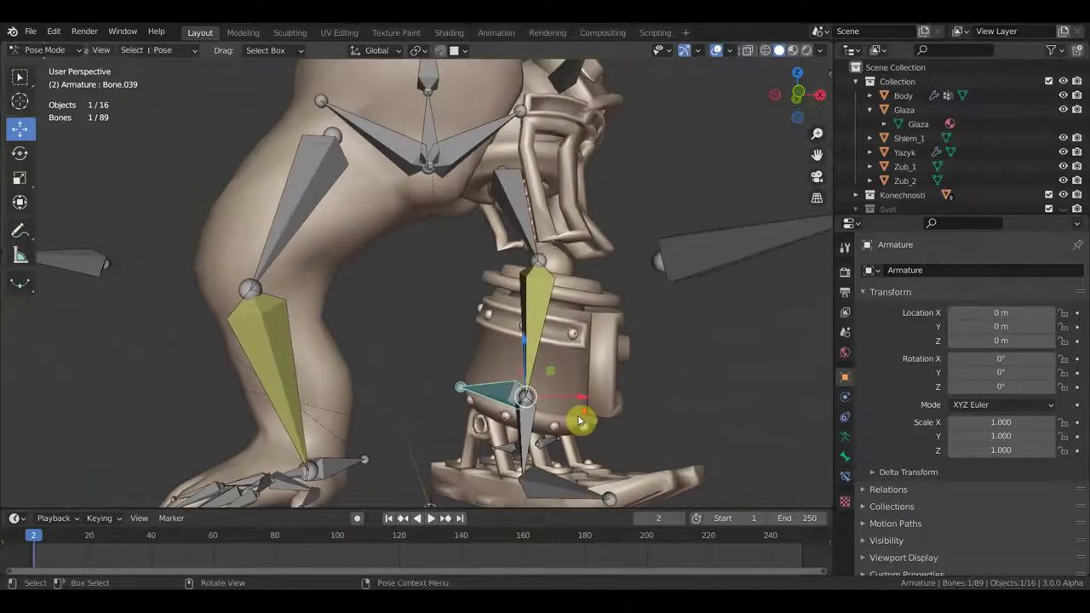
scroll(584, 339, down, 2)
scroll(578, 333, down, 2)
shift+middle_drag(578, 333, 597, 422)
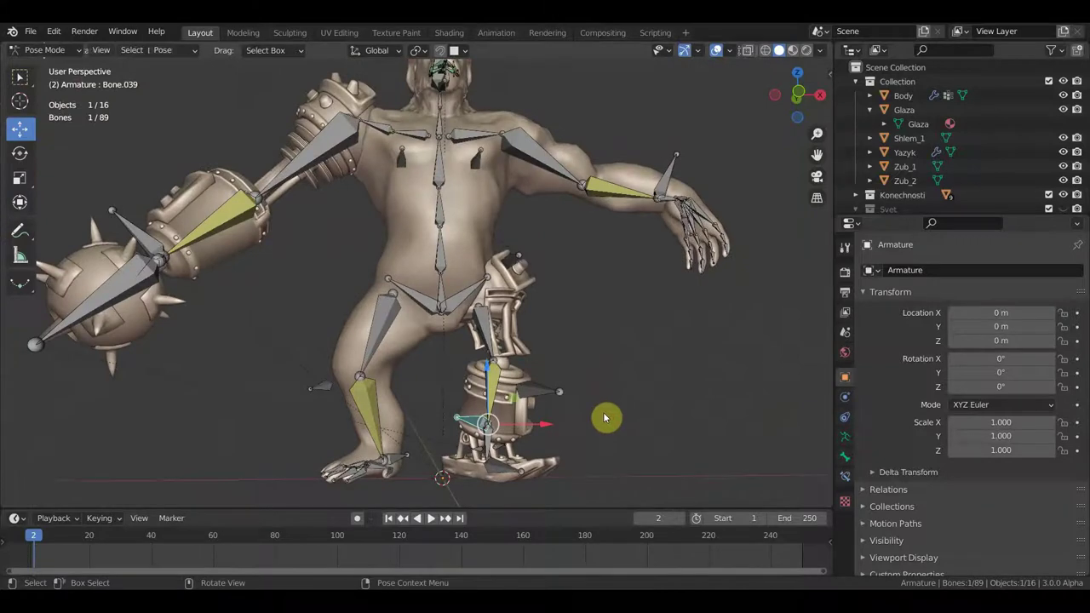
key(KP_1)
scroll(604, 401, down, 2)
scroll(601, 388, up, 2)
mouse_move(602, 384)
shift+middle_down()
mouse_move(592, 448)
mouse_move(538, 435)
mouse_move(559, 440)
shift+middle_up()
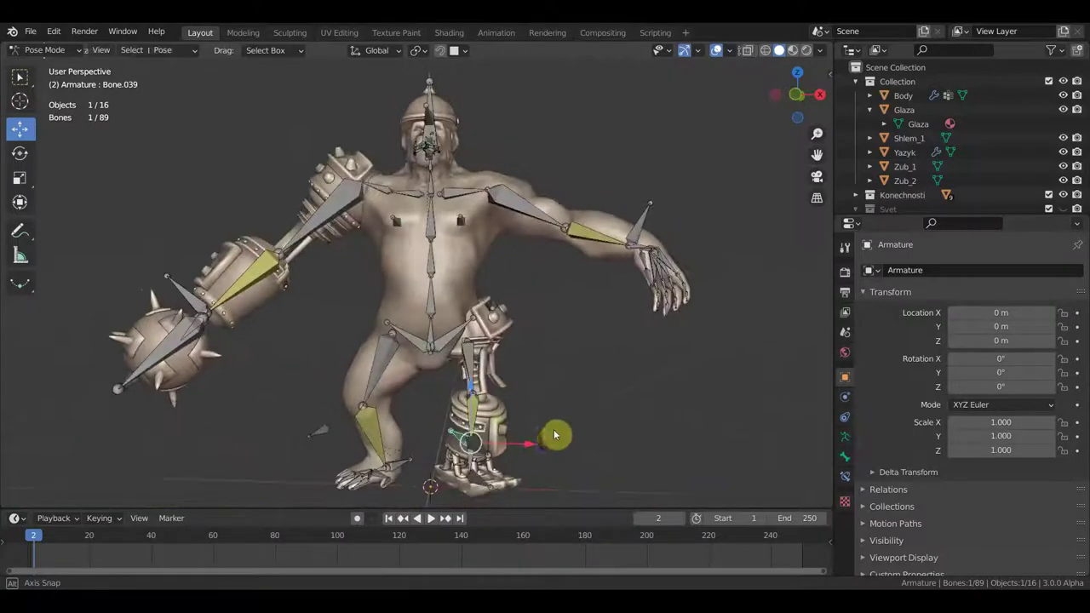
shift+middle_drag(396, 397, 528, 384)
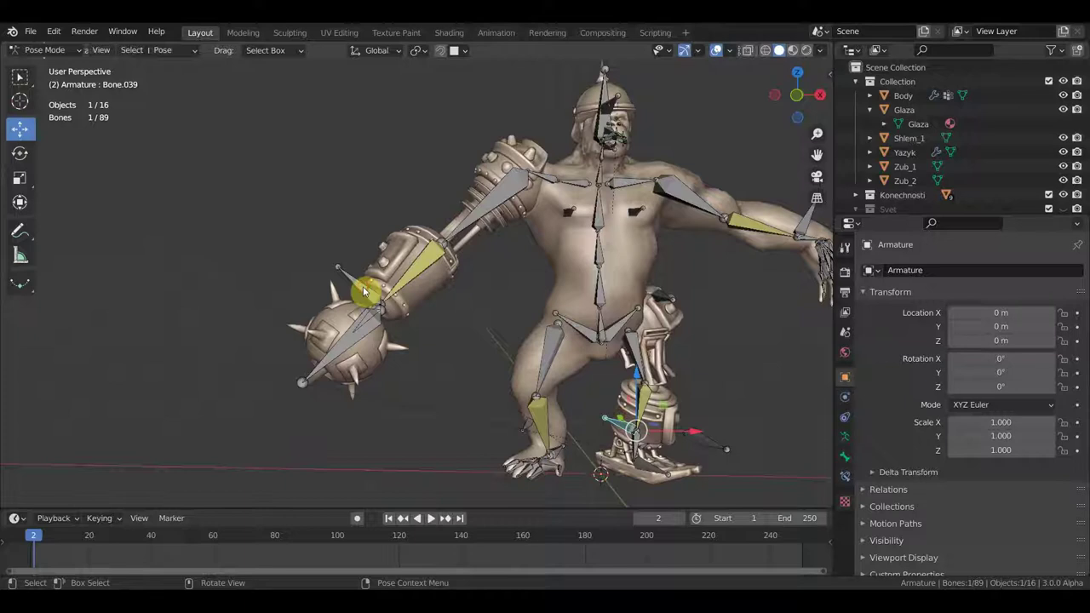
click(346, 339)
Step: Try moving the mace-handle bone down and back up, then deselect it
click(357, 338)
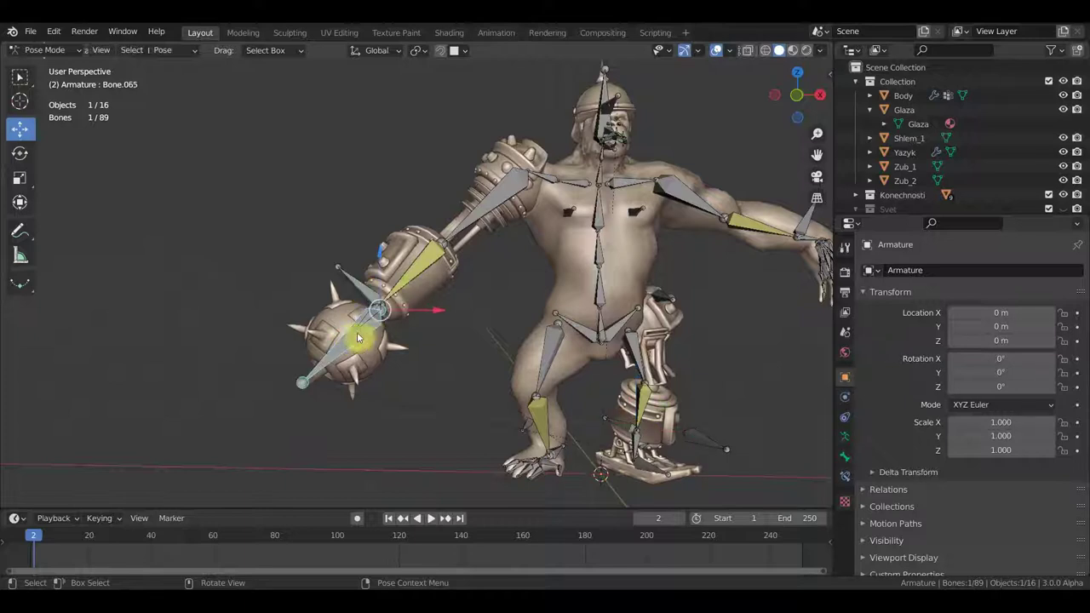
drag(407, 316, 356, 377)
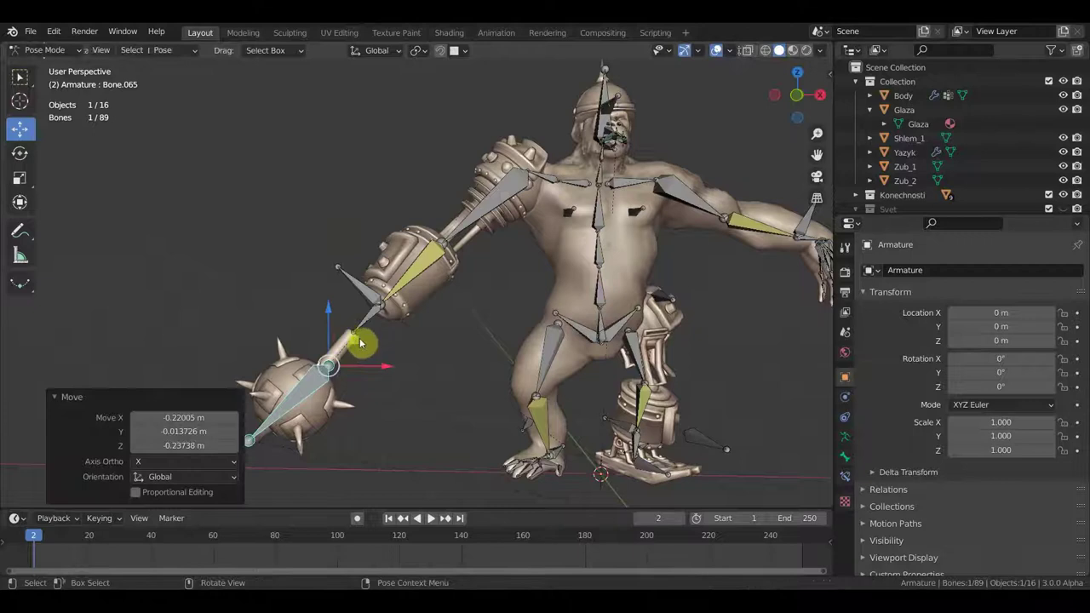
drag(373, 351, 423, 302)
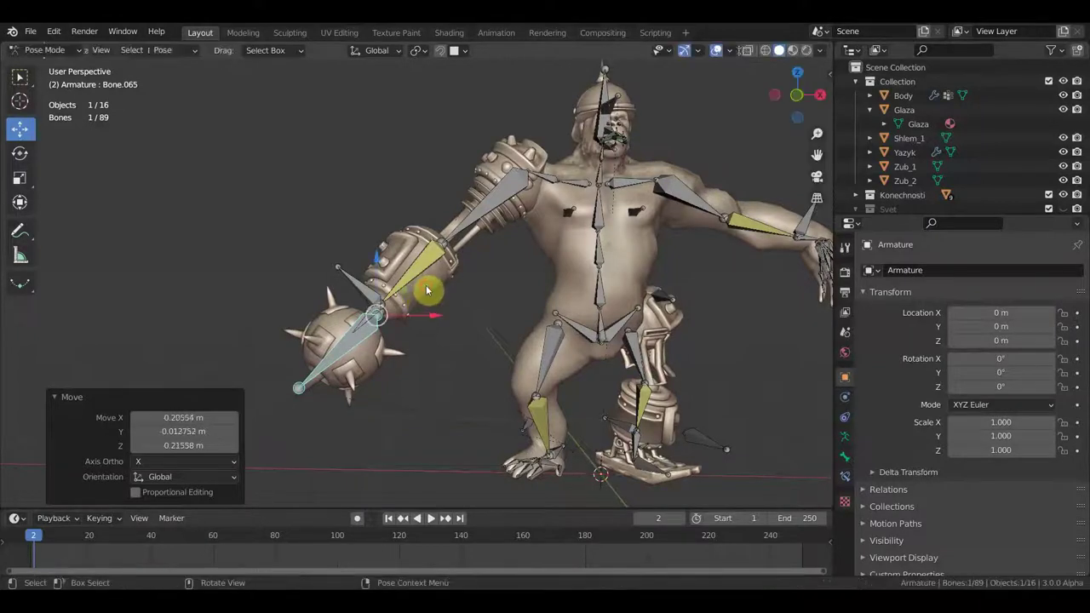
key(alt+a)
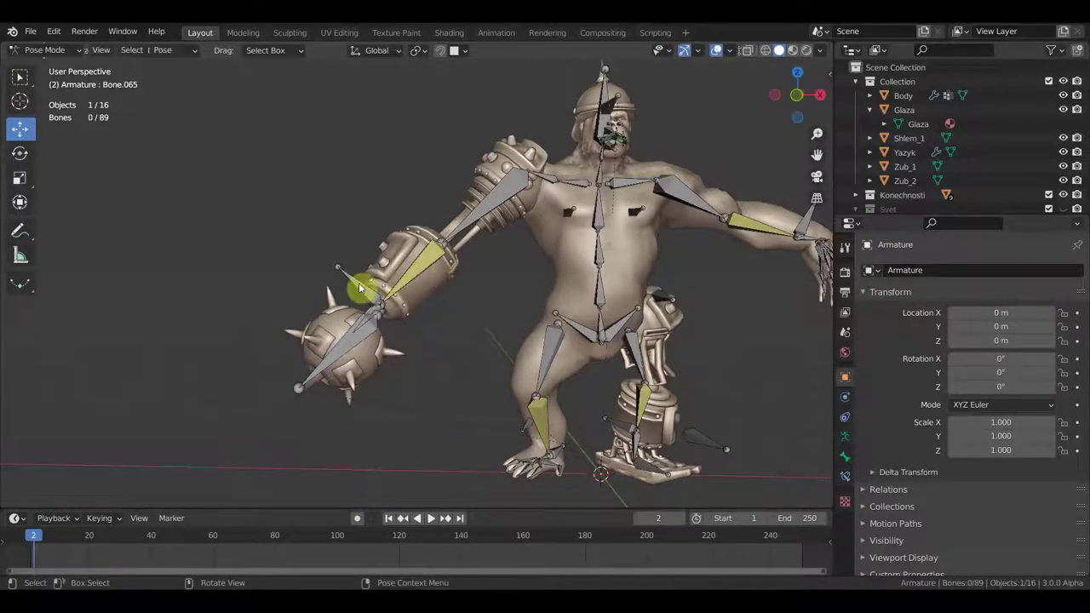
Step: Rotate the mace arm bone and raise it 0.88 m in Z to the upper left
click(362, 292)
key(r)
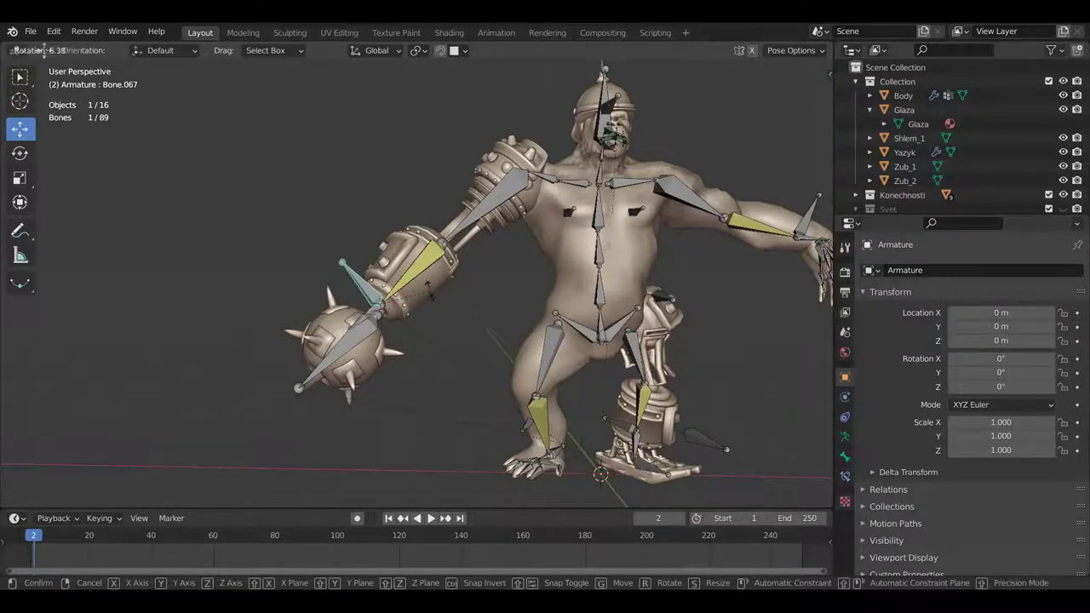
click(430, 292)
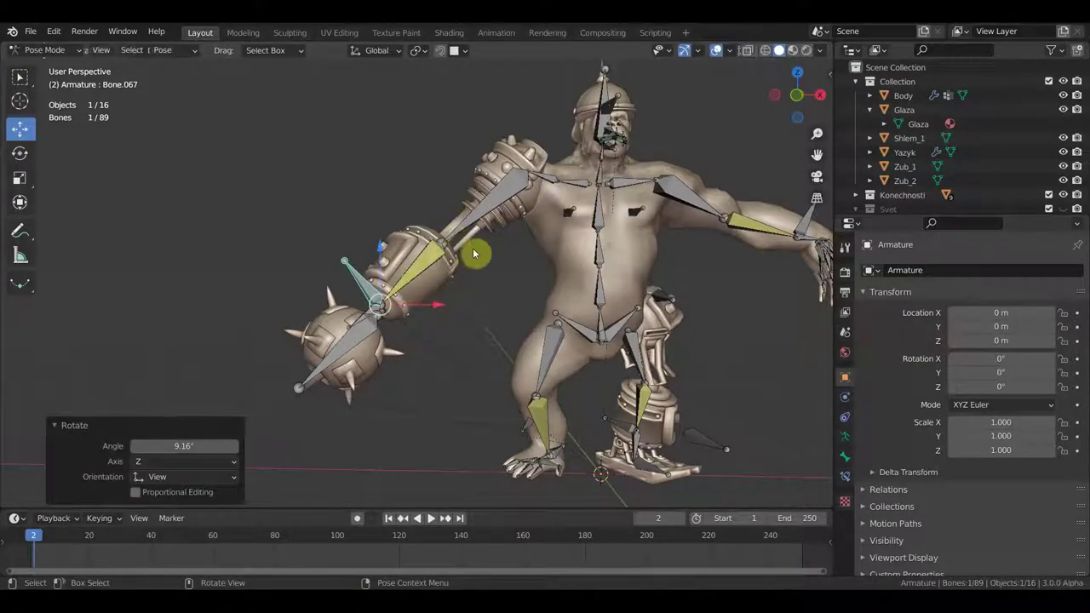
key(g)
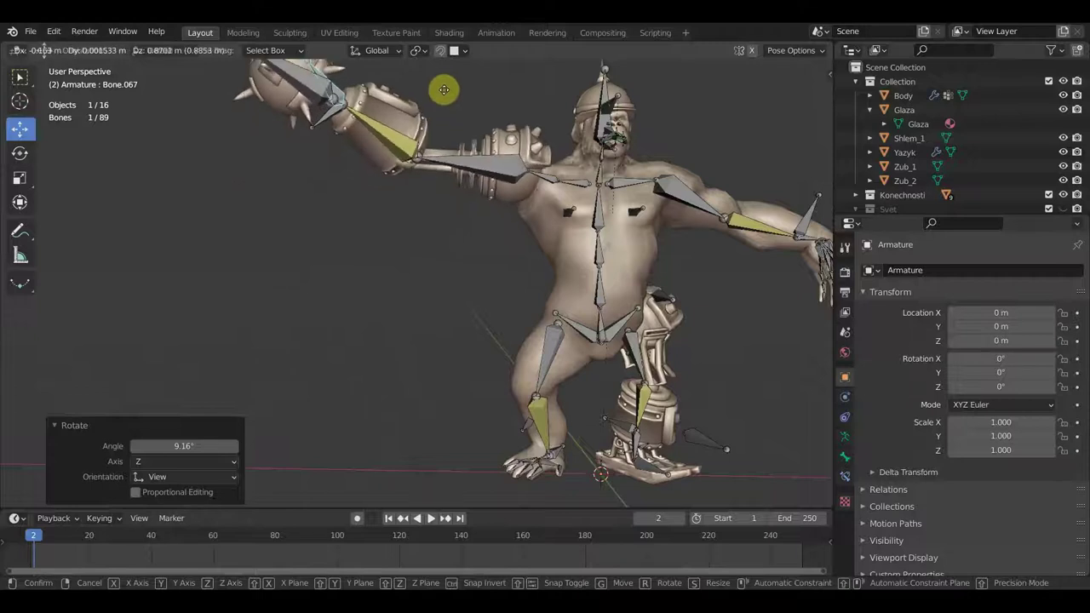
click(445, 89)
Step: Zoom in on the upper body and hide the armature overlays
middle_drag(481, 230, 430, 379)
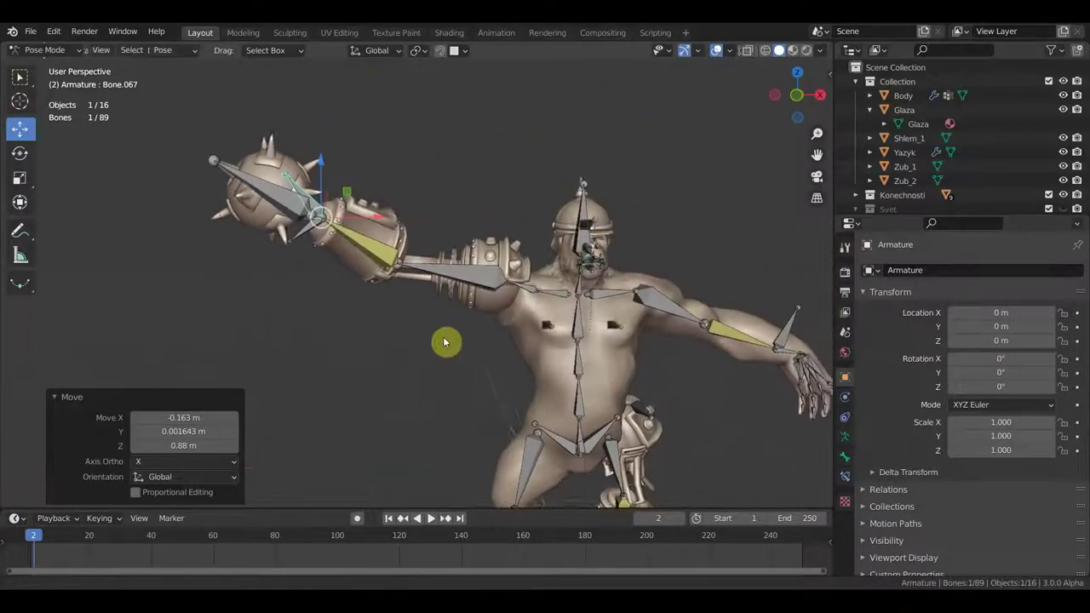
scroll(430, 379, up, 2)
scroll(462, 360, up, 1)
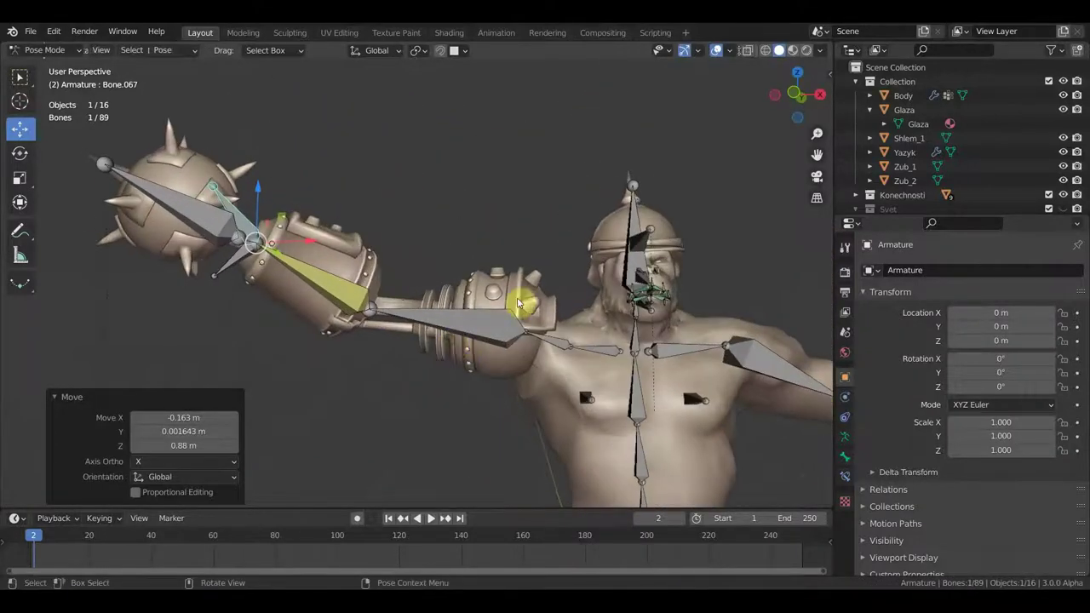
click(718, 51)
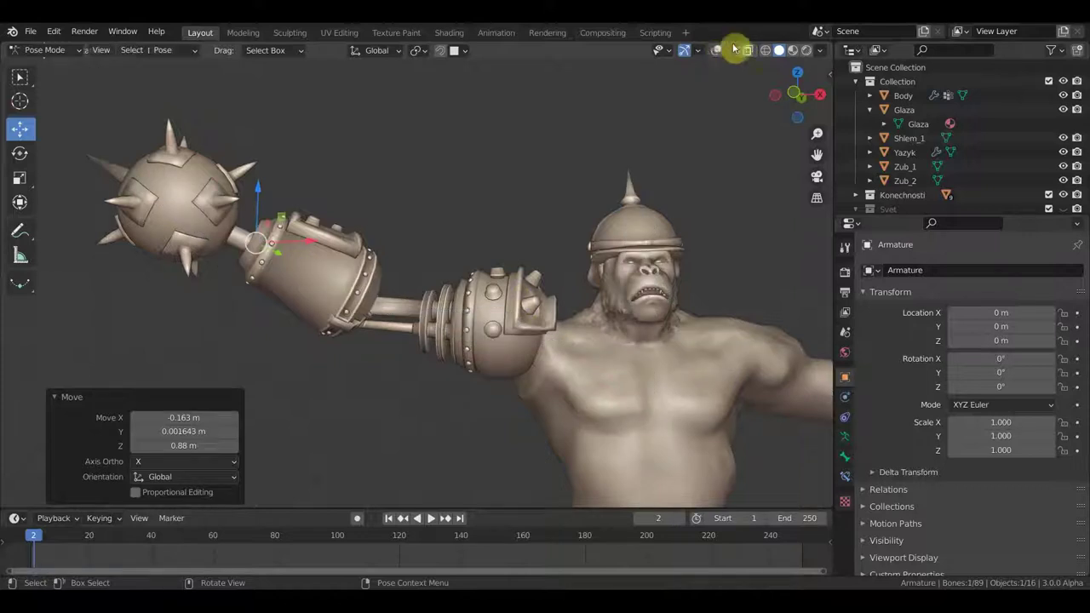
Step: Switch to Material Preview, snap to Front Orthographic, and turn the armature overlays back on
click(793, 51)
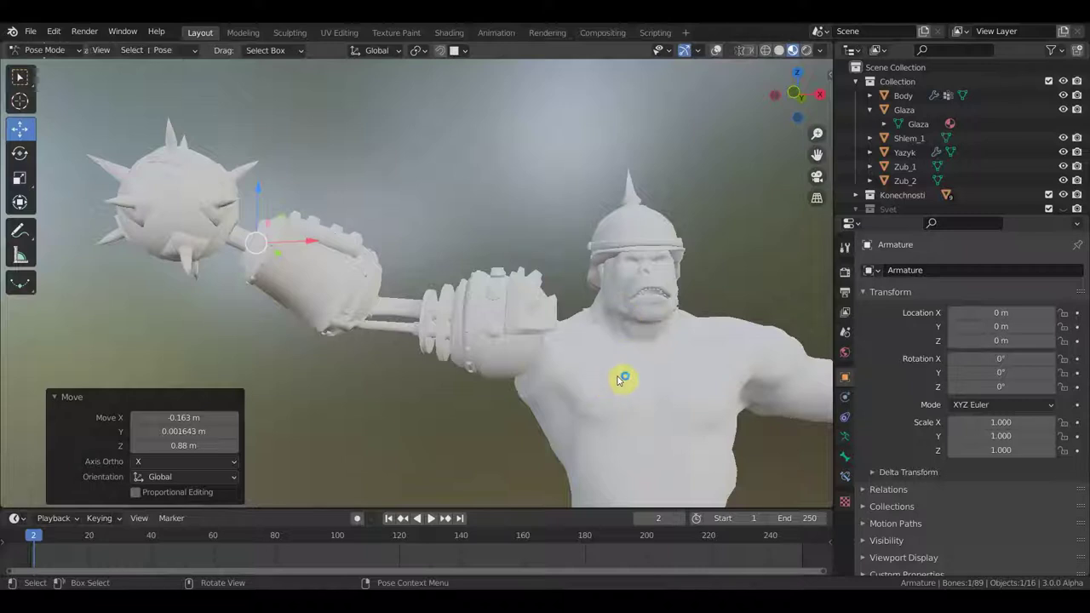
mouse_move(622, 378)
middle_down()
mouse_move(609, 302)
mouse_move(674, 304)
mouse_move(537, 341)
mouse_move(523, 377)
mouse_move(456, 386)
mouse_move(509, 375)
mouse_move(485, 381)
mouse_move(494, 333)
mouse_move(537, 324)
mouse_move(638, 344)
mouse_move(554, 367)
mouse_move(630, 389)
mouse_move(363, 368)
mouse_move(219, 372)
mouse_move(588, 326)
mouse_move(466, 332)
mouse_move(567, 311)
middle_up()
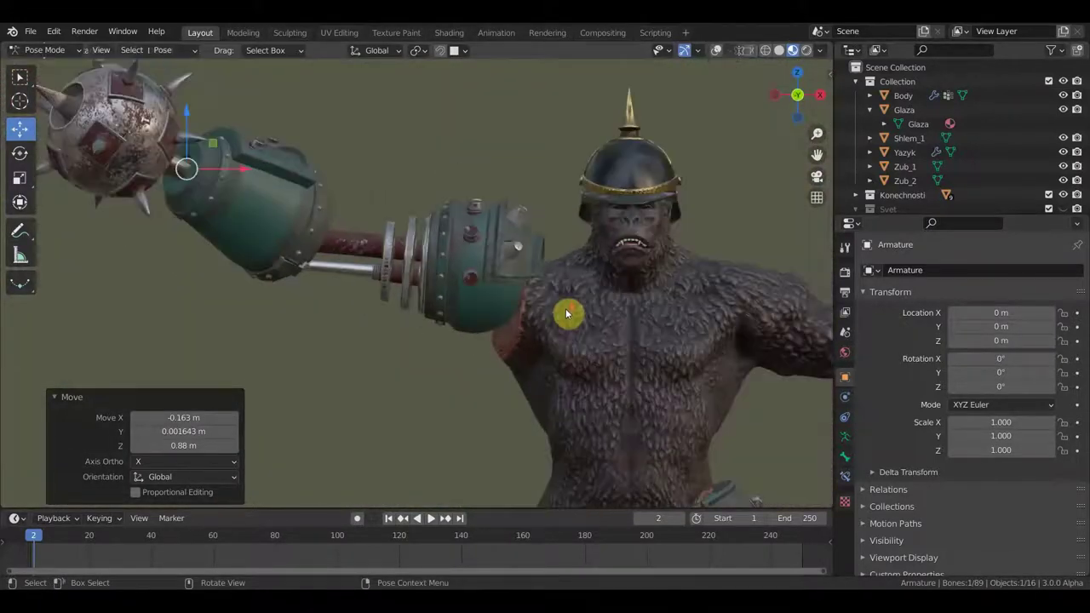
mouse_move(645, 323)
middle_down()
mouse_move(628, 349)
mouse_move(490, 294)
middle_up()
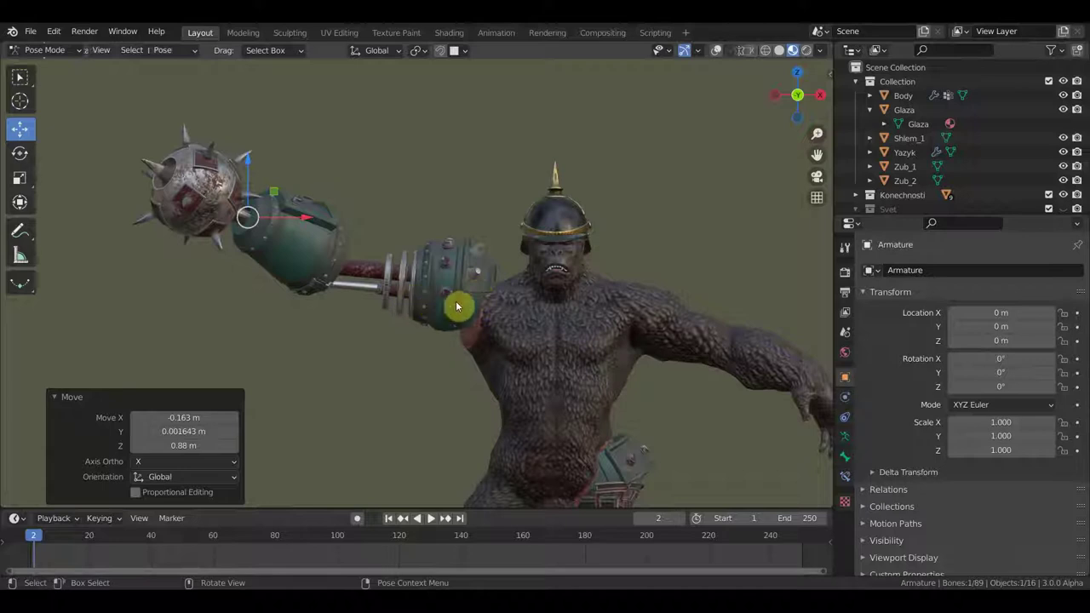
scroll(464, 320, up, 2)
scroll(519, 336, up, 1)
scroll(489, 311, up, 1)
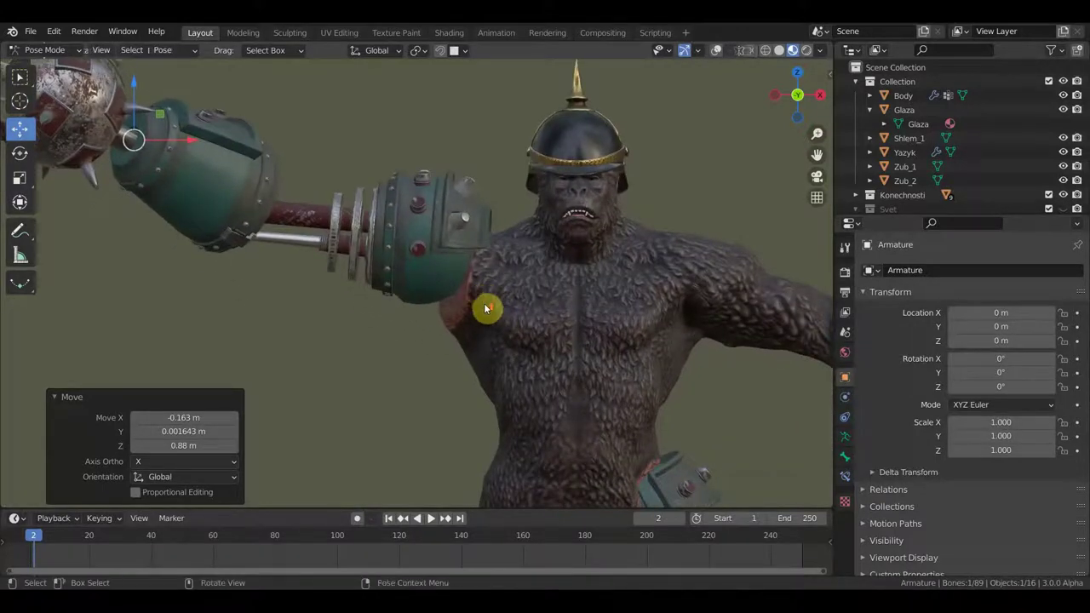
scroll(494, 317, up, 1)
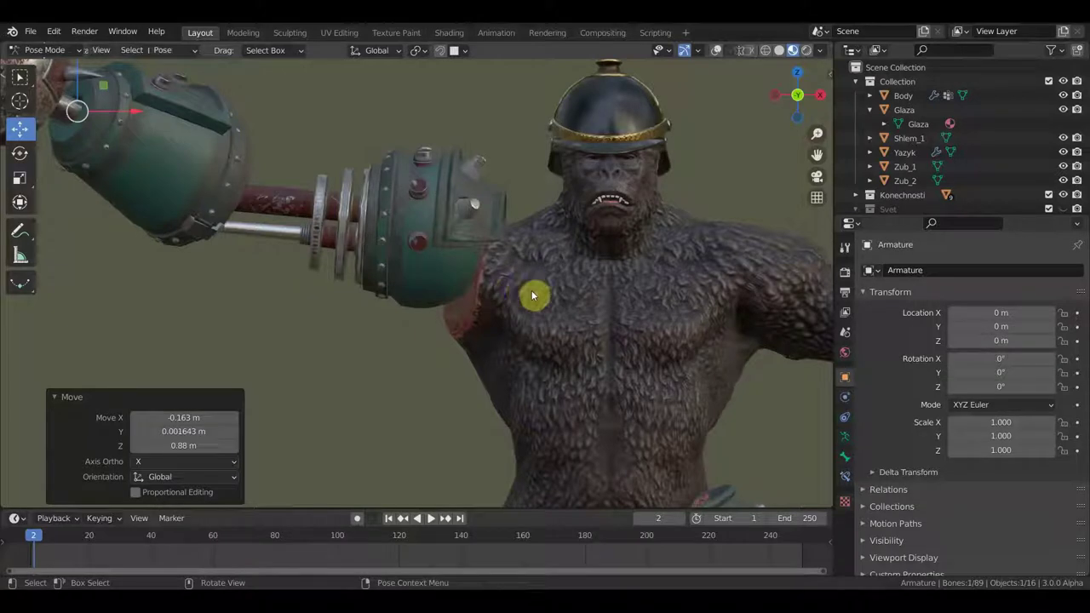
key(KP_1)
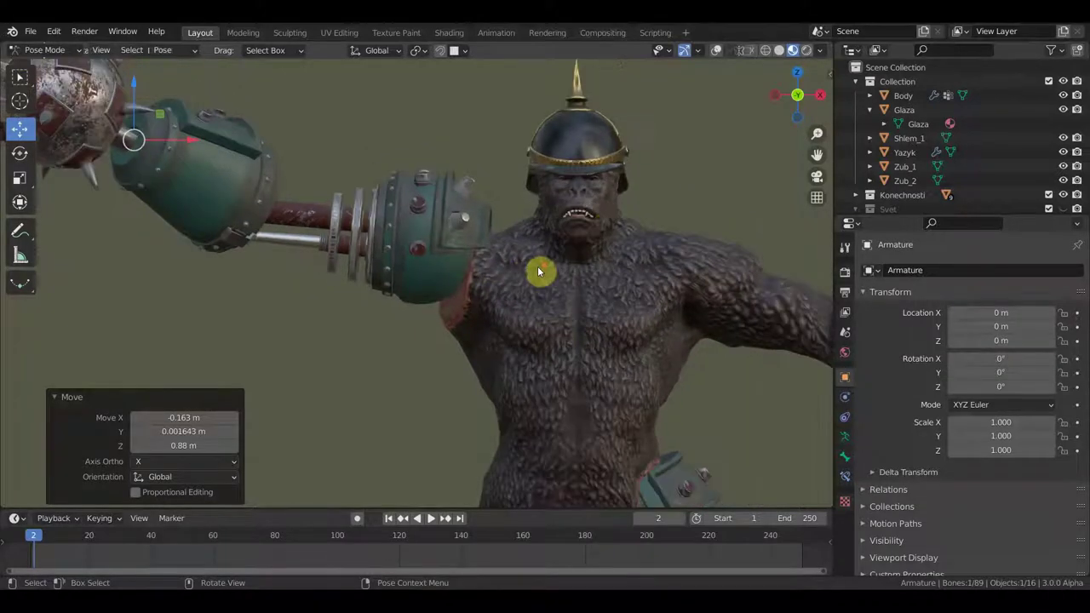
click(716, 50)
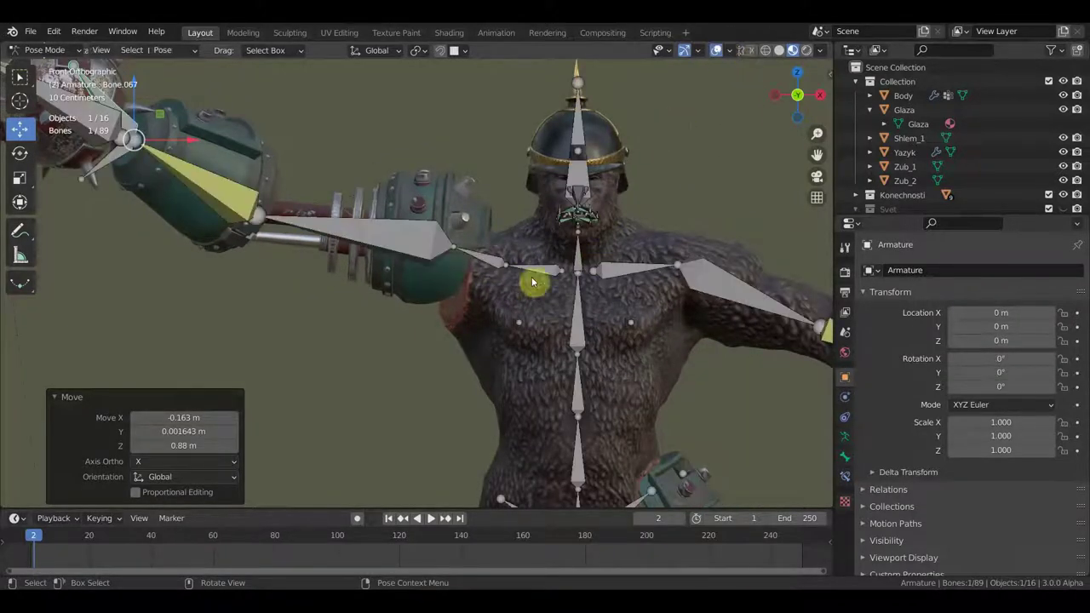
Step: Select the mace arm's shoulder bone and undo the arm raise
click(492, 263)
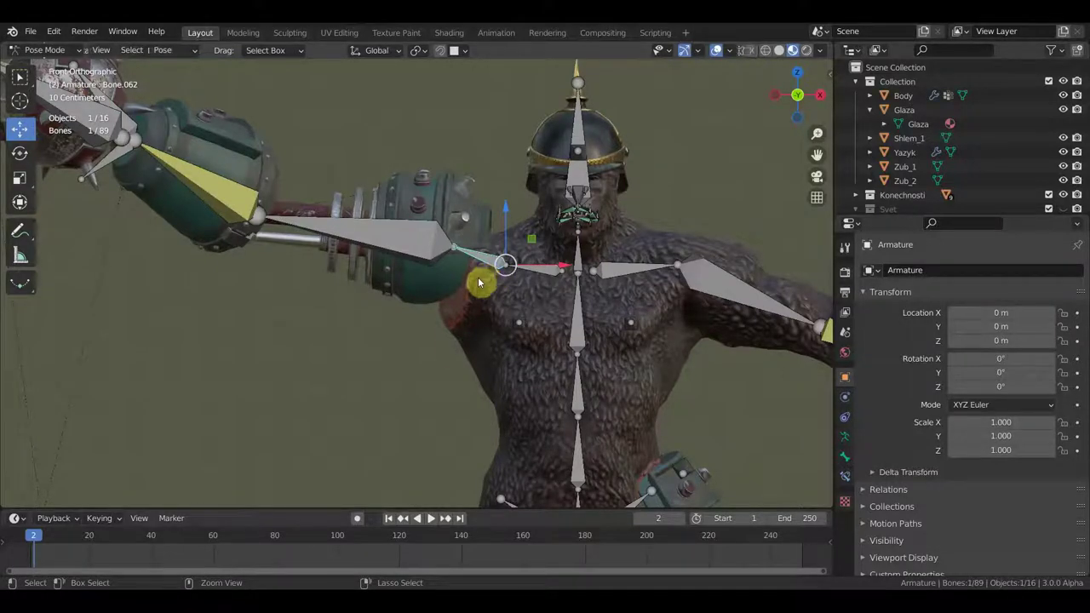
key(ctrl+z)
scroll(409, 364, up, 1)
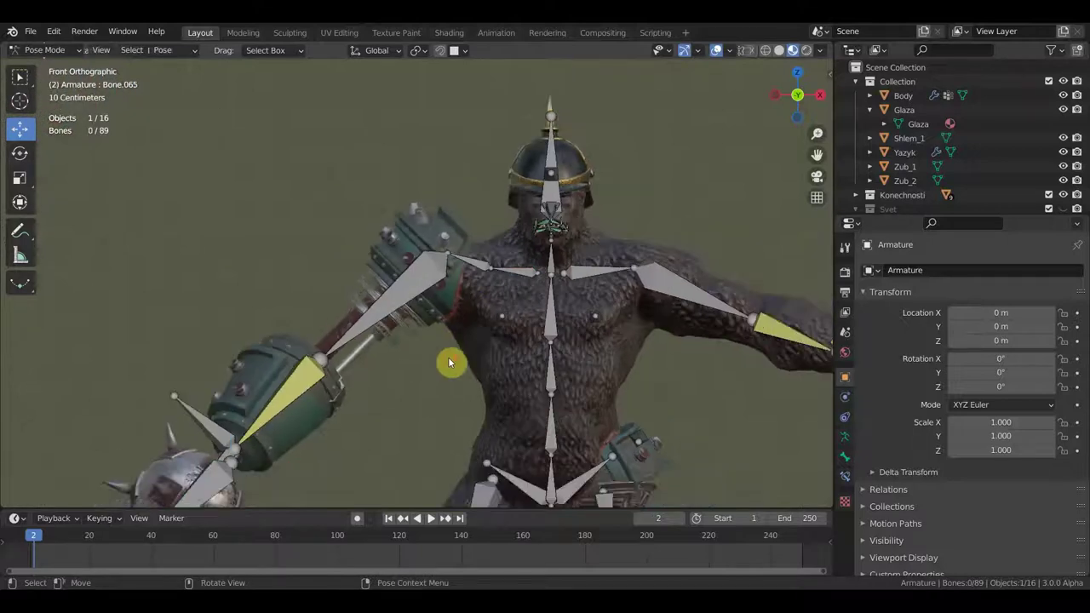
scroll(448, 358, up, 1)
scroll(406, 340, up, 2)
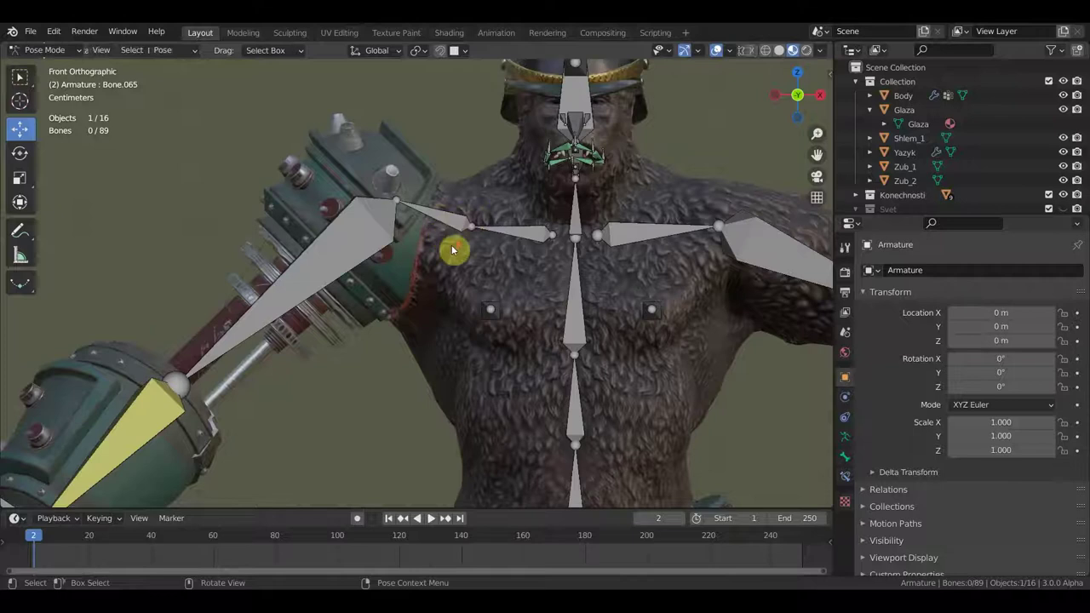
scroll(454, 249, down, 4)
scroll(477, 256, up, 2)
scroll(511, 256, up, 1)
scroll(459, 343, up, 2)
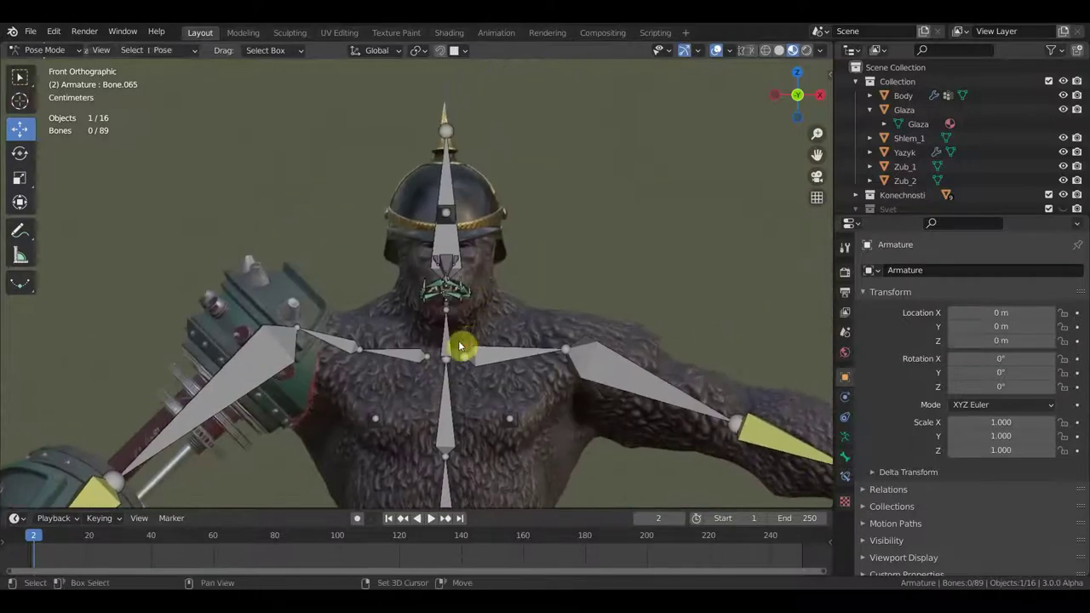
scroll(458, 346, up, 1)
scroll(507, 330, up, 1)
scroll(528, 273, down, 1)
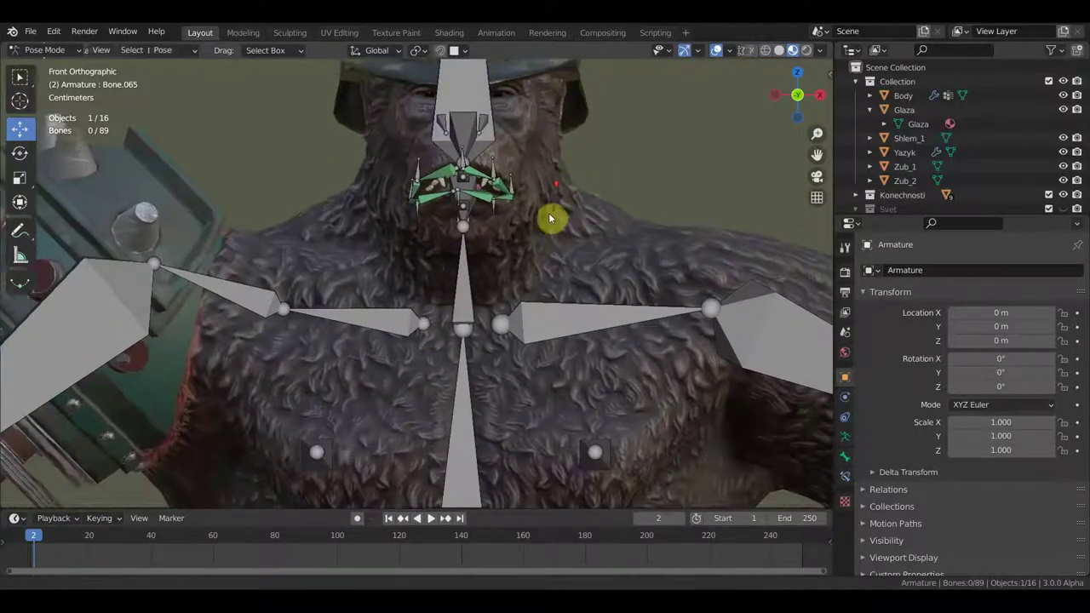
scroll(511, 264, down, 1)
scroll(409, 320, down, 1)
scroll(319, 366, down, 3)
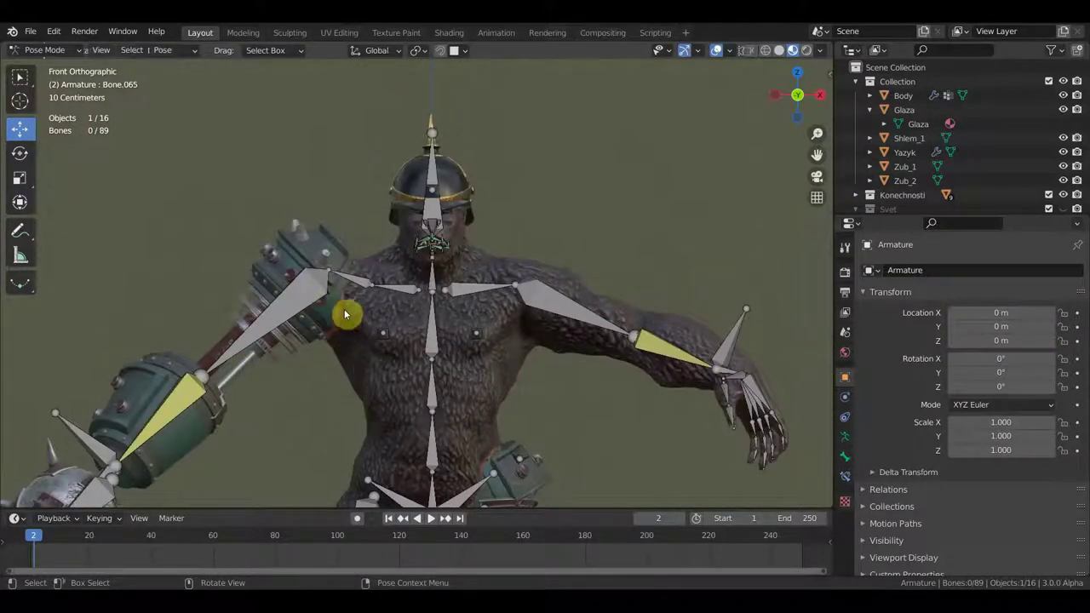
middle_drag(349, 341, 712, 328)
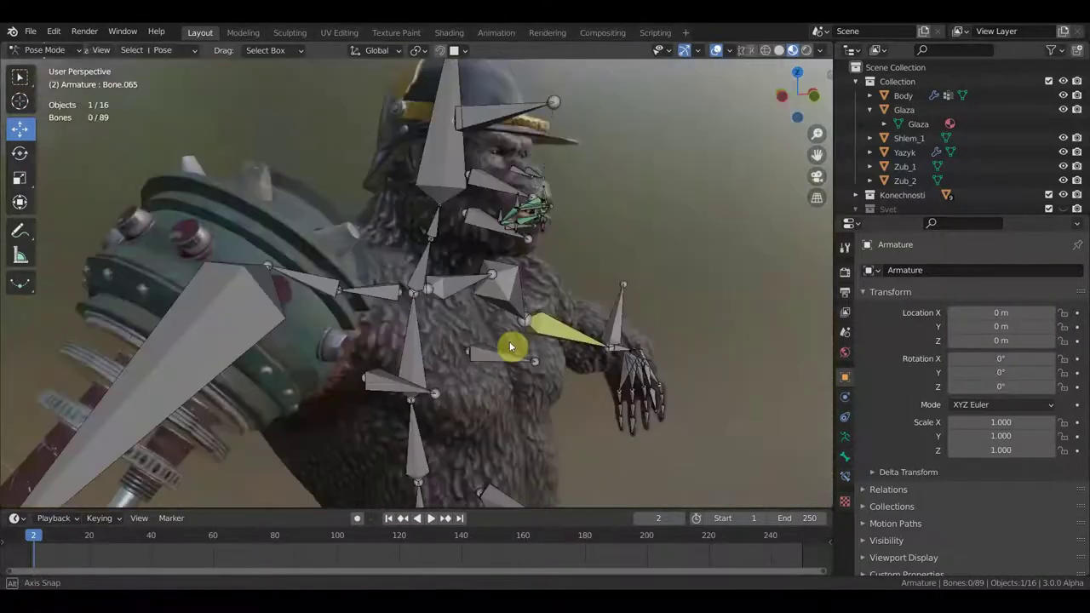
middle_drag(711, 328, 401, 341)
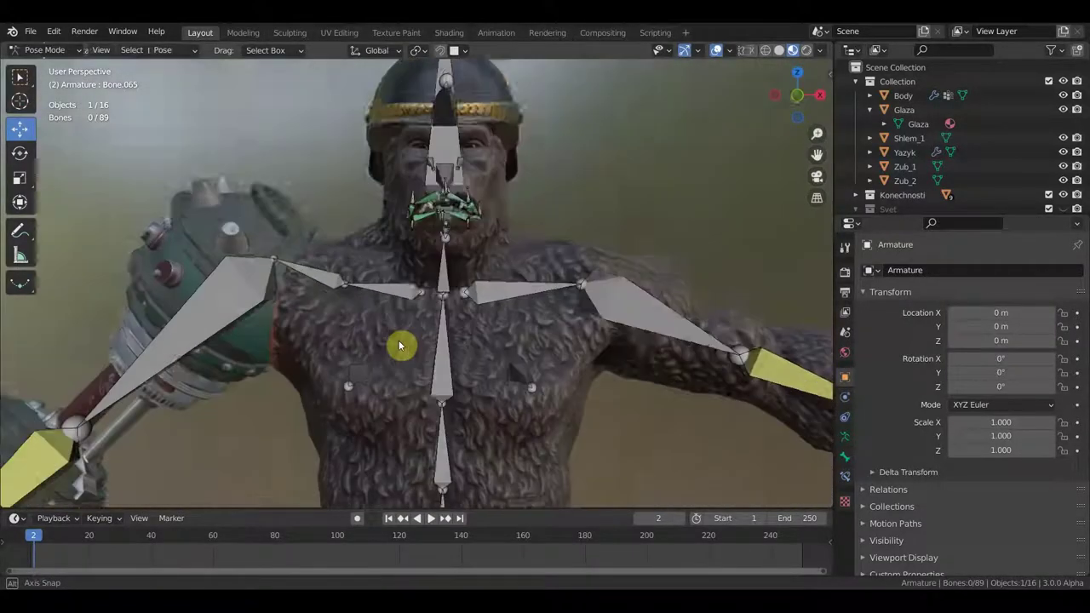
scroll(491, 288, up, 3)
shift+middle_drag(490, 288, 455, 455)
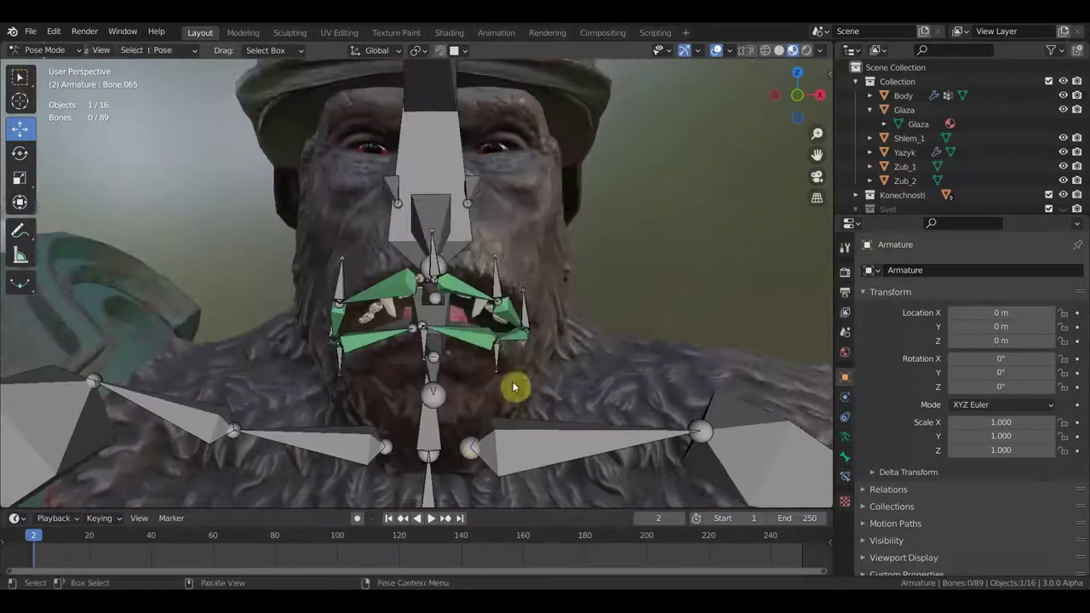
middle_drag(503, 343, 557, 338)
mouse_move(450, 264)
middle_down()
mouse_move(596, 275)
mouse_move(546, 281)
mouse_move(506, 270)
middle_up()
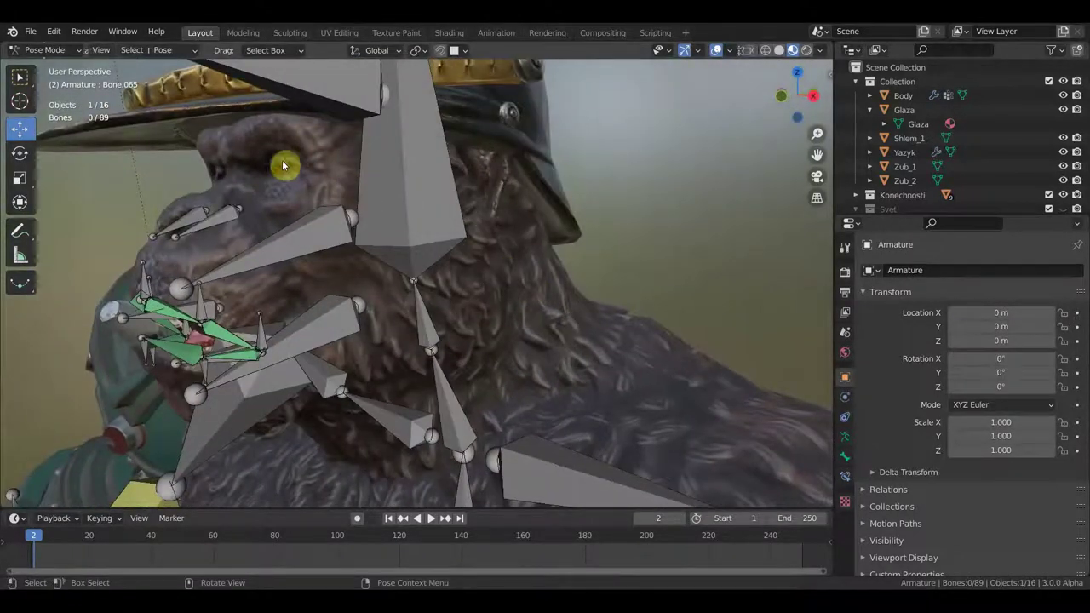
middle_drag(370, 139, 416, 165)
Step: Raise the horizontal helmet bone off the head, then undo to set it back
click(407, 210)
middle_drag(411, 214, 411, 225)
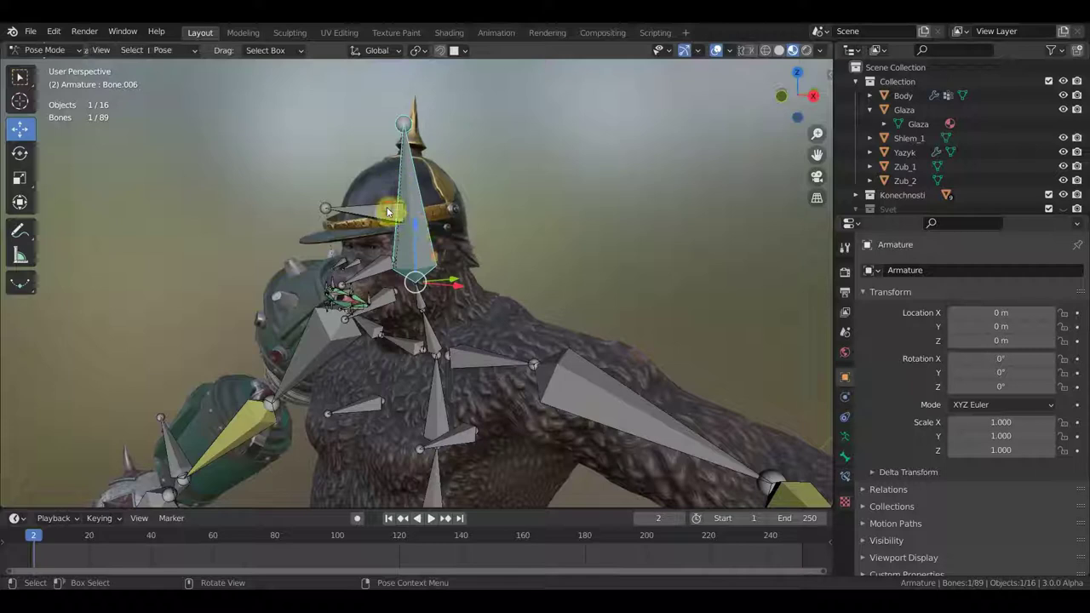
click(387, 211)
middle_drag(387, 212, 412, 212)
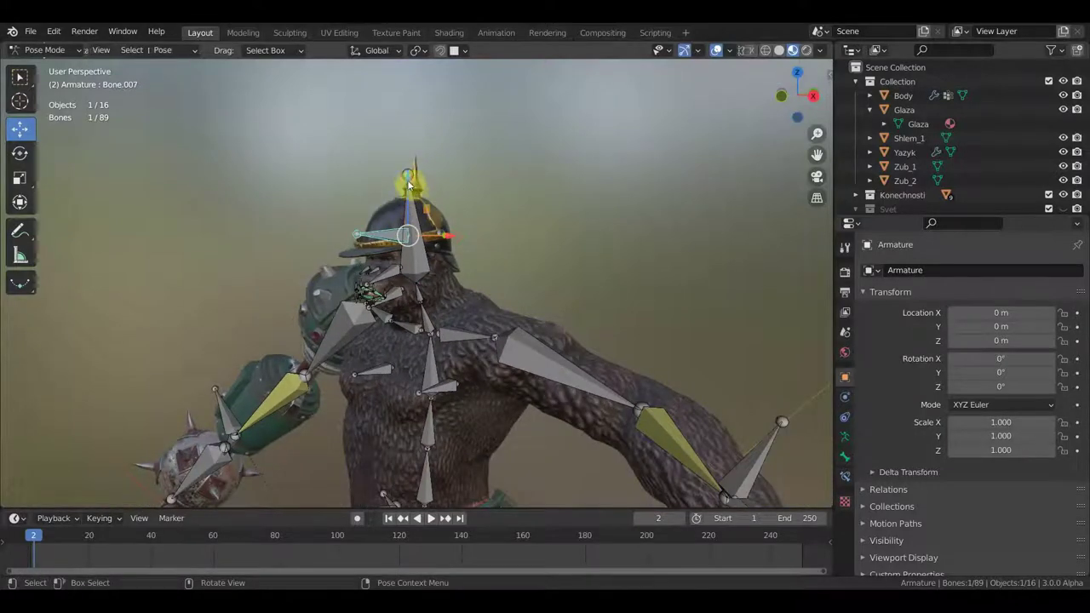
drag(408, 183, 414, 103)
middle_drag(414, 102, 580, 203)
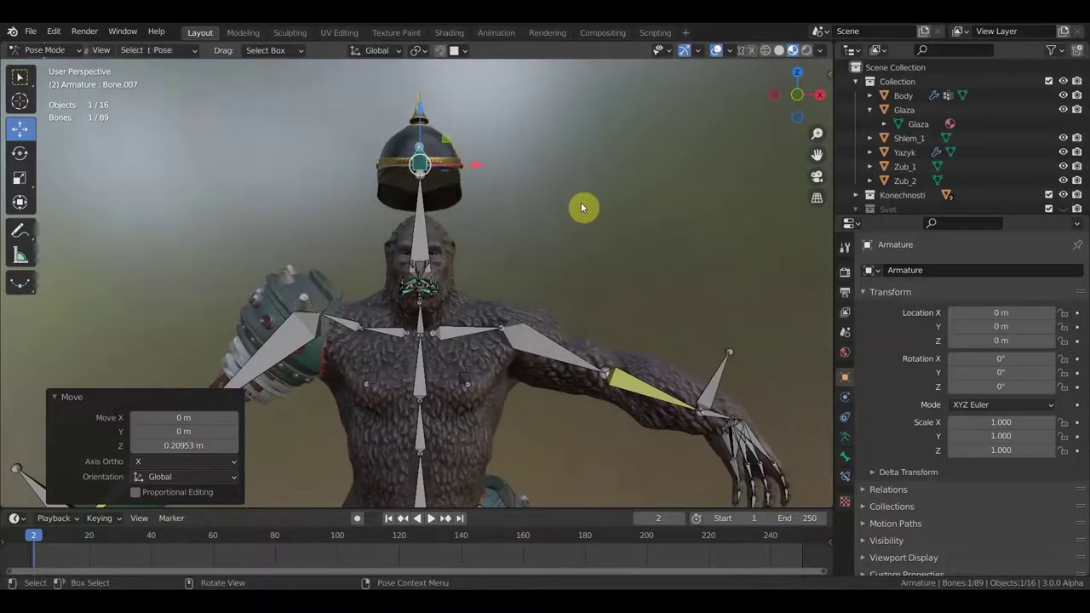
scroll(574, 254, up, 2)
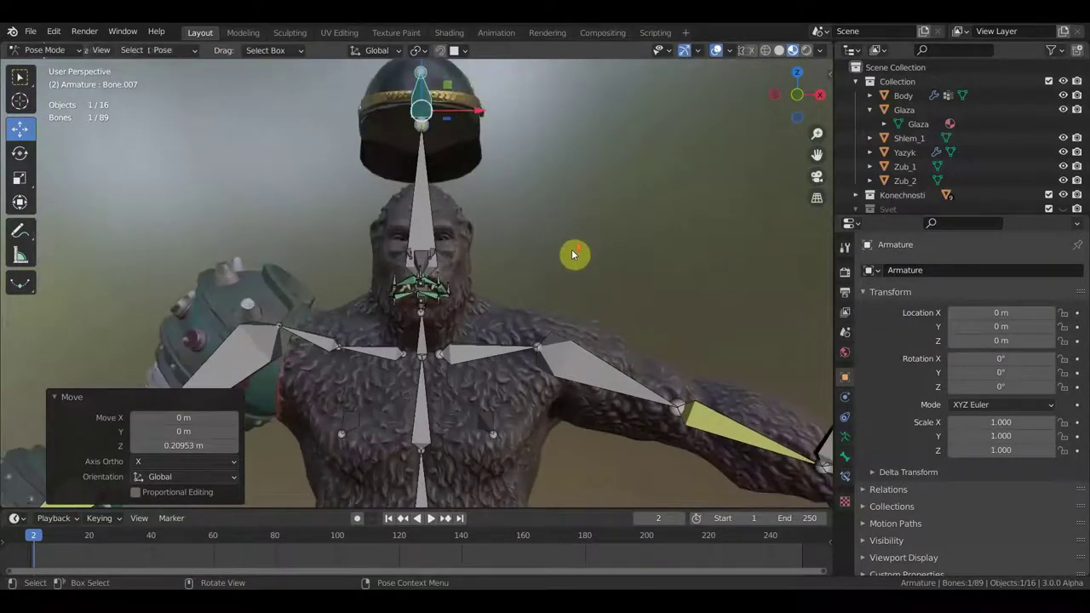
scroll(573, 254, up, 3)
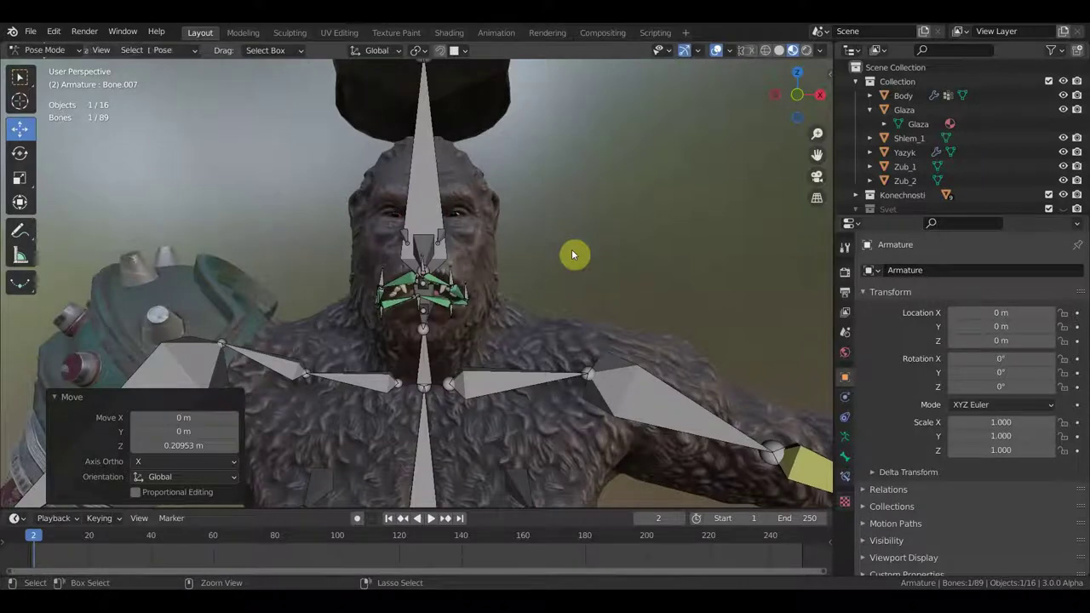
key(ctrl+z)
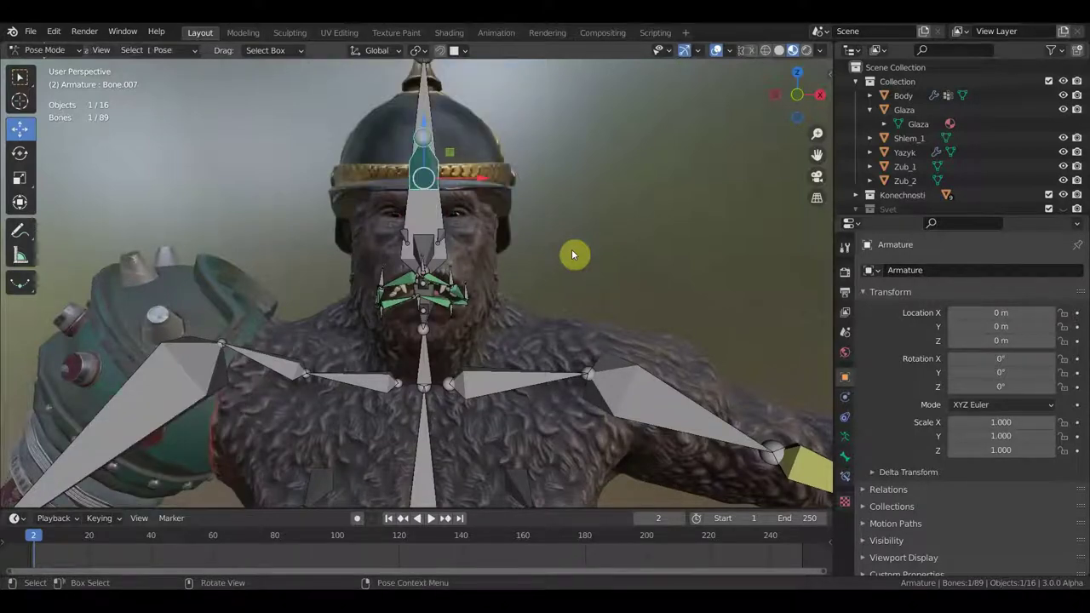
Step: Zoom and orbit around the whole character to view the mace arm and chest
scroll(641, 322, down, 4)
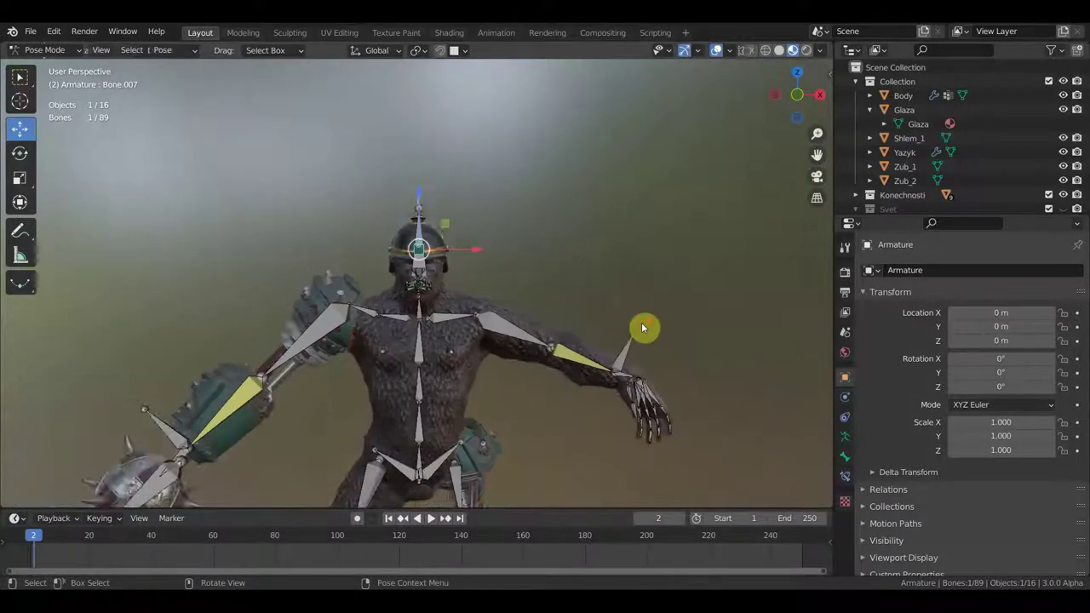
scroll(642, 322, down, 2)
scroll(634, 298, down, 2)
scroll(638, 281, up, 1)
scroll(611, 324, up, 1)
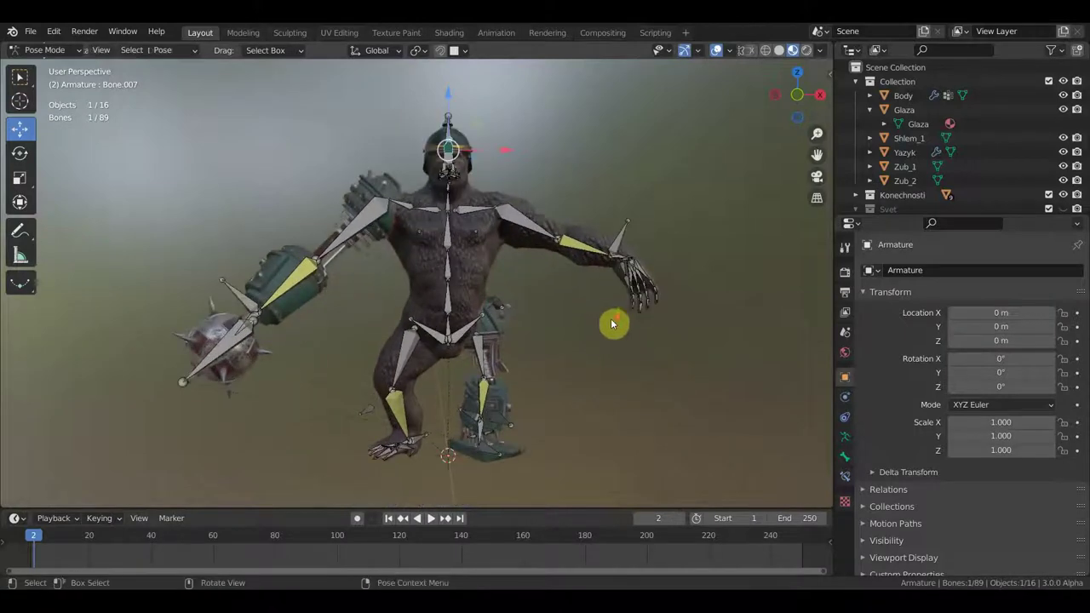
middle_drag(359, 246, 394, 324)
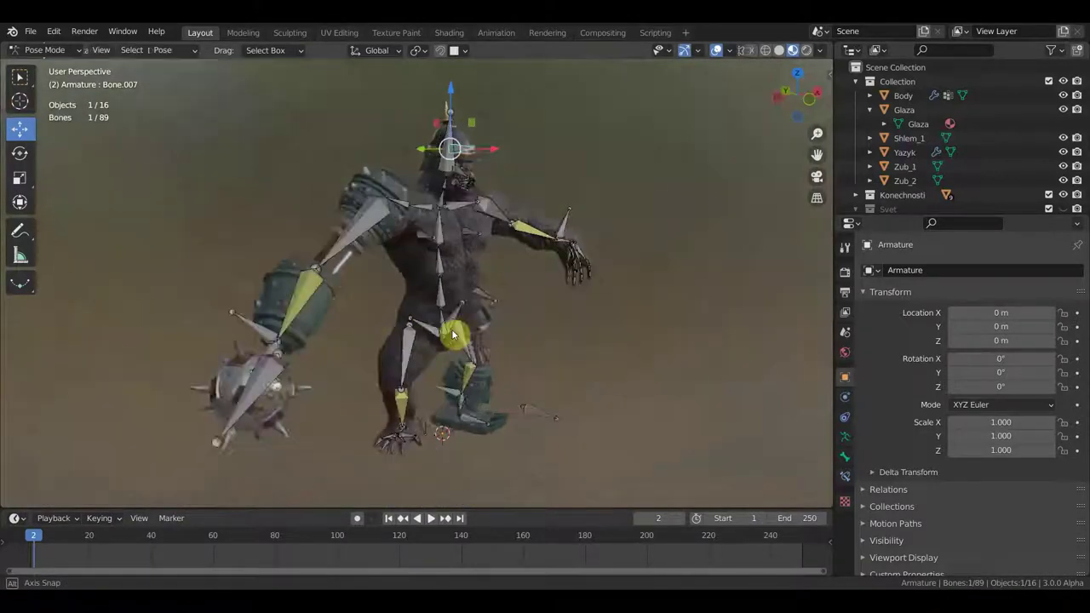
scroll(387, 281, up, 4)
mouse_move(412, 131)
middle_down()
mouse_move(445, 323)
mouse_move(380, 278)
middle_up()
scroll(407, 289, down, 4)
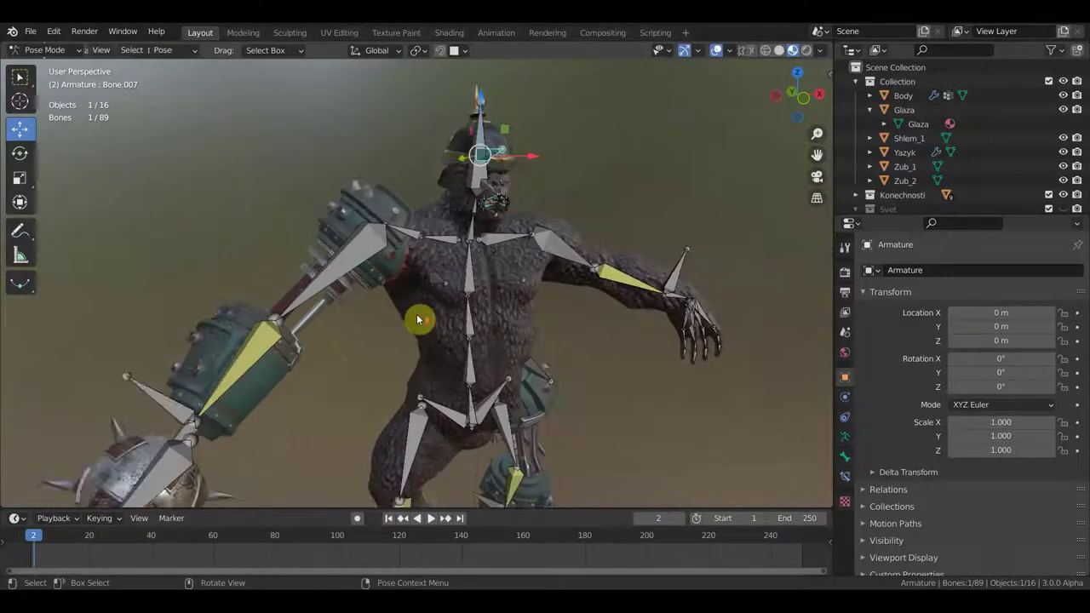
scroll(417, 320, down, 1)
Step: Check side and front orthographic views, then zoom in on the head from the side
key(KP_3)
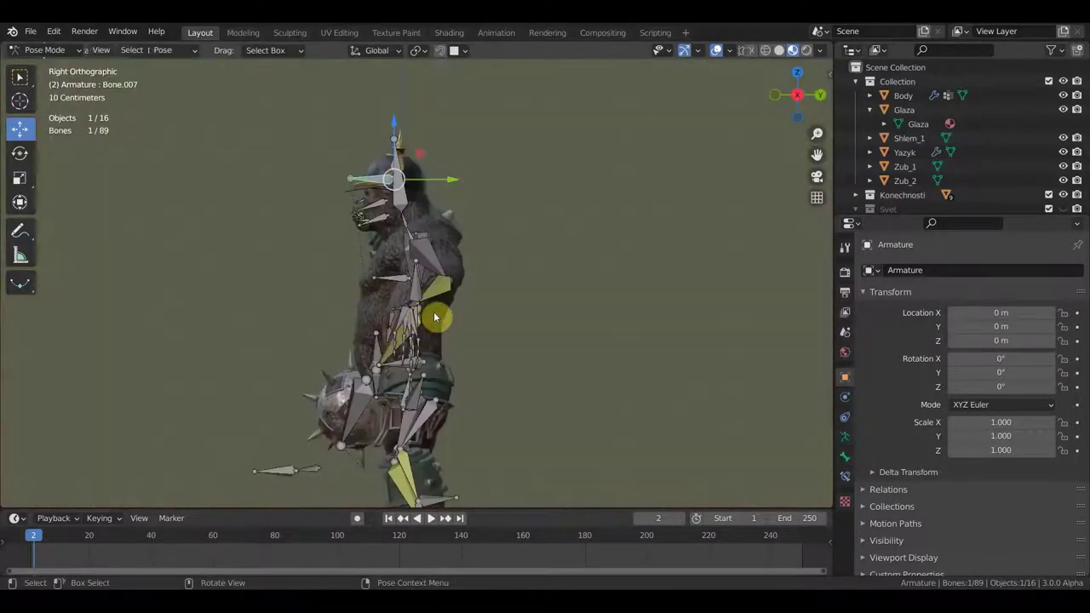
key(KP_1)
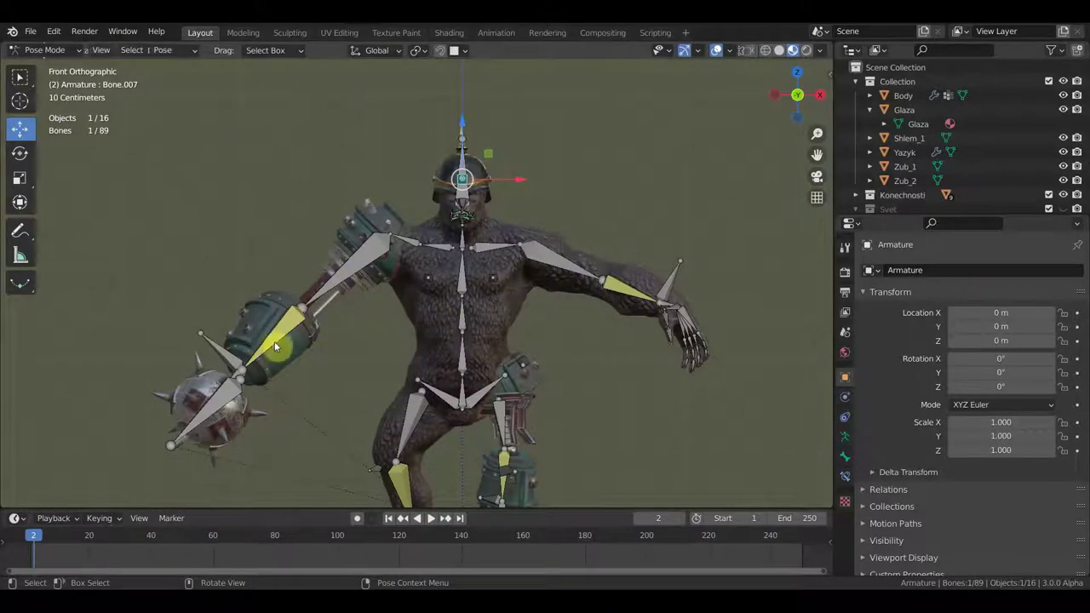
scroll(434, 340, down, 3)
scroll(477, 341, up, 1)
scroll(455, 334, up, 1)
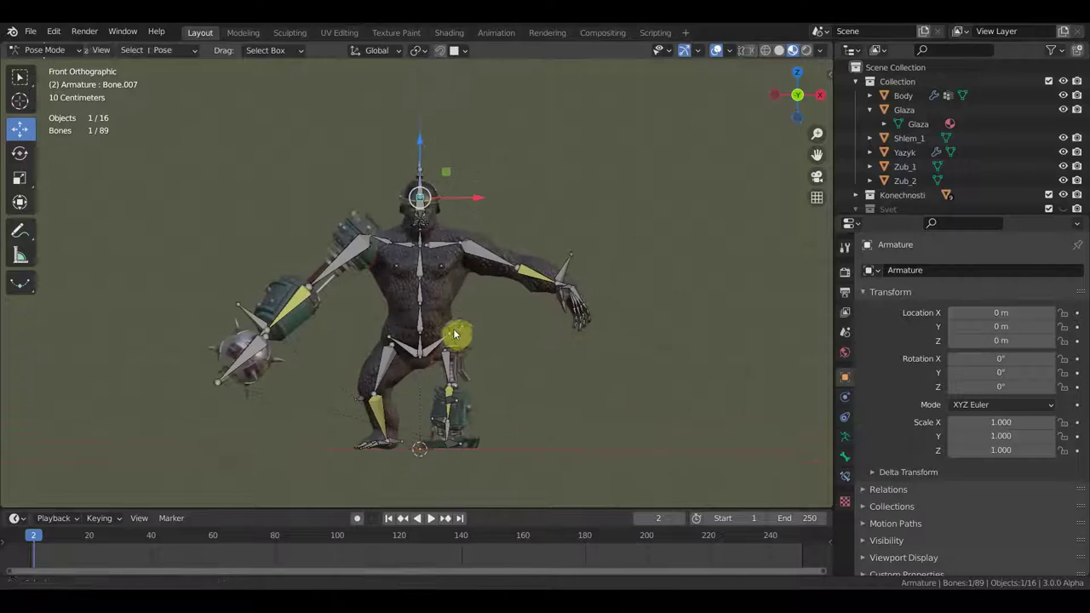
scroll(443, 330, up, 1)
scroll(429, 324, up, 1)
scroll(477, 323, up, 1)
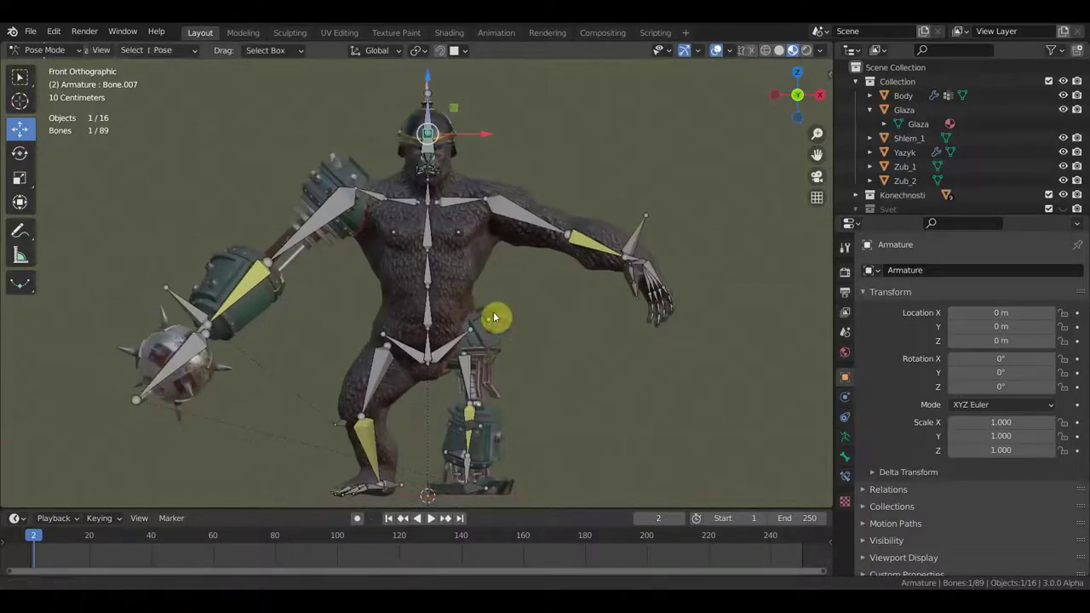
mouse_move(572, 391)
middle_down()
mouse_move(294, 409)
mouse_move(555, 390)
mouse_move(591, 404)
mouse_move(679, 406)
mouse_move(646, 346)
mouse_move(603, 480)
mouse_move(519, 353)
mouse_move(504, 260)
middle_up()
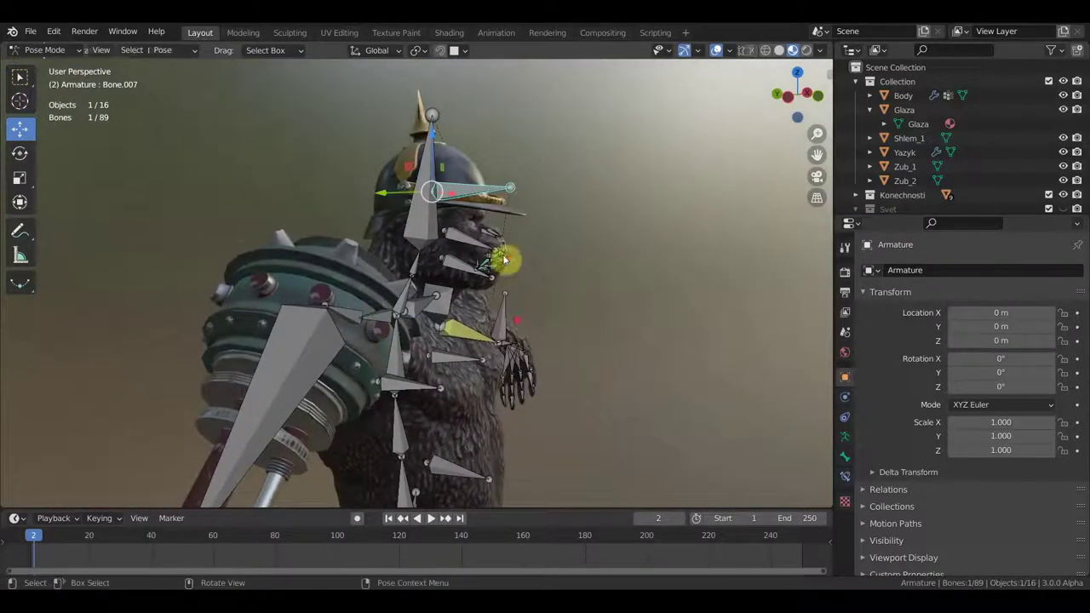
scroll(504, 260, up, 2)
scroll(498, 254, up, 2)
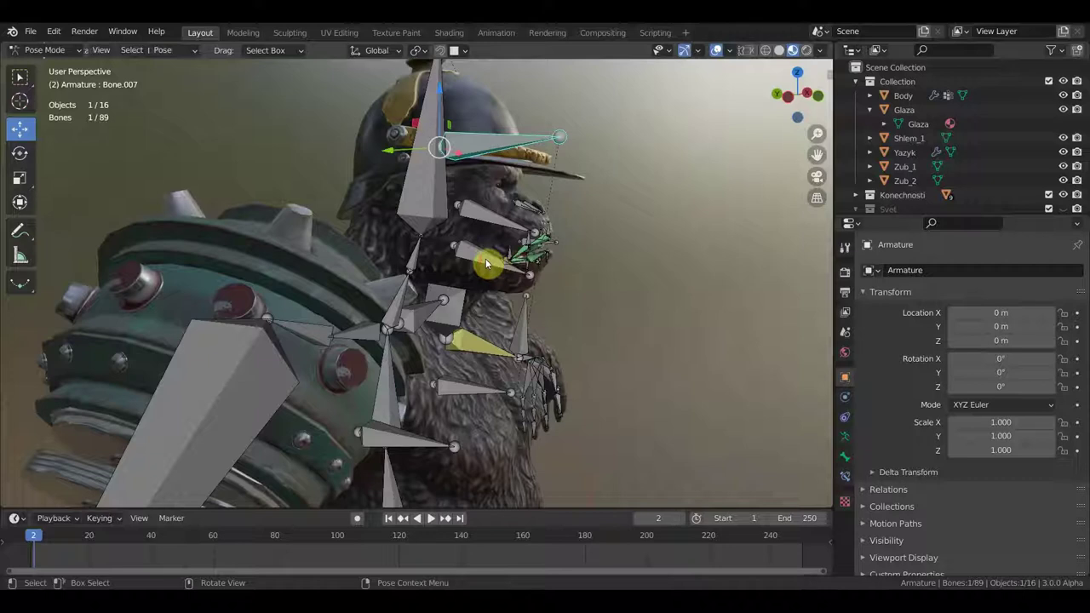
click(486, 264)
key(r)
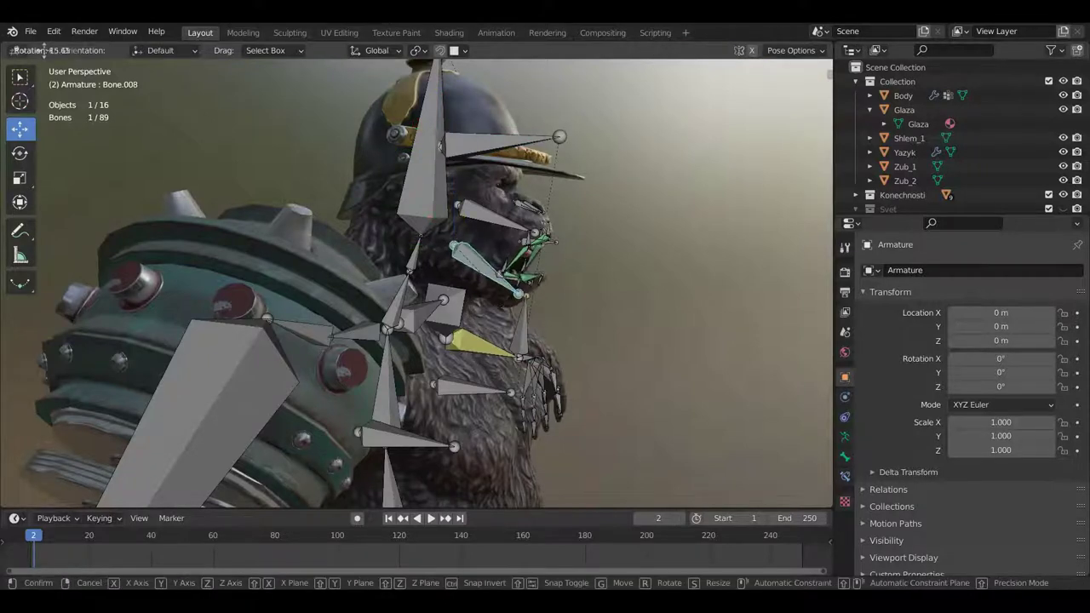
click(502, 312)
middle_drag(502, 312, 388, 269)
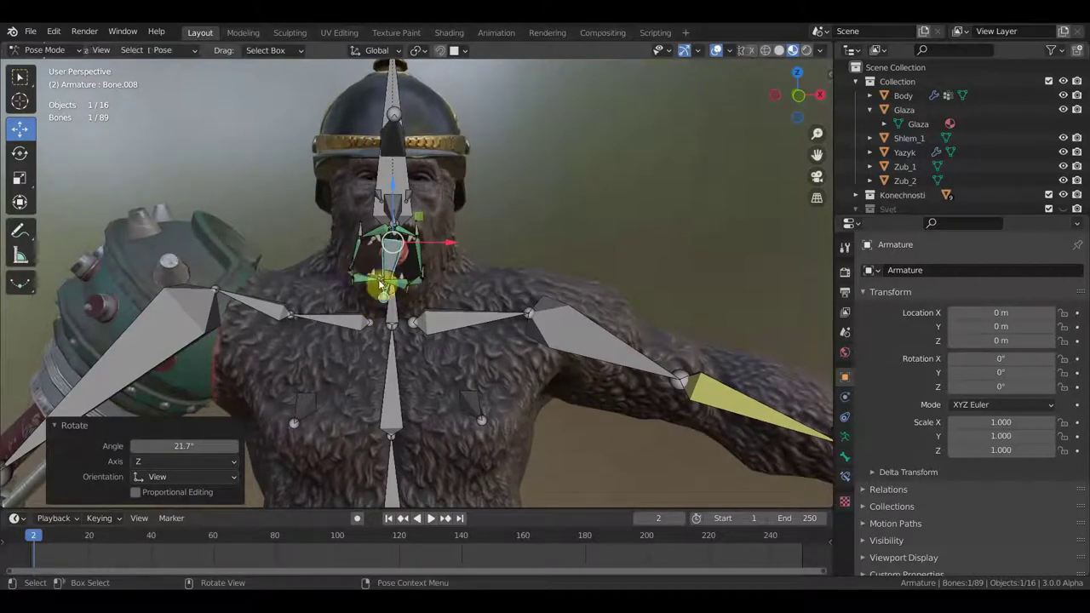
middle_drag(380, 284, 454, 288)
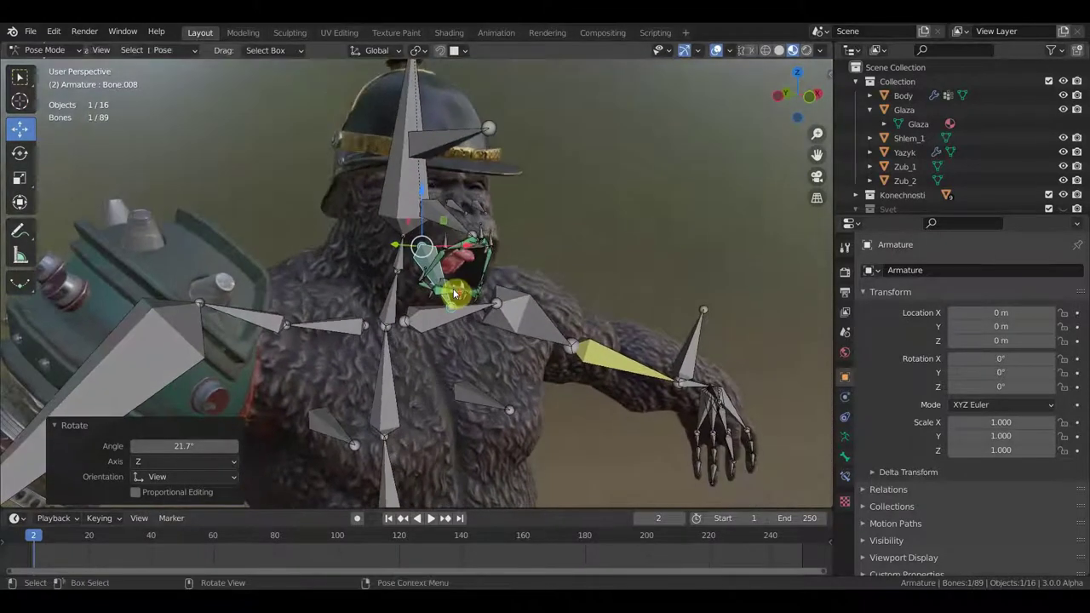
scroll(453, 289, up, 3)
middle_drag(479, 285, 405, 278)
key(ctrl+z)
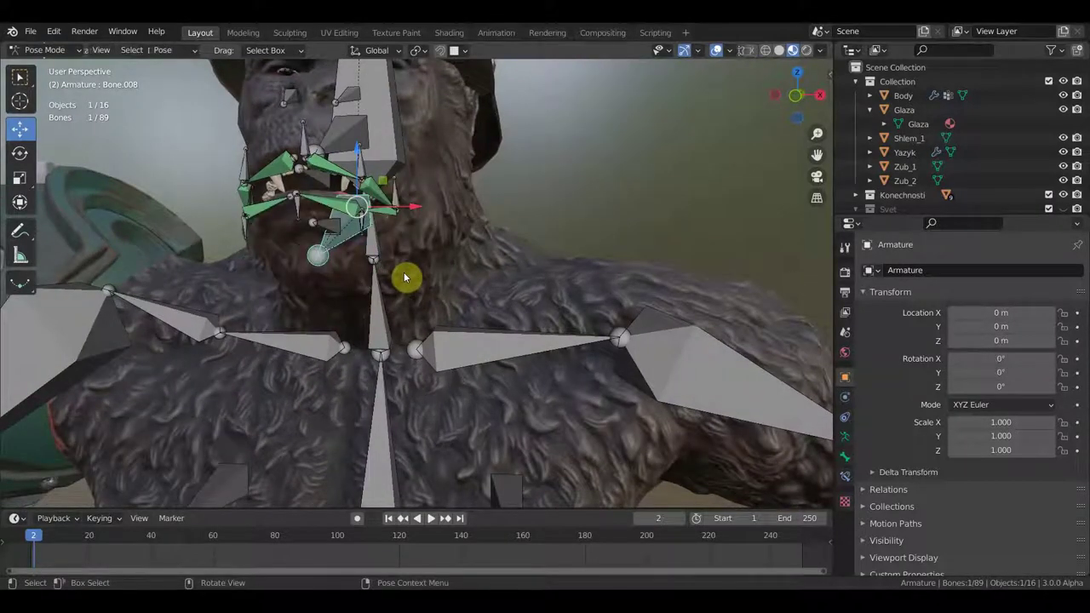
mouse_move(463, 255)
middle_down()
mouse_move(336, 275)
mouse_move(251, 246)
middle_up()
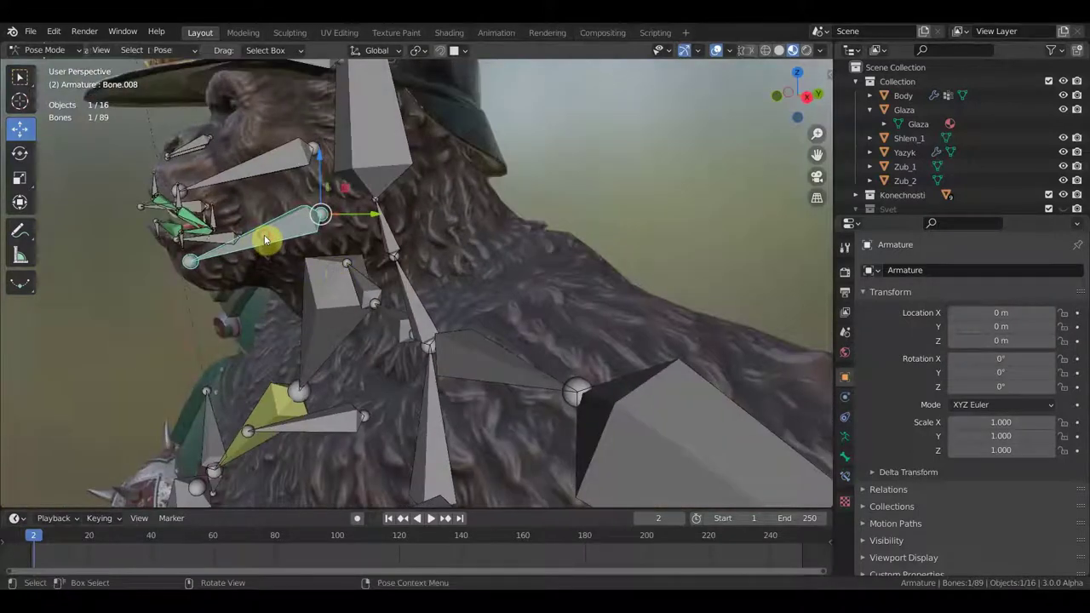
key(KP_3)
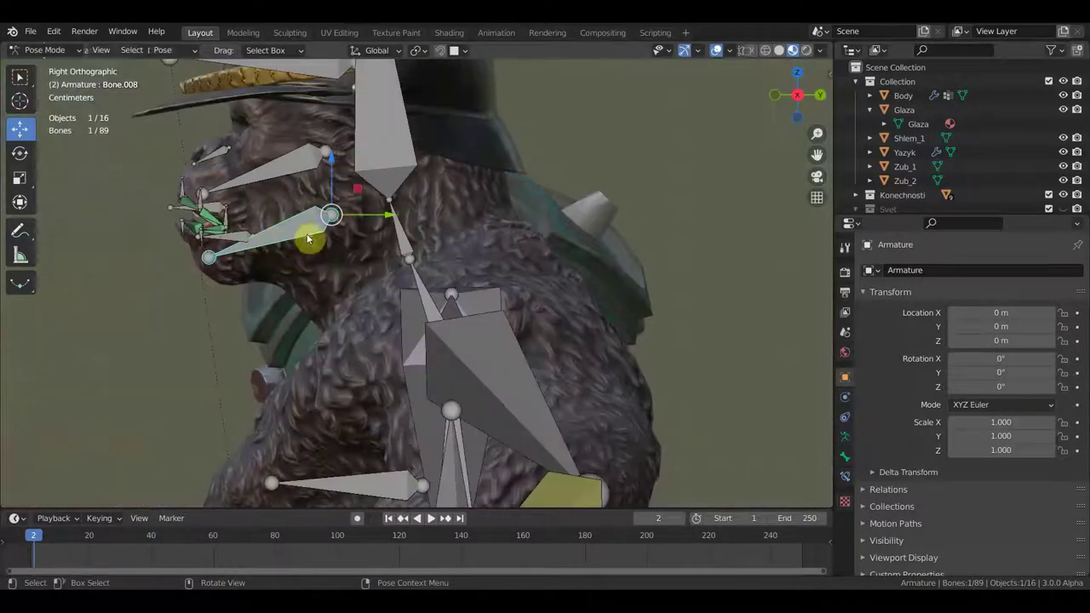
key(r)
click(350, 241)
mouse_move(351, 242)
middle_down()
mouse_move(499, 250)
mouse_move(342, 239)
middle_up()
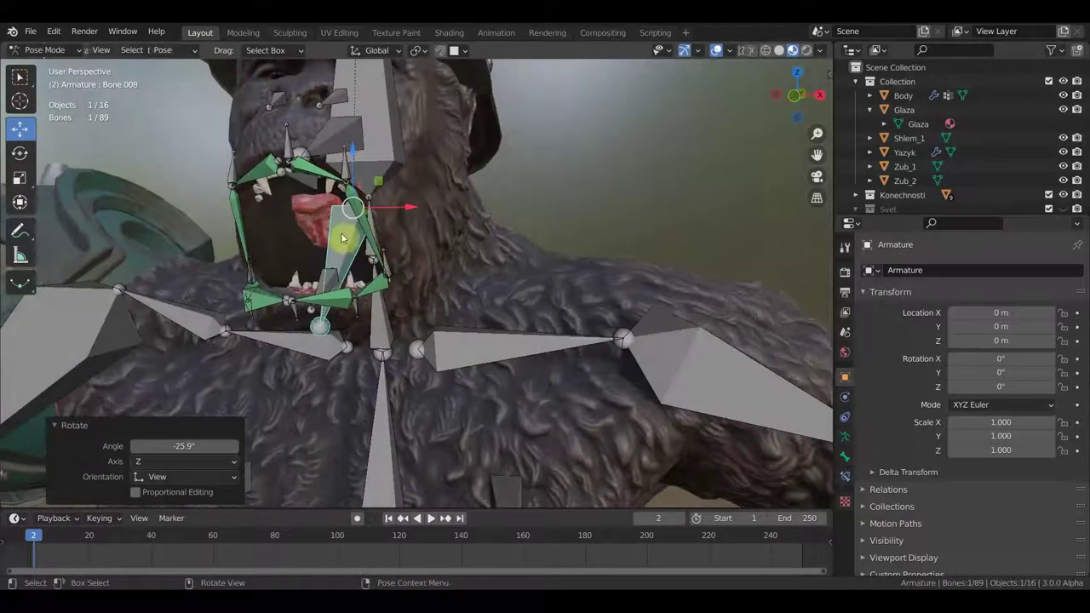
click(311, 229)
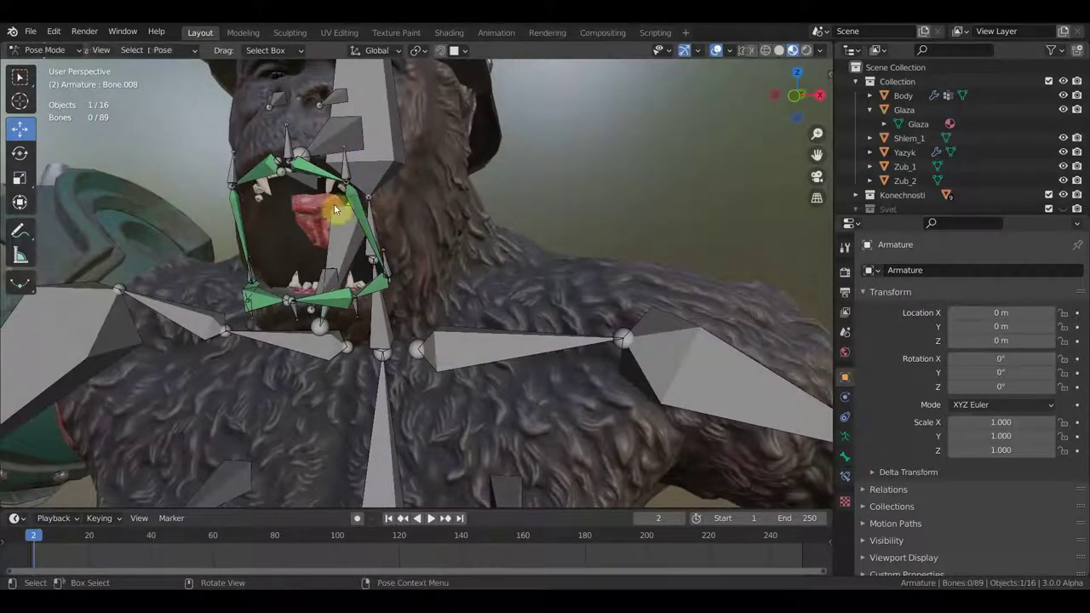
click(50, 52)
click(52, 66)
mouse_move(214, 134)
middle_down()
mouse_move(352, 188)
mouse_move(372, 184)
middle_up()
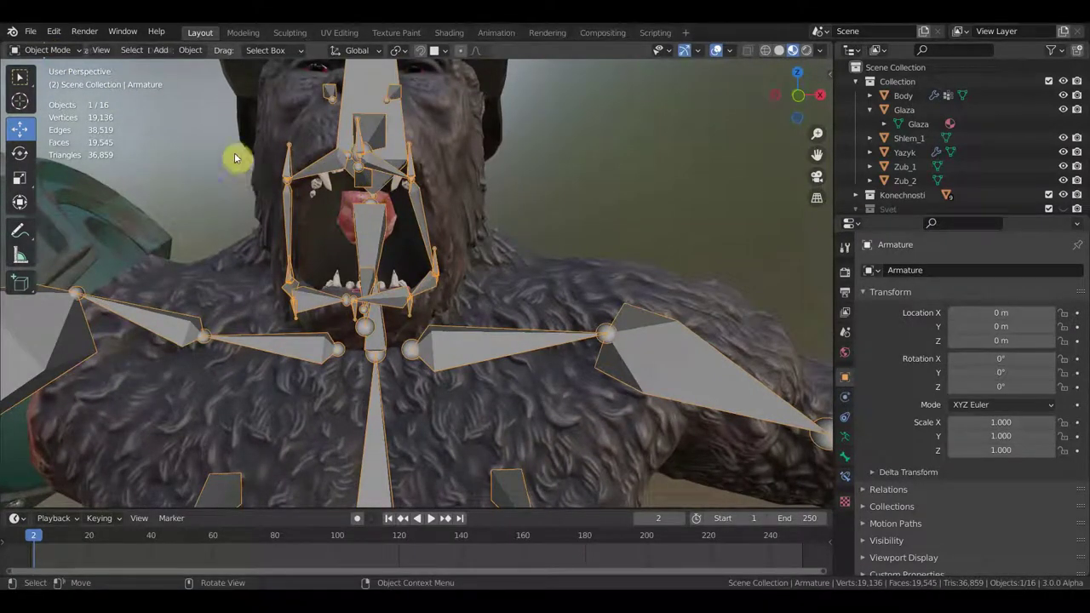
key(ctrl+Tab)
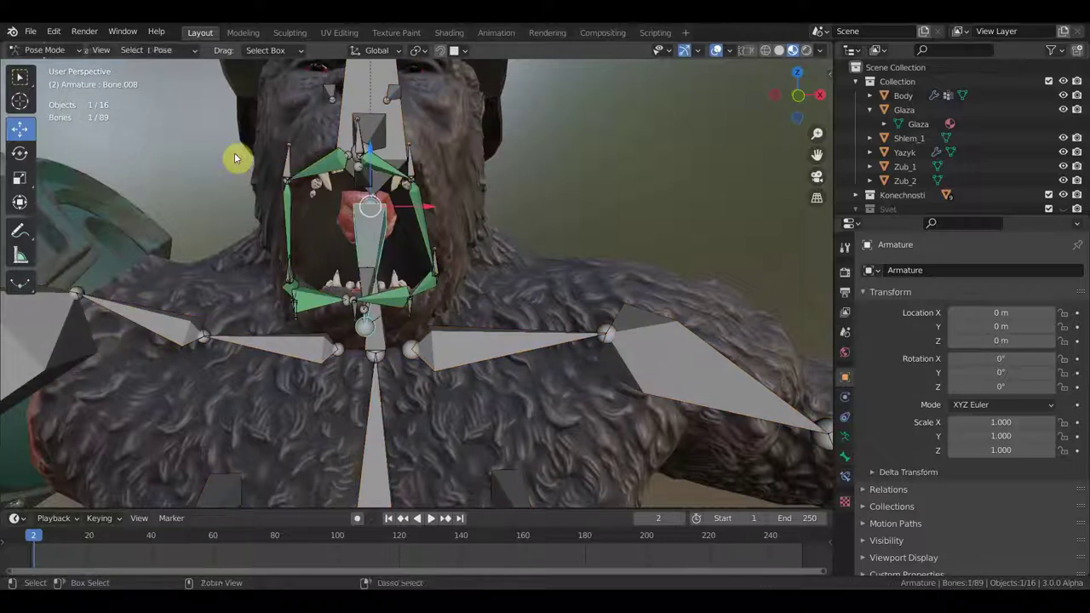
key(alt+r)
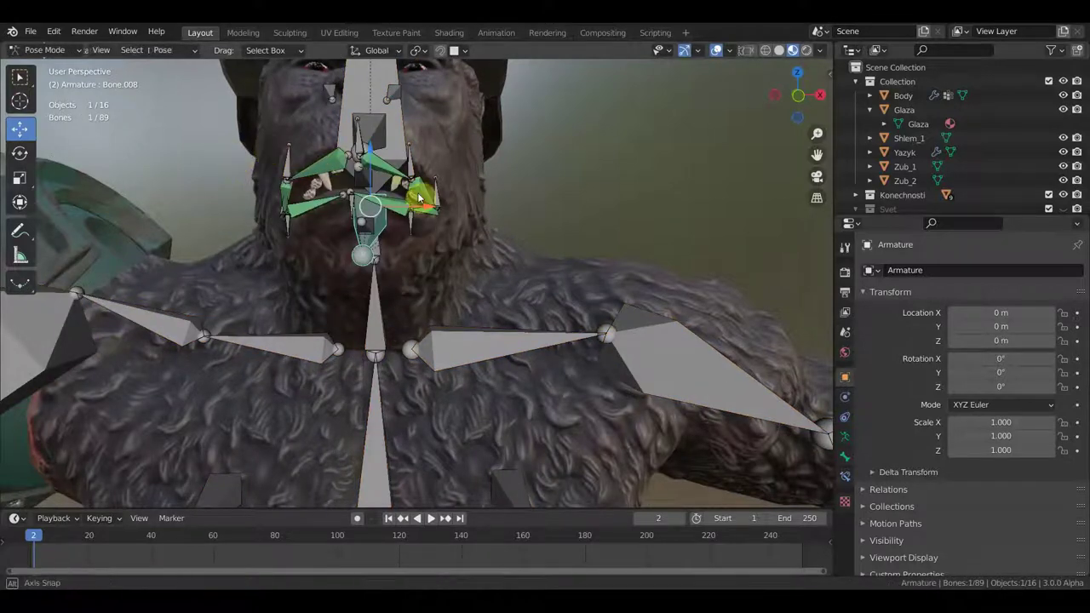
mouse_move(414, 195)
middle_down()
mouse_move(305, 210)
mouse_move(403, 212)
mouse_move(326, 236)
middle_up()
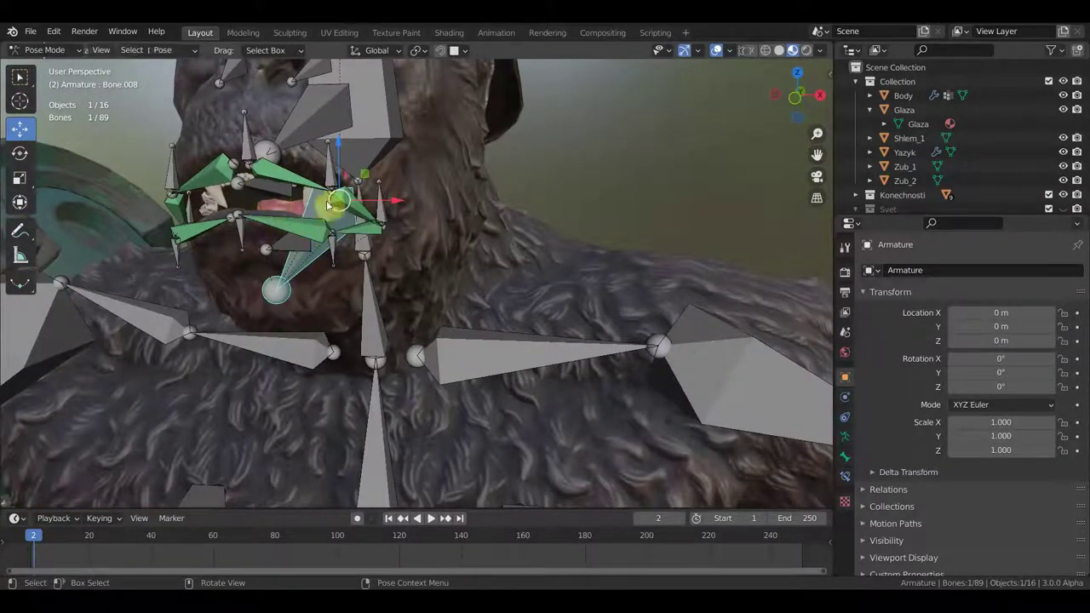
scroll(328, 204, down, 5)
middle_drag(275, 226, 431, 228)
mouse_move(579, 258)
middle_down()
mouse_move(486, 260)
mouse_move(502, 262)
middle_up()
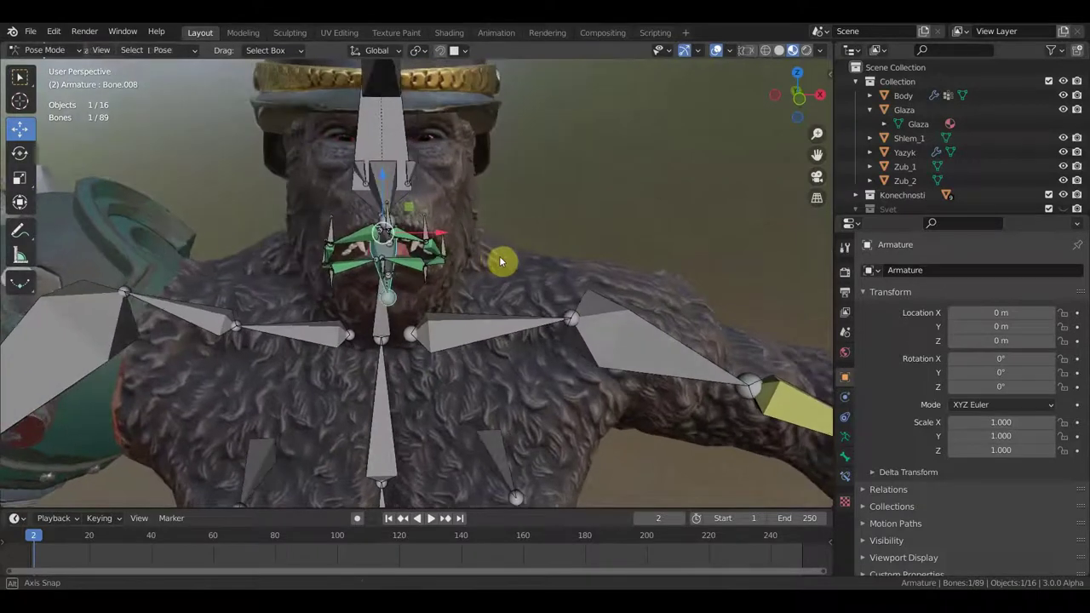
mouse_move(501, 263)
middle_down()
mouse_move(437, 269)
mouse_move(247, 232)
mouse_move(327, 226)
middle_up()
click(402, 228)
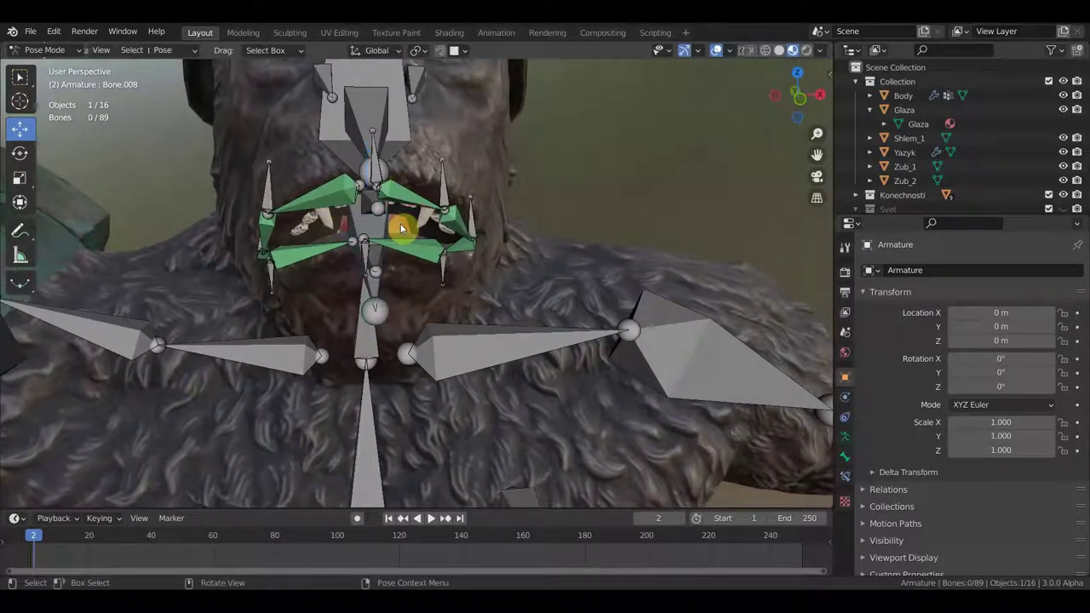
Step: Switch the armature to Object Mode and select the tongue object Yazyk
click(38, 51)
click(84, 85)
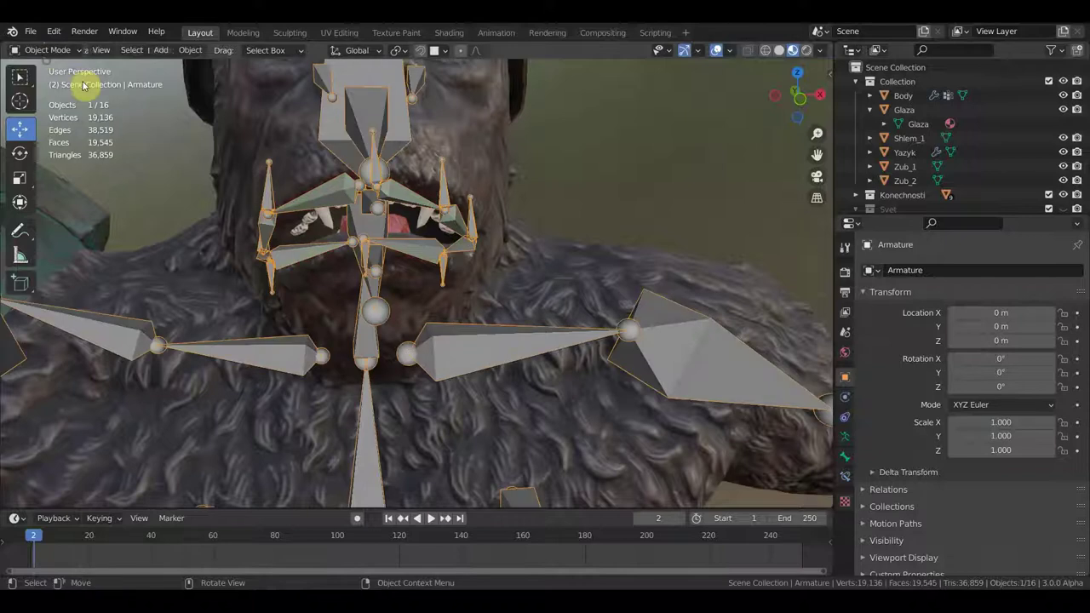
click(402, 228)
click(404, 229)
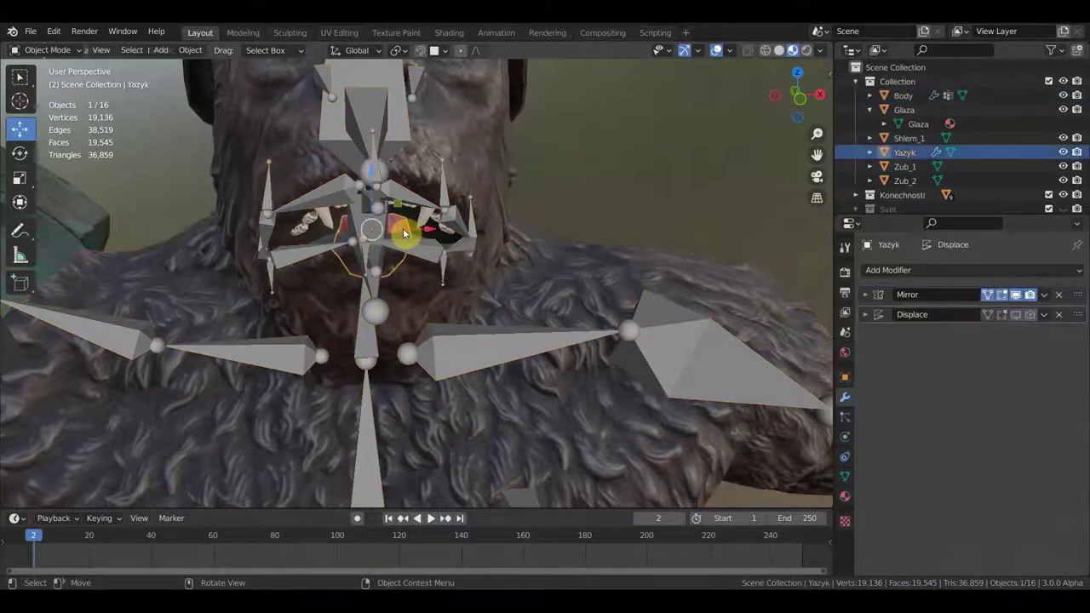
Step: Scale Yazyk along X to 1.832 with the Transform gizmo
click(19, 202)
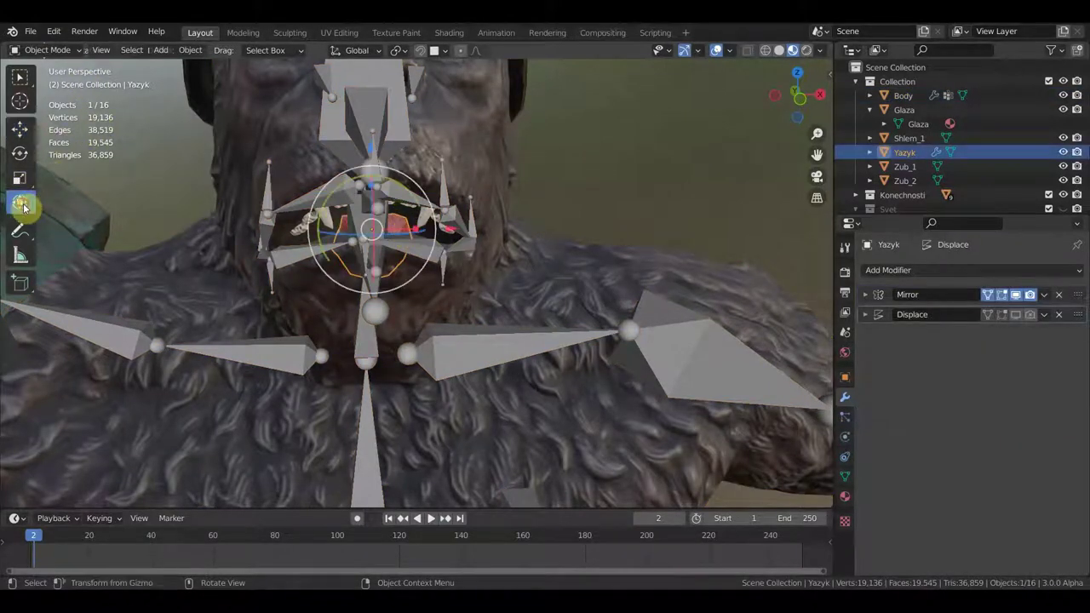
drag(423, 223, 430, 228)
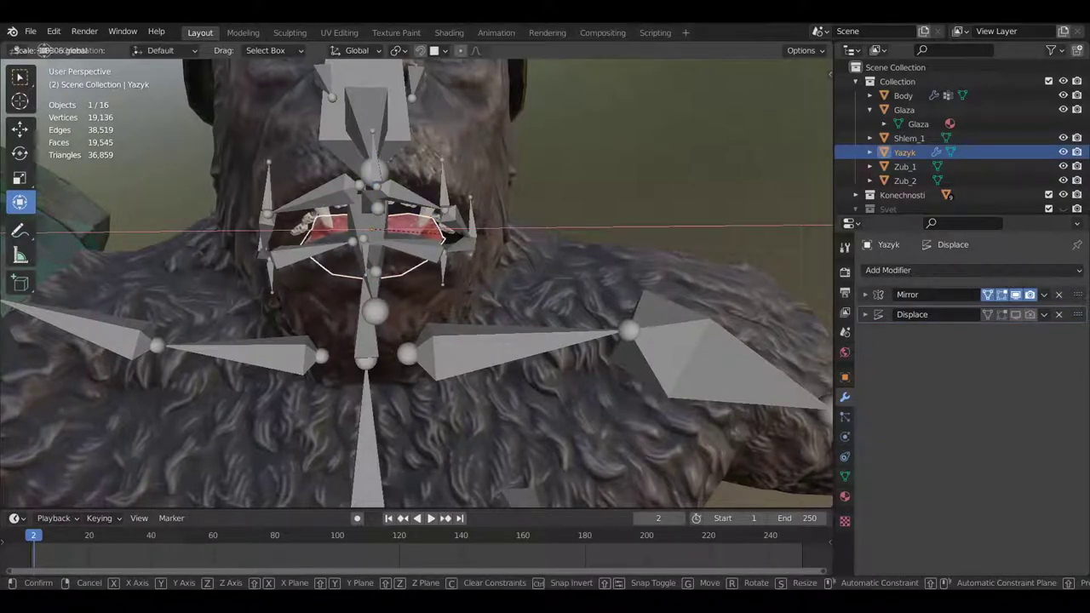
drag(430, 229, 456, 237)
mouse_move(477, 240)
middle_down()
mouse_move(309, 243)
mouse_move(512, 234)
middle_up()
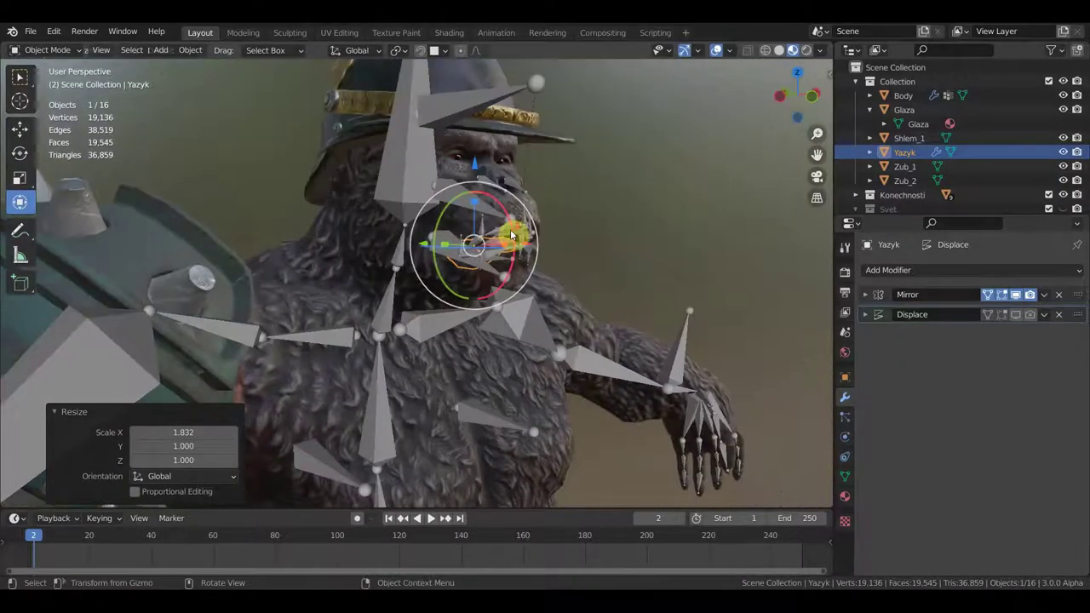
Step: Zoom and orbit around the rigged gorilla to inspect its head armour
scroll(511, 234, down, 2)
scroll(511, 234, down, 2)
scroll(511, 234, down, 1)
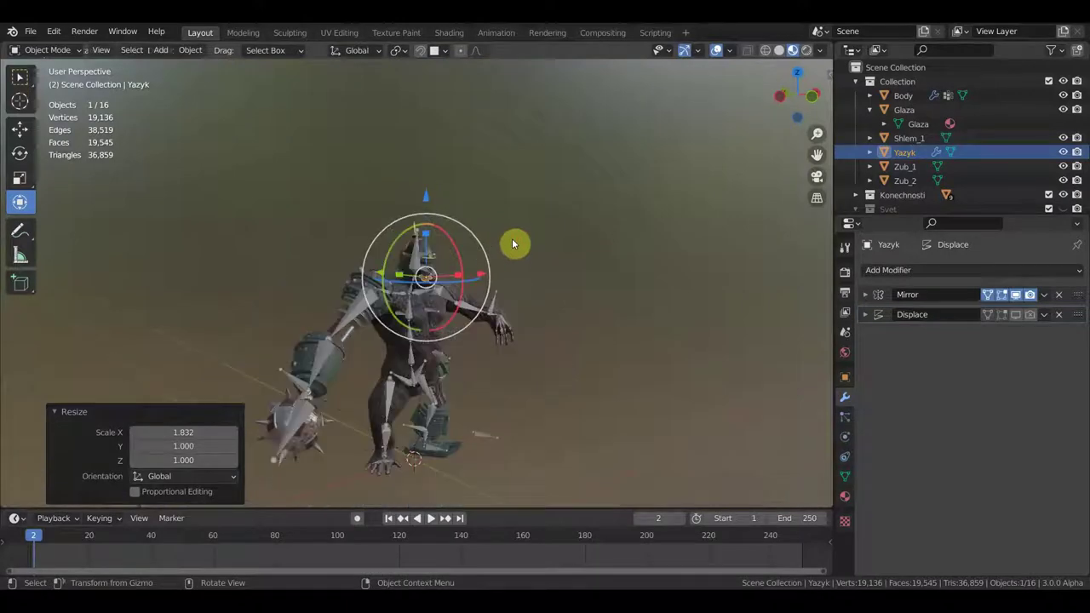
scroll(537, 280, up, 1)
scroll(545, 255, up, 2)
scroll(545, 232, up, 1)
scroll(537, 242, up, 2)
middle_drag(532, 245, 595, 237)
scroll(546, 270, up, 2)
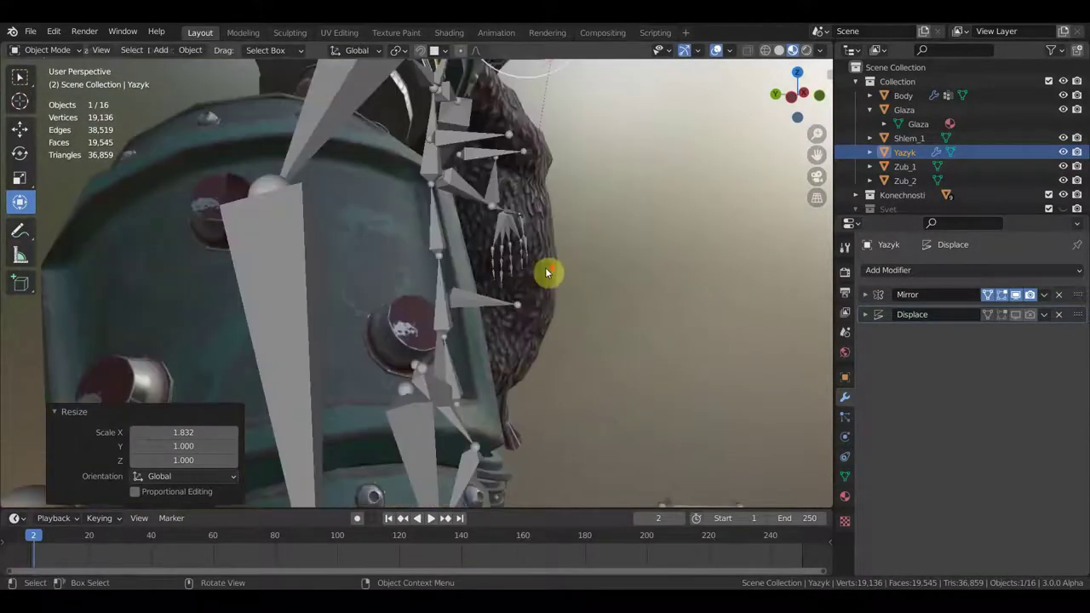
scroll(554, 273, up, 1)
scroll(557, 273, up, 1)
scroll(430, 285, up, 1)
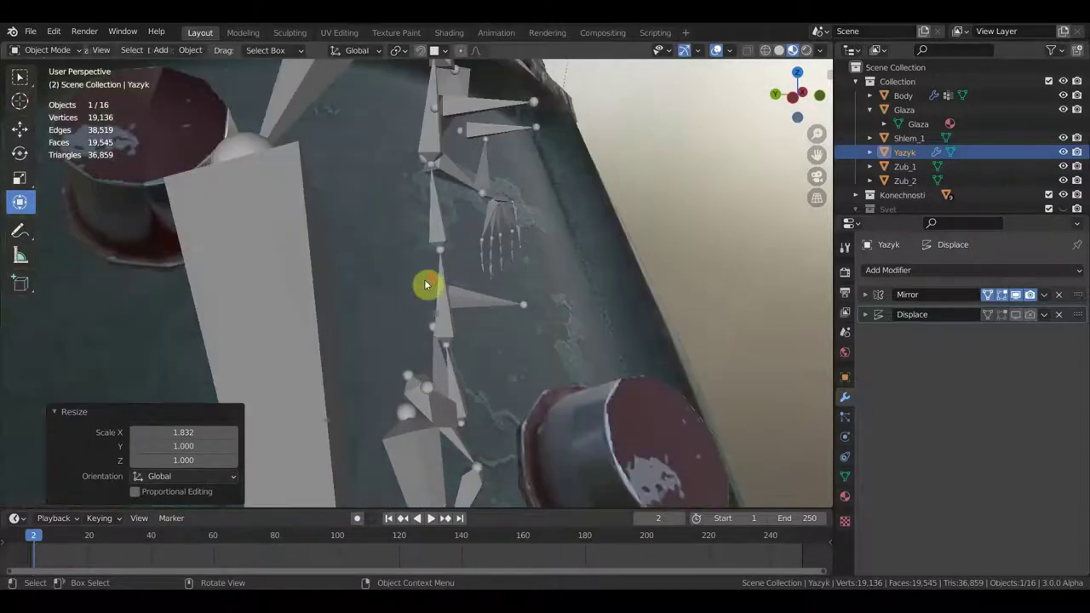
scroll(418, 262, down, 2)
scroll(384, 283, up, 1)
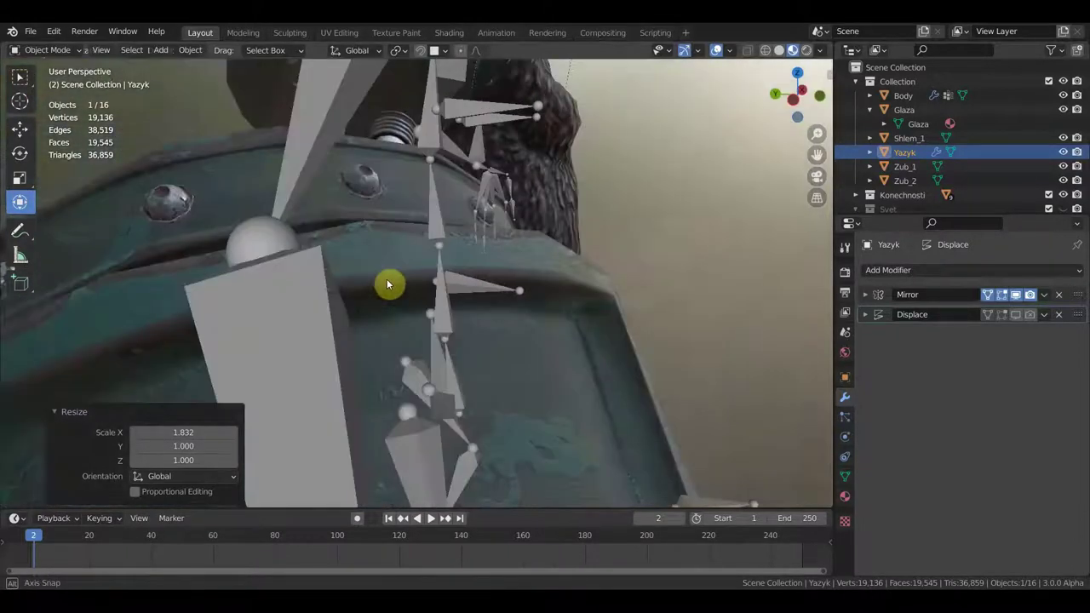
scroll(400, 281, up, 1)
scroll(416, 275, down, 1)
mouse_move(418, 275)
middle_down()
mouse_move(445, 224)
mouse_move(438, 207)
mouse_move(441, 236)
mouse_move(373, 239)
mouse_move(301, 218)
middle_up()
scroll(453, 219, down, 1)
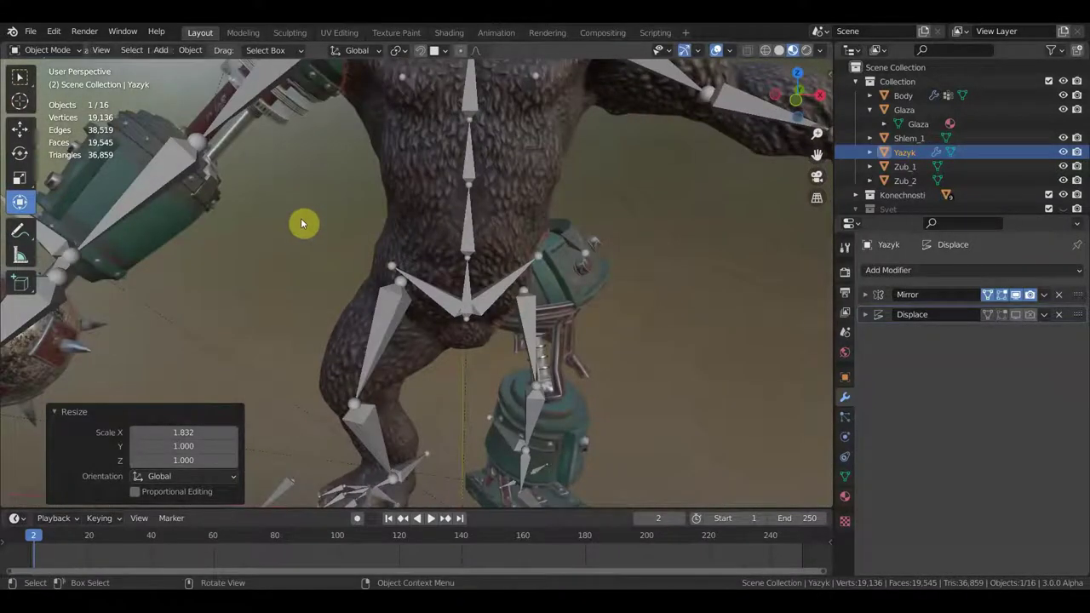
Step: Check the side view, then settle on Front Orthographic with the gorilla recentred
key(KP_3)
key(KP_1)
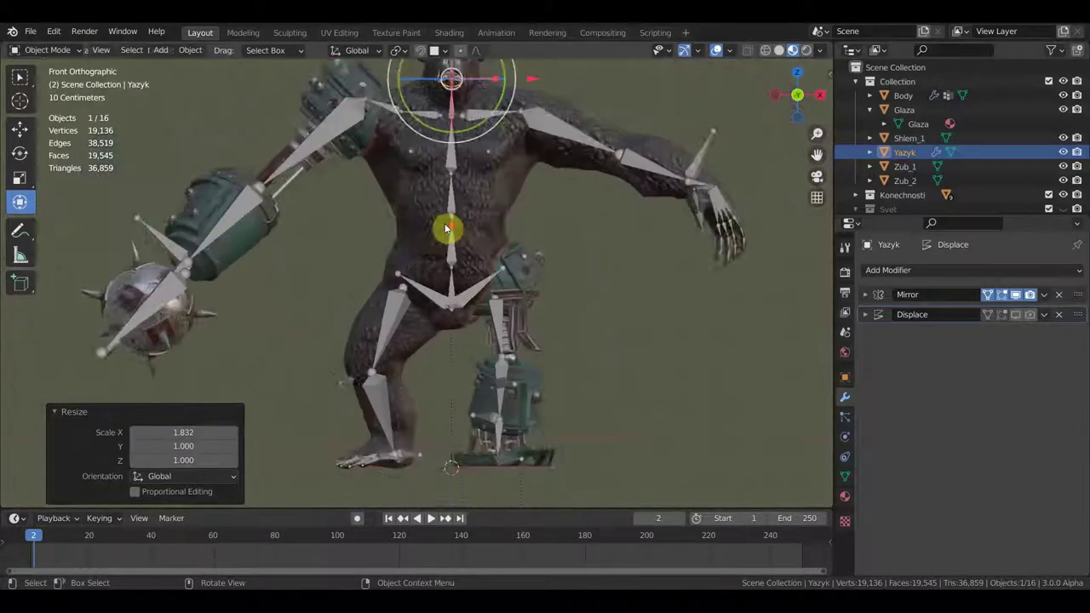
shift+middle_drag(457, 231, 458, 326)
shift+middle_drag(531, 368, 528, 324)
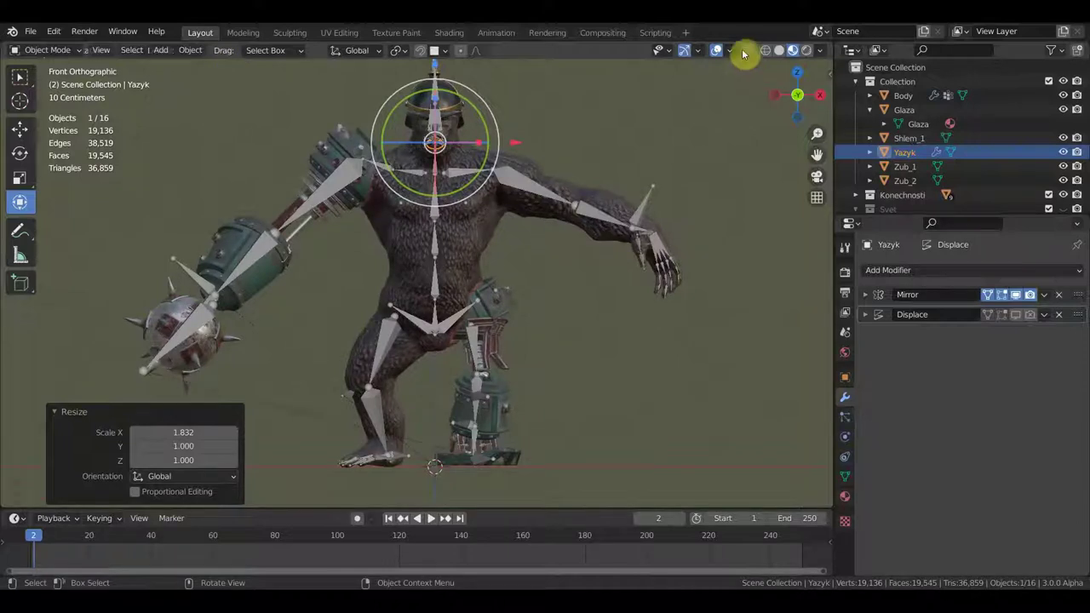
Step: Use the Select Box tool and inspect the character with overlays hidden
click(20, 78)
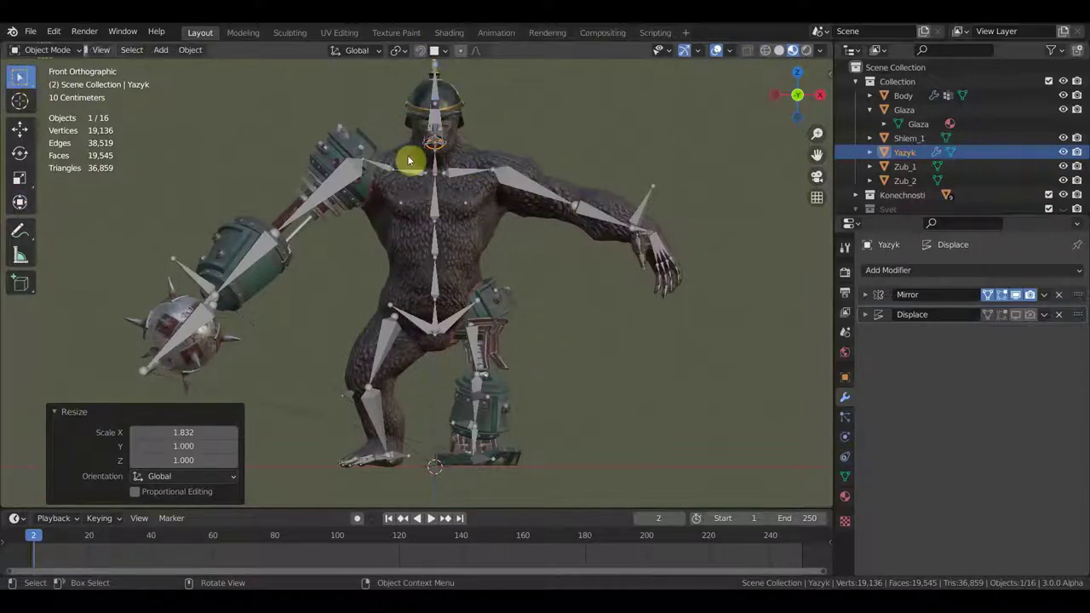
click(718, 53)
mouse_move(669, 187)
middle_down()
mouse_move(649, 266)
mouse_move(509, 281)
mouse_move(395, 261)
mouse_move(277, 261)
mouse_move(396, 262)
mouse_move(477, 287)
mouse_move(520, 320)
mouse_move(672, 318)
mouse_move(580, 330)
mouse_move(588, 292)
mouse_move(584, 341)
mouse_move(491, 357)
middle_up()
scroll(482, 300, up, 5)
scroll(481, 298, up, 4)
scroll(579, 331, up, 3)
scroll(580, 317, down, 3)
scroll(585, 310, down, 2)
scroll(582, 340, up, 2)
scroll(570, 342, up, 2)
Step: Show overlays again, select the armature, and bring up the interaction mode list
click(718, 51)
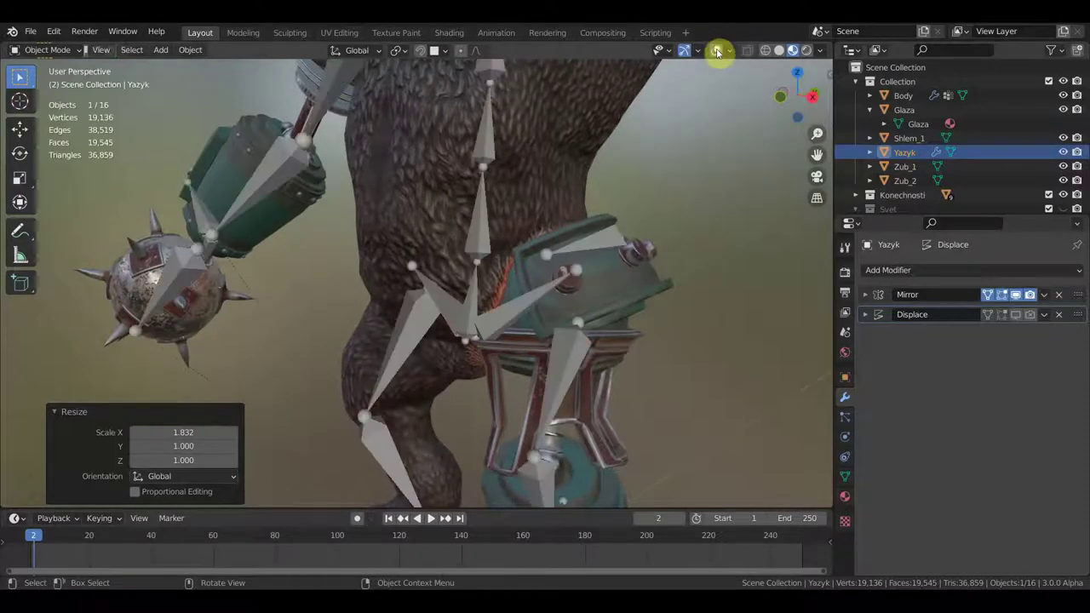
click(608, 247)
middle_drag(618, 289, 609, 269)
click(51, 49)
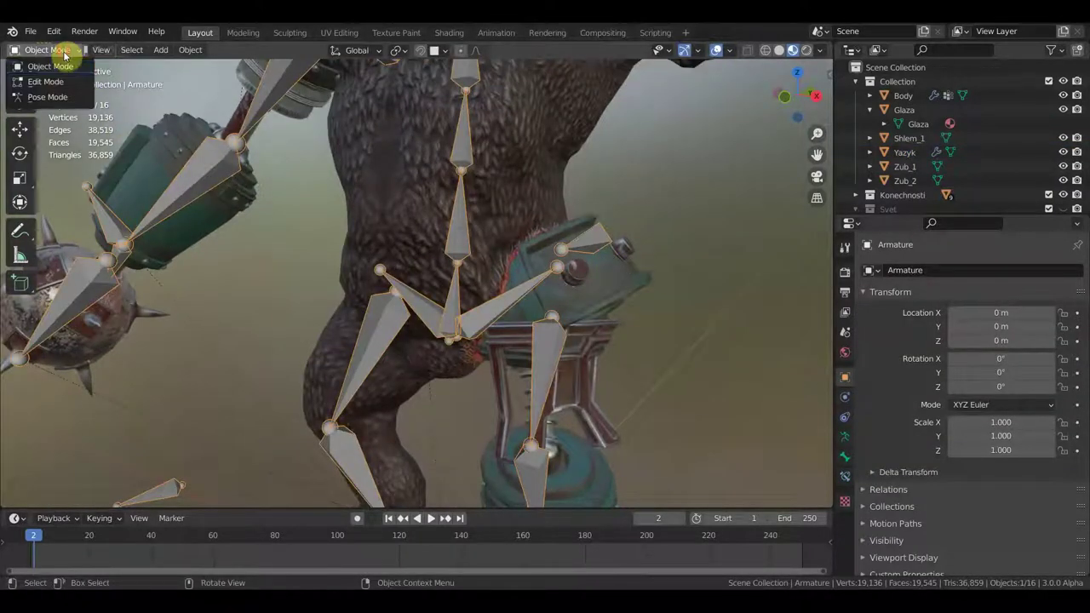
Step: Enter Pose Mode and nudge leg-armour bone Bone.042 with the move gizmo
click(46, 96)
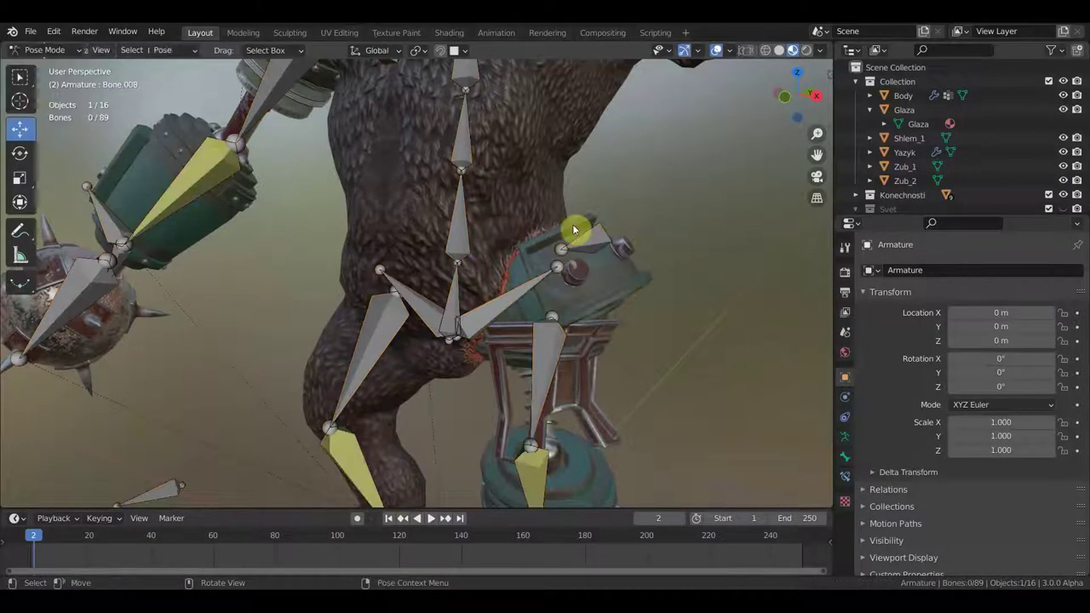
mouse_move(611, 247)
mouse_down()
mouse_move(676, 218)
mouse_move(605, 234)
mouse_up()
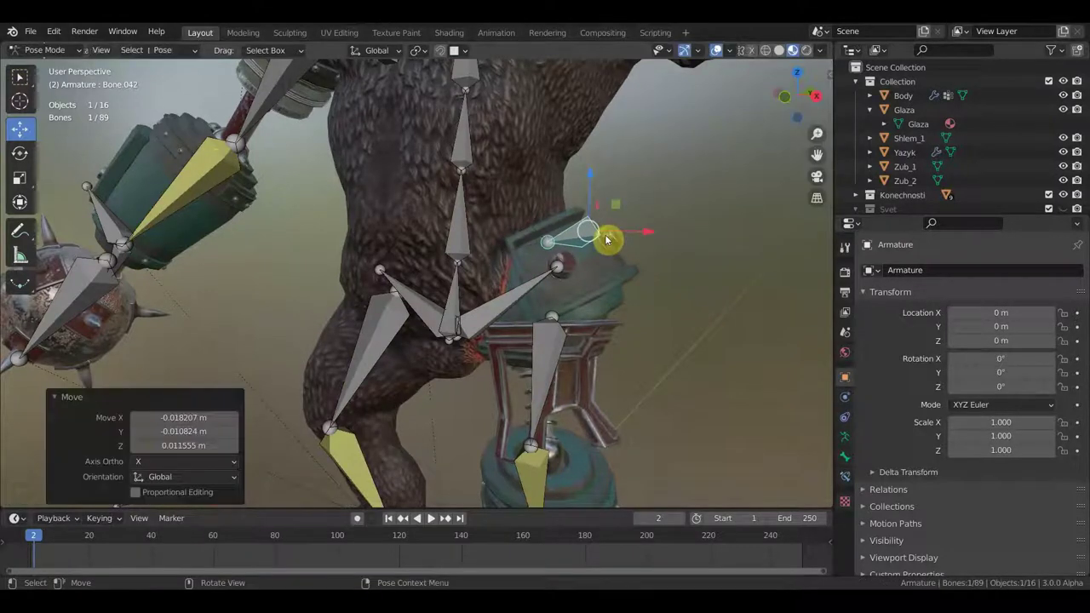
middle_drag(605, 235, 525, 246)
mouse_move(522, 248)
middle_down()
mouse_move(480, 363)
mouse_move(511, 370)
middle_up()
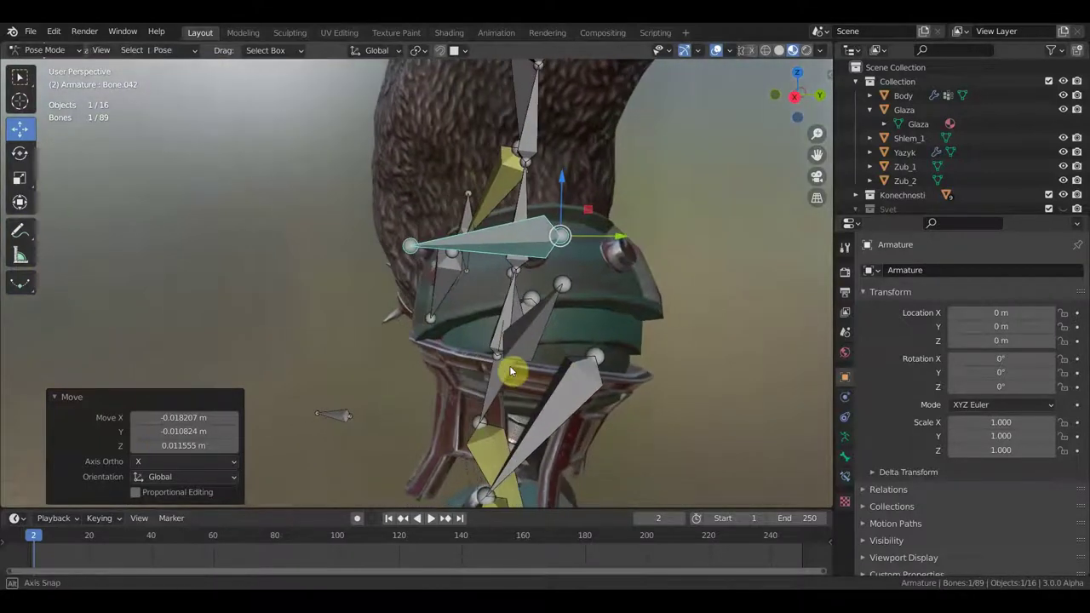
Step: Rotate Bone.042 15.6° and move it slightly, then undo the last two changes
key(r)
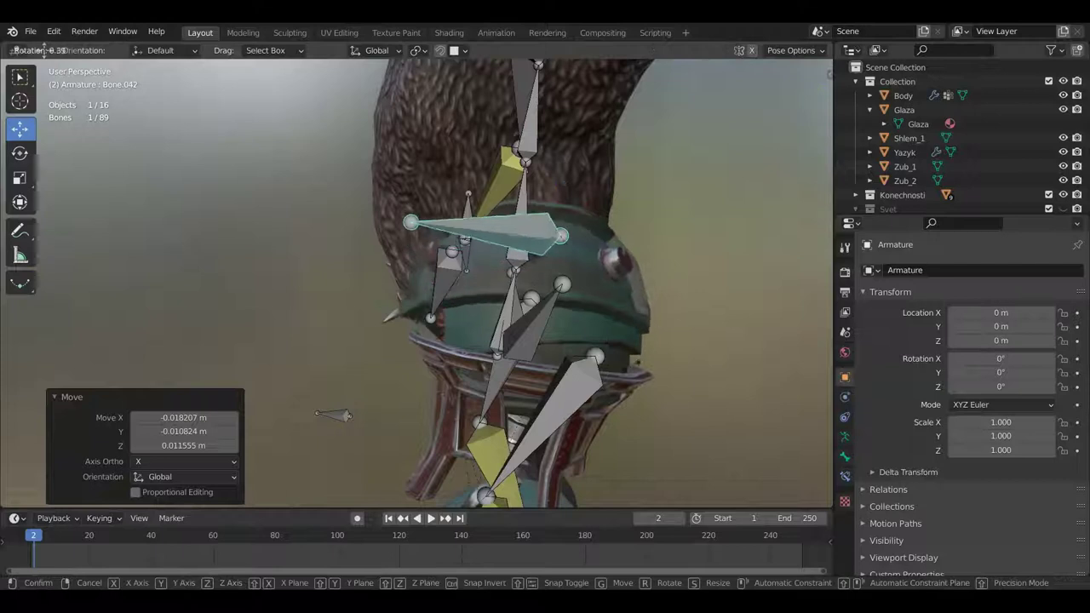
click(622, 370)
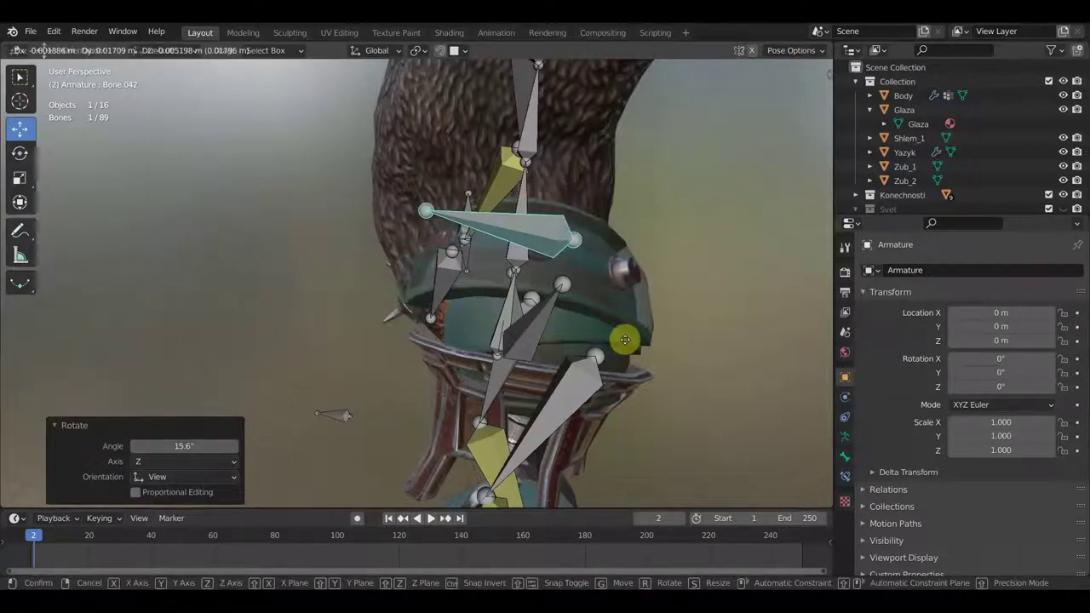
click(633, 341)
mouse_move(637, 343)
middle_down()
mouse_move(778, 350)
mouse_move(657, 352)
mouse_move(710, 349)
middle_up()
key(g)
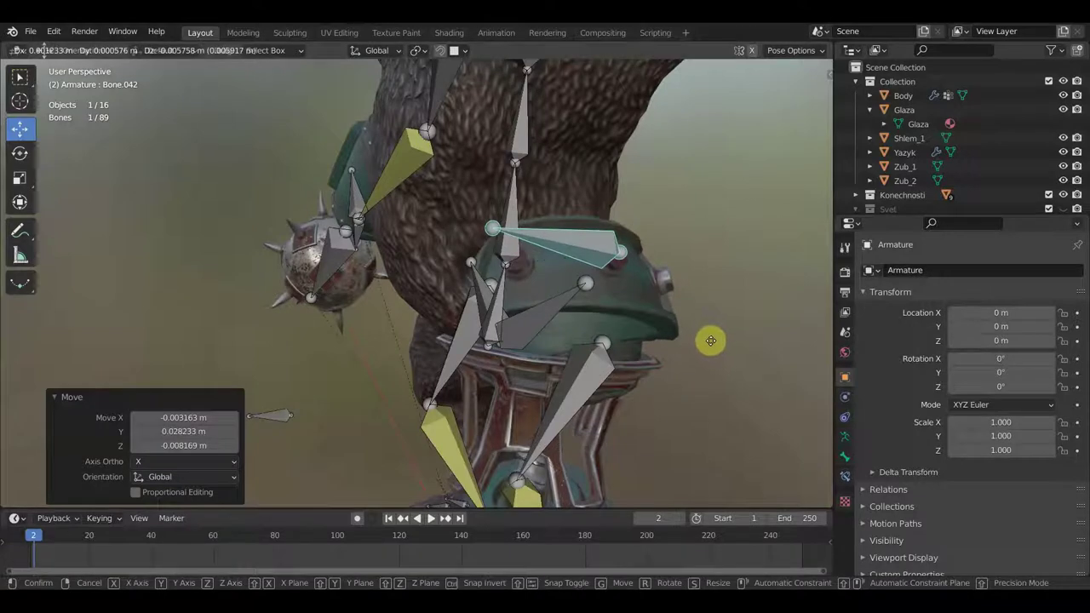
click(712, 344)
key(ctrl+z)
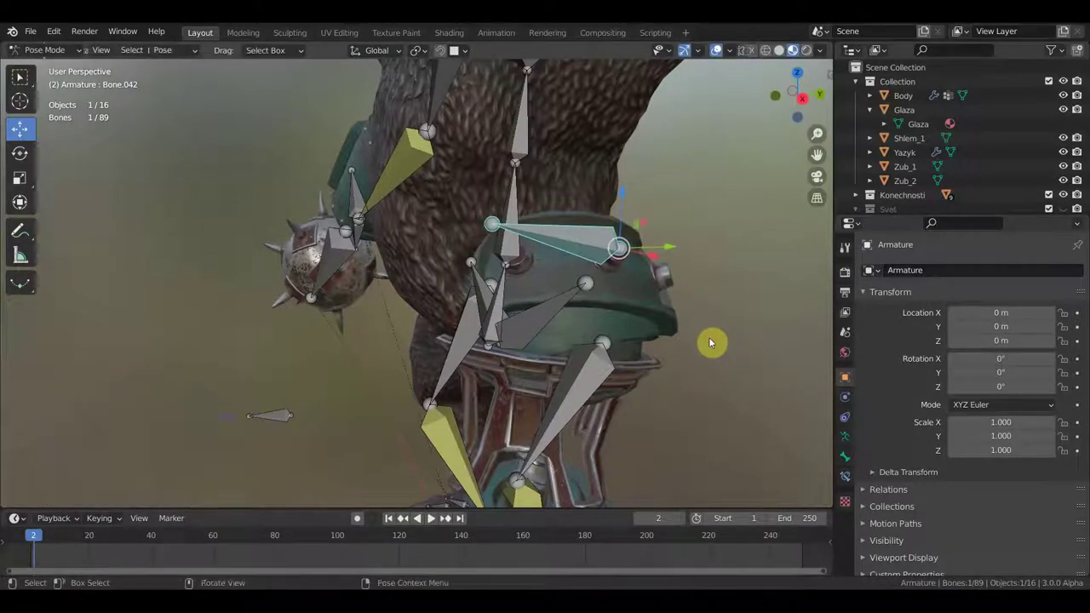
key(ctrl+z)
key(ctrl+z)
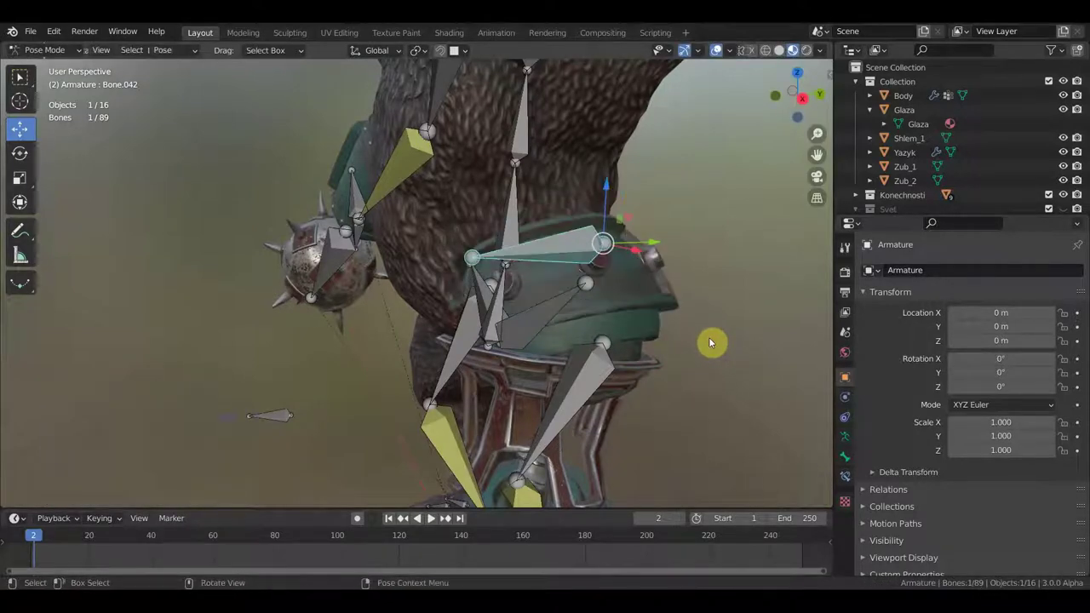
key(KP_1)
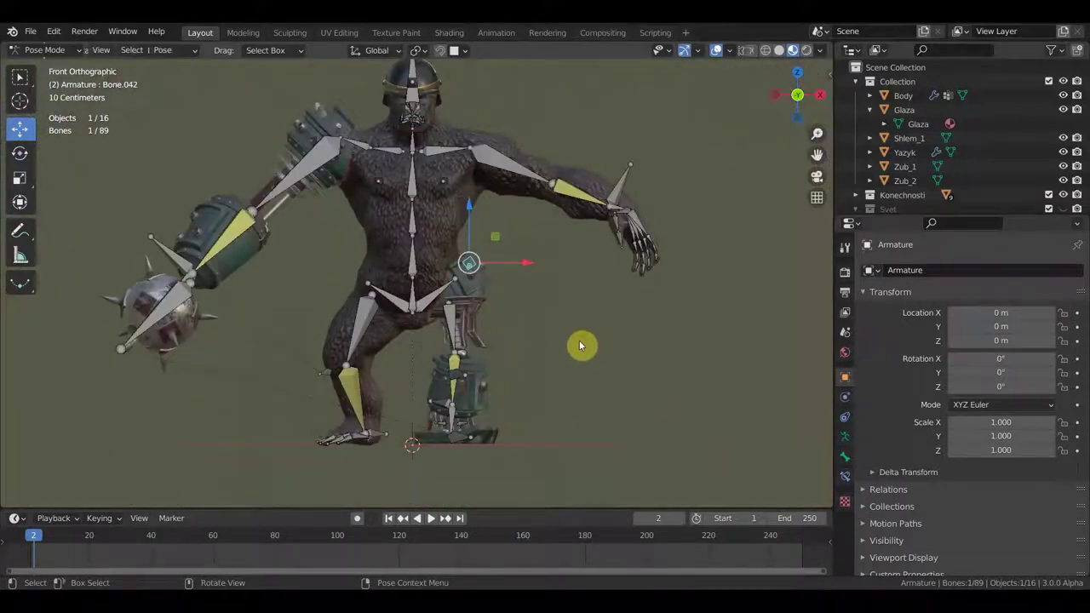
Step: Zoom and orbit, then return to Front Orthographic and pan to frame the whole rig
scroll(614, 349, up, 1)
scroll(623, 368, up, 1)
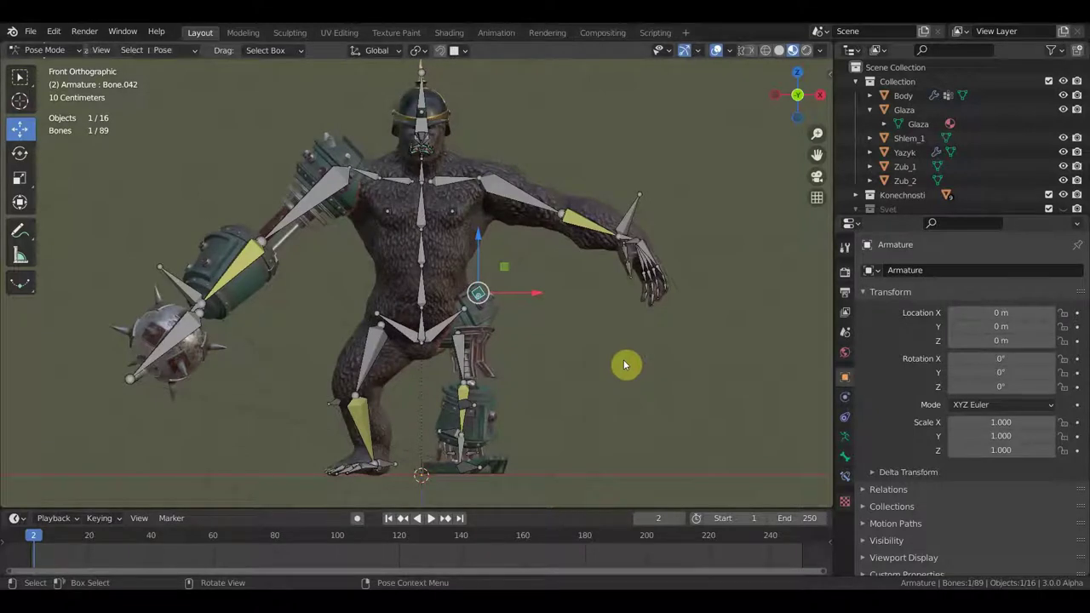
scroll(390, 345, up, 1)
scroll(282, 330, up, 1)
scroll(282, 331, down, 1)
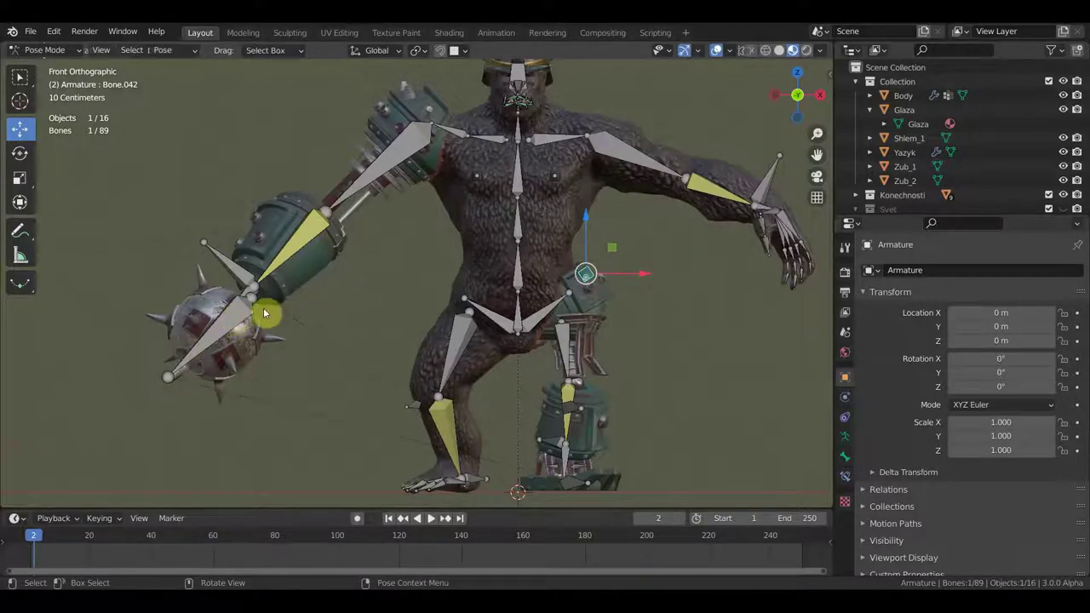
mouse_move(303, 298)
middle_down()
mouse_move(703, 326)
mouse_move(628, 324)
mouse_move(382, 367)
mouse_move(327, 350)
mouse_move(326, 324)
middle_up()
key(KP_1)
scroll(639, 345, down, 2)
mouse_move(635, 346)
shift+middle_down()
mouse_move(554, 367)
mouse_move(579, 372)
shift+middle_up()
scroll(562, 368, down, 1)
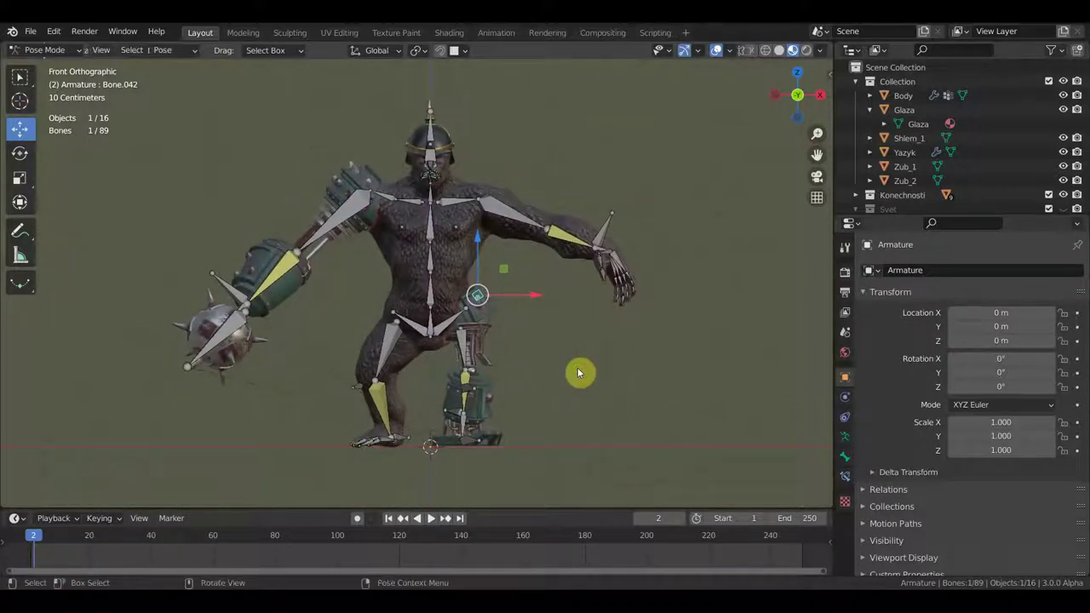